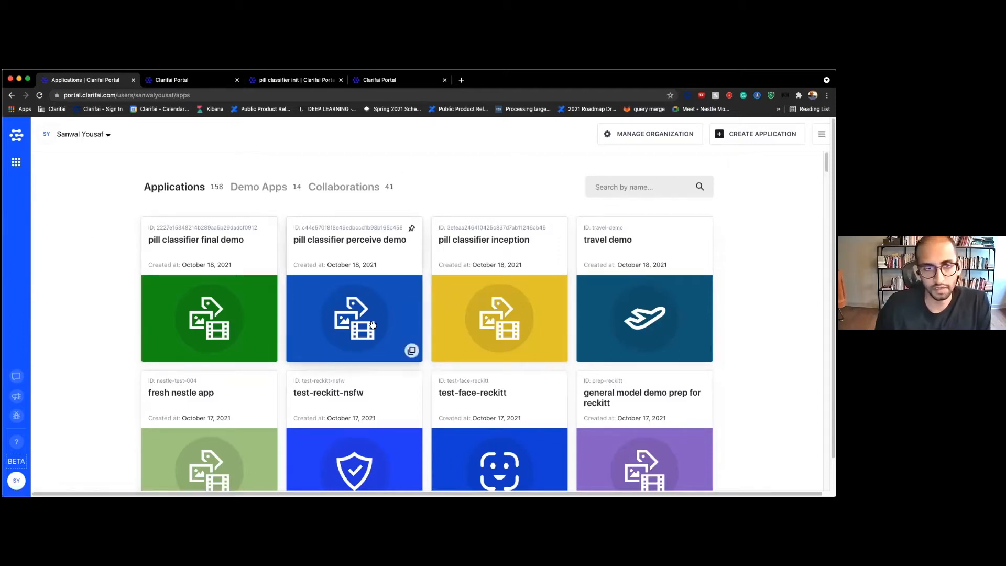
# Open the Create an application form and expand its Base Workflow list, currently General
pyautogui.scroll(-1, 86, 292)
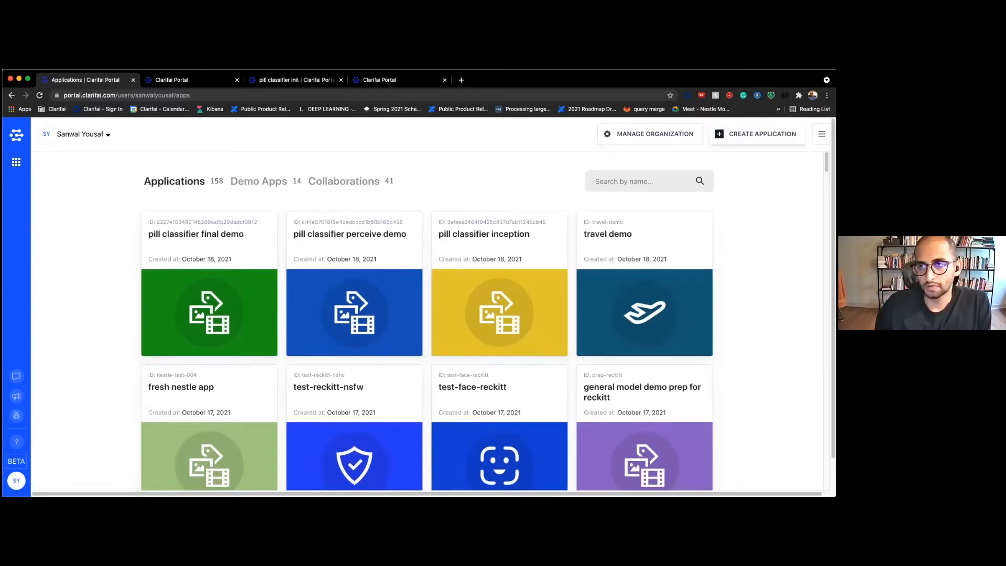
pyautogui.click(757, 134)
pyautogui.scroll(-3, 498, 206)
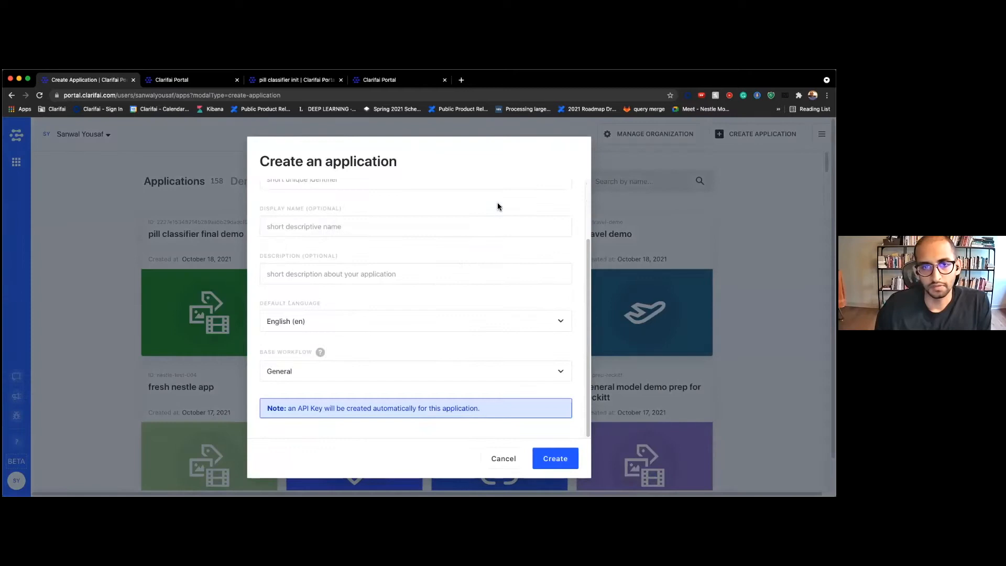
pyautogui.scroll(3, 493, 204)
pyautogui.scroll(-3, 340, 276)
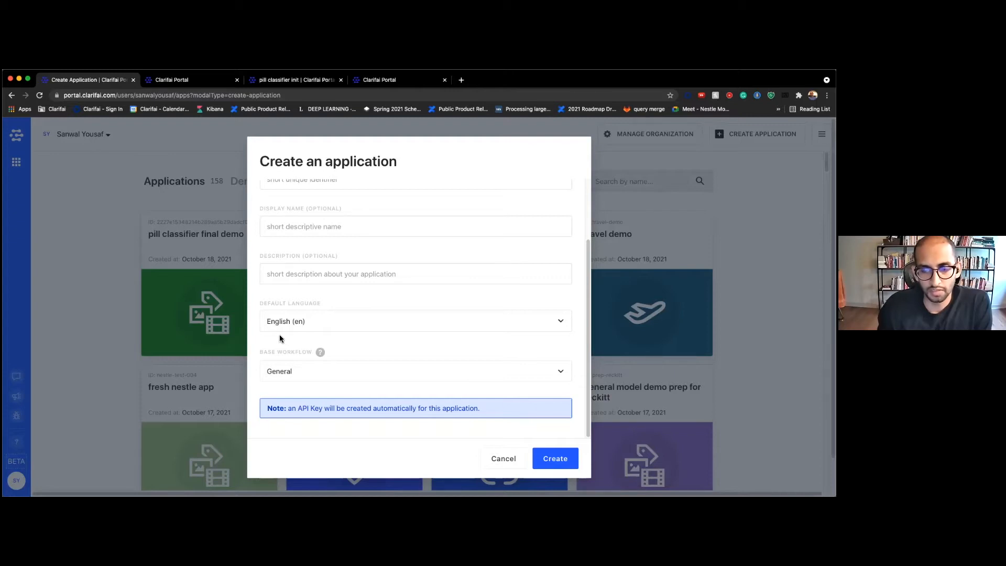
pyautogui.click(278, 372)
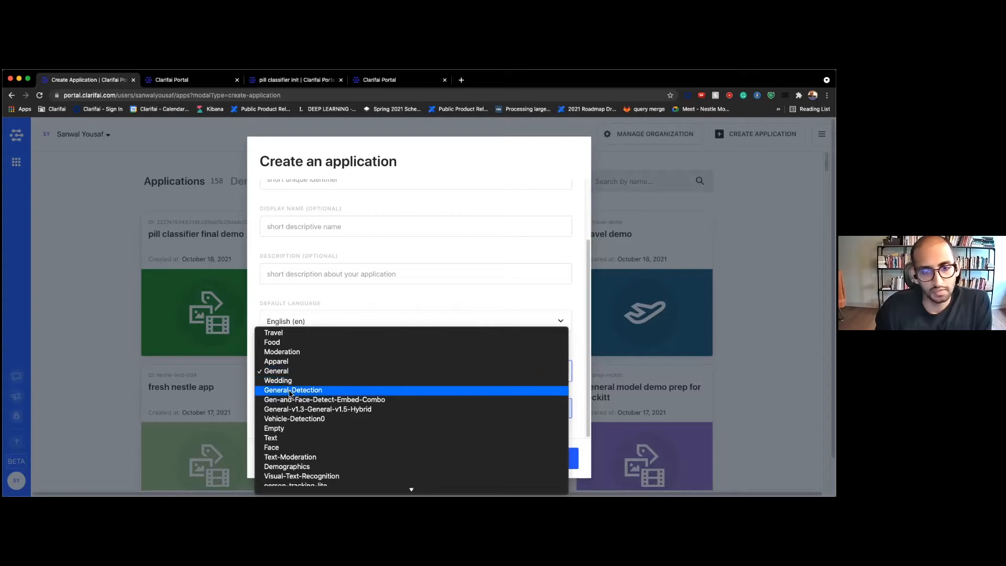
# Set the base workflow to General-Detection, then open the pill classifier perceive demo app
pyautogui.click(271, 302)
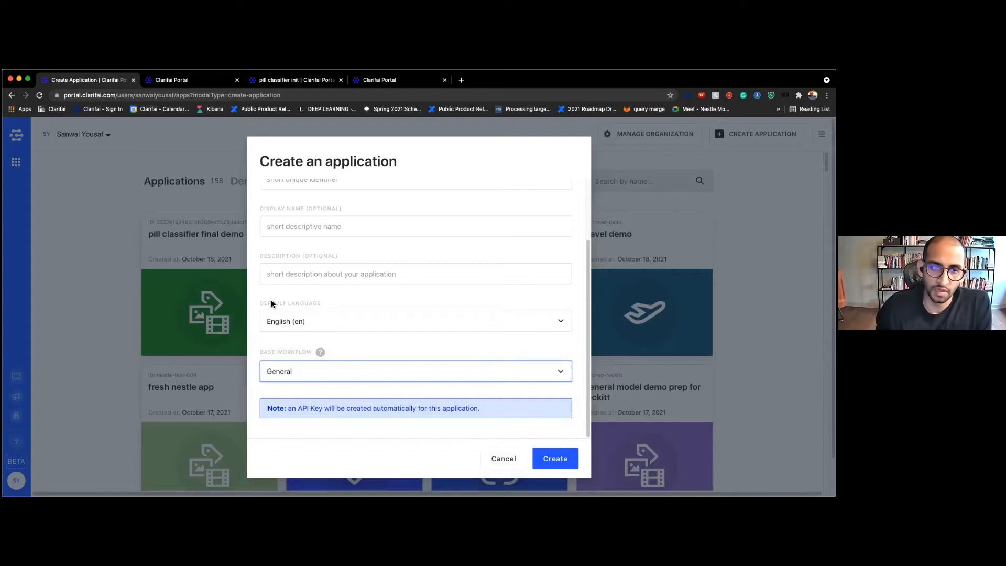
pyautogui.click(334, 378)
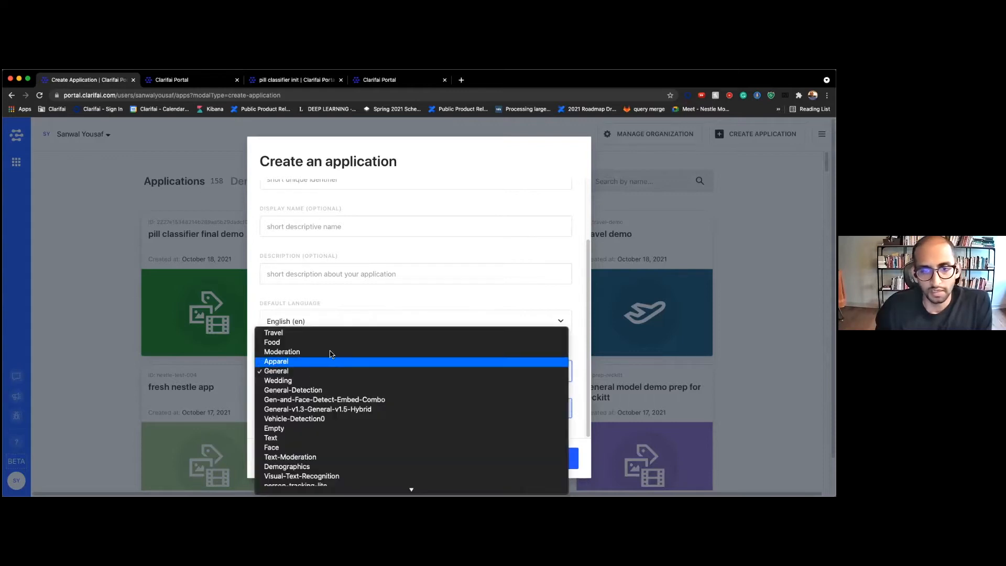
pyautogui.click(325, 389)
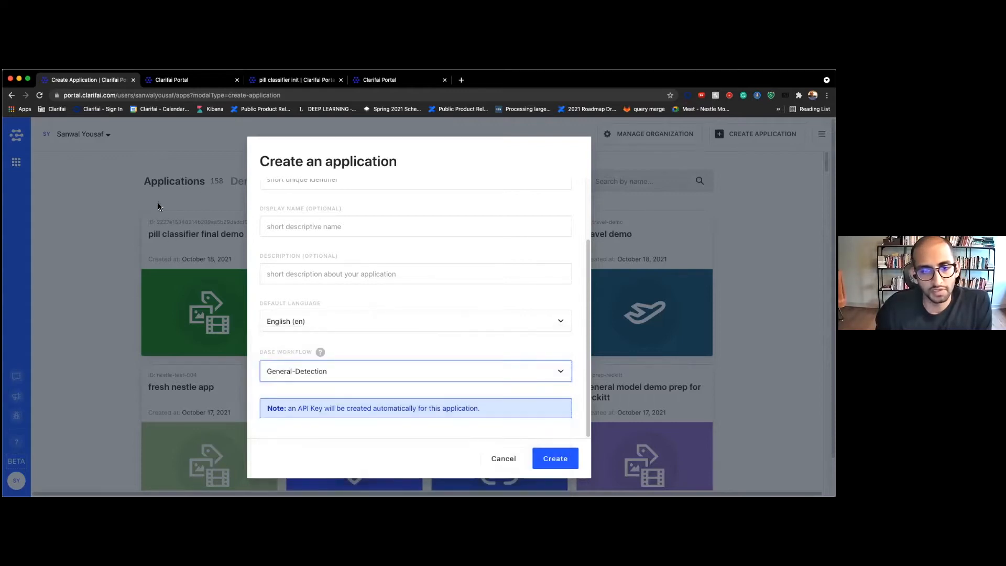
pyautogui.click(171, 83)
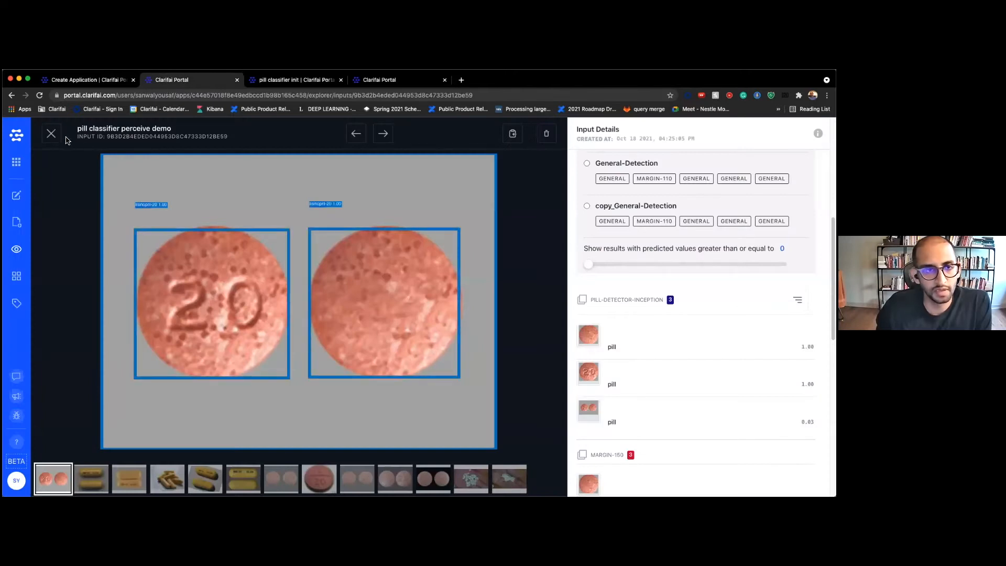
pyautogui.click(16, 195)
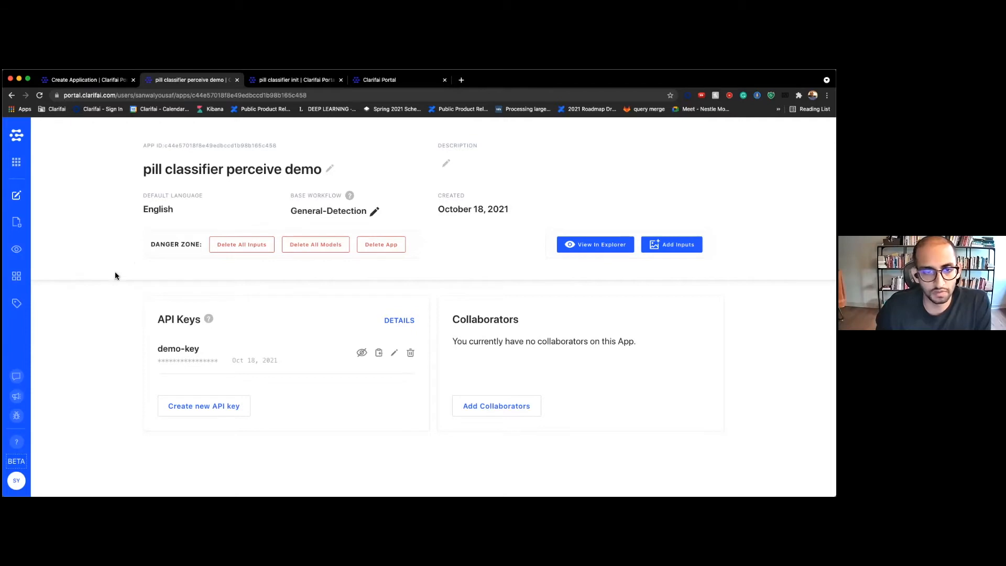
# Copy the pill classifier perceive demo API key and view its pill images in Explorer
pyautogui.click(379, 353)
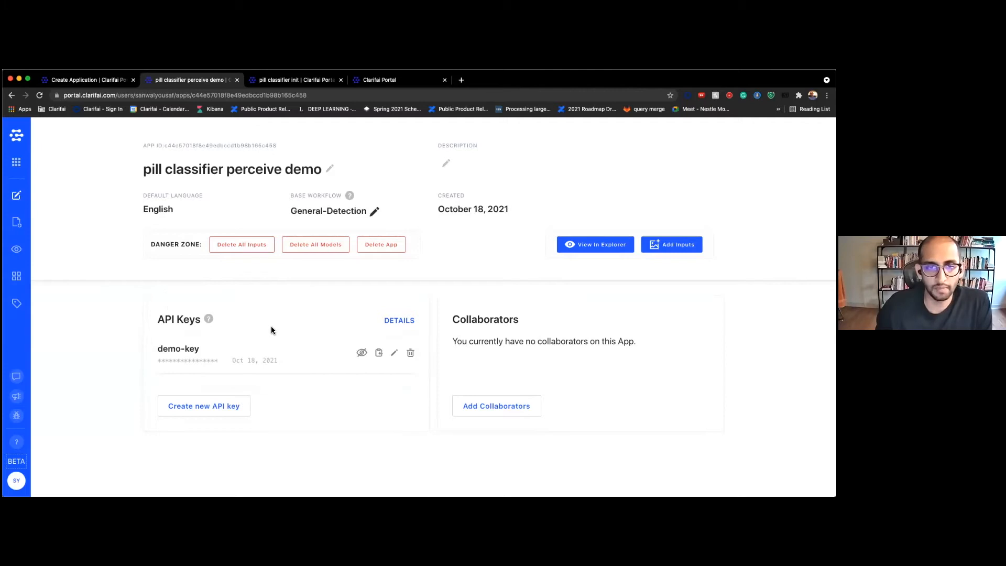
pyautogui.click(592, 244)
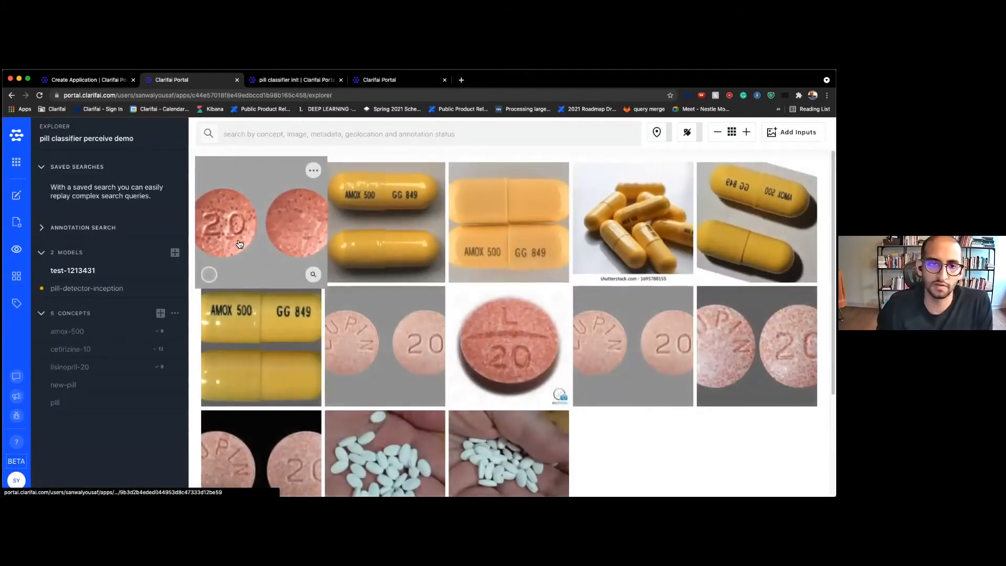
# Open the first pill image and run the General-Detection workflow on it
pyautogui.click(237, 244)
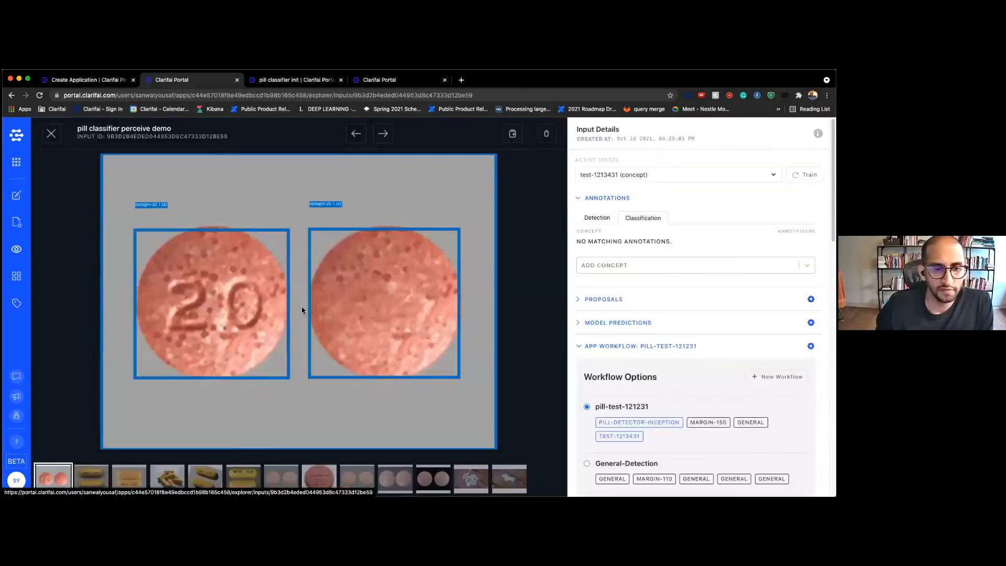
pyautogui.rightClick(624, 463)
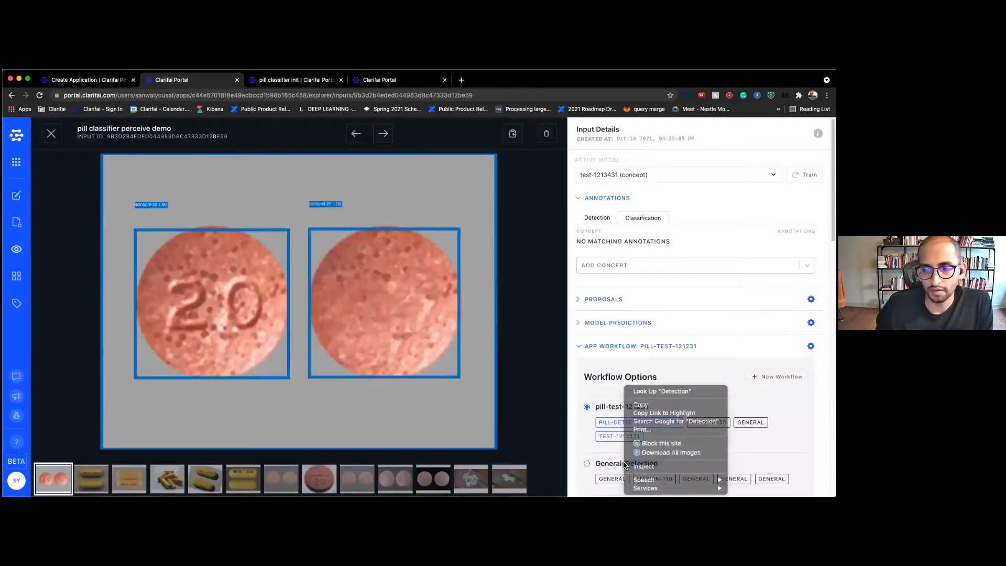
pyautogui.click(613, 463)
pyautogui.scroll(-2, 603, 309)
pyautogui.scroll(-3, 603, 307)
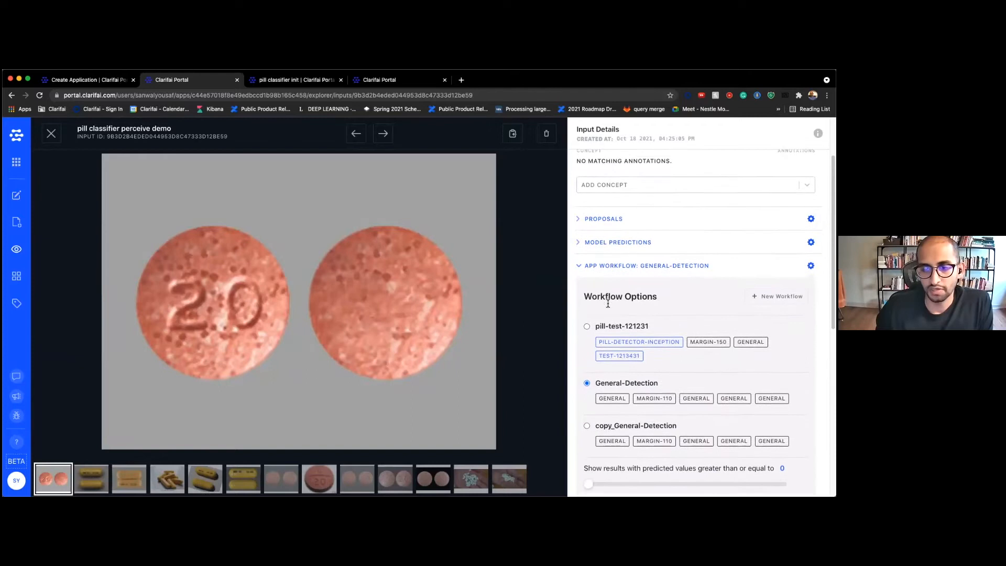
pyautogui.scroll(-1, 611, 311)
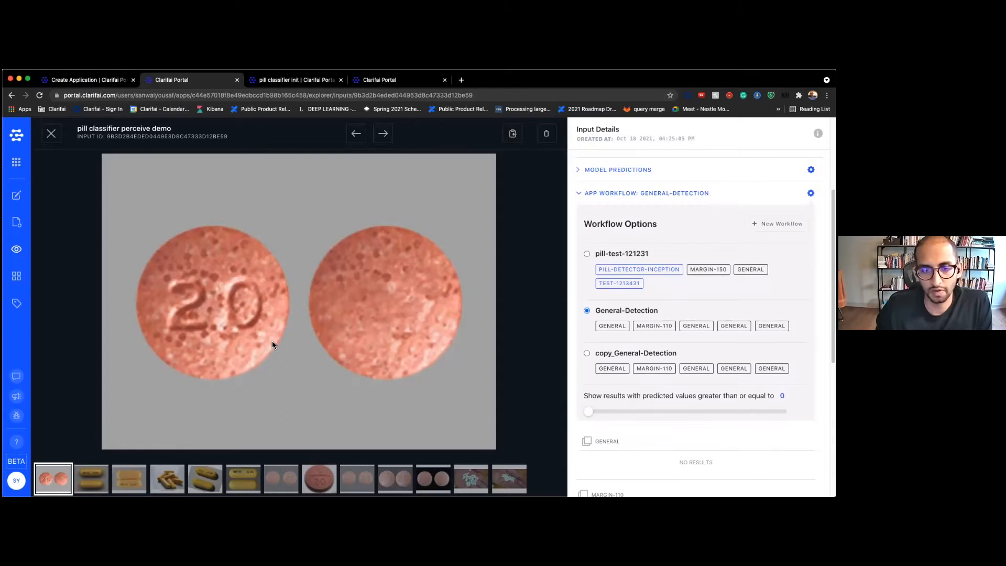
# Step through the filmstrip past the LUPIN 20 image to the single L 20 pill
pyautogui.click(356, 479)
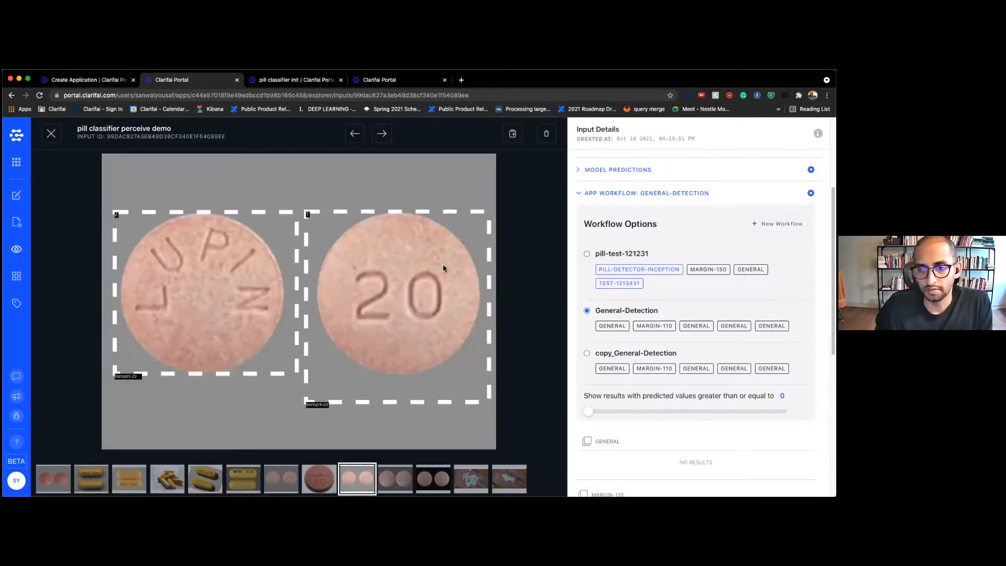
pyautogui.scroll(-3, 666, 306)
pyautogui.click(432, 478)
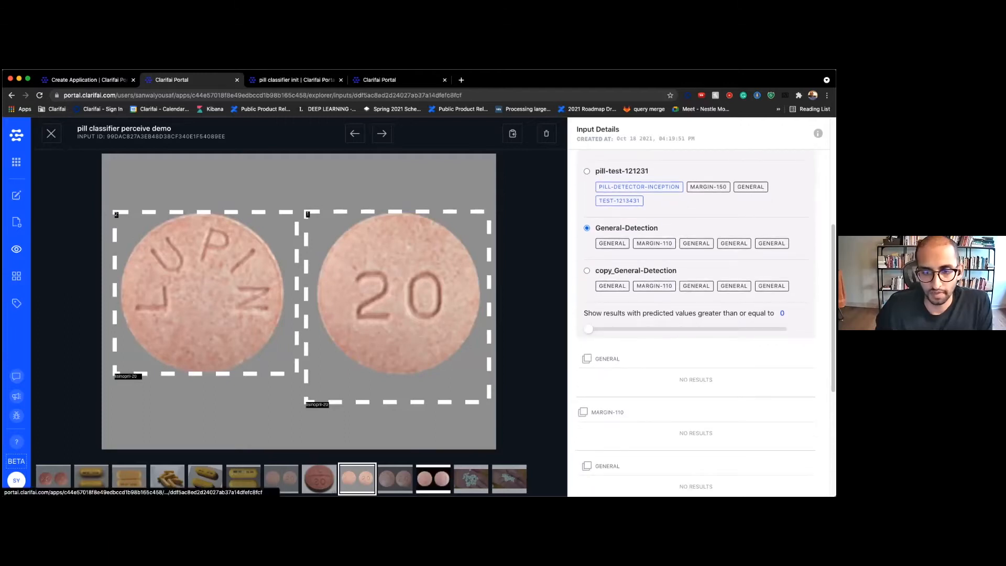
pyautogui.click(308, 479)
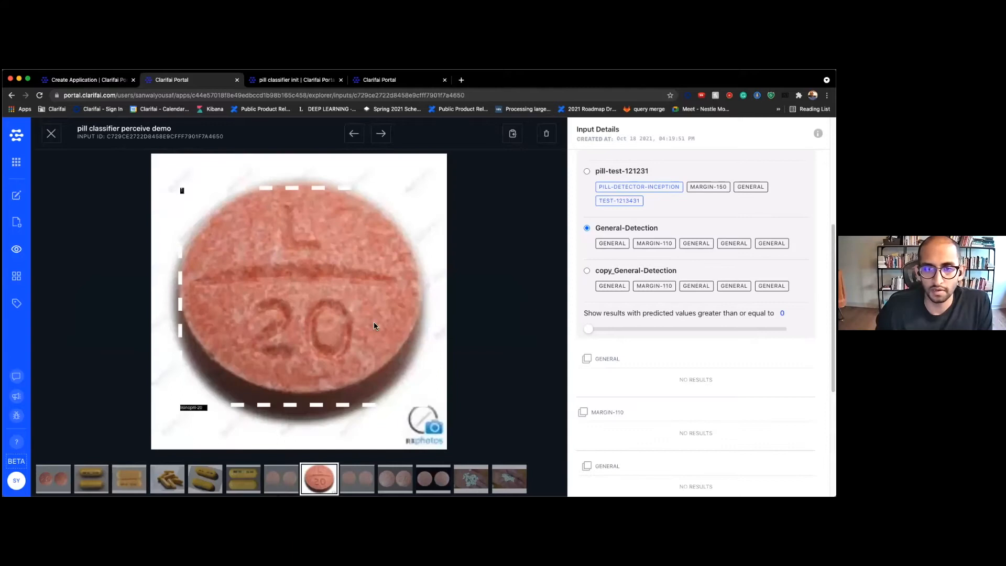
pyautogui.scroll(2, 608, 251)
pyautogui.scroll(1, 607, 251)
pyautogui.scroll(-1, 601, 275)
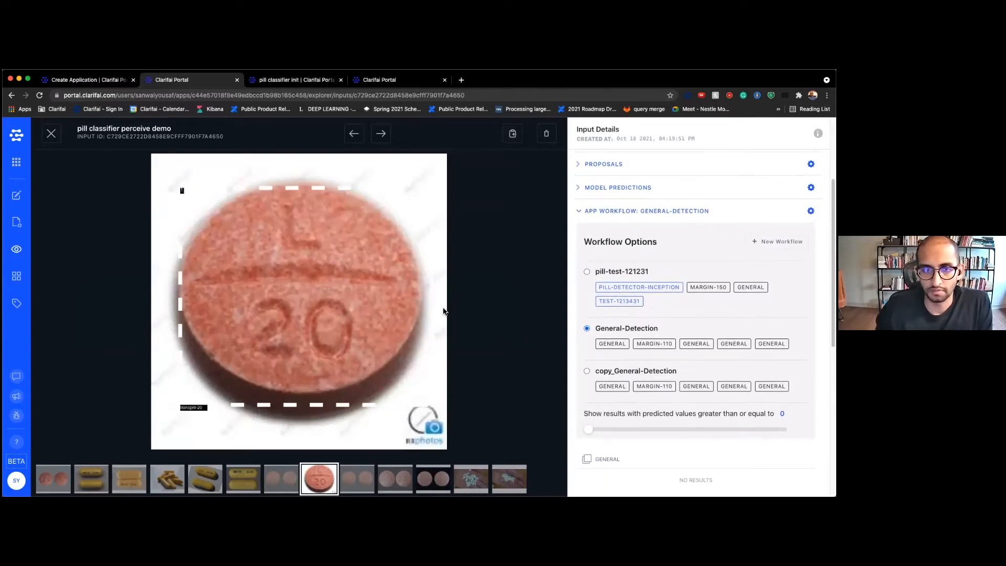
pyautogui.scroll(-3, 651, 354)
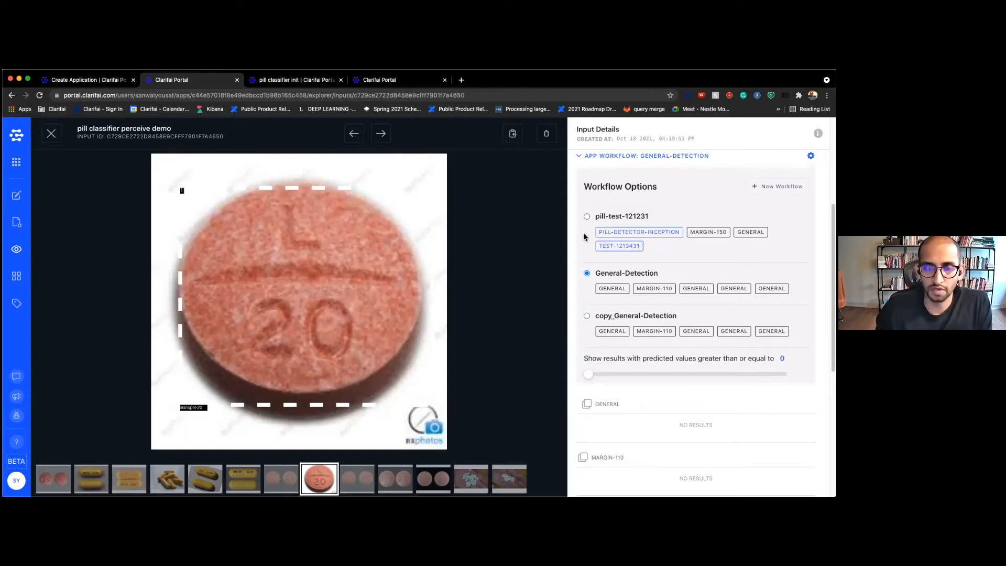
# Run the pill-test-121231 workflow with the confidence threshold raised to 0.97
pyautogui.click(600, 223)
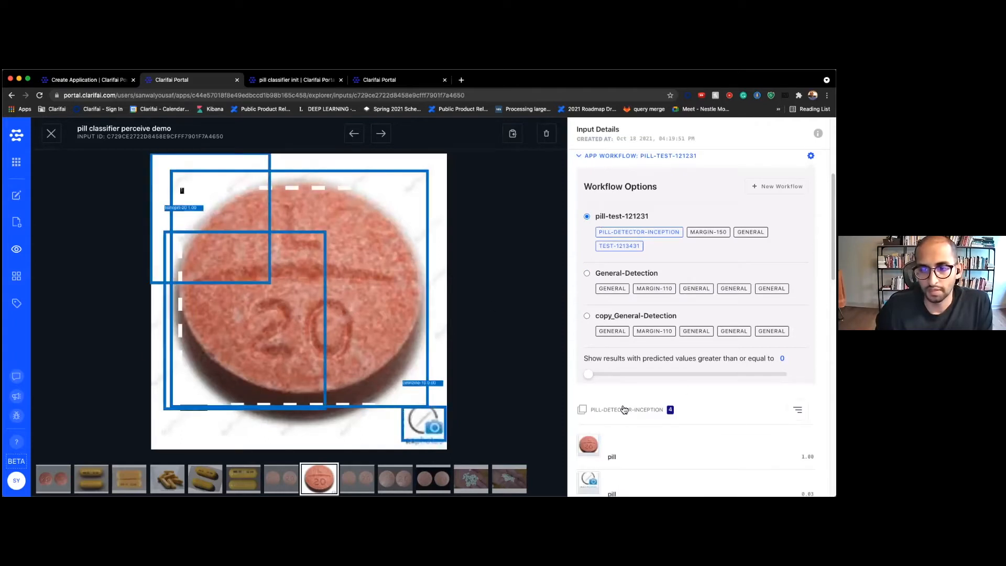
pyautogui.scroll(-1, 620, 372)
pyautogui.moveTo(591, 363); pyautogui.dragTo(782, 360)
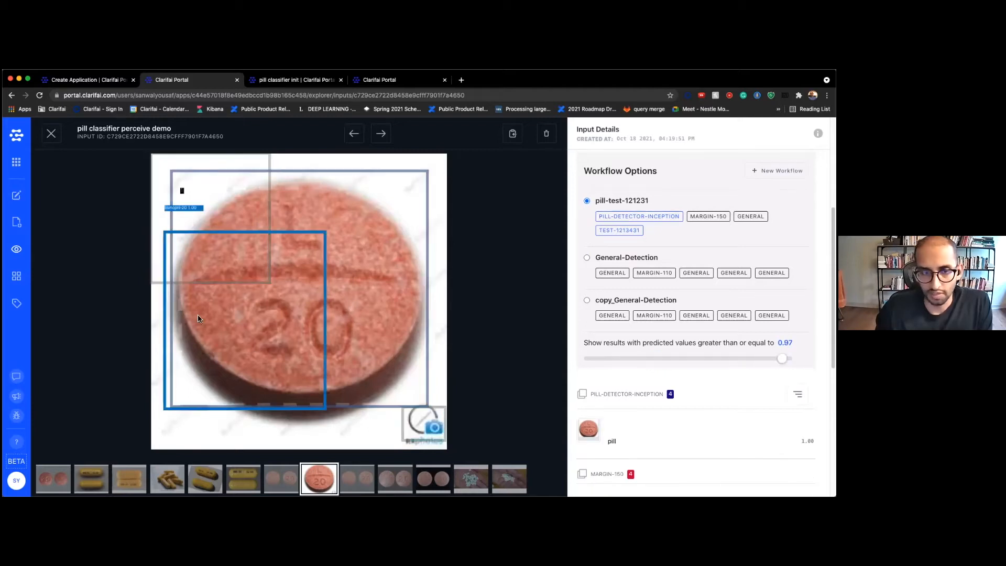
pyautogui.scroll(-3, 676, 395)
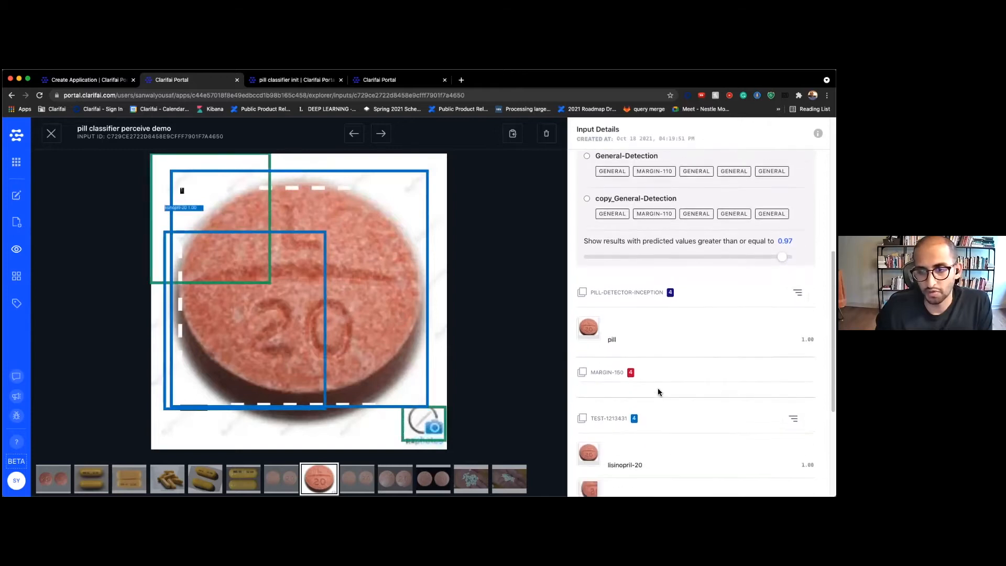
# Check the LUPIN 20 image's predictions, then close the viewer back to the Explorer grid
pyautogui.click(278, 481)
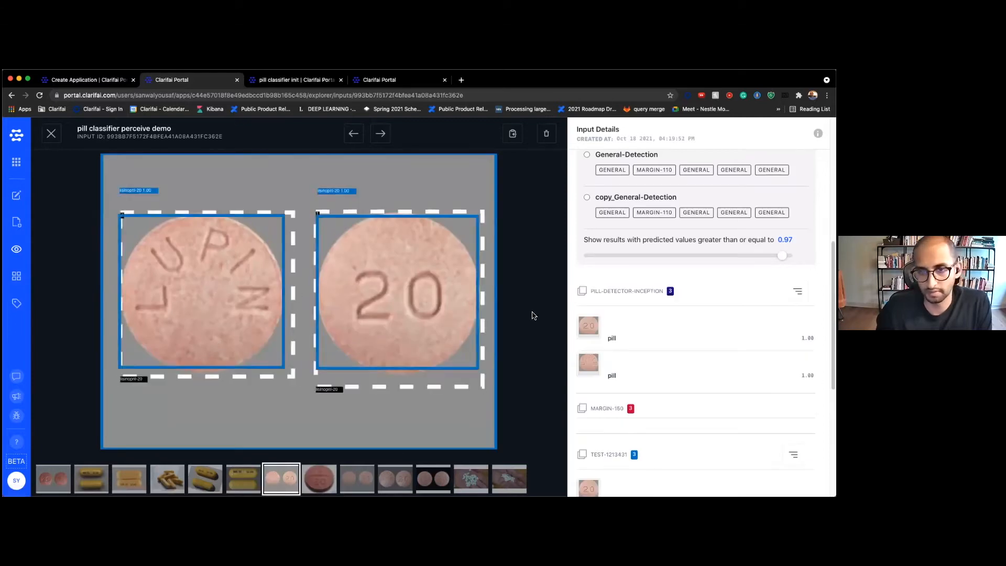
pyautogui.scroll(1, 638, 337)
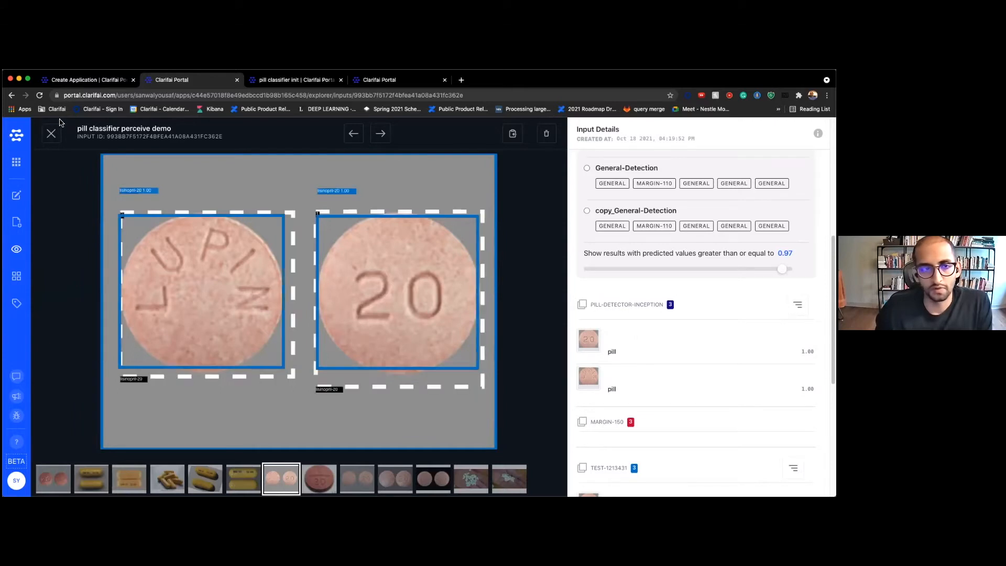
pyautogui.click(47, 139)
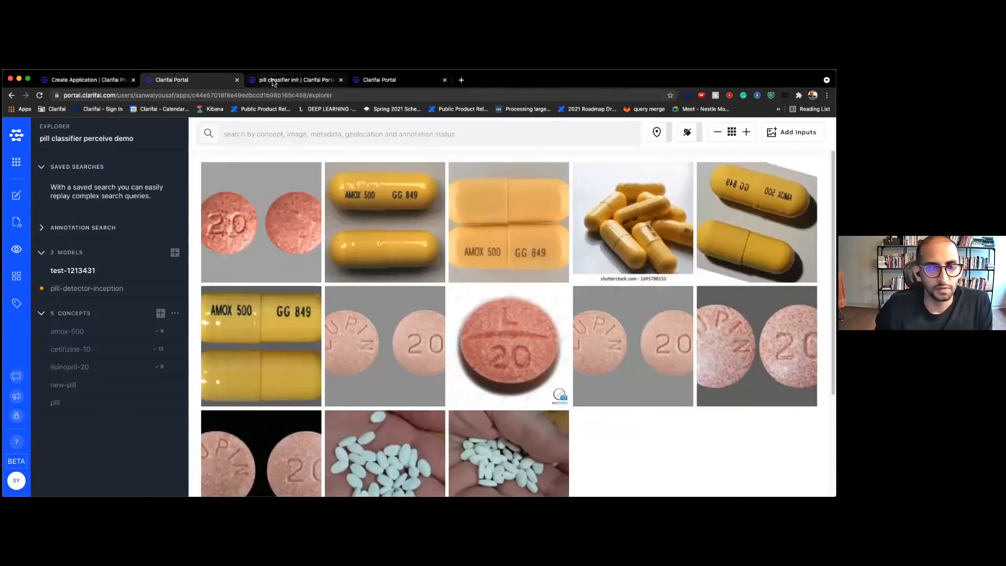
pyautogui.click(273, 82)
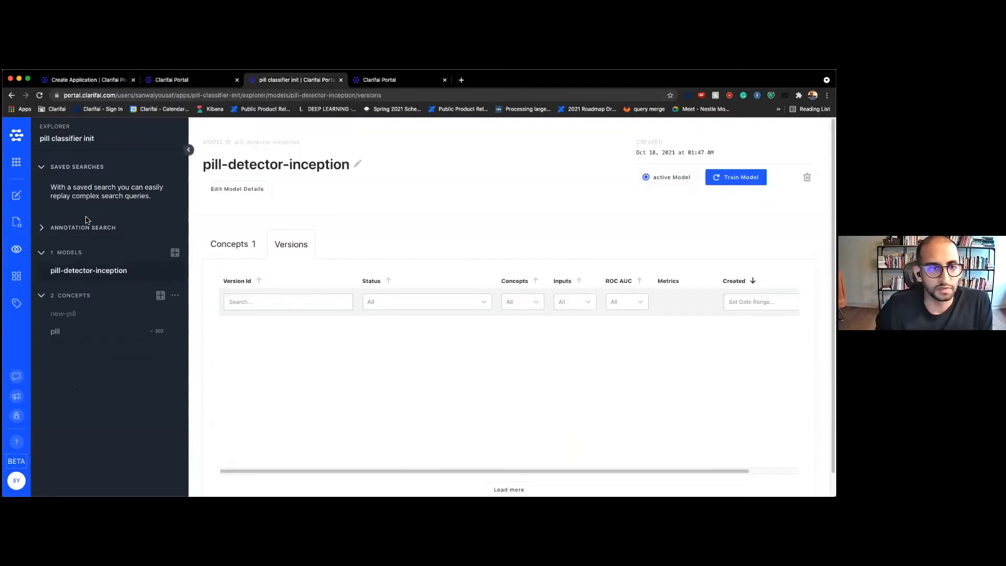
pyautogui.click(16, 197)
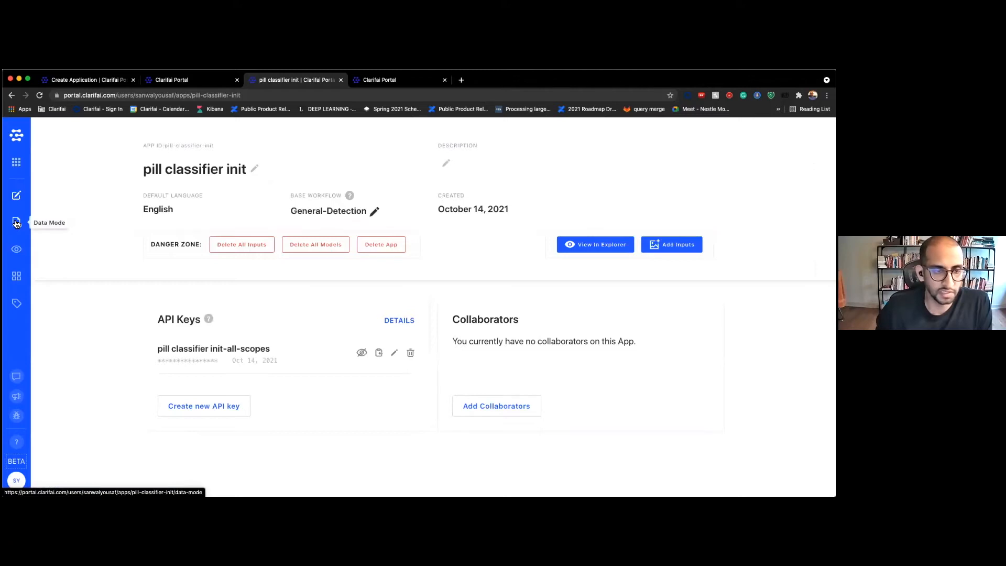
pyautogui.click(16, 223)
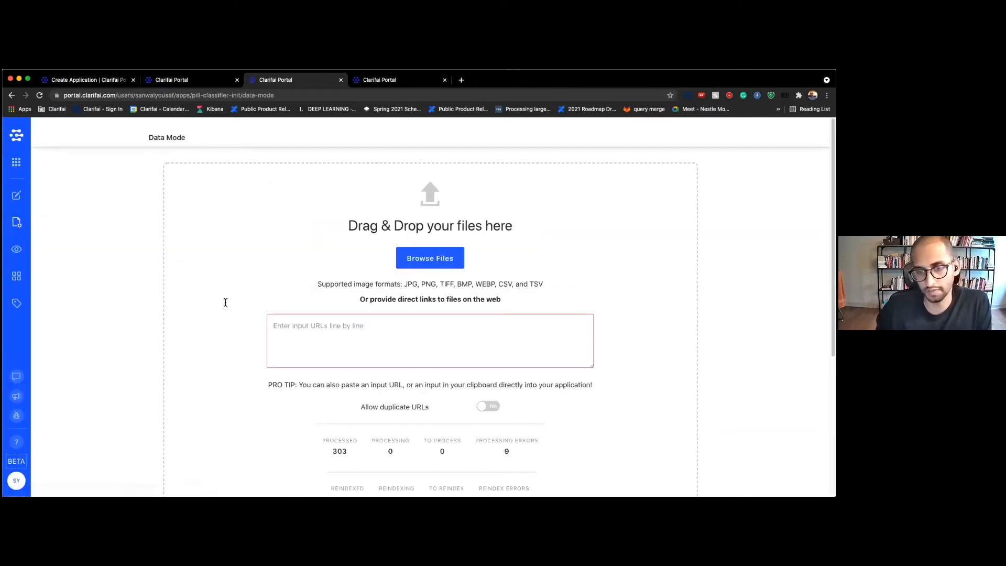
pyautogui.scroll(-3, 375, 441)
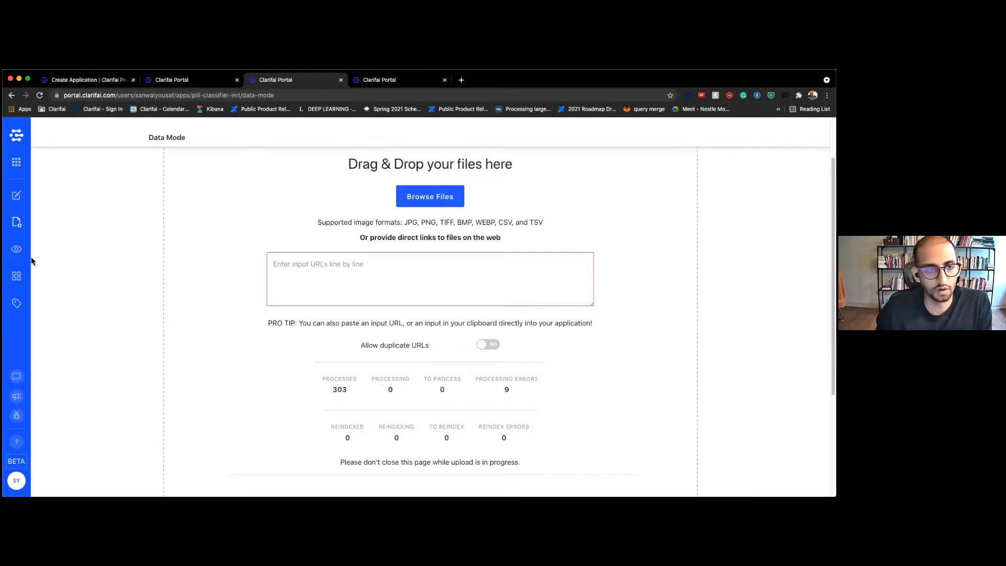
pyautogui.click(16, 249)
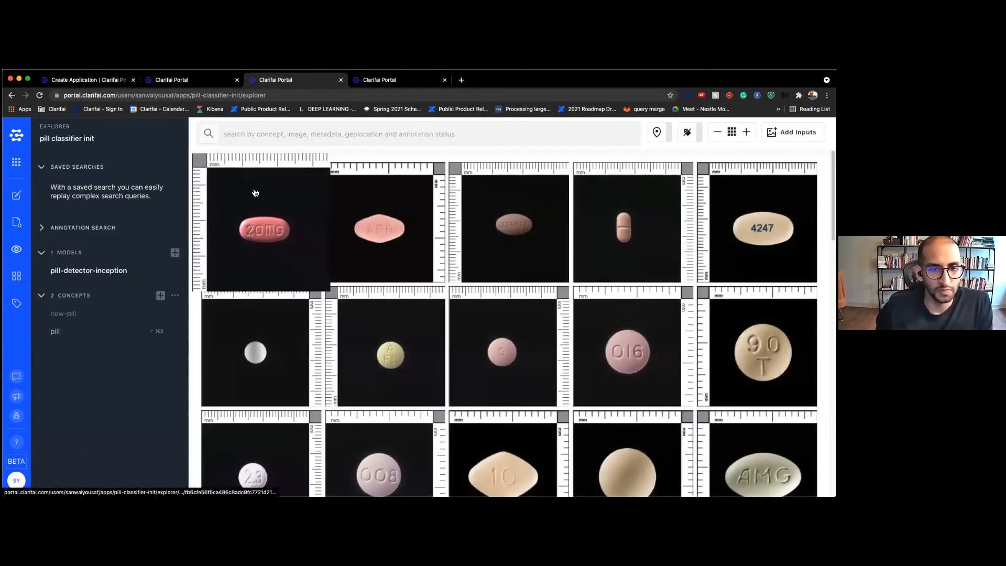
pyautogui.scroll(-10, 359, 396)
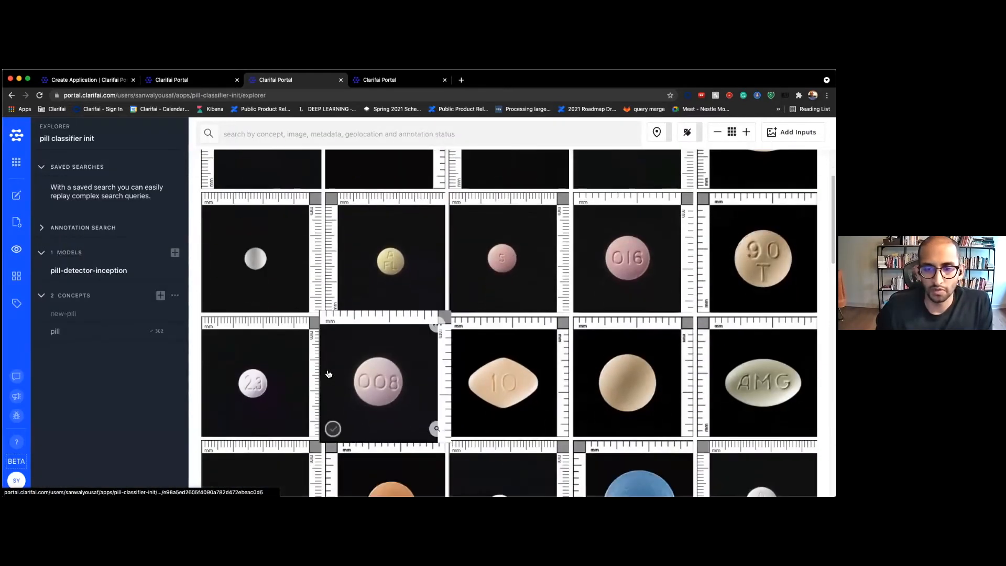
pyautogui.scroll(-5, 328, 373)
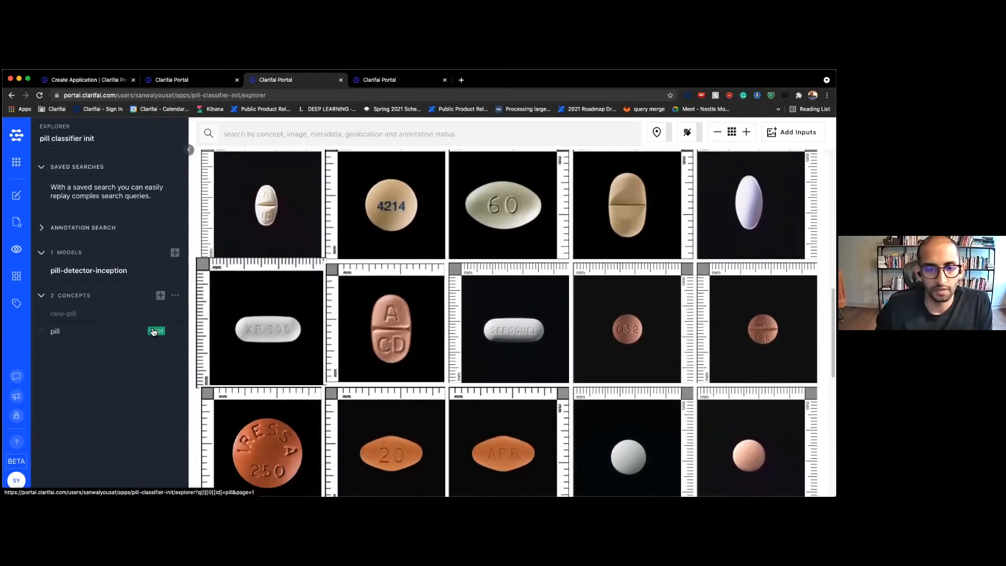
pyautogui.scroll(-5, 243, 368)
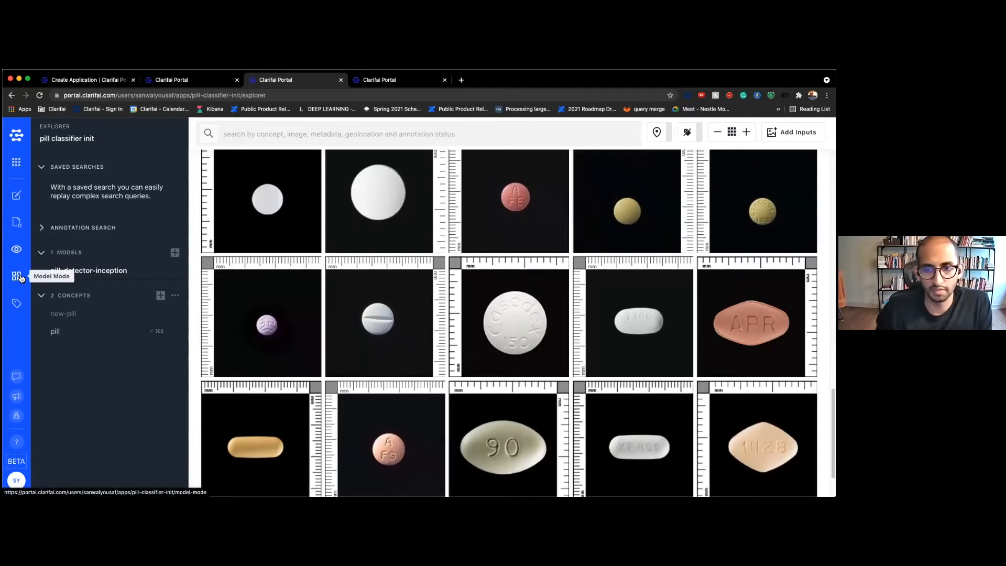
# Browse the Model Gallery's person-vehicle and EasyOCR models, then go to the Labeler task list
pyautogui.click(19, 277)
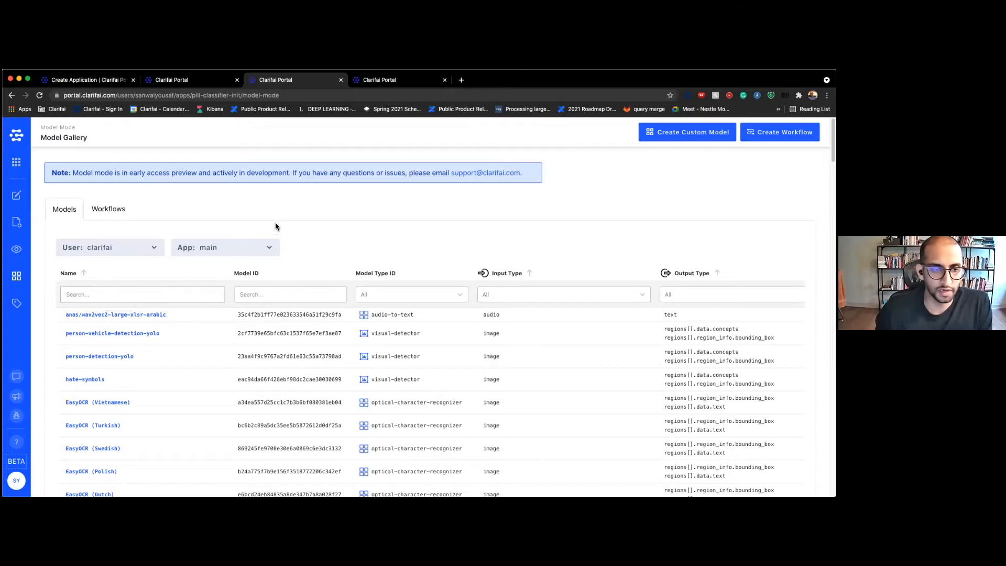
pyautogui.scroll(-20, 140, 308)
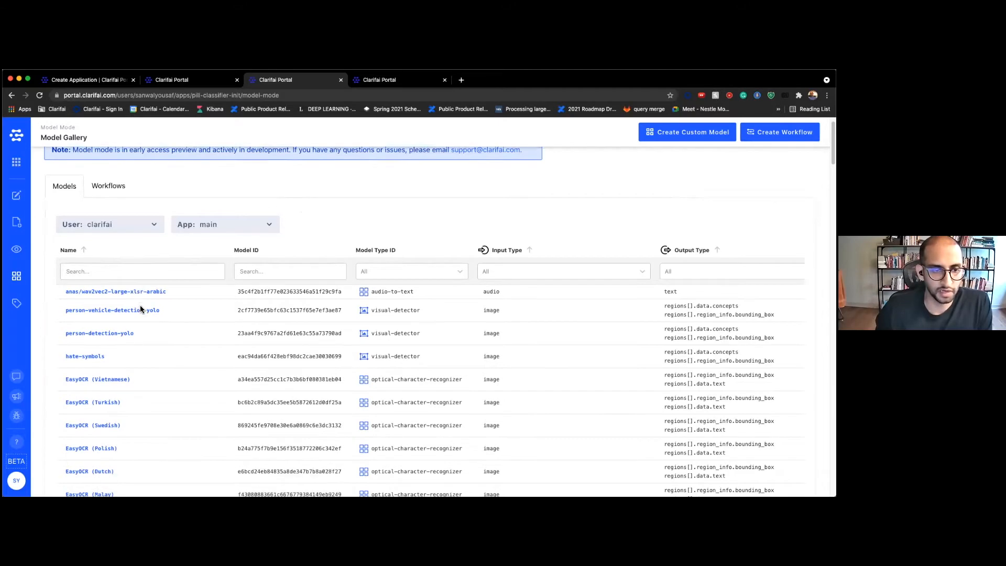
pyautogui.scroll(-15, 140, 305)
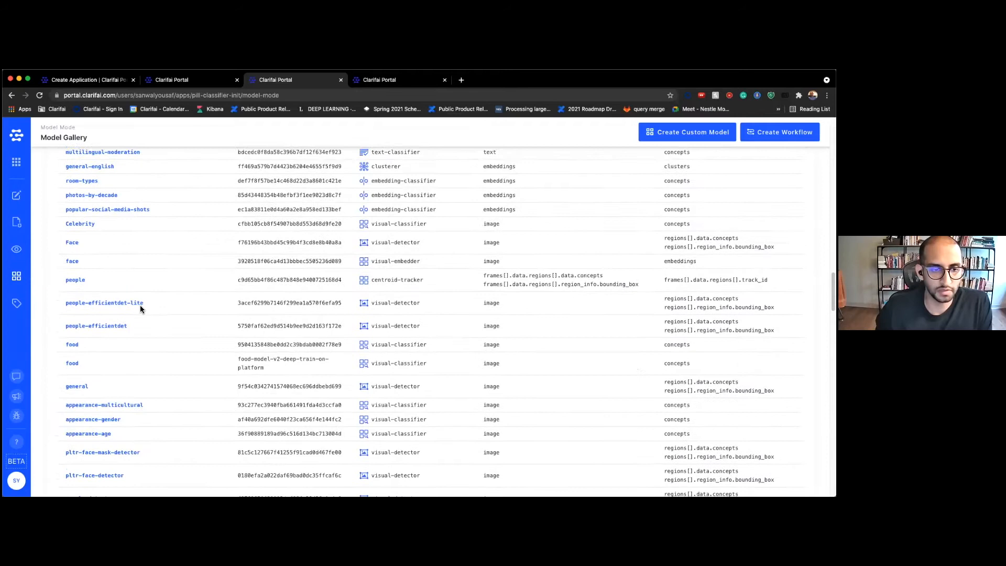
pyautogui.scroll(-6, 108, 313)
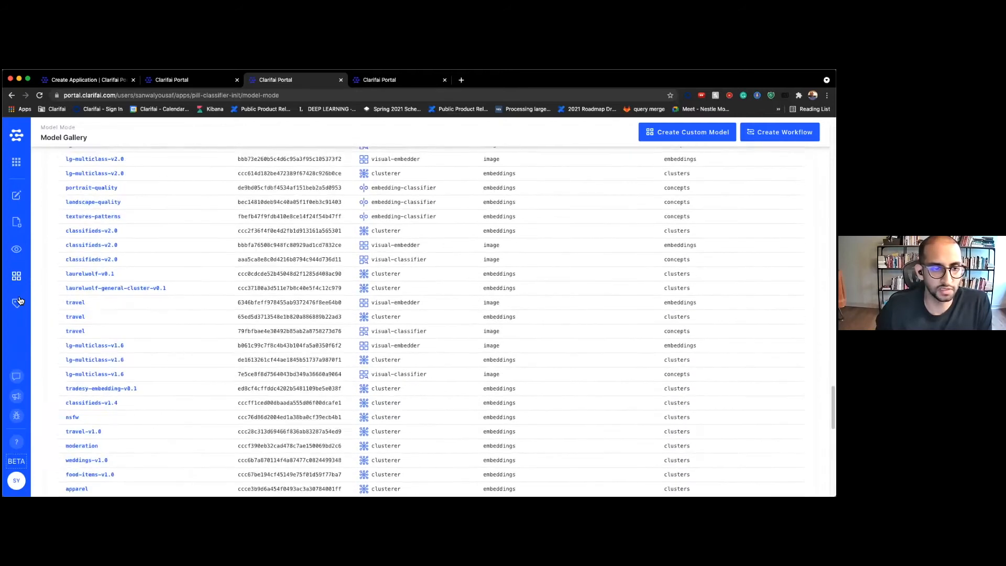
pyautogui.scroll(20, 46, 302)
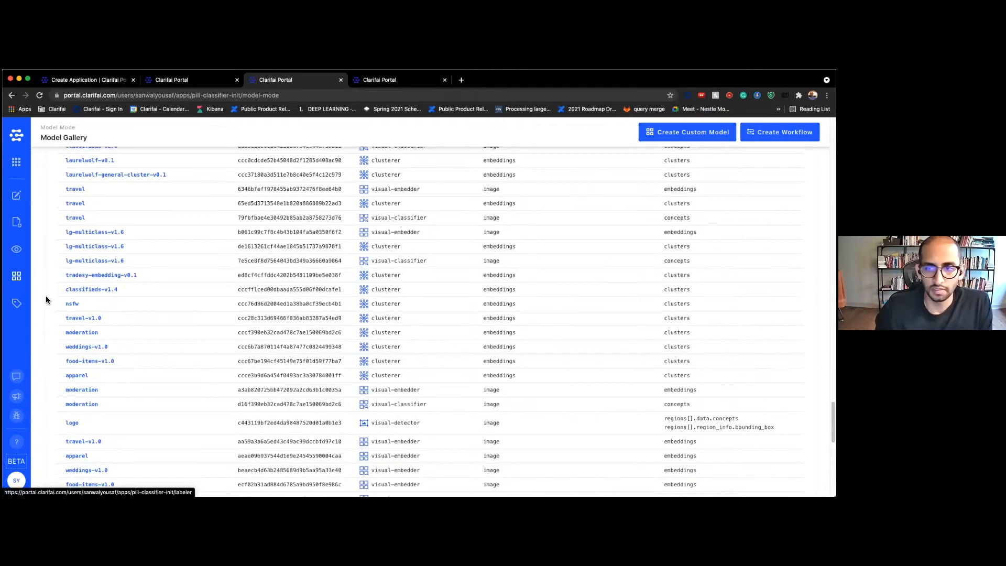
pyautogui.scroll(10, 45, 300)
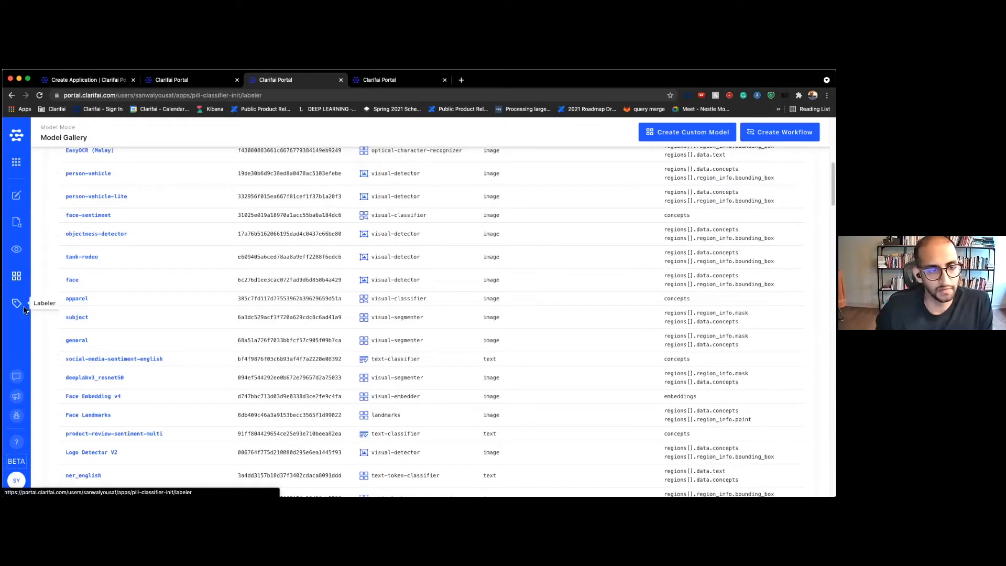
pyautogui.click(23, 308)
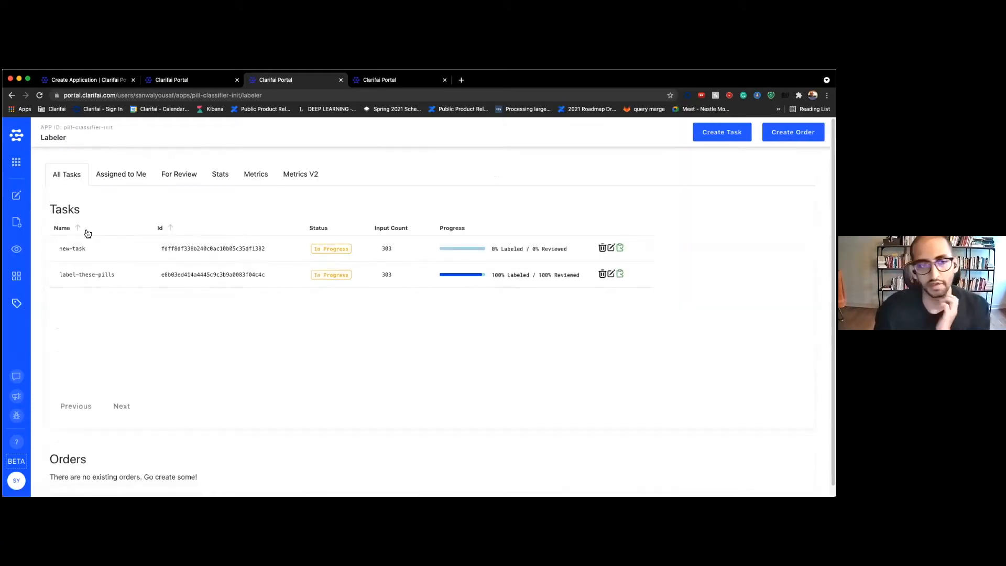
pyautogui.click(17, 249)
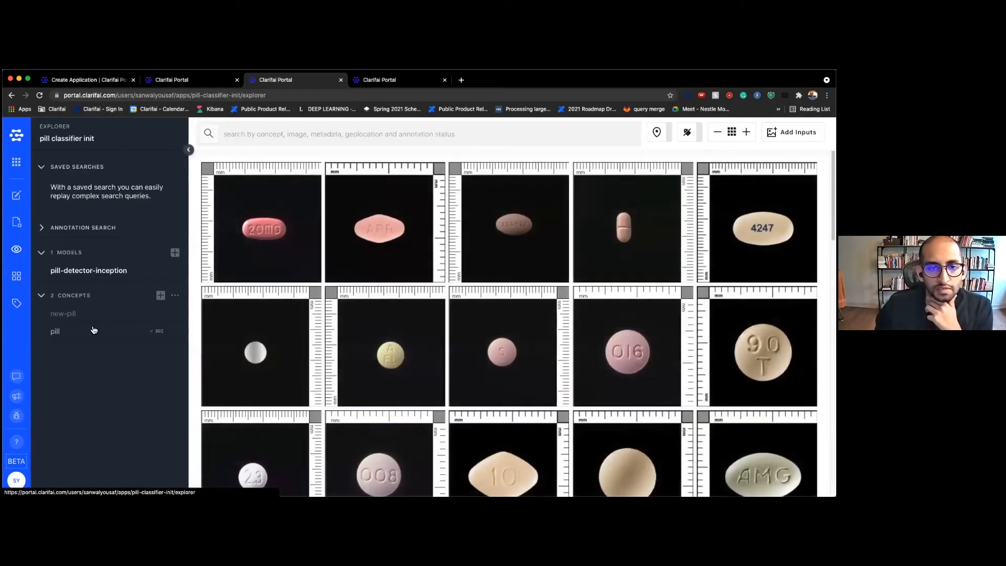
pyautogui.click(207, 82)
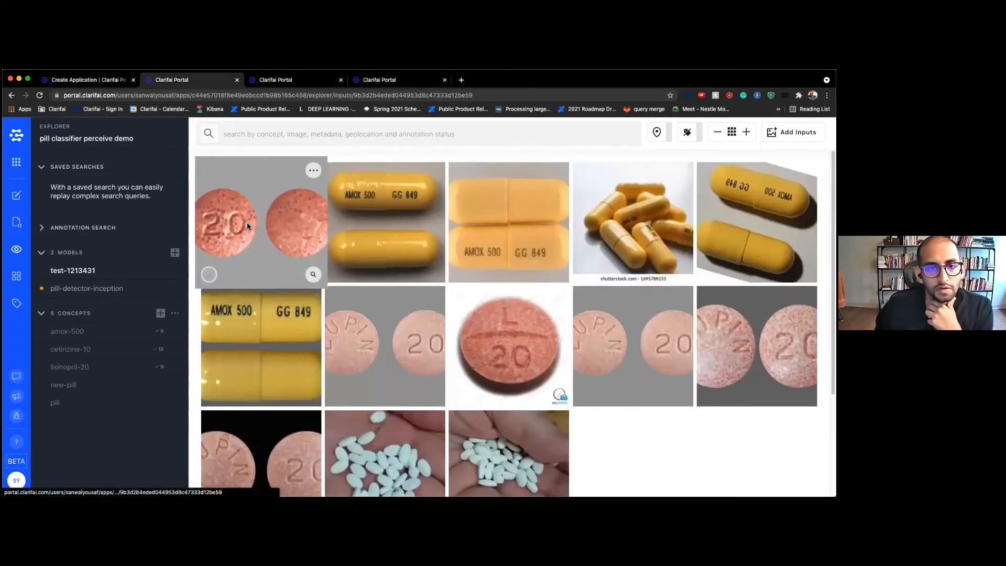
pyautogui.click(247, 222)
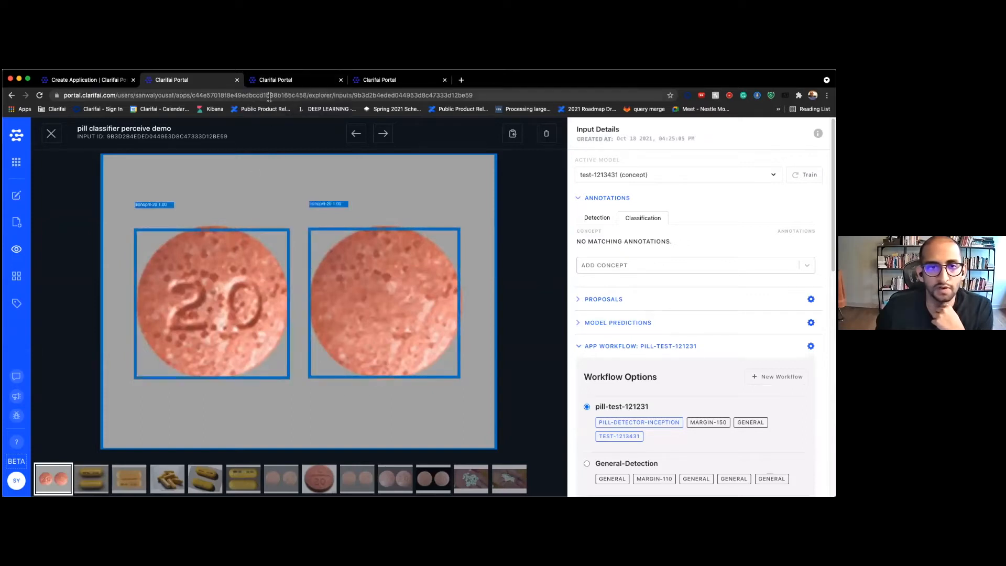
pyautogui.click(275, 80)
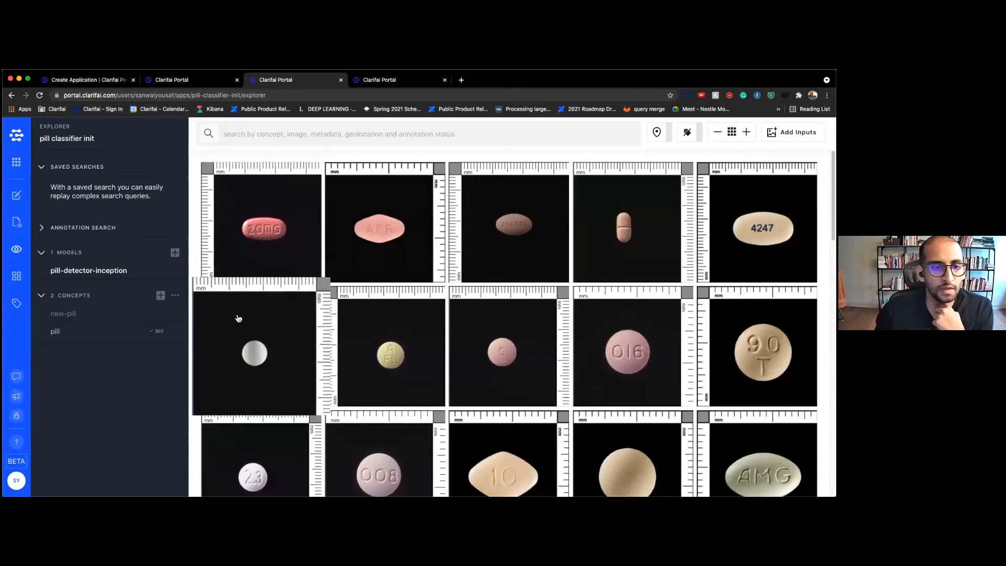
pyautogui.scroll(-5, 238, 318)
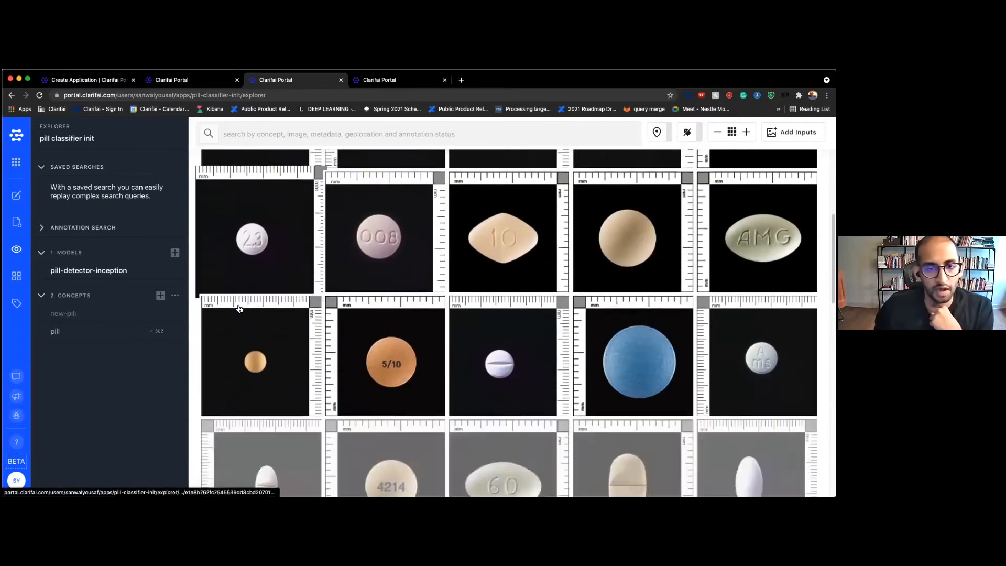
pyautogui.scroll(-5, 238, 308)
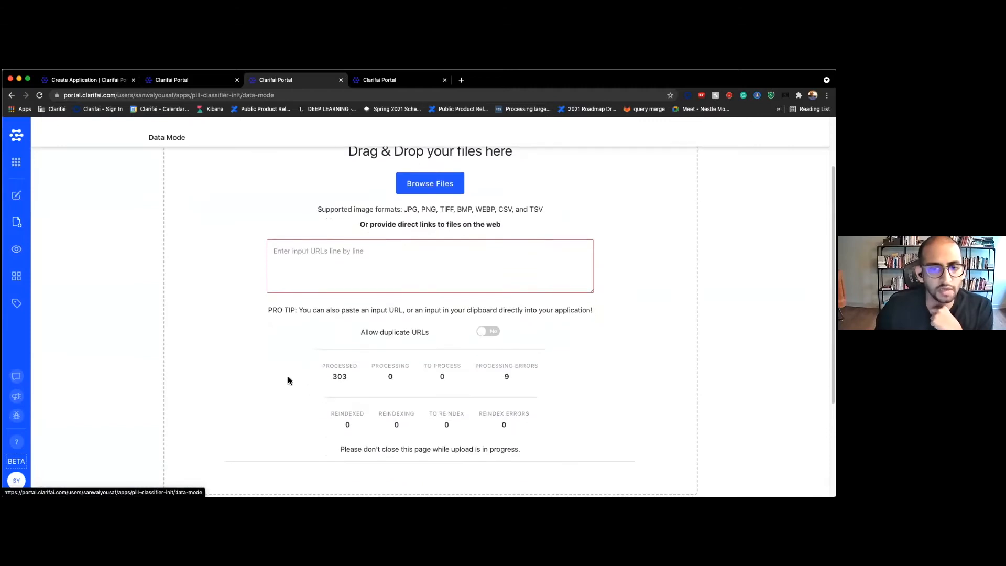
pyautogui.click(16, 250)
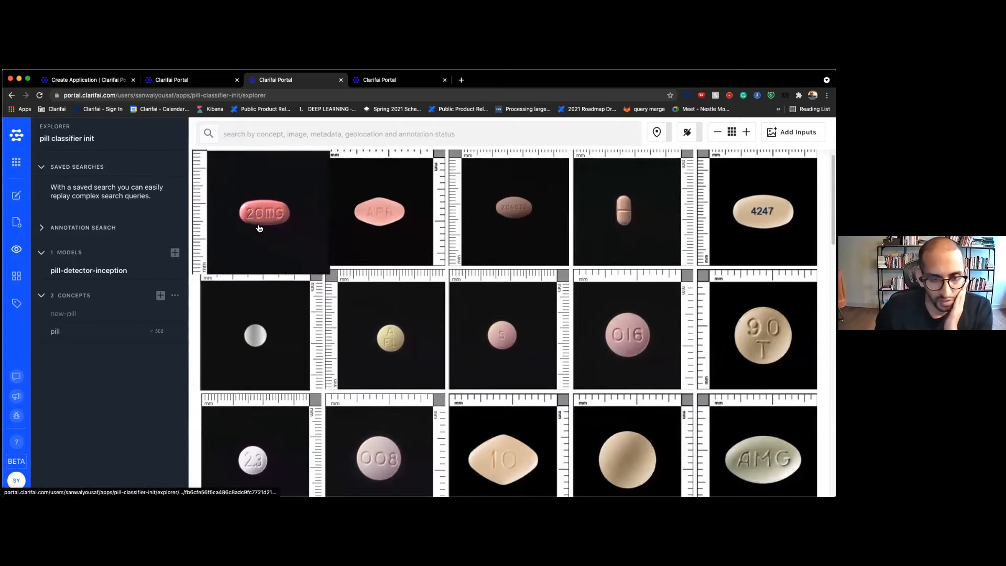
pyautogui.scroll(-5, 259, 228)
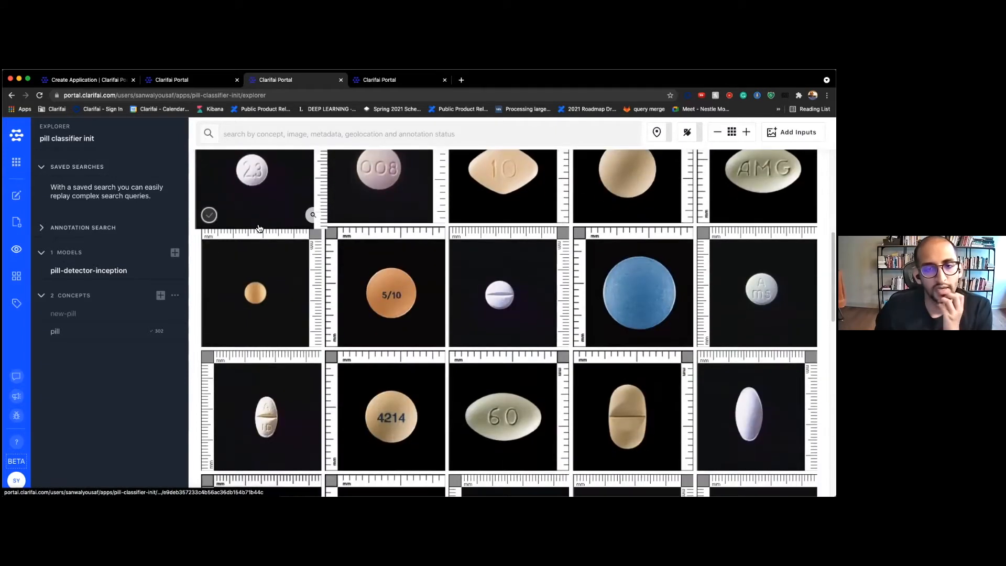
pyautogui.scroll(-1, 258, 226)
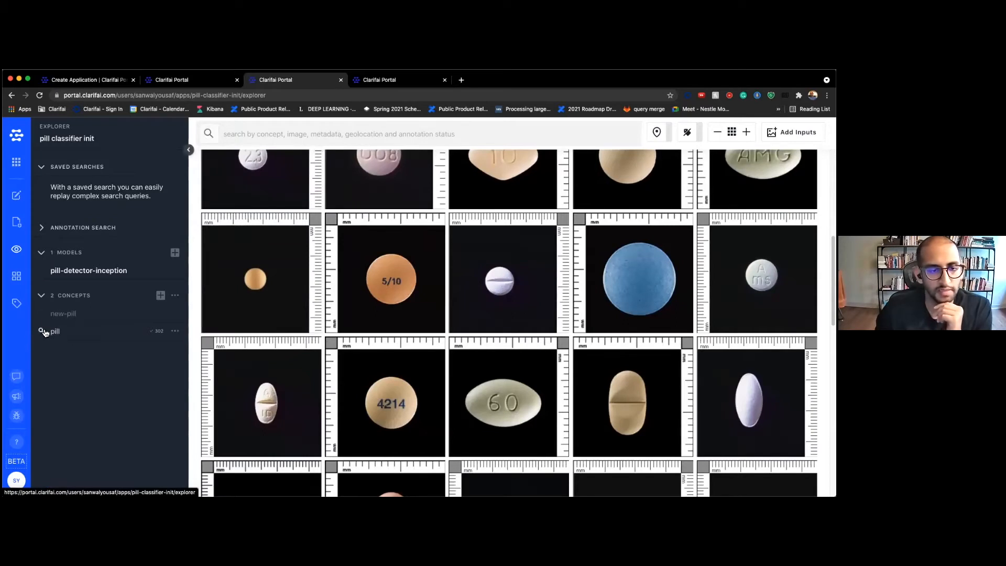
pyautogui.click(161, 295)
pyautogui.click(387, 299)
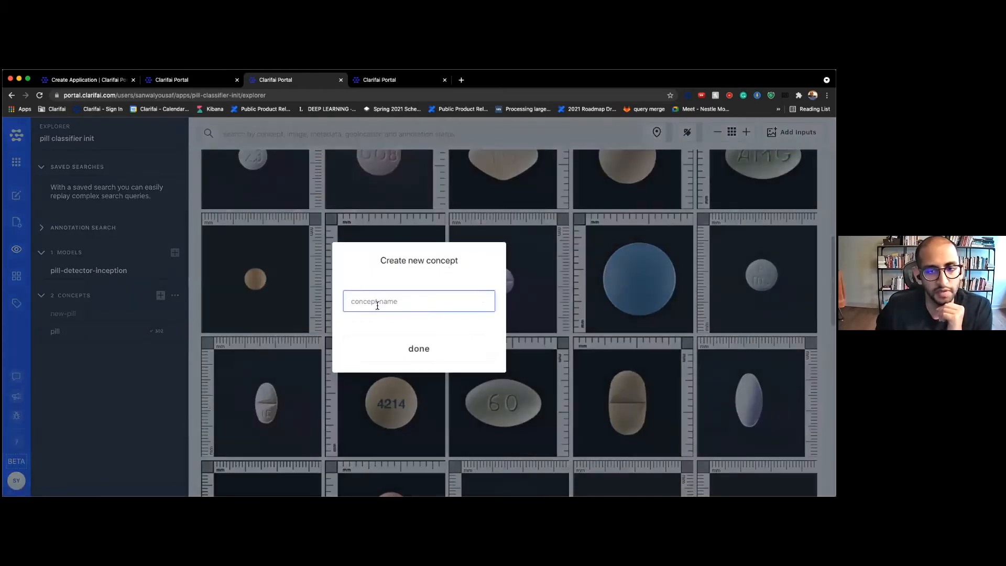
pyautogui.click(102, 447)
pyautogui.scroll(-2, 309, 369)
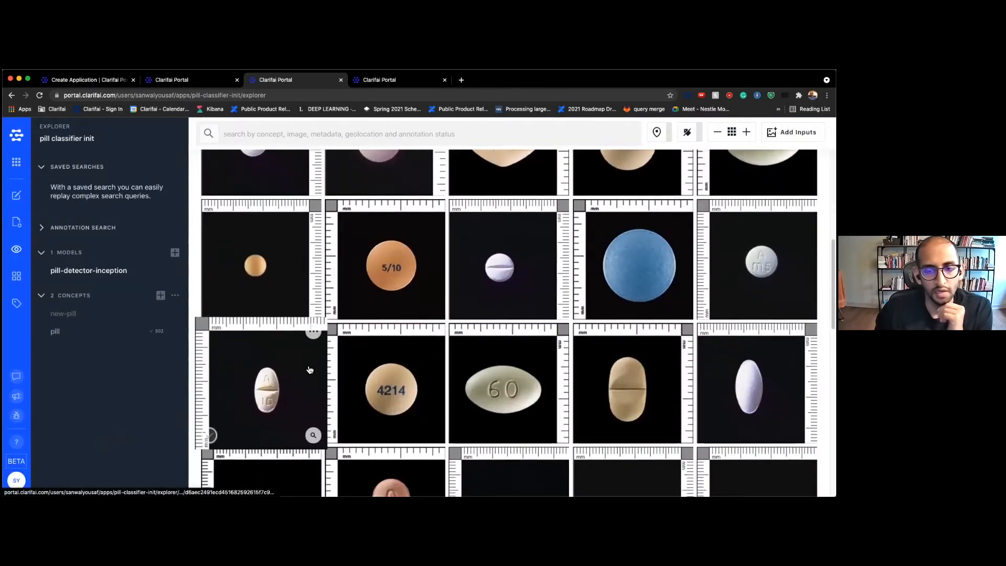
pyautogui.scroll(-4, 309, 368)
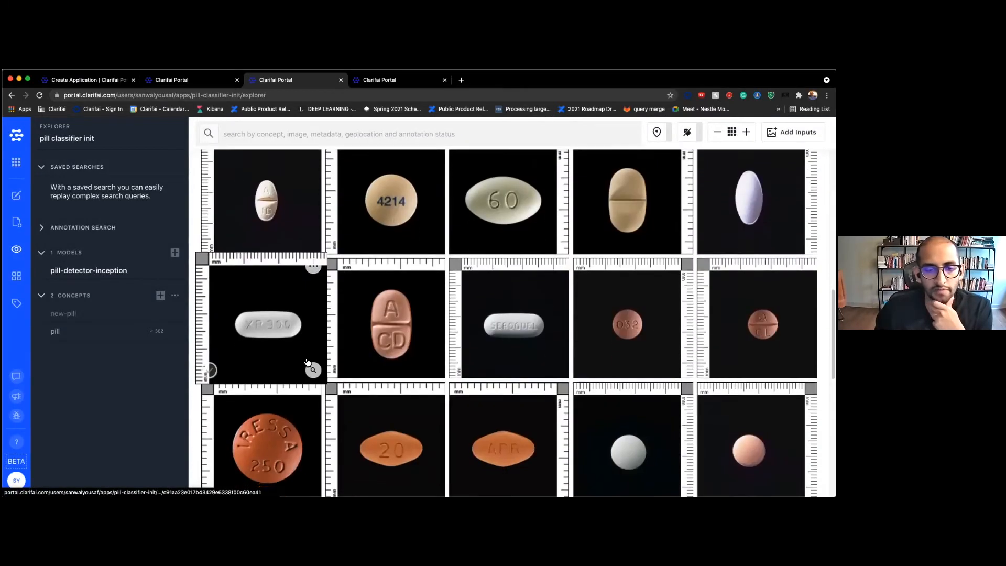
pyautogui.scroll(-6, 315, 354)
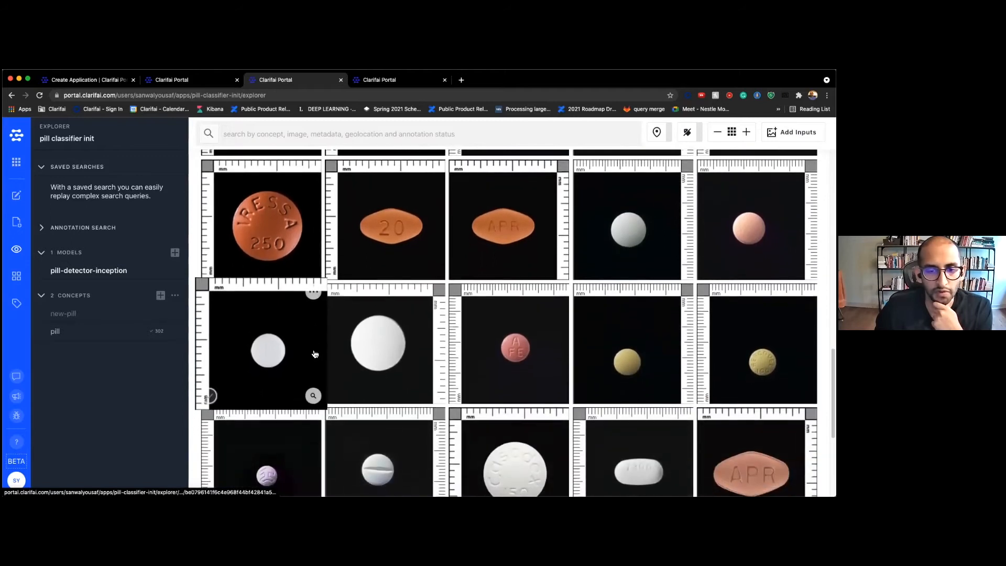
pyautogui.scroll(-4, 315, 355)
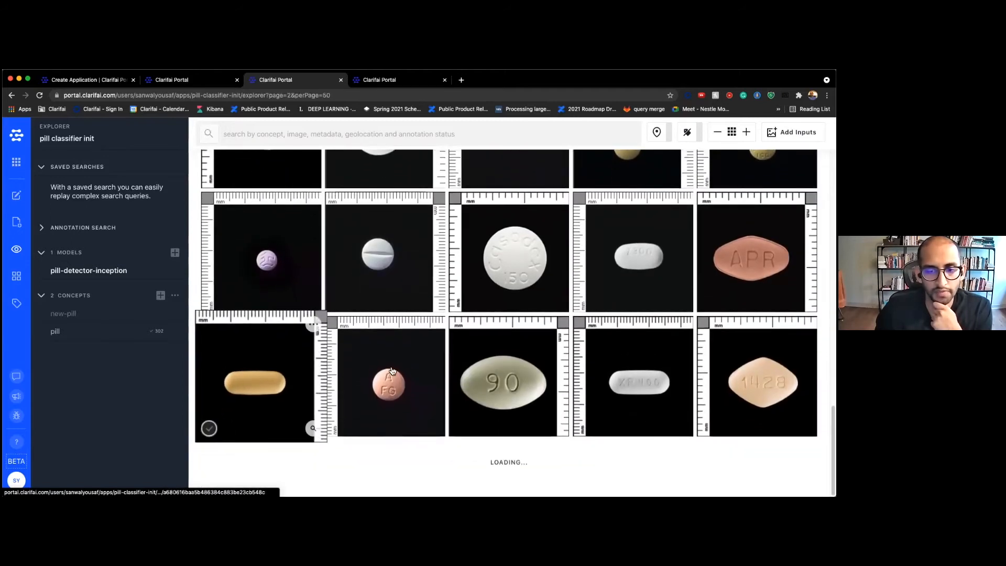
pyautogui.scroll(-9, 396, 355)
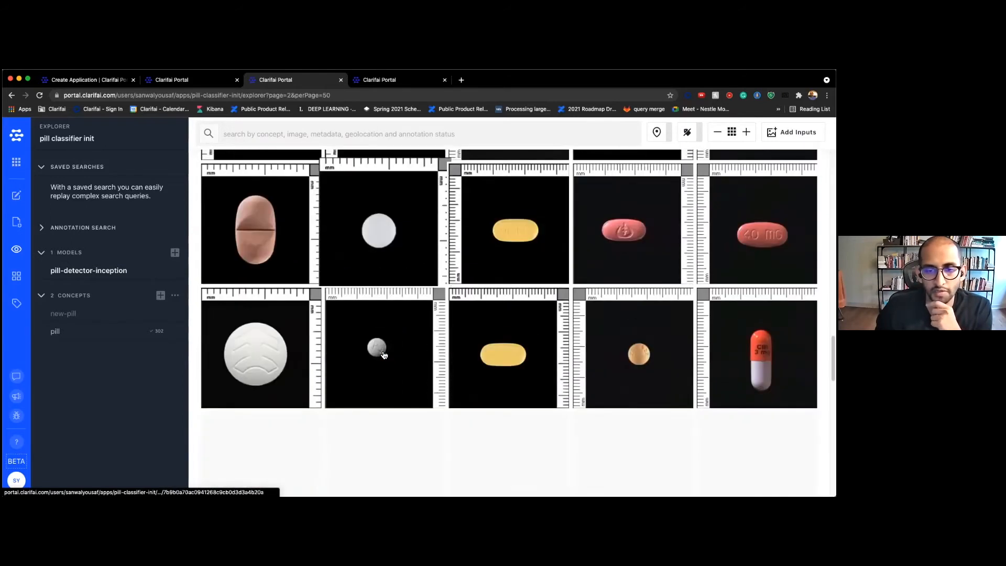
pyautogui.scroll(-2, 384, 359)
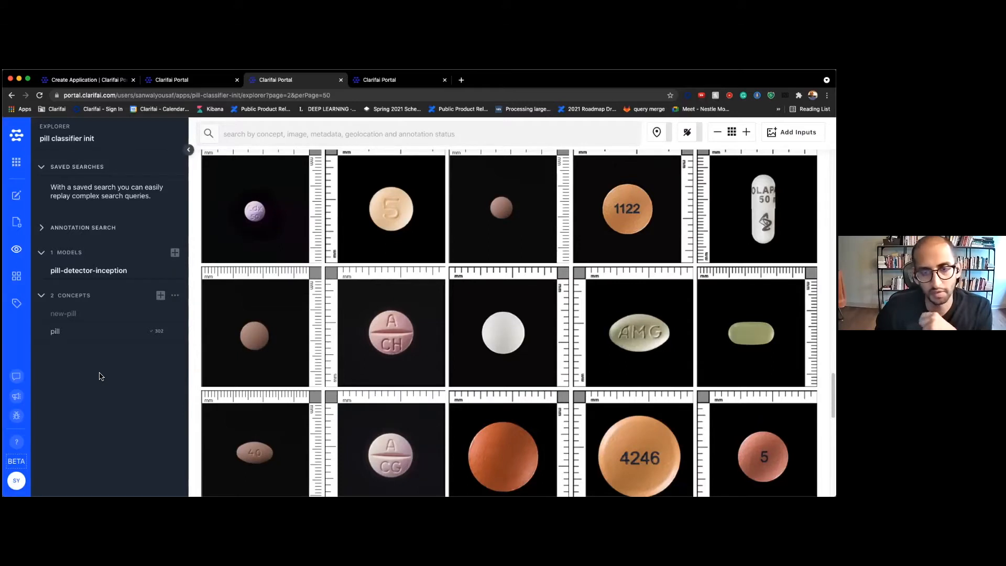
pyautogui.click(17, 305)
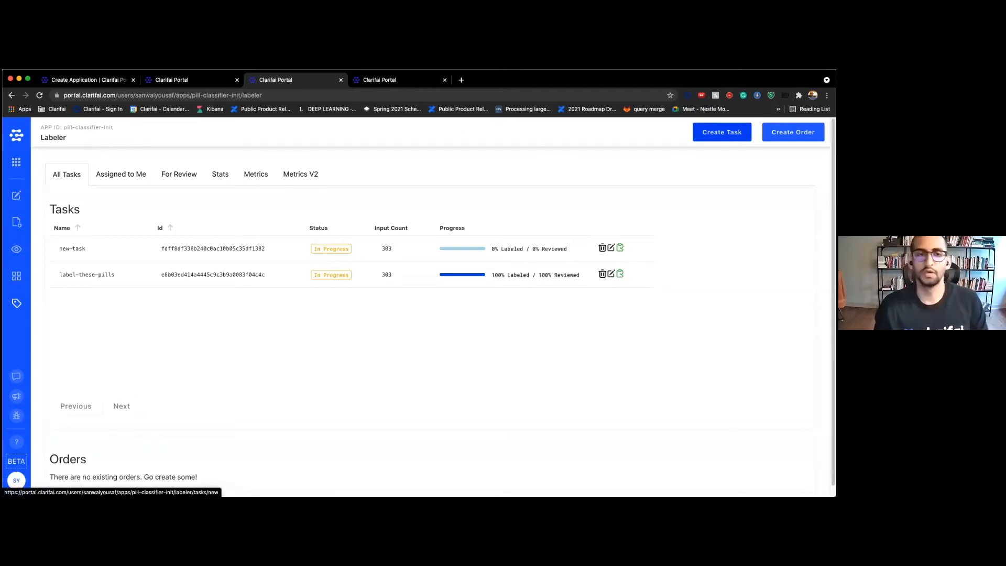
# Create a new labeling task named demo-perceive-task
pyautogui.click(721, 132)
pyautogui.click(212, 210)
pyautogui.write('demo-perceive-task')
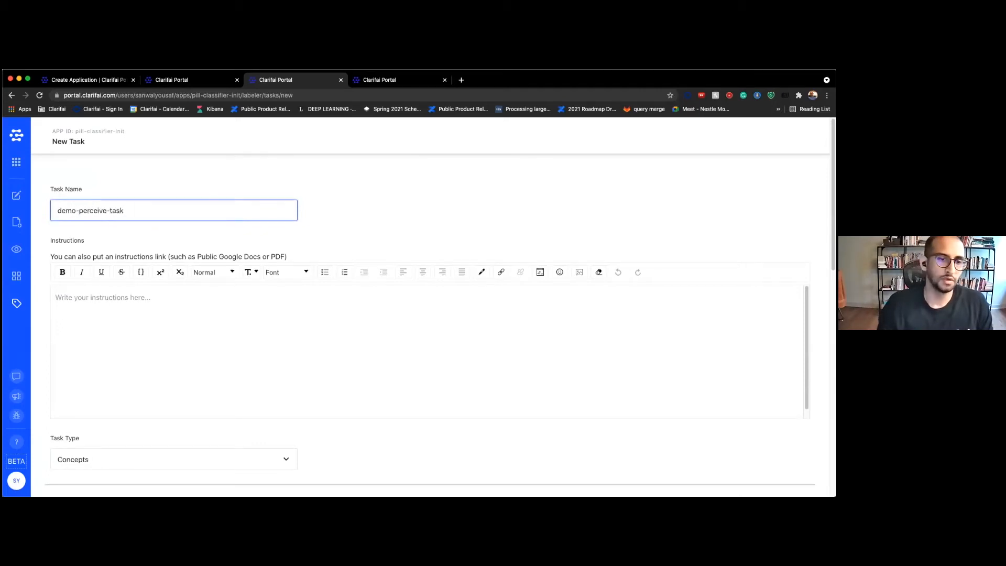
pyautogui.scroll(-2, 220, 260)
pyautogui.click(225, 260)
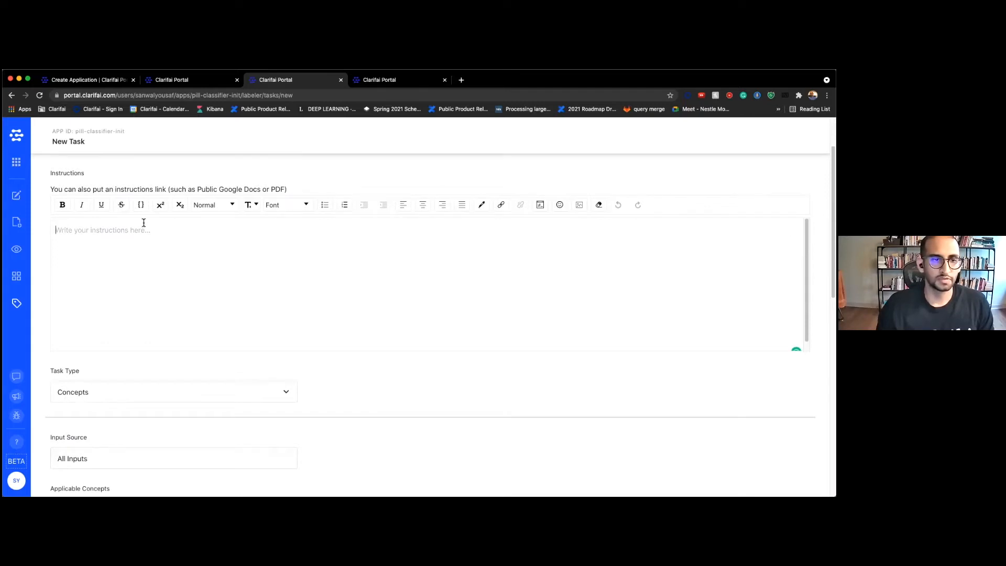
pyautogui.write('please see ww')
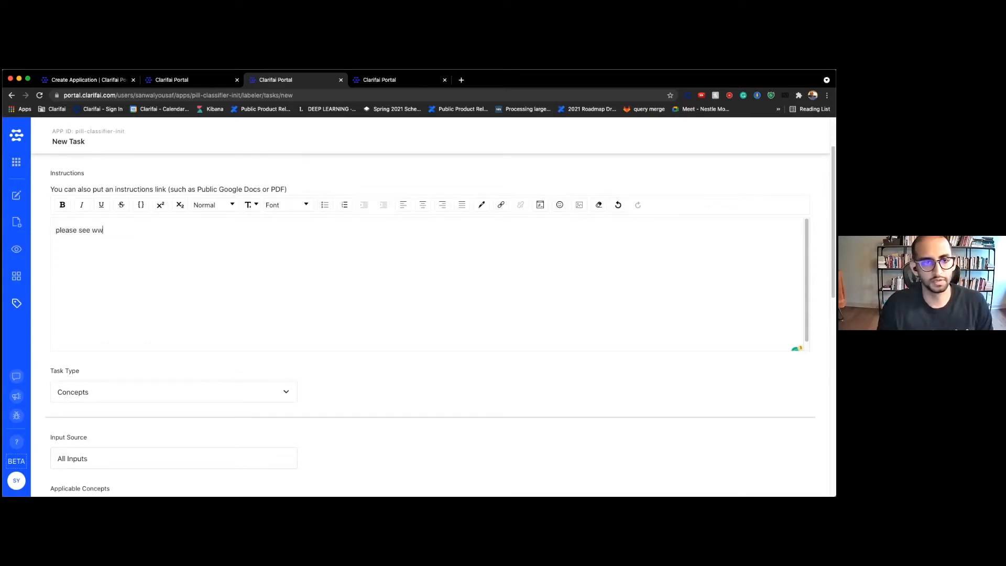
pyautogui.press('BackSpace')
pyautogui.press('BackSpace')
pyautogui.press('BackSpace')
pyautogui.write('ai.com ')
pyautogui.write('for mroe')
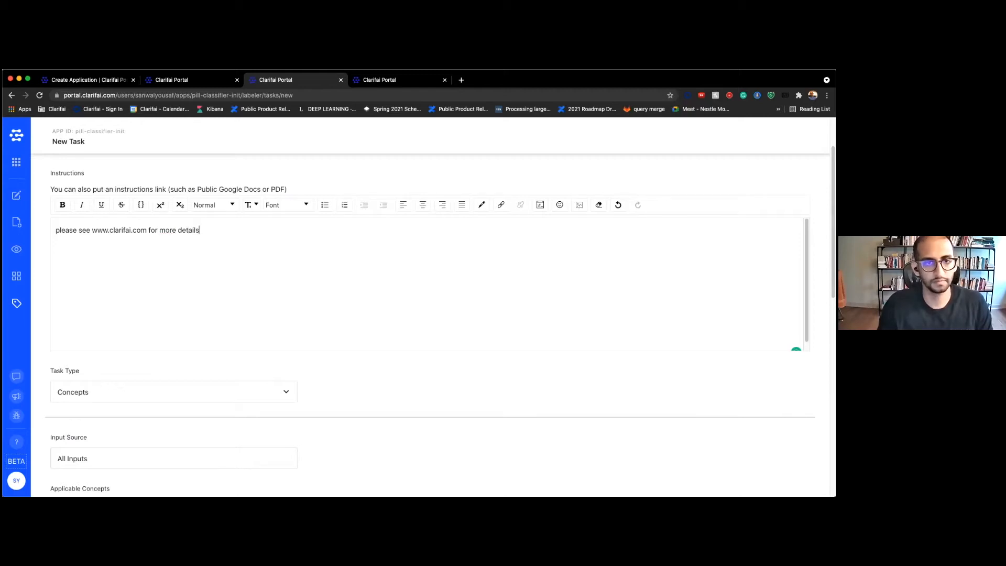
pyautogui.scroll(-2, 171, 328)
pyautogui.click(171, 330)
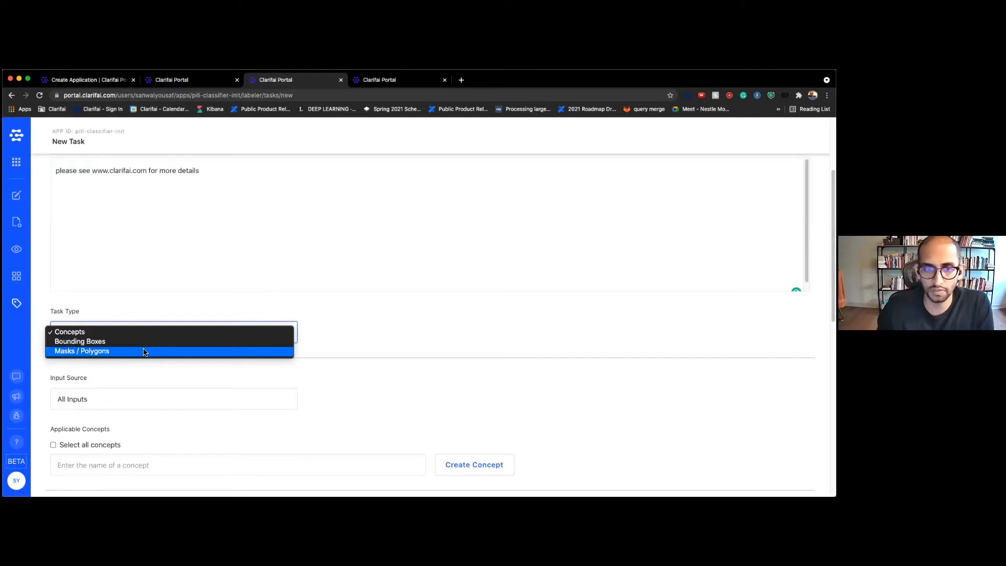
# Make it a Bounding Boxes task with pill as the applicable concept
pyautogui.click(214, 342)
pyautogui.scroll(-2, 382, 346)
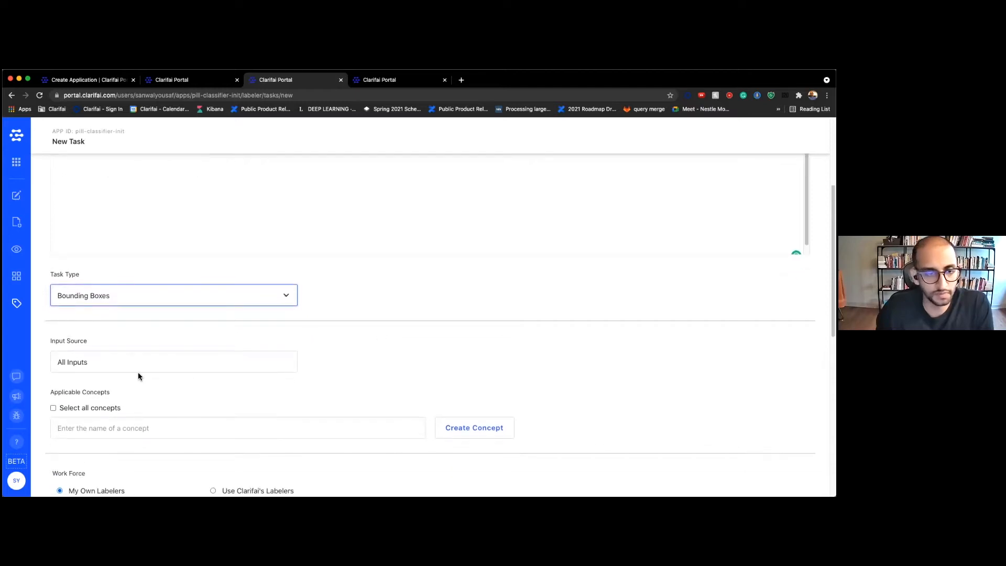
pyautogui.scroll(-3, 107, 421)
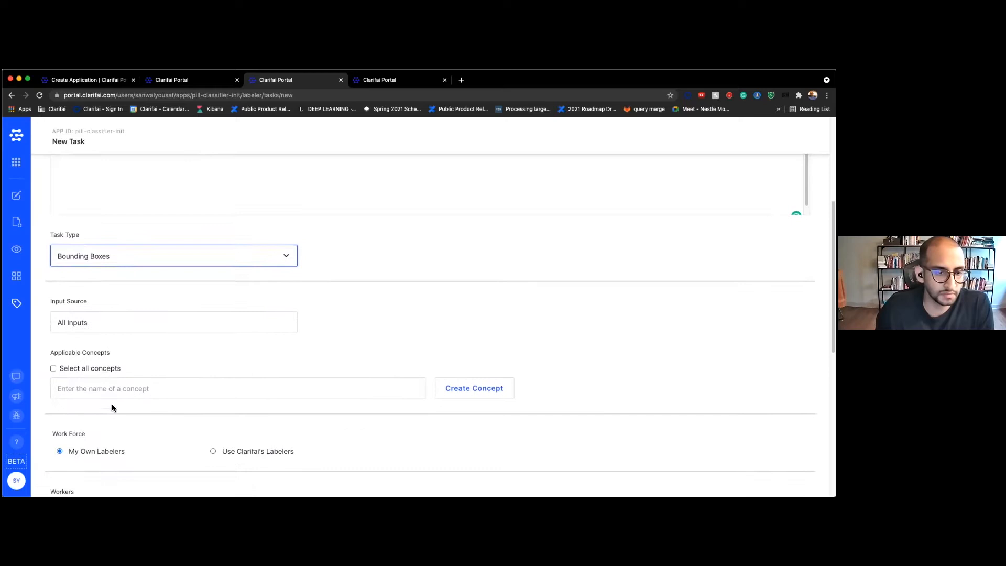
pyautogui.click(99, 381)
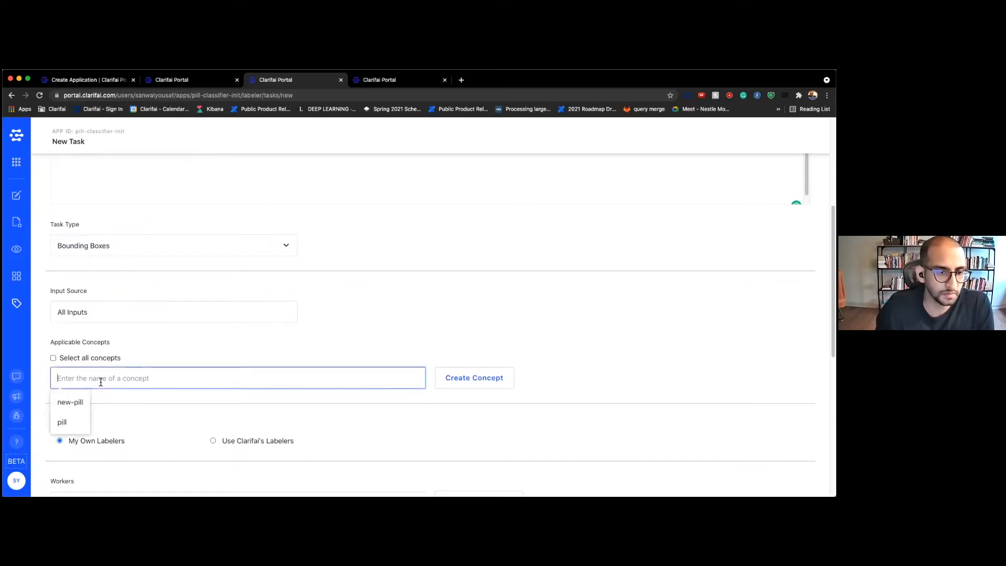
pyautogui.click(65, 424)
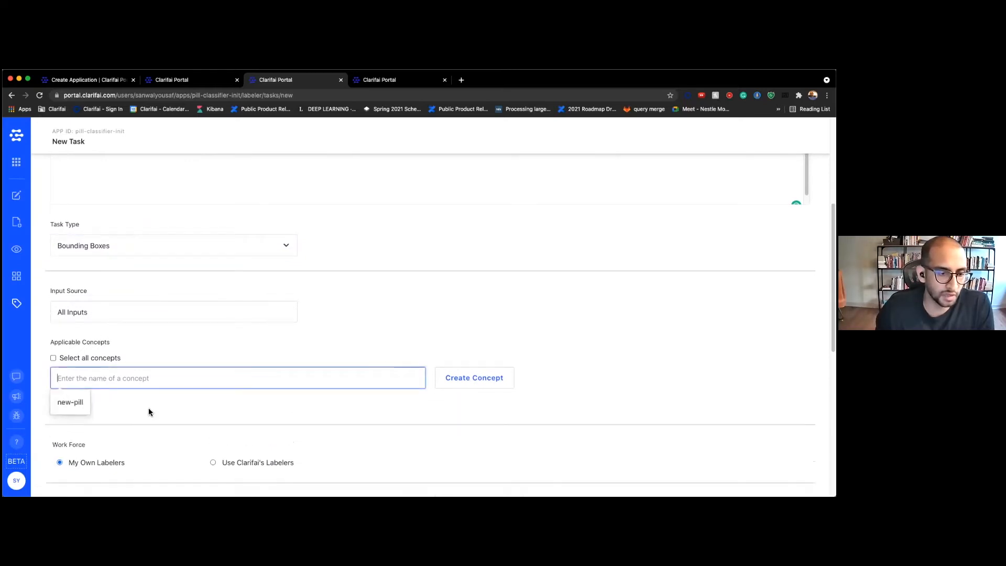
pyautogui.scroll(-3, 186, 369)
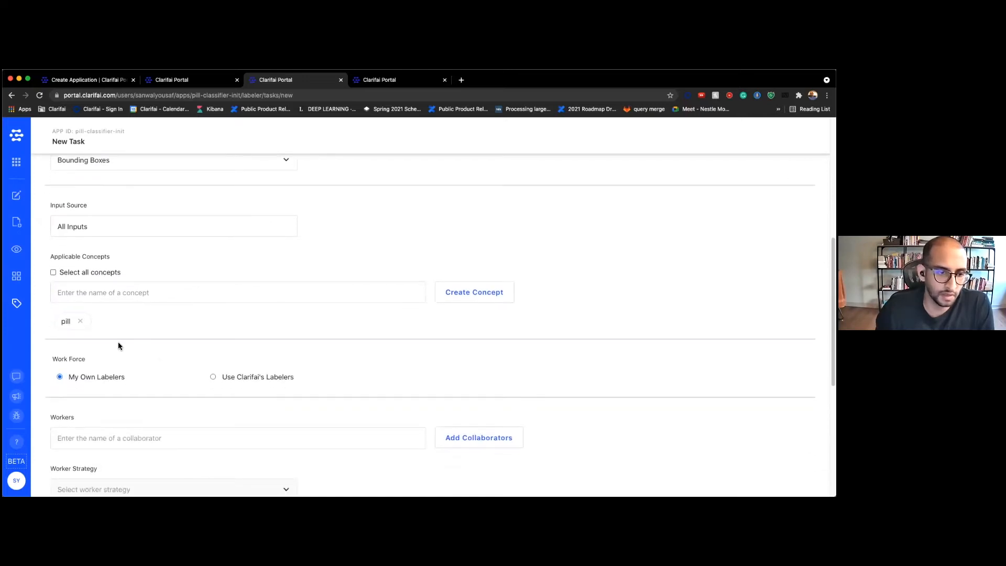
pyautogui.scroll(-2, 184, 351)
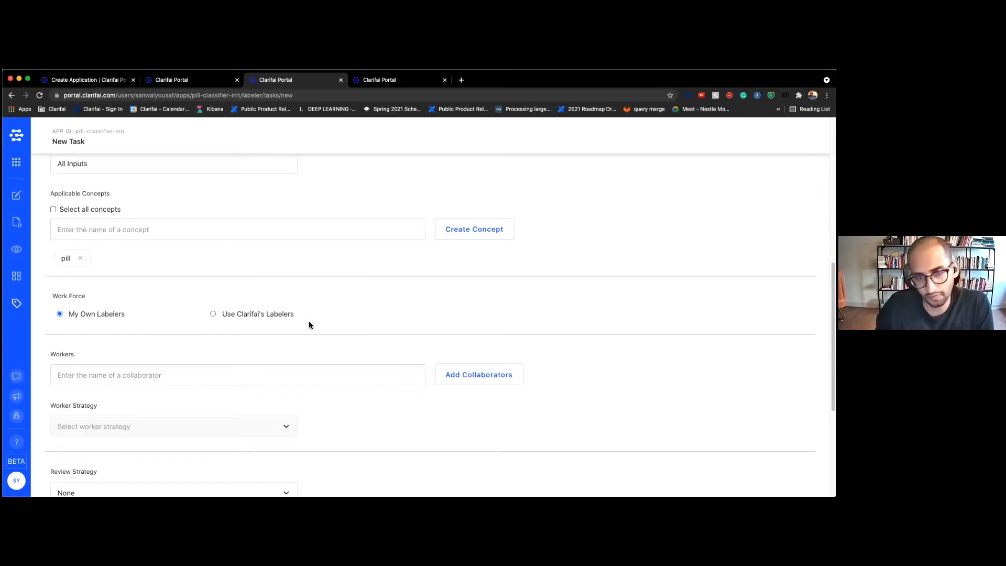
pyautogui.scroll(-1, 213, 321)
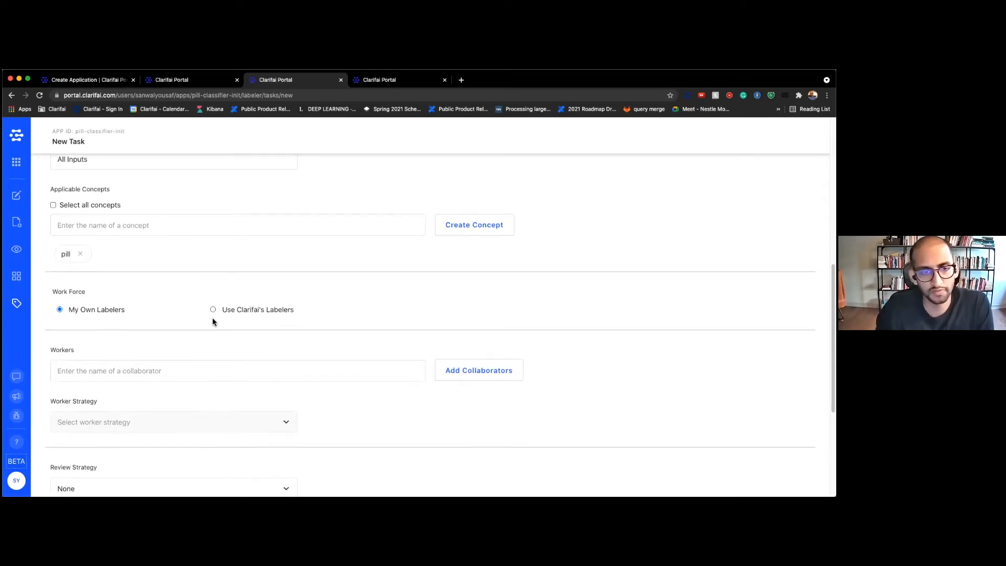
pyautogui.click(198, 341)
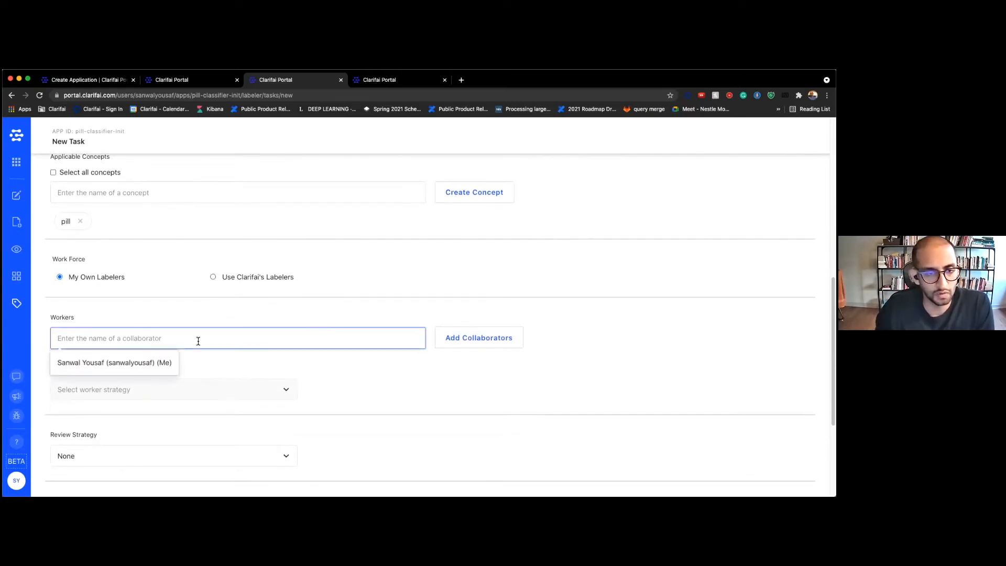
# Invite a collaborator by their e-mail address and add your own account as a worker
pyautogui.click(478, 349)
pyautogui.click(372, 234)
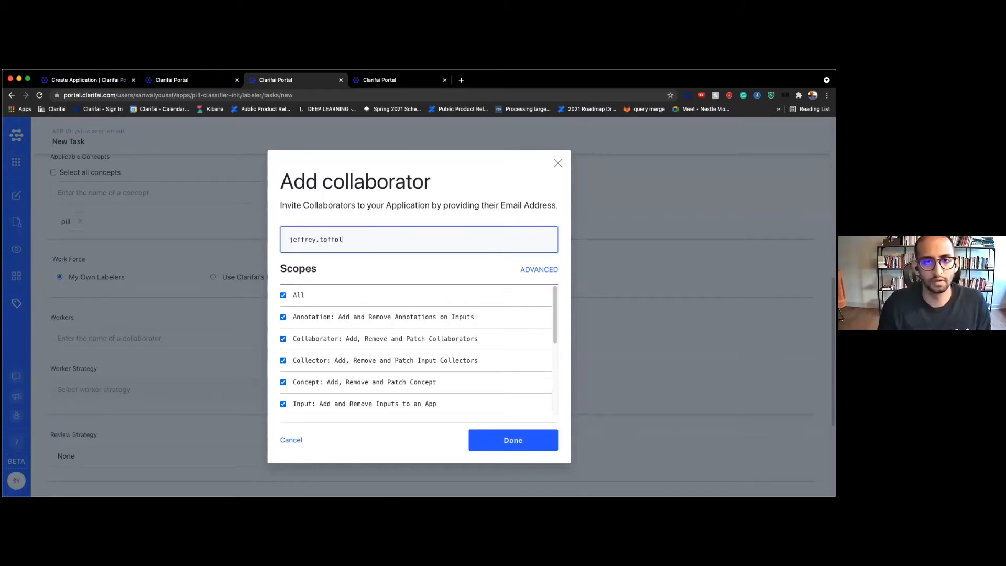
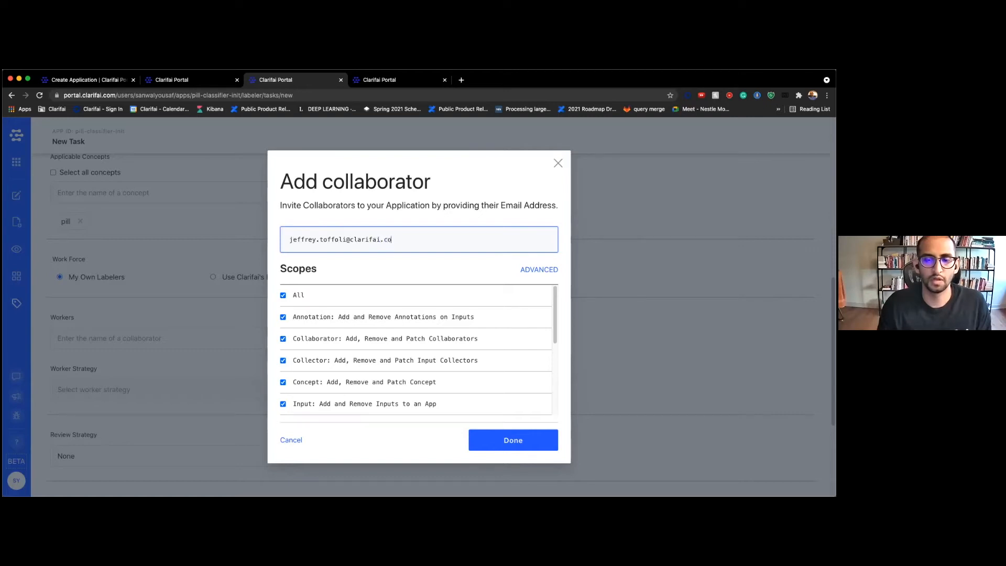
pyautogui.press('Return')
pyautogui.rightClick(368, 231)
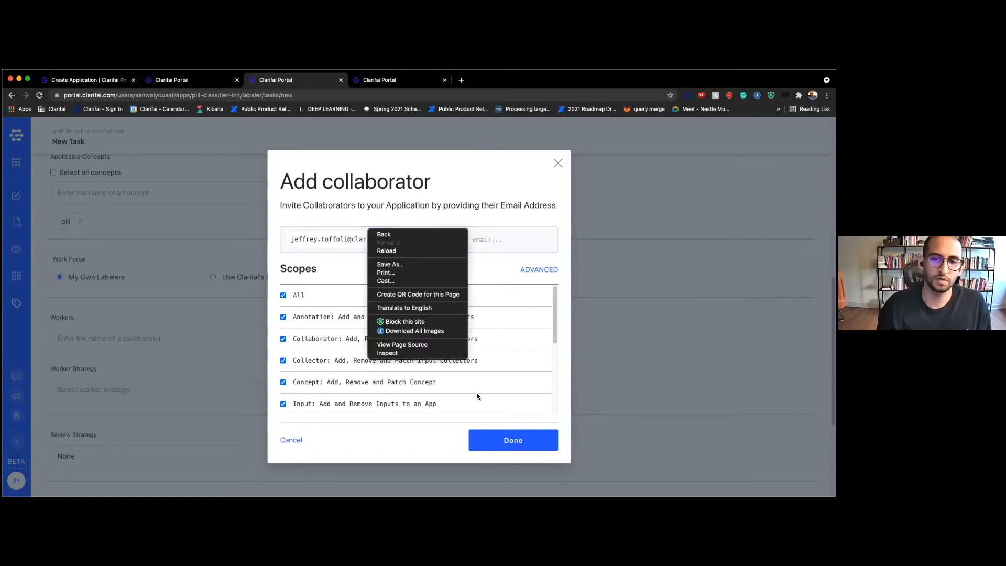
pyautogui.click(484, 265)
pyautogui.click(530, 449)
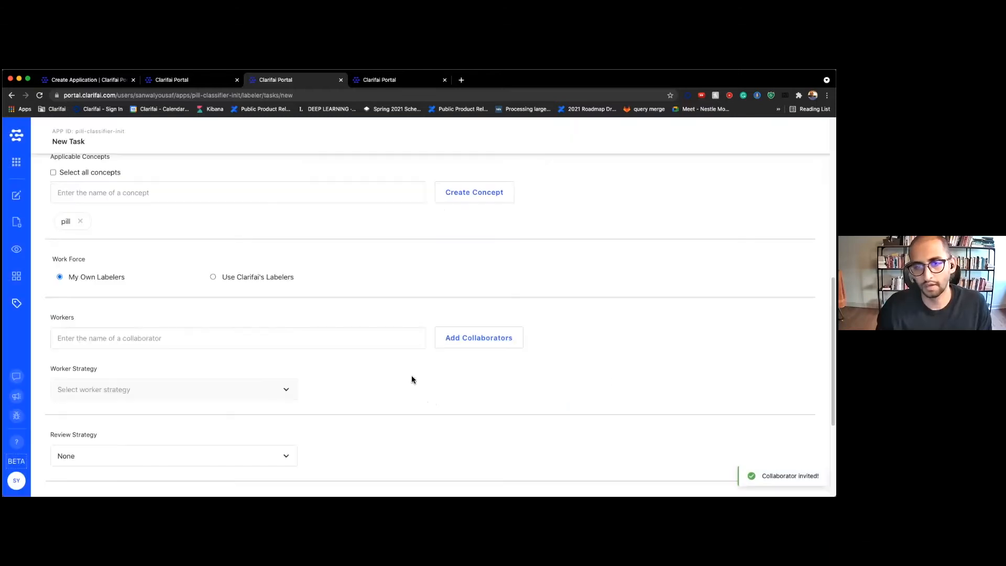
pyautogui.click(87, 337)
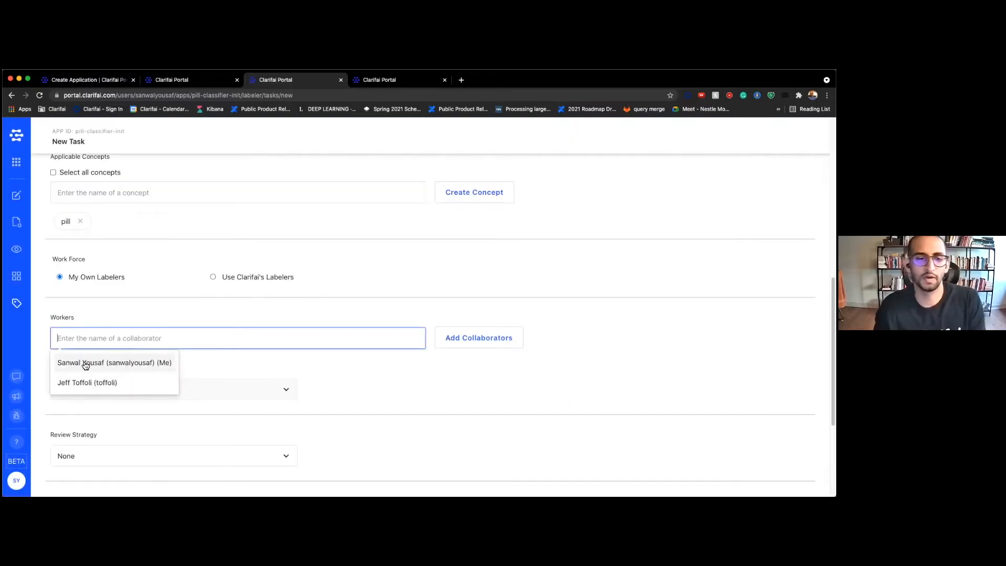
pyautogui.click(85, 362)
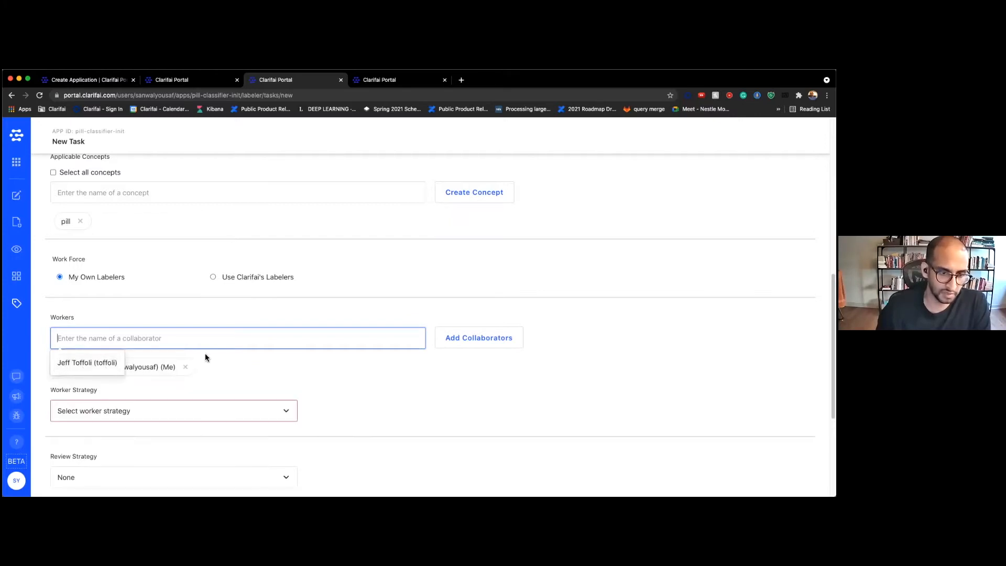
# Add and then remove the invited collaborator as a worker, keeping only yourself
pyautogui.scroll(-2, 225, 359)
pyautogui.click(250, 295)
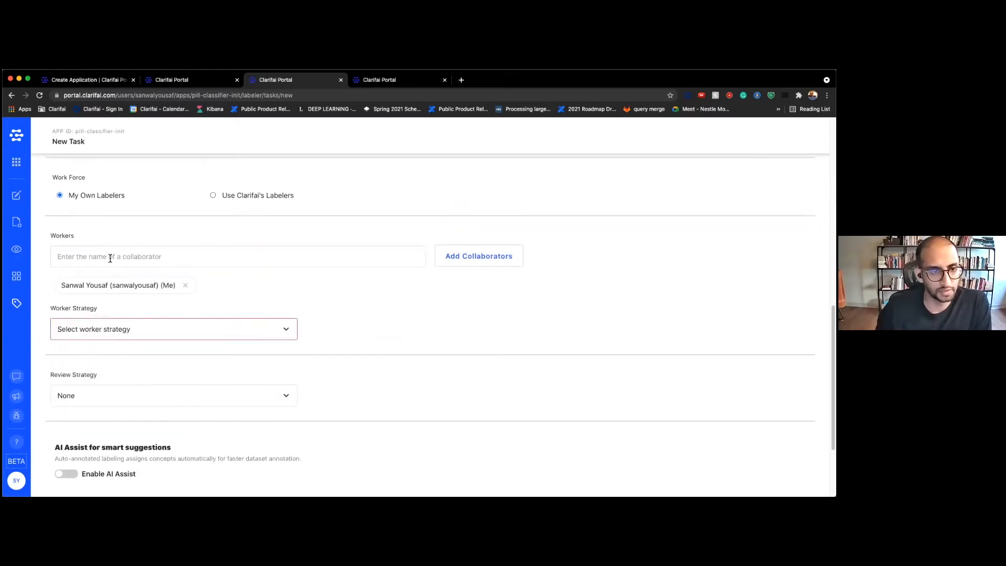
pyautogui.click(127, 331)
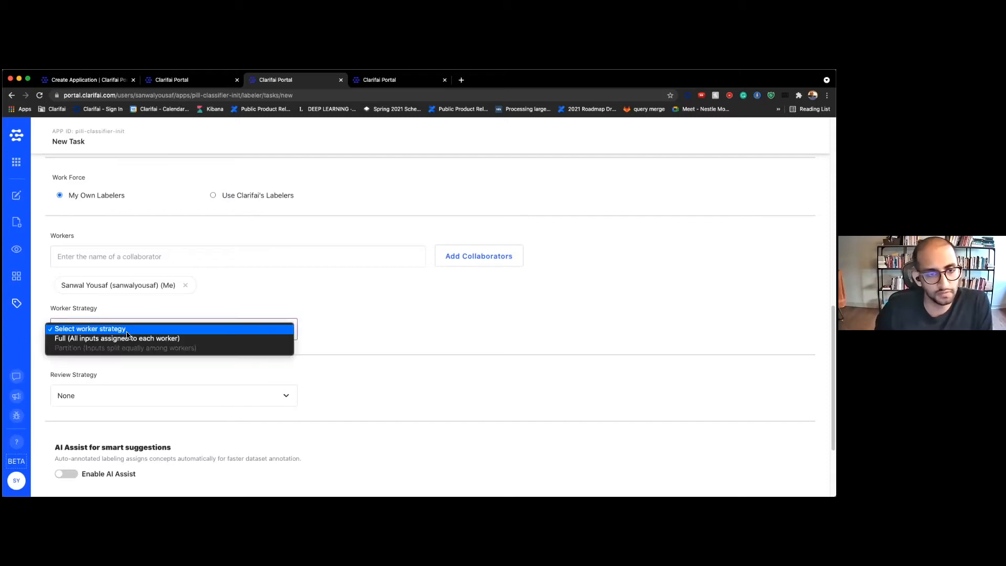
pyautogui.click(218, 268)
pyautogui.click(206, 251)
pyautogui.click(105, 282)
pyautogui.click(231, 329)
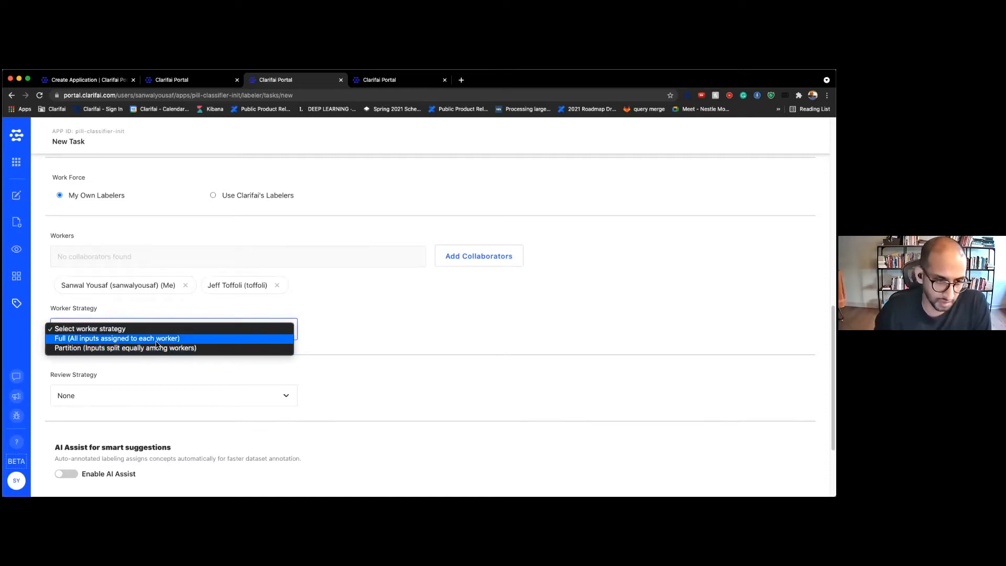
pyautogui.click(156, 300)
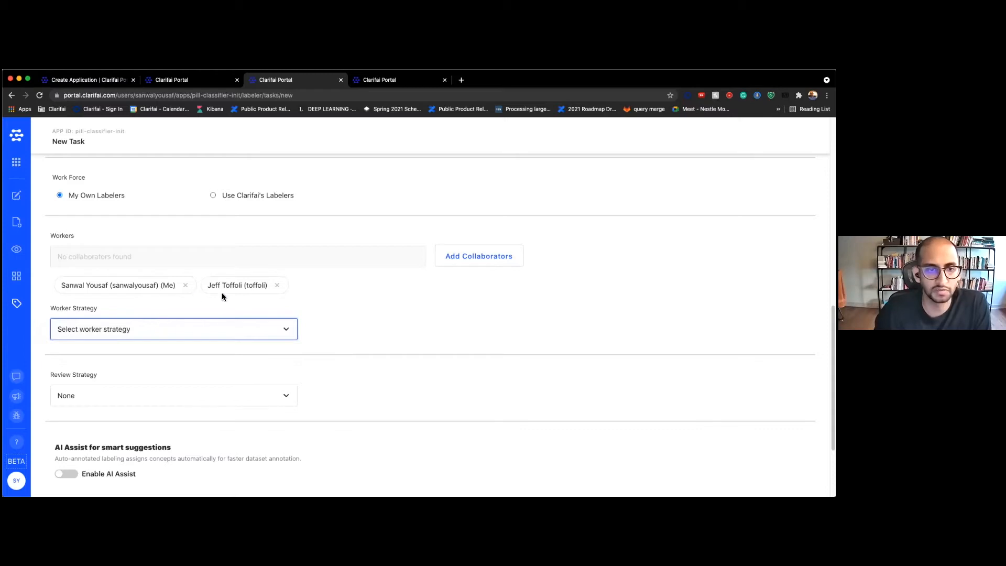
pyautogui.click(278, 285)
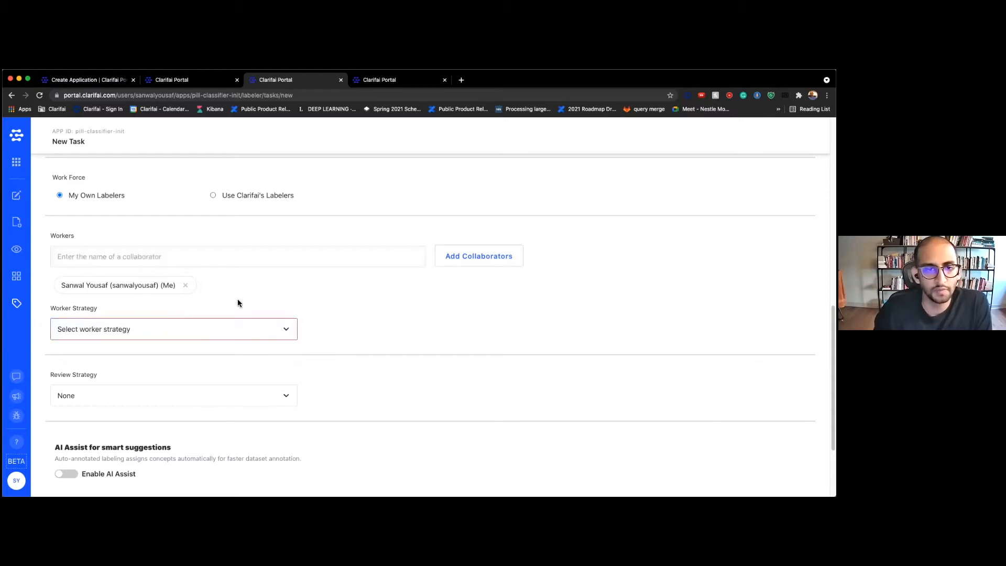
# Set Worker Strategy to Full, keep Review Strategy at None, and create demo-perceive-task
pyautogui.click(158, 331)
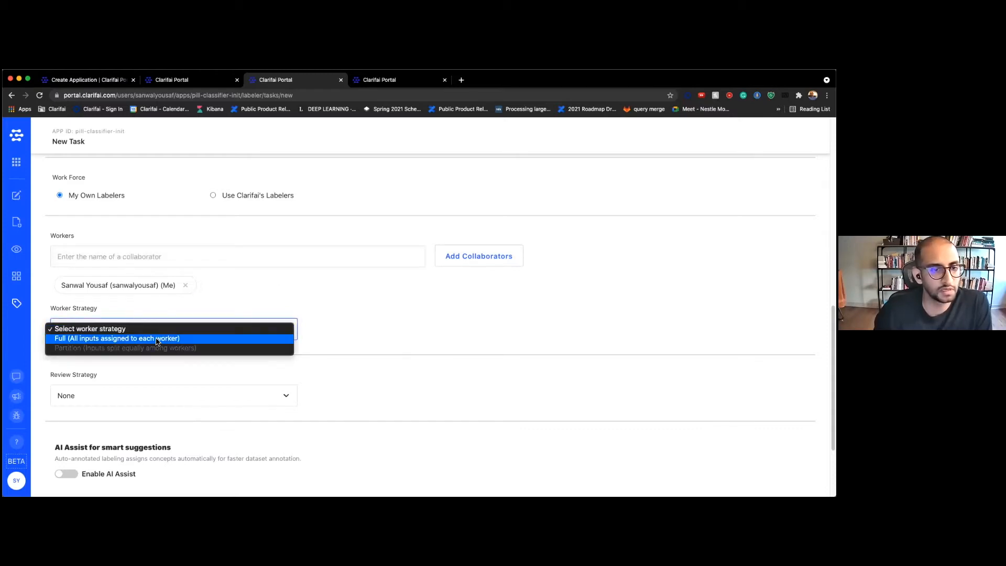
pyautogui.click(158, 340)
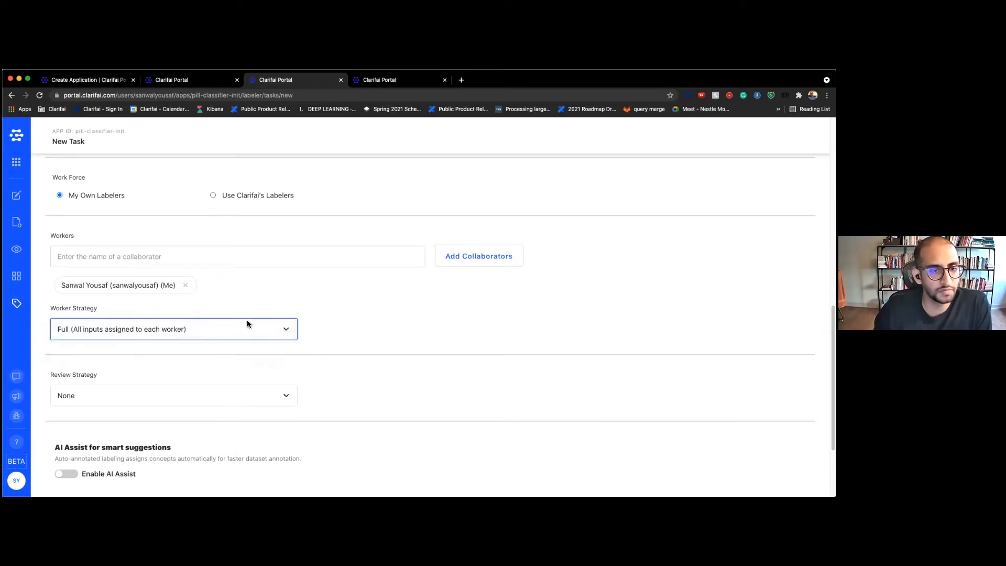
pyautogui.scroll(-3, 273, 309)
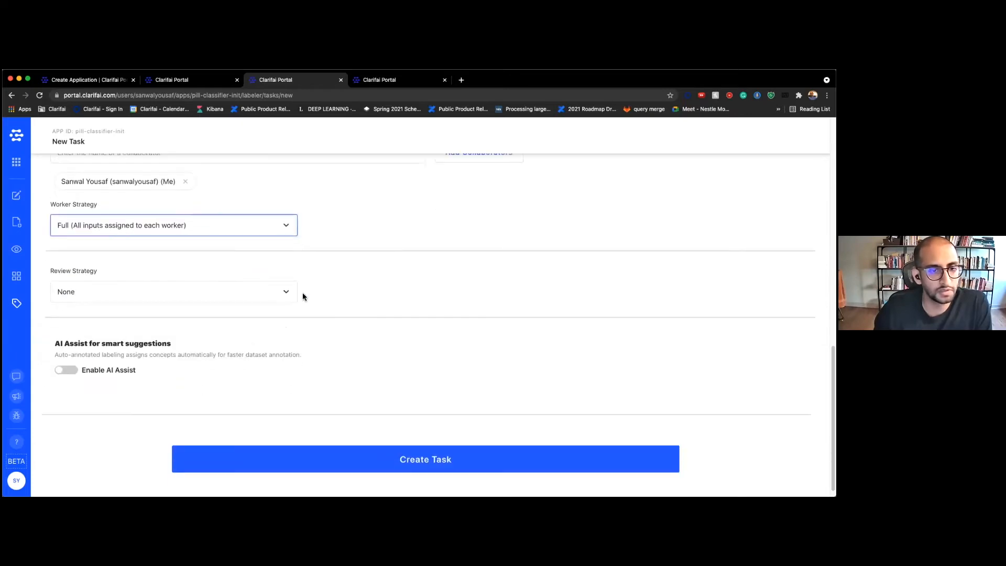
pyautogui.click(169, 296)
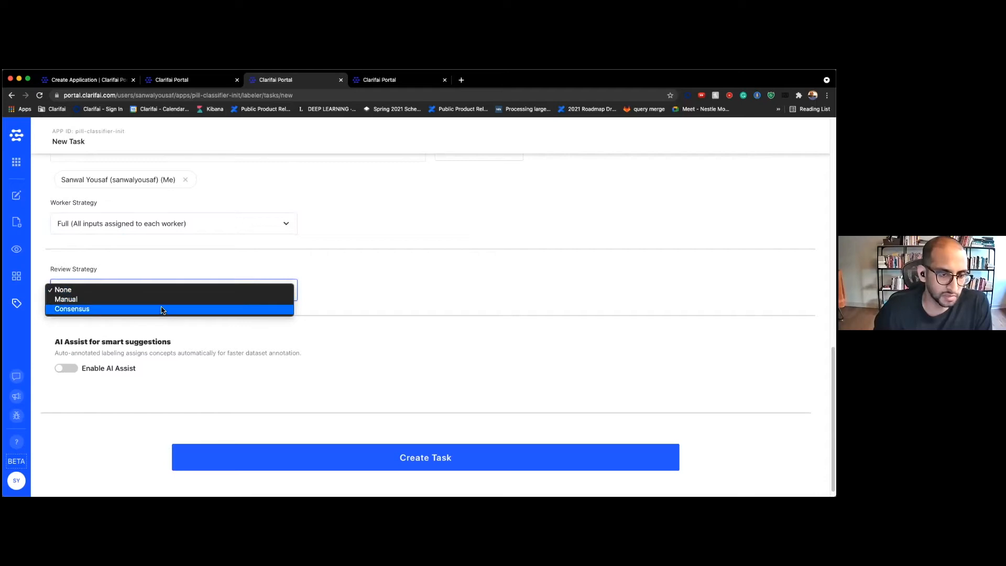
pyautogui.click(157, 291)
pyautogui.scroll(5, 407, 385)
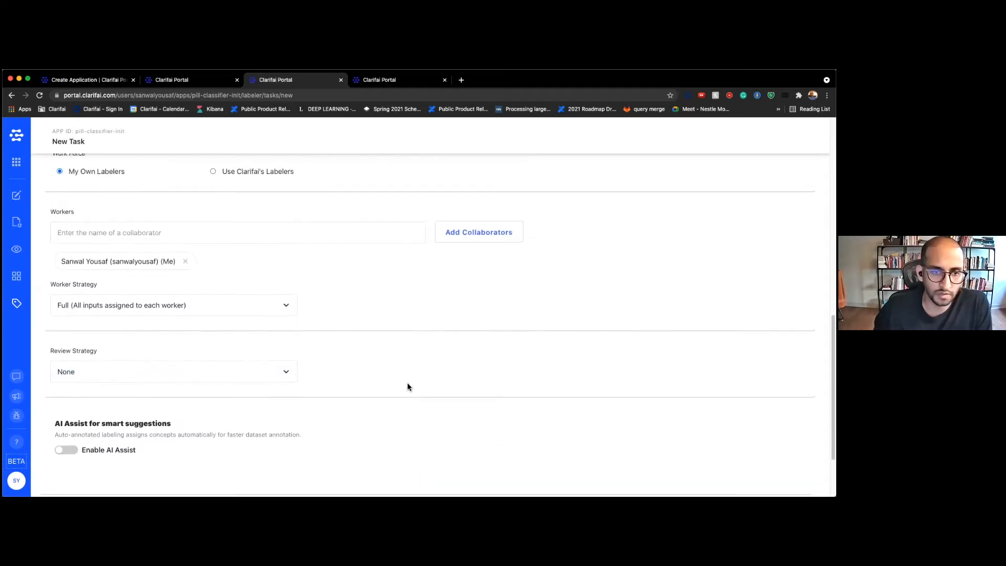
pyautogui.scroll(-6, 407, 388)
pyautogui.click(406, 448)
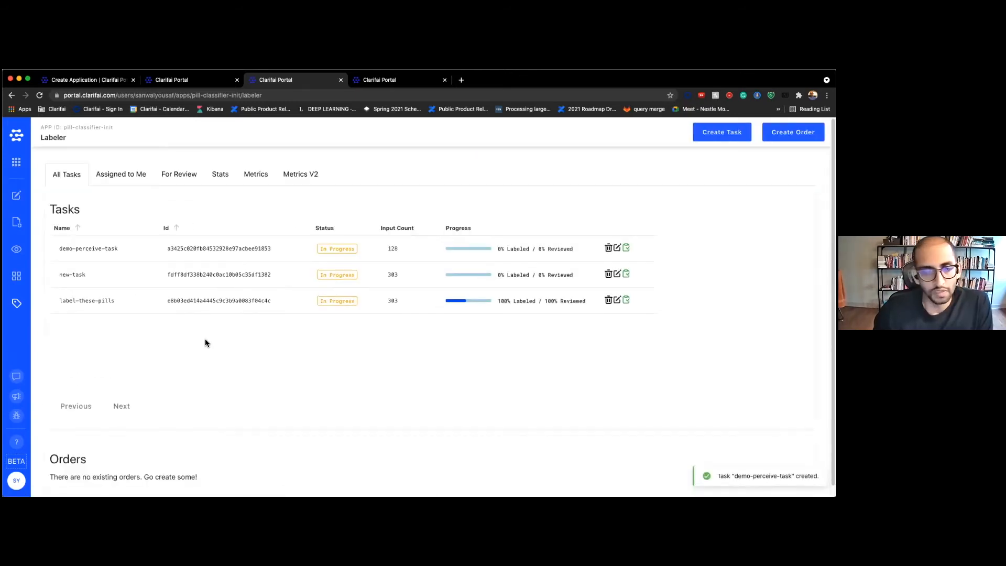
# Open demo-perceive-task from Assigned to Me and draw a box around the yellow pill
pyautogui.click(133, 174)
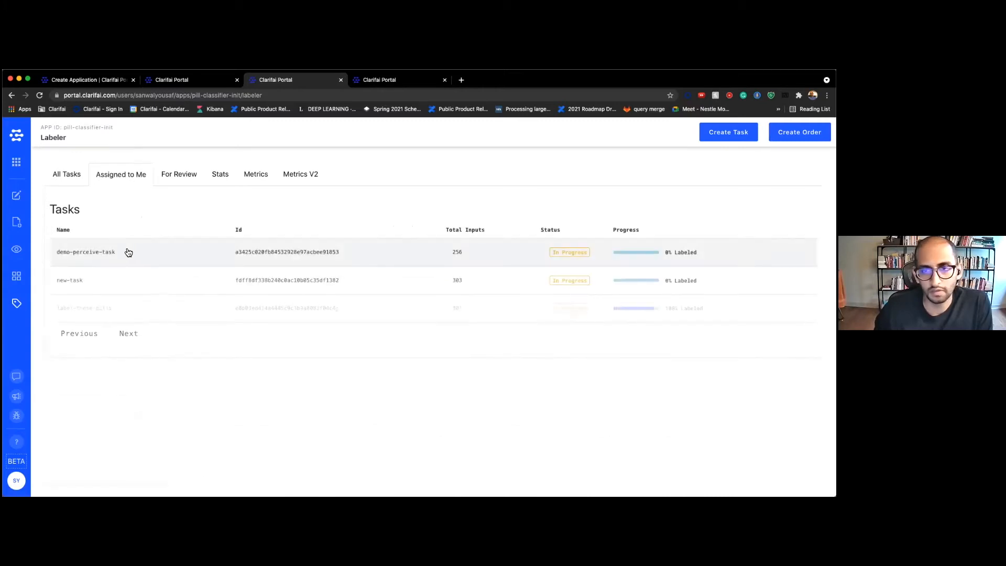
pyautogui.click(231, 261)
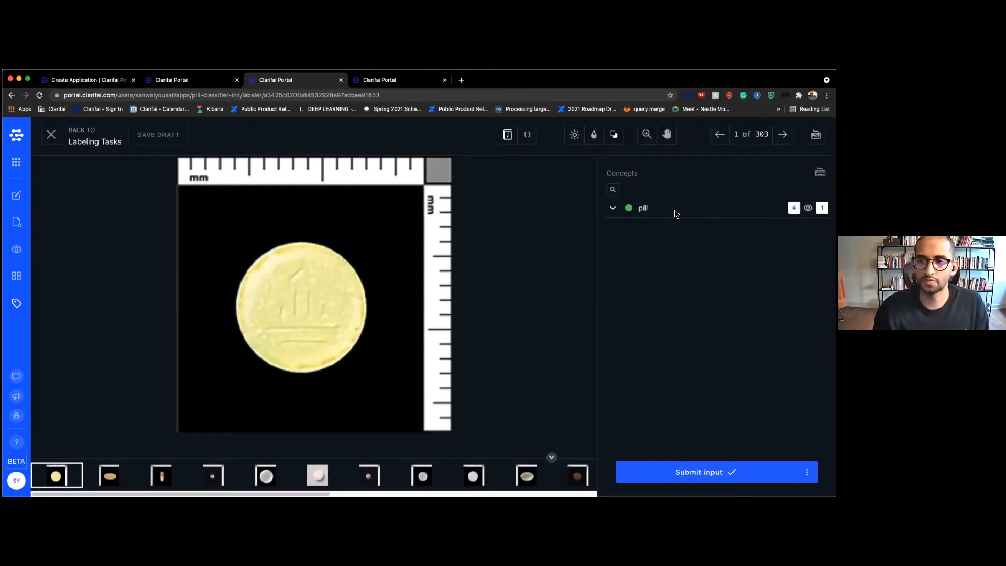
pyautogui.moveTo(224, 237)
pyautogui.mouseDown()
pyautogui.moveTo(363, 292)
pyautogui.moveTo(382, 383)
pyautogui.mouseUp()
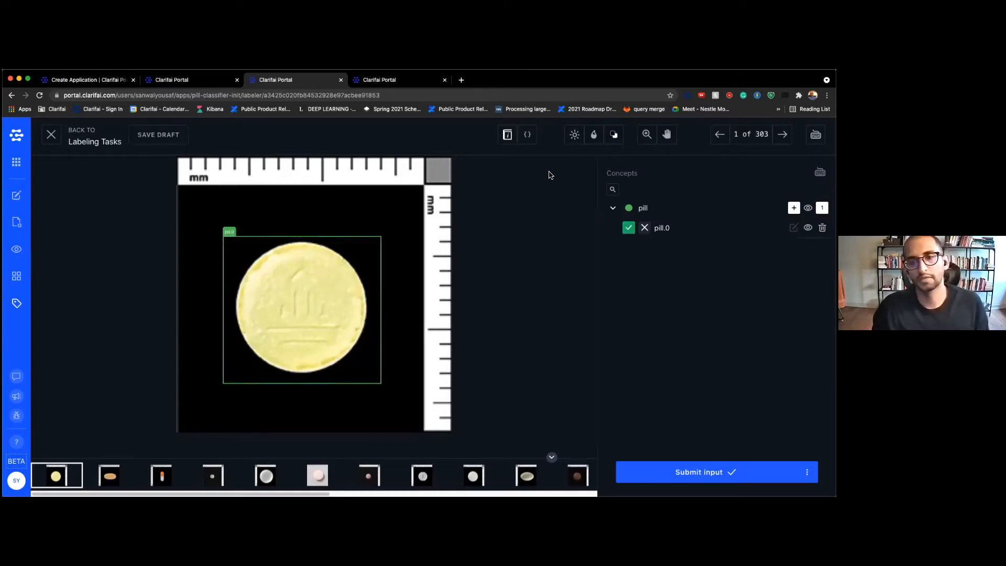
# Read the task's labeling instructions, then leave the labeler without submitting and return to Explorer
pyautogui.click(507, 137)
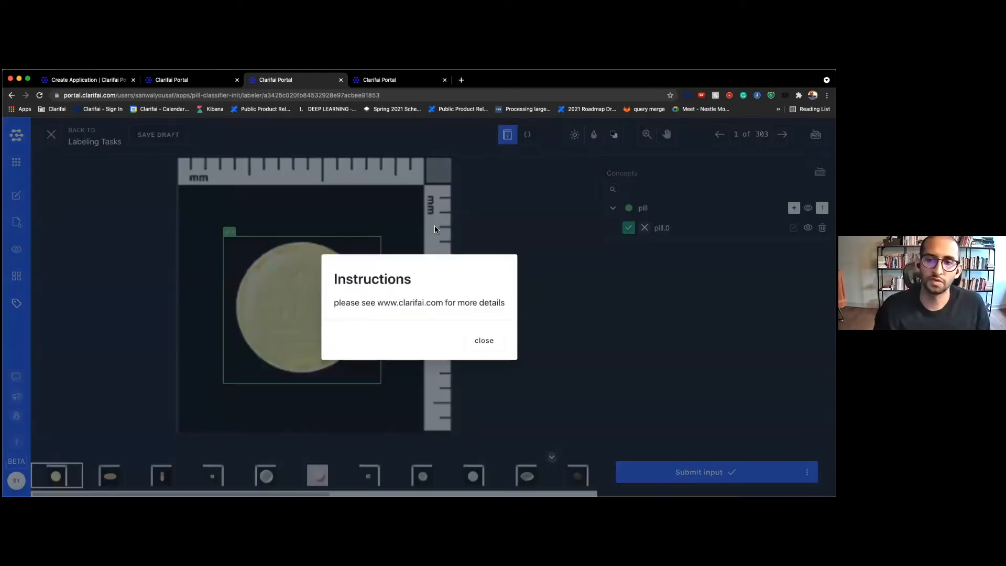
pyautogui.moveTo(332, 304); pyautogui.dragTo(530, 253)
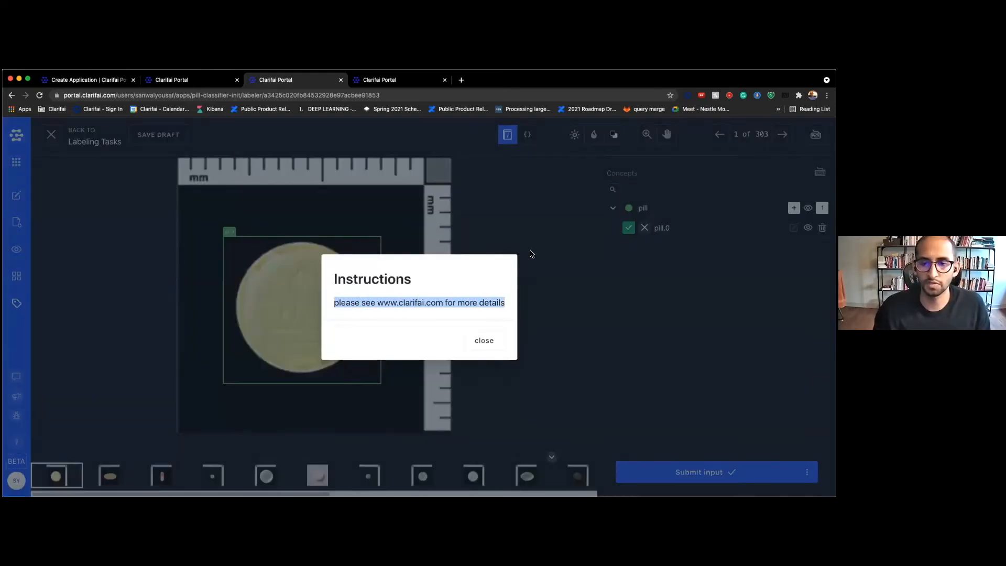
pyautogui.click(142, 263)
pyautogui.click(51, 135)
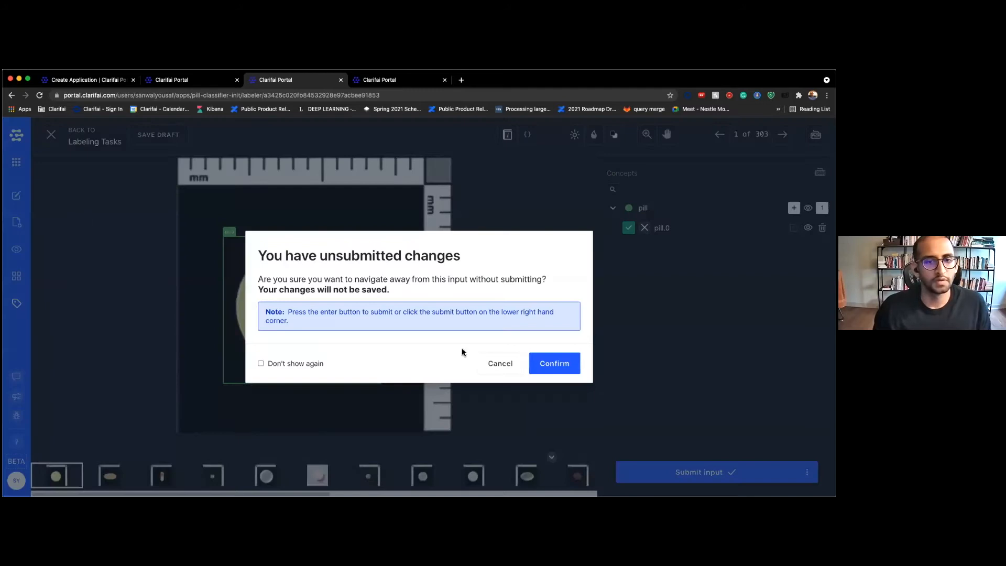
pyautogui.click(499, 363)
pyautogui.click(16, 249)
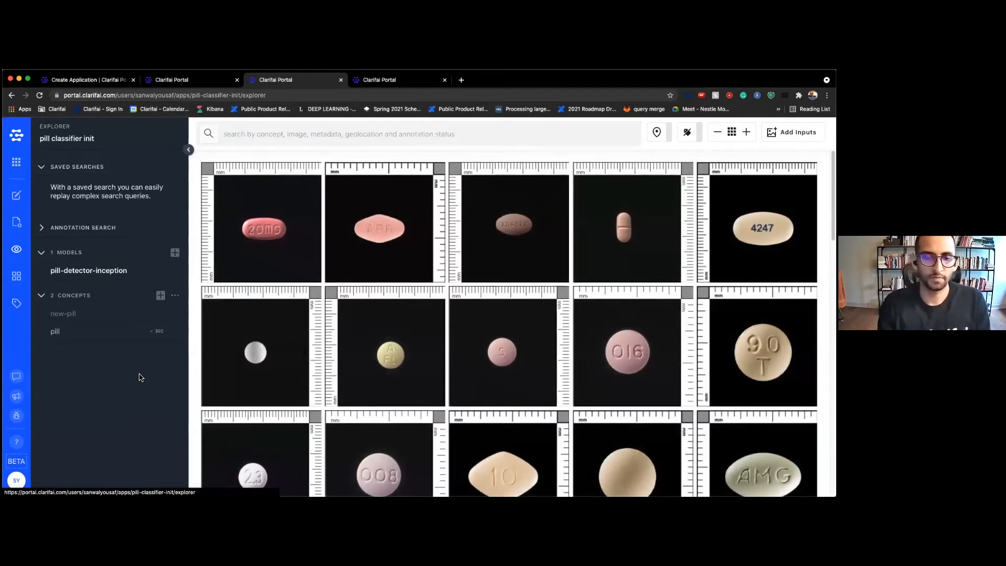
pyautogui.click(15, 195)
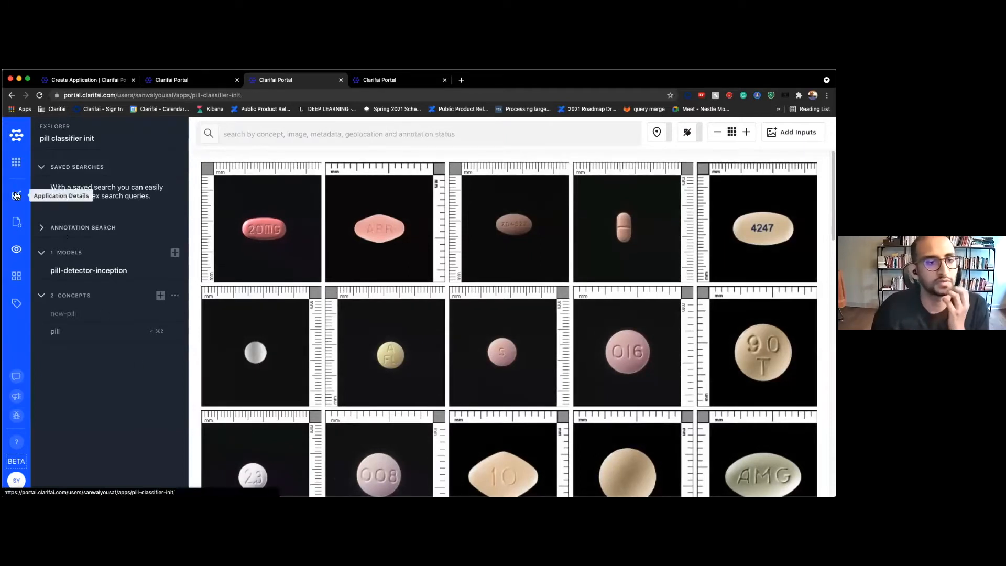
pyautogui.click(585, 247)
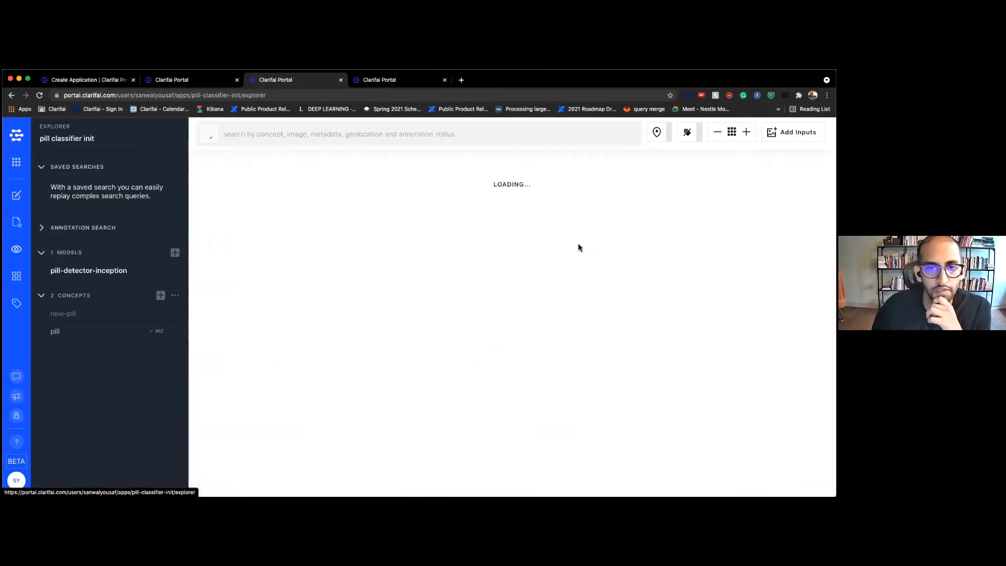
pyautogui.scroll(-4, 315, 255)
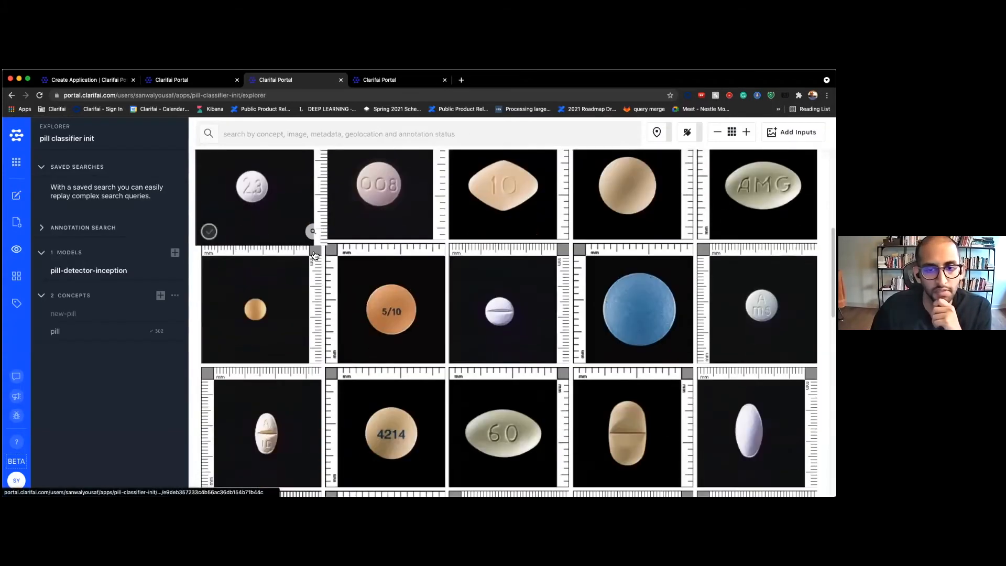
pyautogui.scroll(-10, 314, 255)
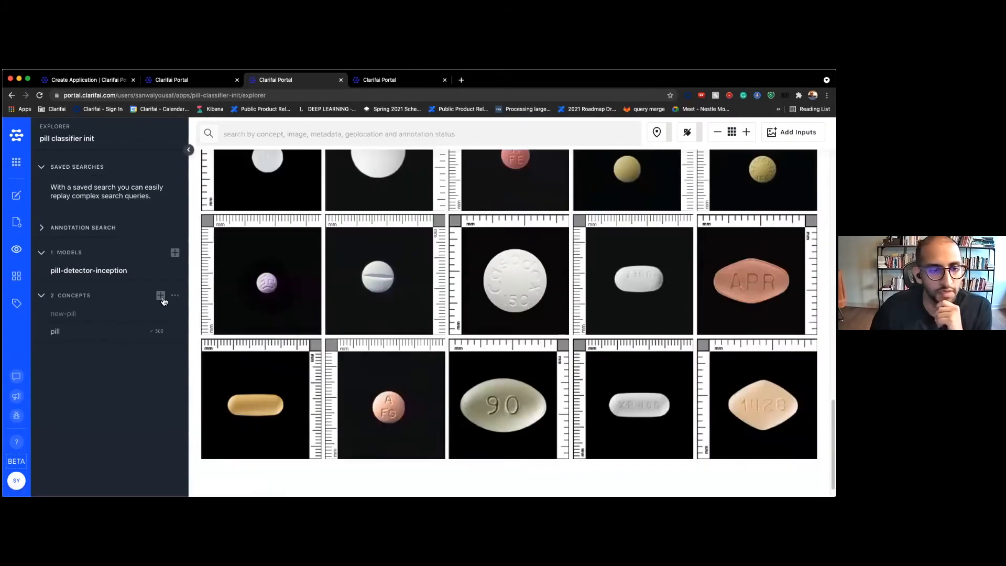
pyautogui.click(17, 302)
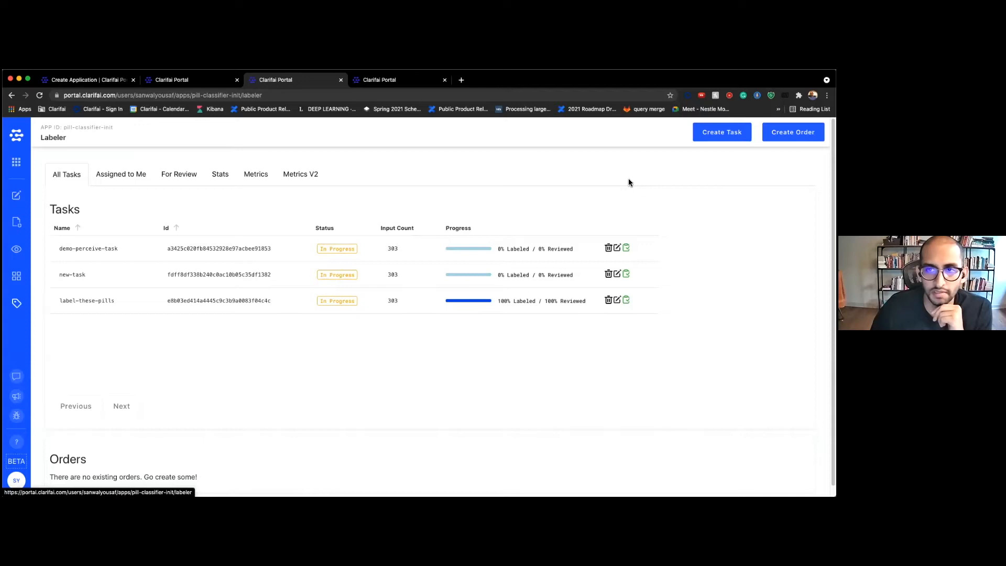
pyautogui.click(16, 249)
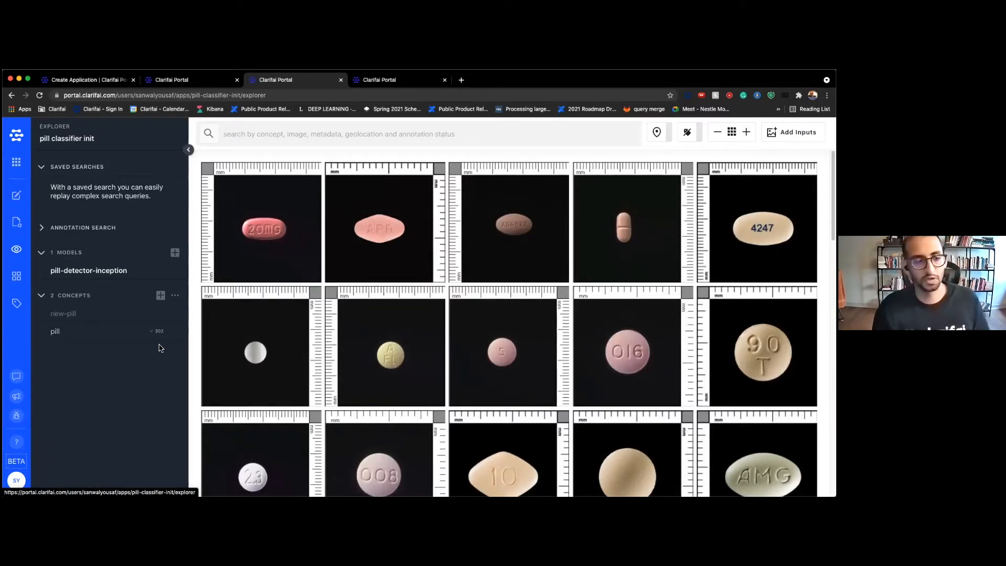
# From Model Mode, start a custom model and scroll to the Visual Classifier, Detector and Embedder cards
pyautogui.click(22, 283)
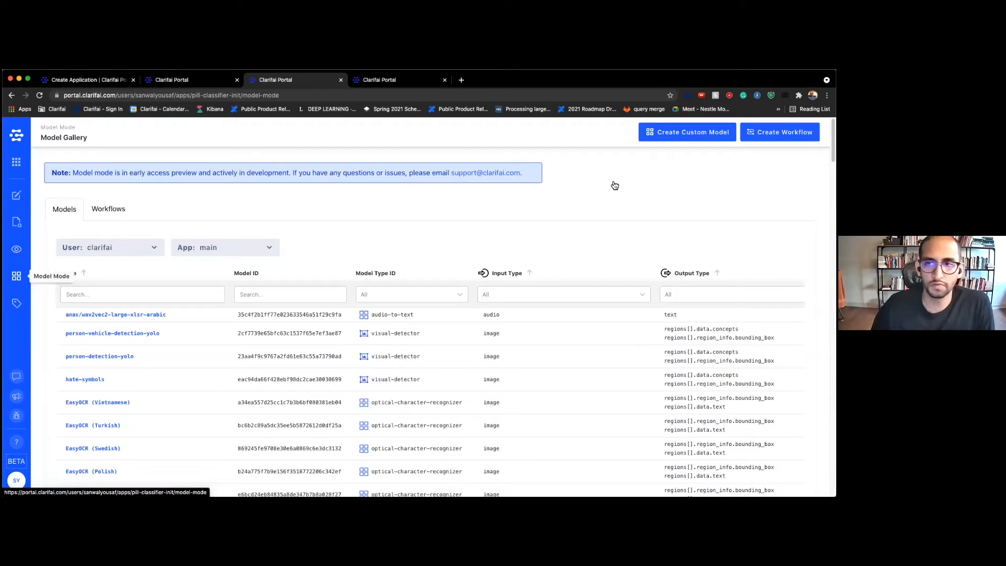
pyautogui.click(678, 135)
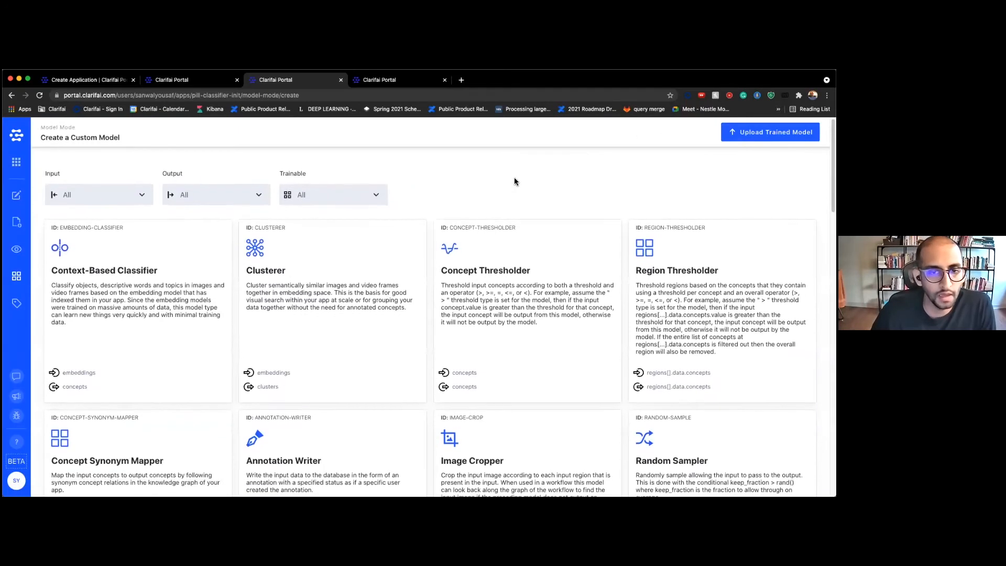
pyautogui.scroll(-3, 515, 181)
pyautogui.scroll(-20, 516, 182)
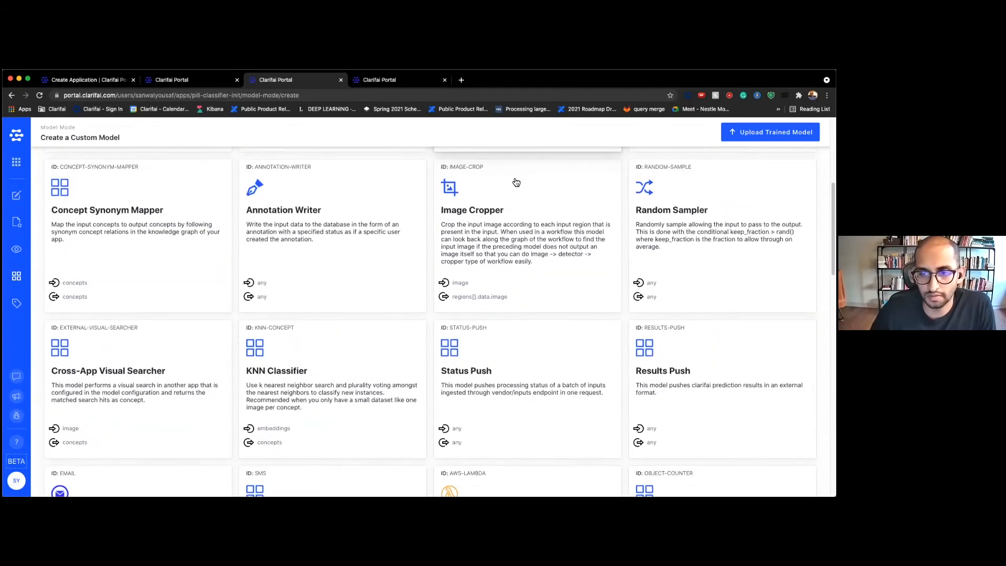
pyautogui.scroll(-20, 516, 182)
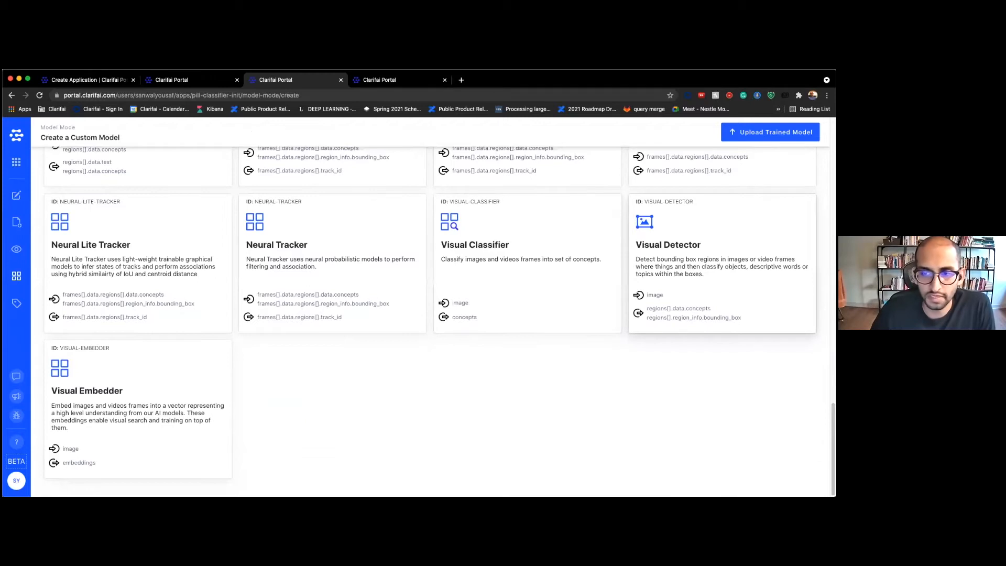
# Choose the Visual Detector model type and add the pill concept to it
pyautogui.click(722, 252)
pyautogui.click(247, 251)
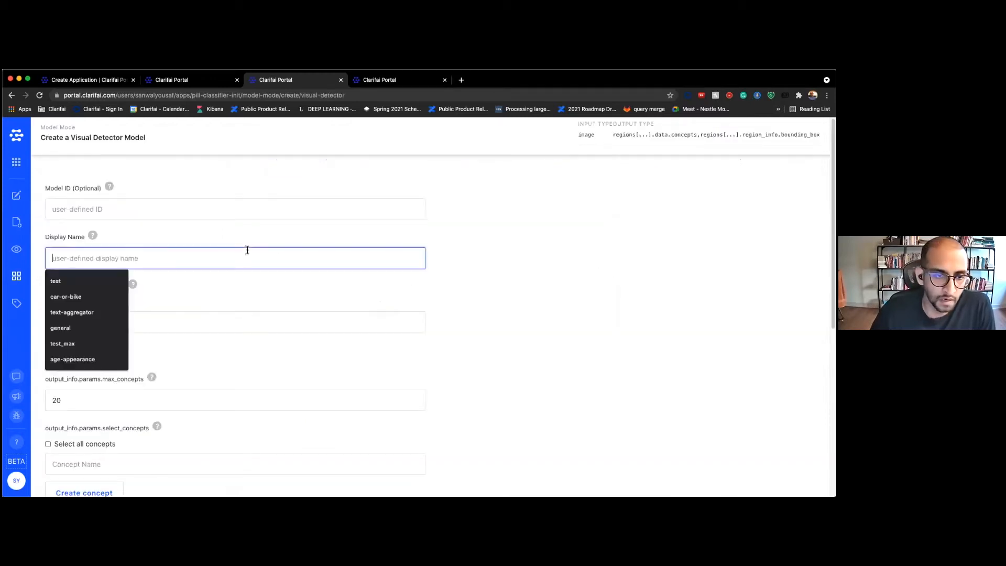
pyautogui.click(253, 282)
pyautogui.scroll(-2, 254, 279)
pyautogui.click(121, 244)
pyautogui.click(62, 268)
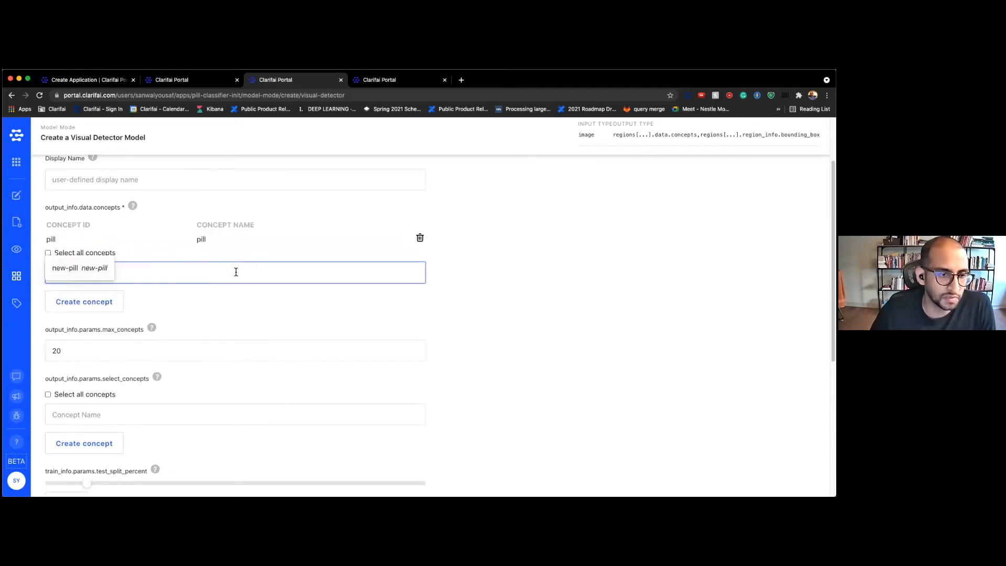
pyautogui.click(223, 291)
# Set the training template to Clarifai_InceptionV4, review the form, and return to the Explorer grid
pyautogui.scroll(-3, 216, 294)
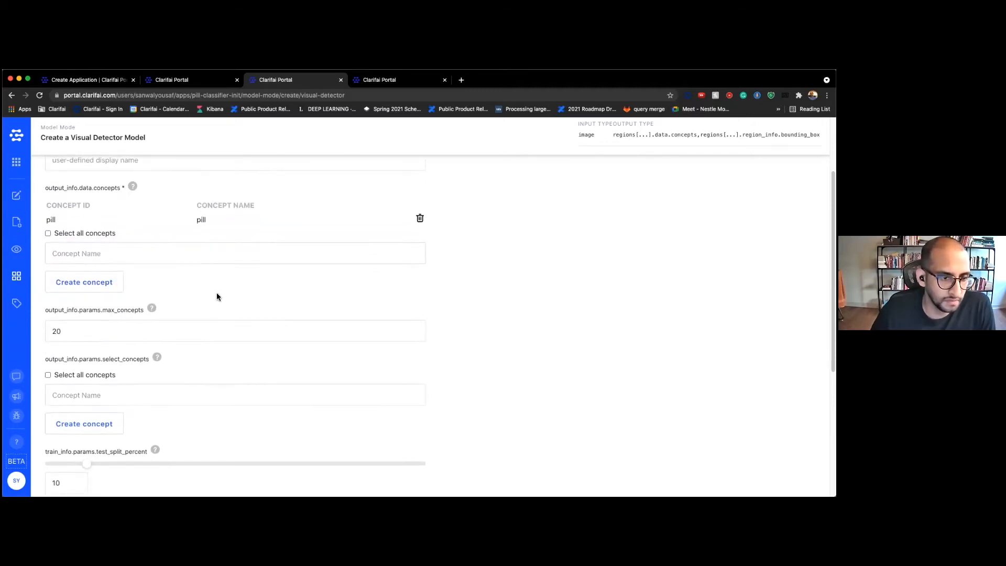
pyautogui.scroll(-5, 215, 293)
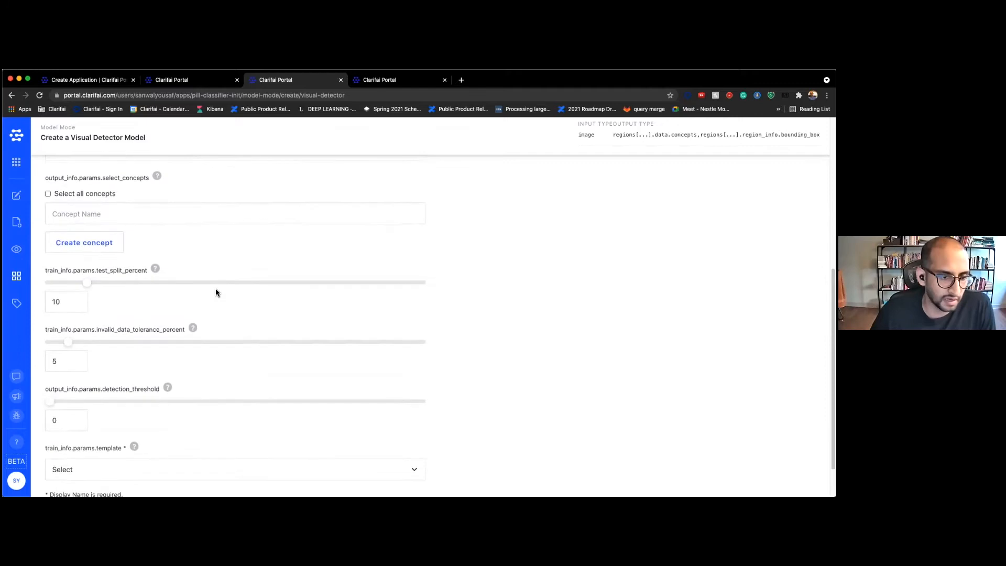
pyautogui.scroll(-1, 215, 293)
pyautogui.scroll(7, 213, 286)
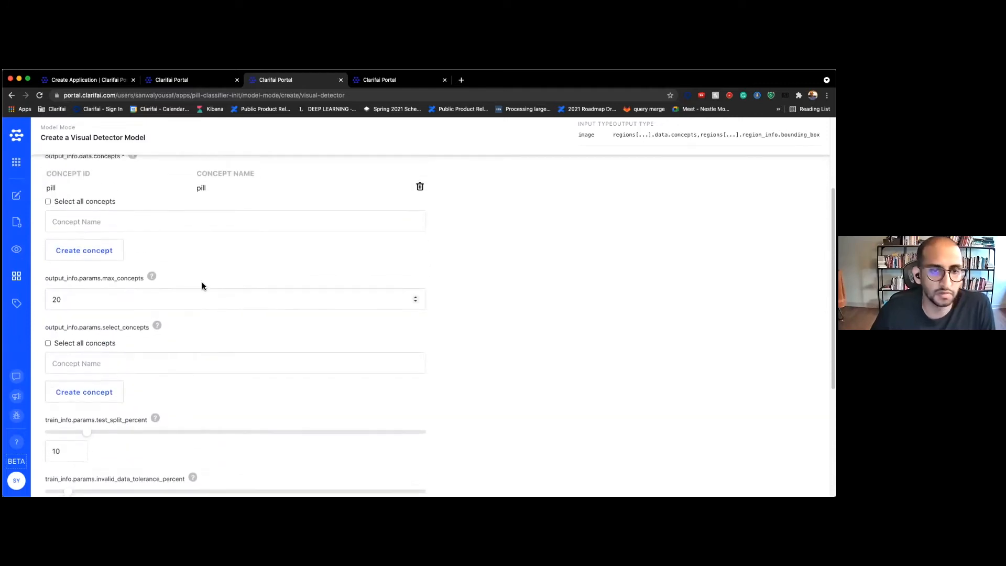
pyautogui.scroll(-7, 495, 281)
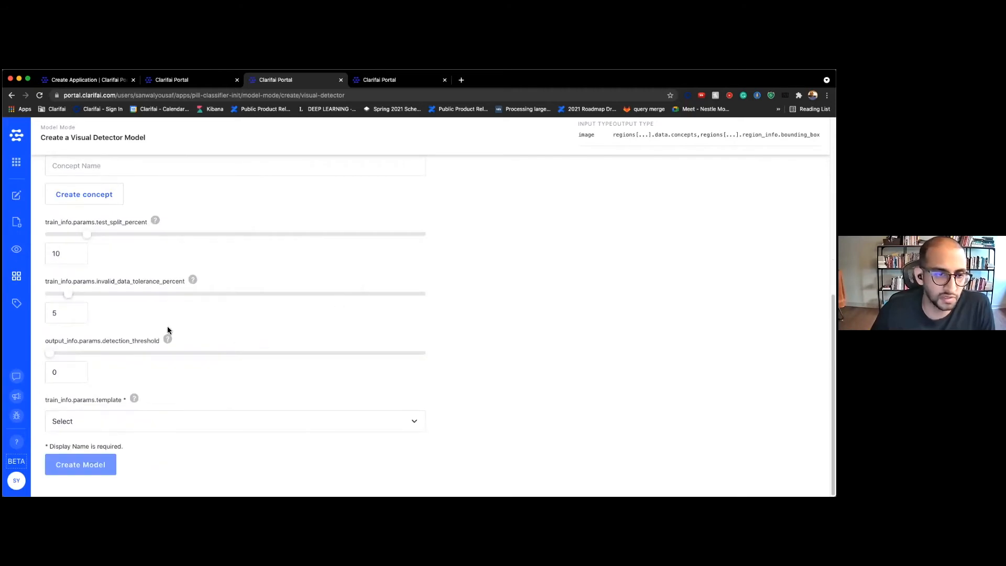
pyautogui.click(99, 421)
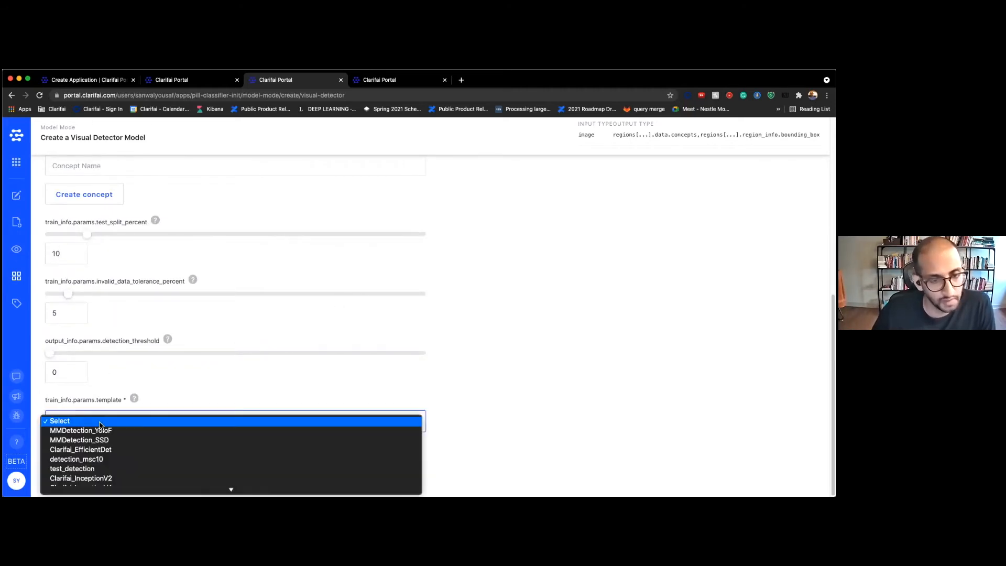
pyautogui.click(171, 396)
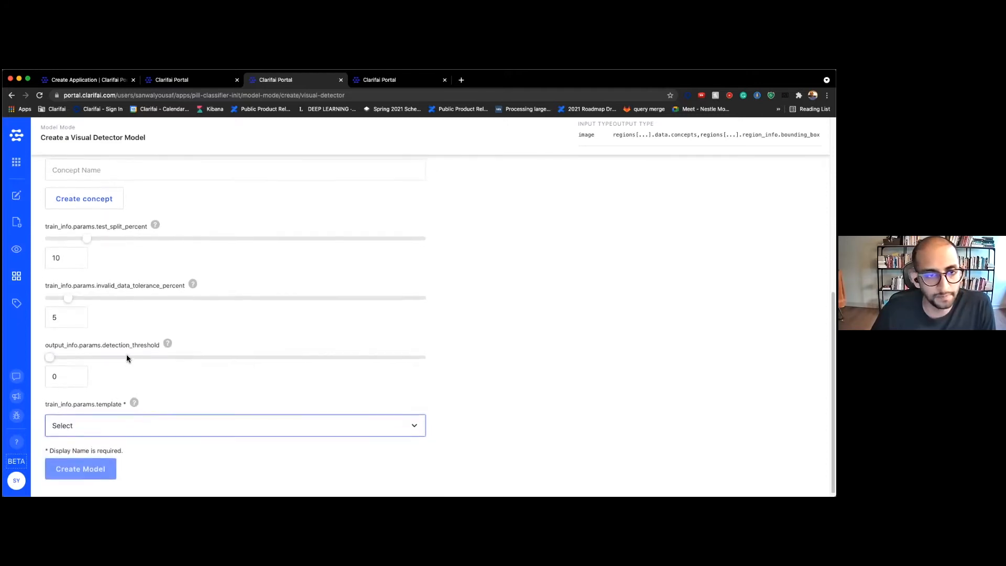
pyautogui.scroll(10, 127, 354)
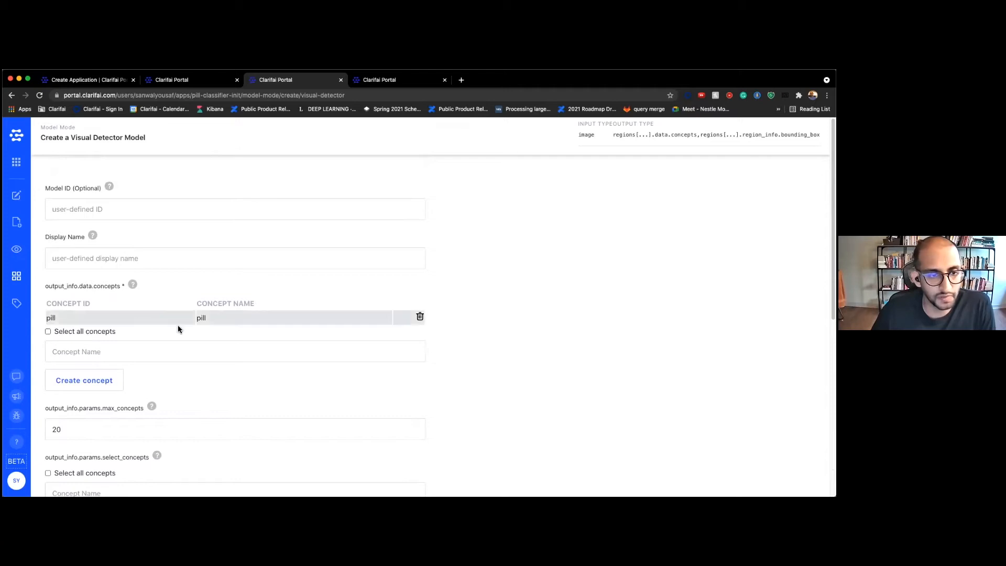
pyautogui.scroll(-10, 301, 341)
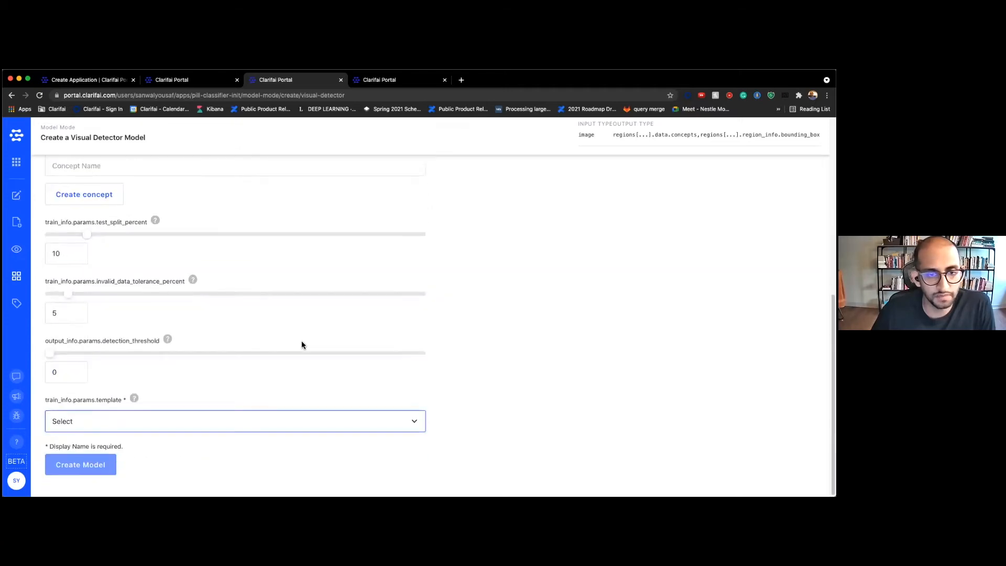
pyautogui.click(162, 429)
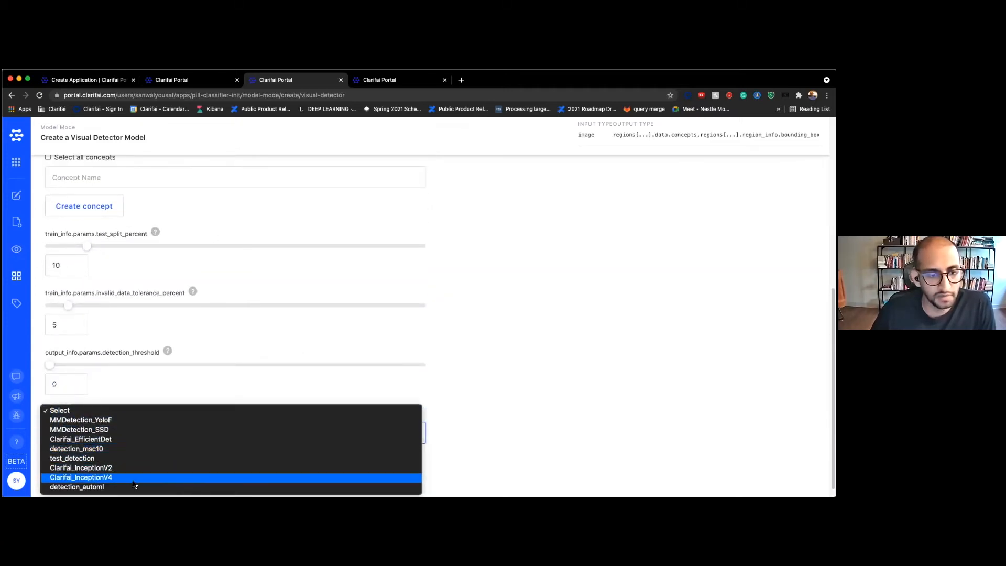
pyautogui.click(134, 478)
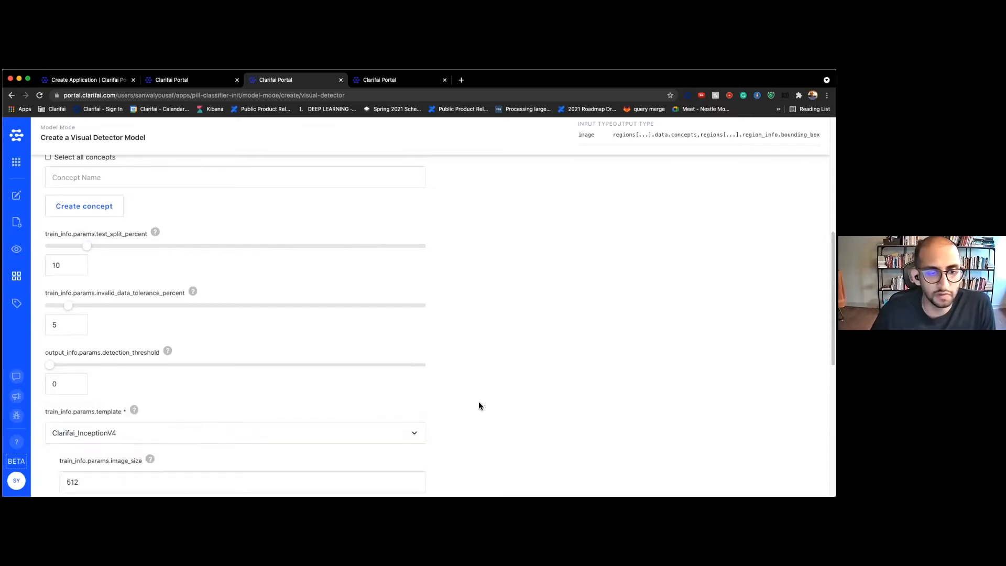
pyautogui.scroll(-2, 478, 407)
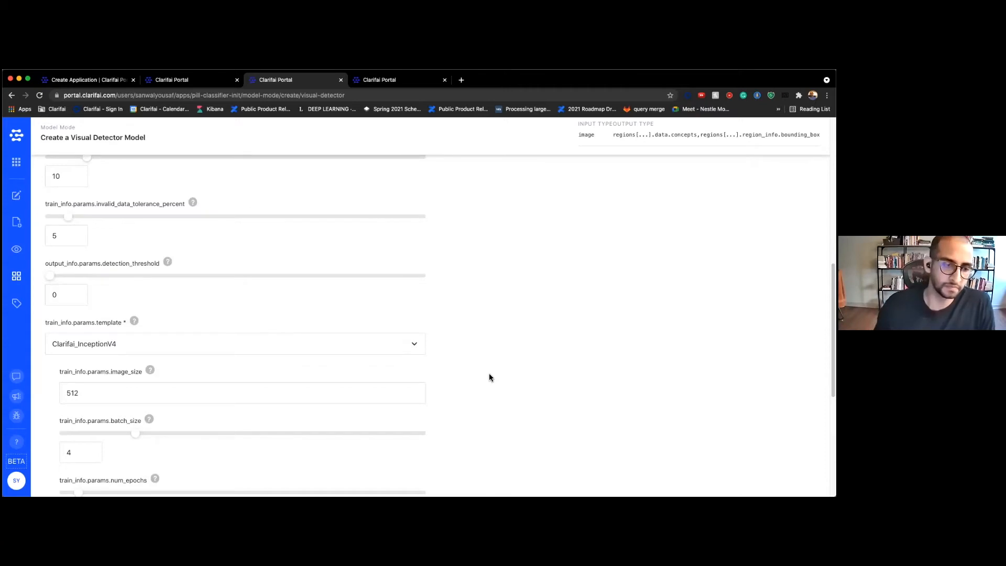
pyautogui.scroll(-3, 489, 373)
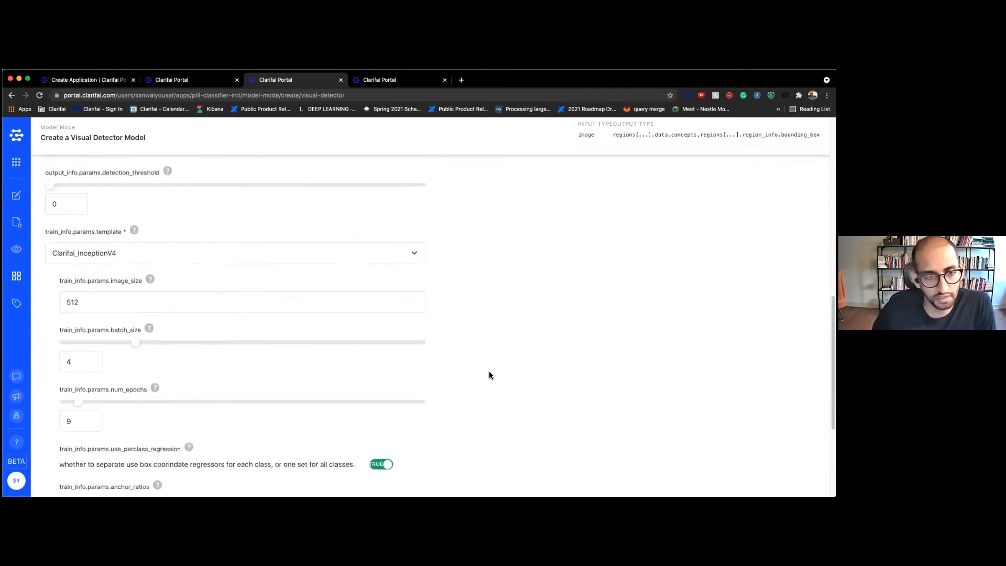
pyautogui.scroll(-2, 490, 373)
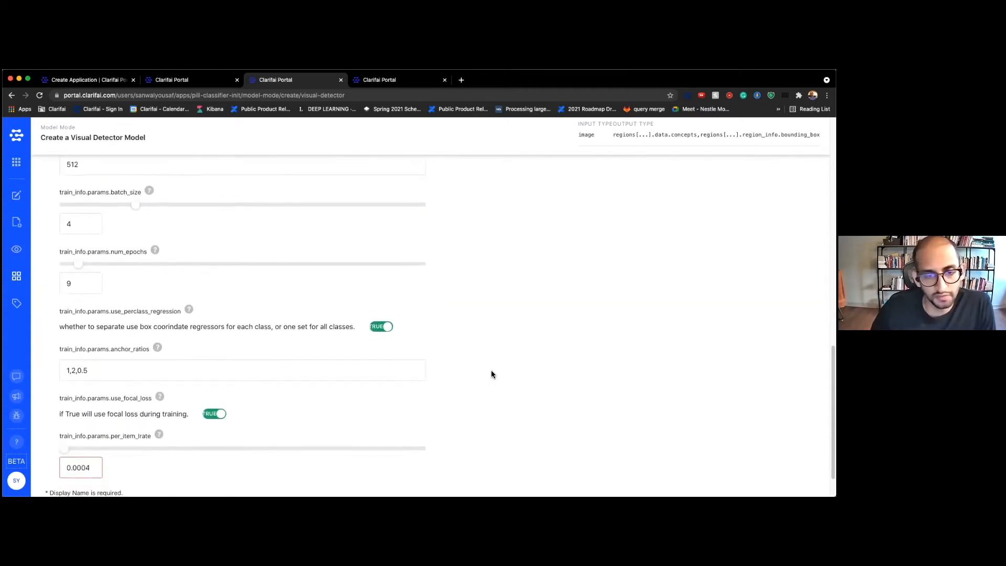
pyautogui.scroll(-1, 492, 374)
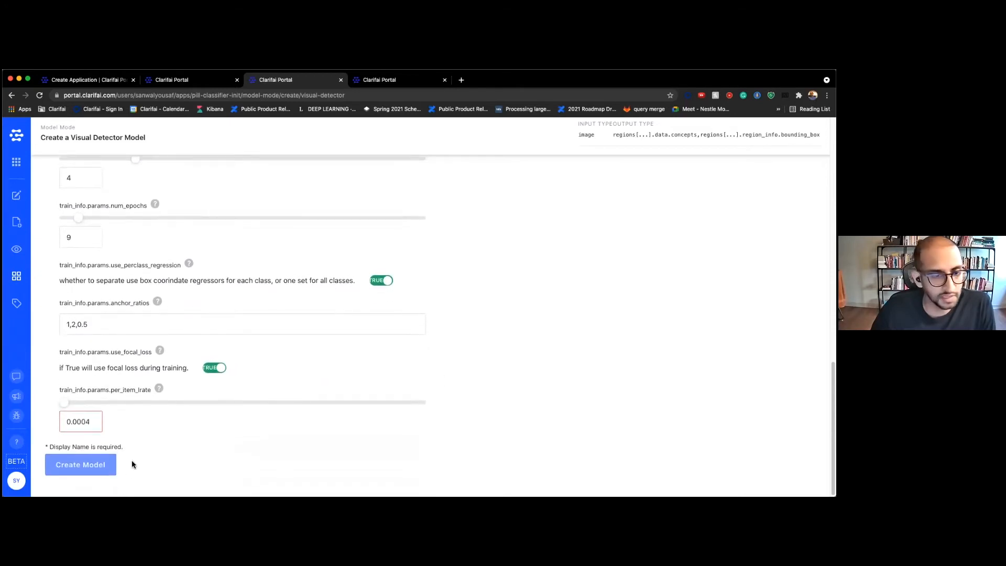
pyautogui.click(16, 249)
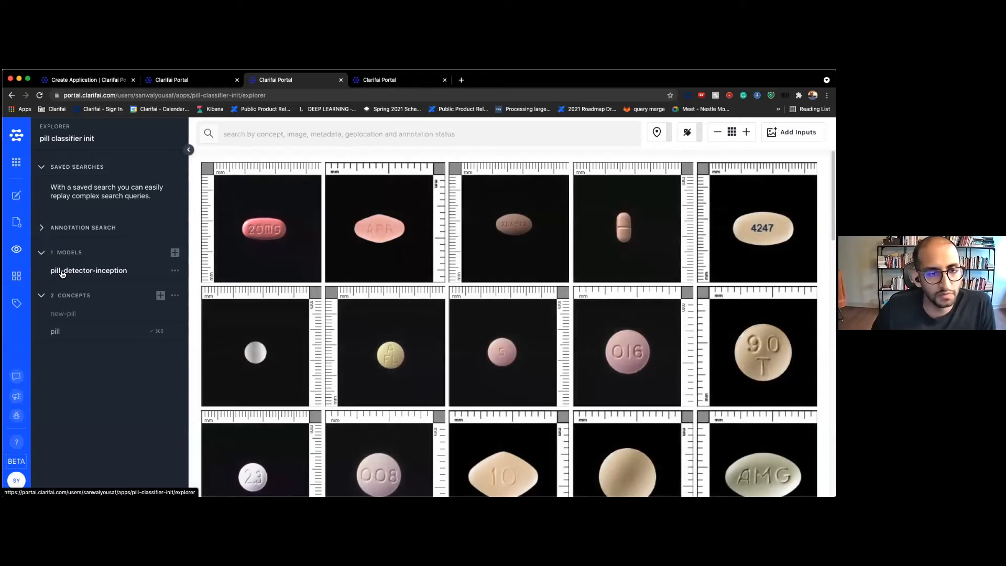
# Review the evaluation metrics of pill-detector-inception's trained version, then go to the pill classifier init overview
pyautogui.click(59, 272)
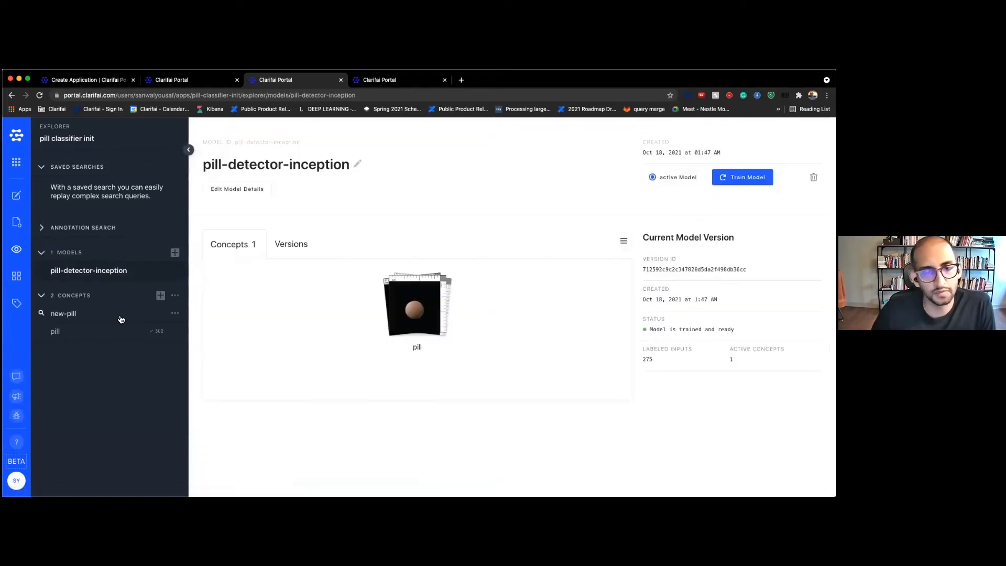
pyautogui.click(300, 255)
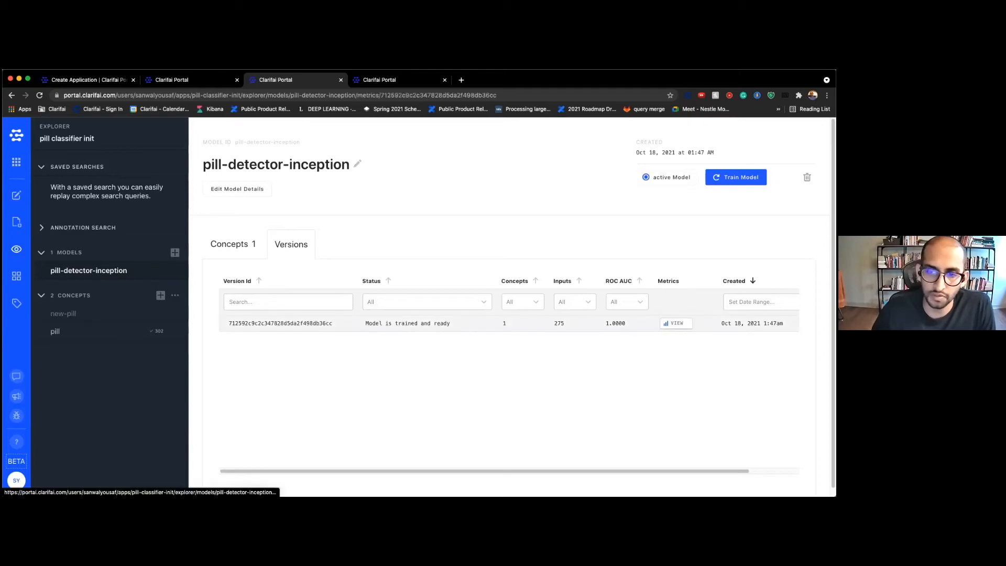
pyautogui.click(676, 323)
pyautogui.scroll(-7, 385, 255)
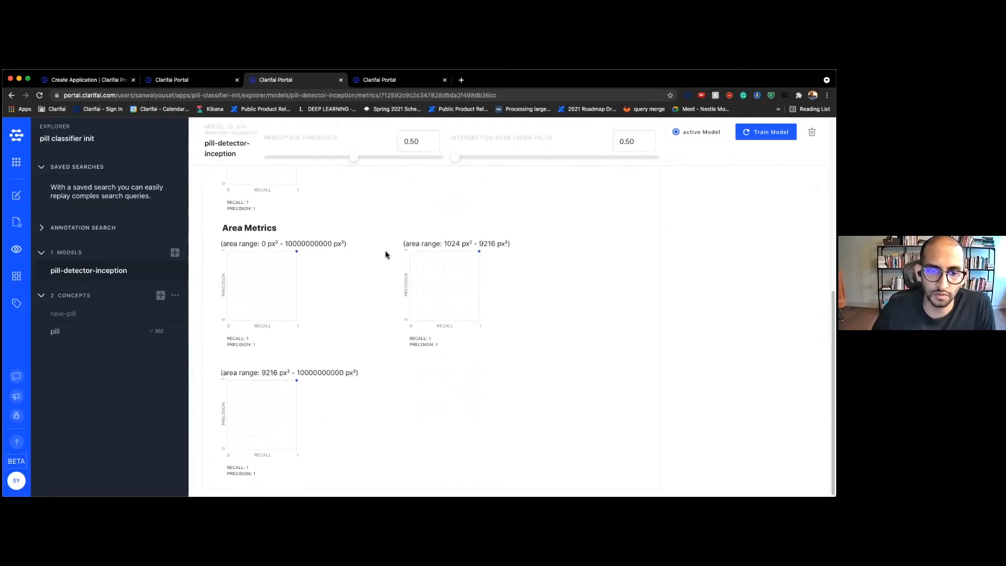
pyautogui.scroll(5, 386, 255)
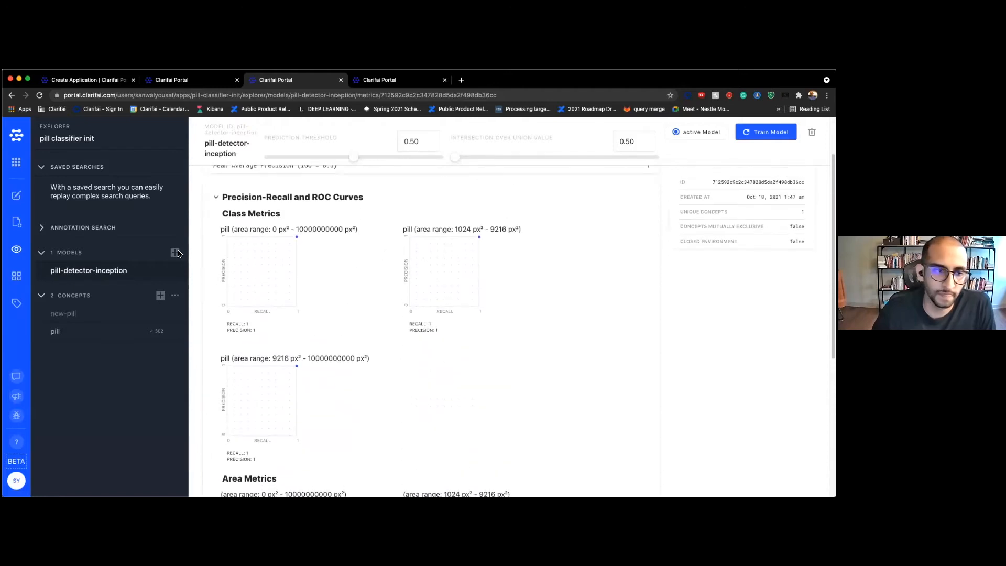
pyautogui.click(16, 249)
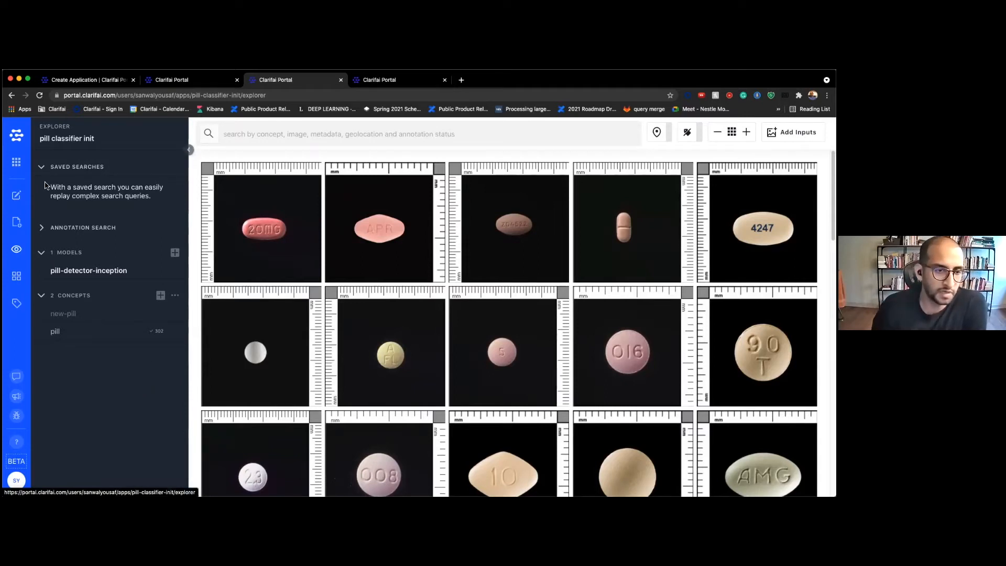
pyautogui.click(16, 195)
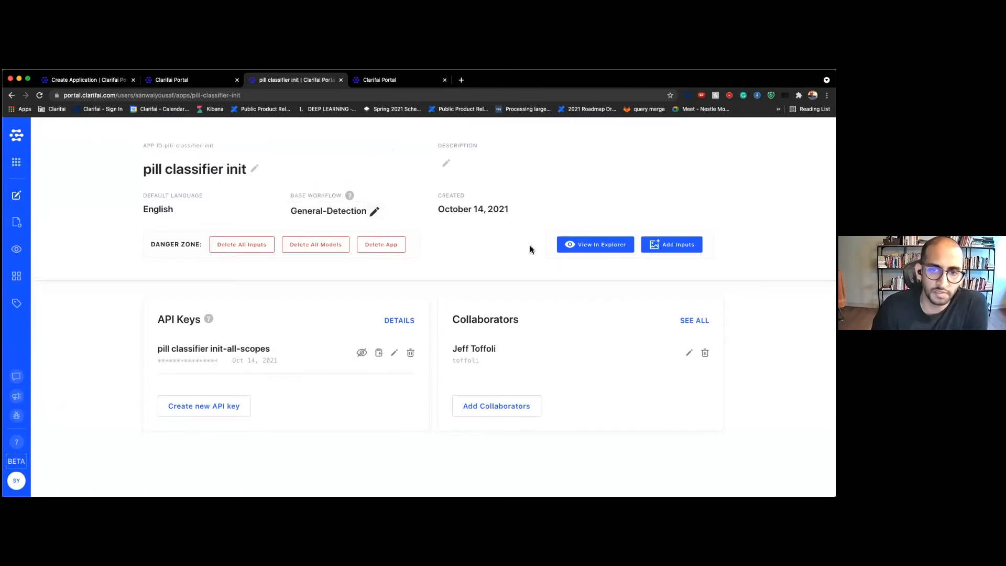
pyautogui.click(562, 250)
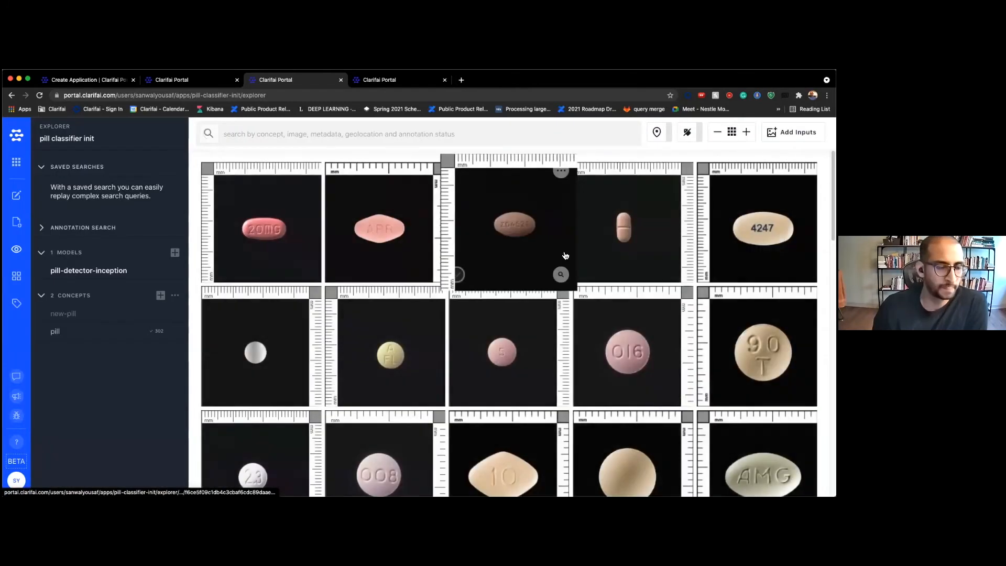
pyautogui.scroll(-1, 361, 231)
pyautogui.scroll(-2, 367, 225)
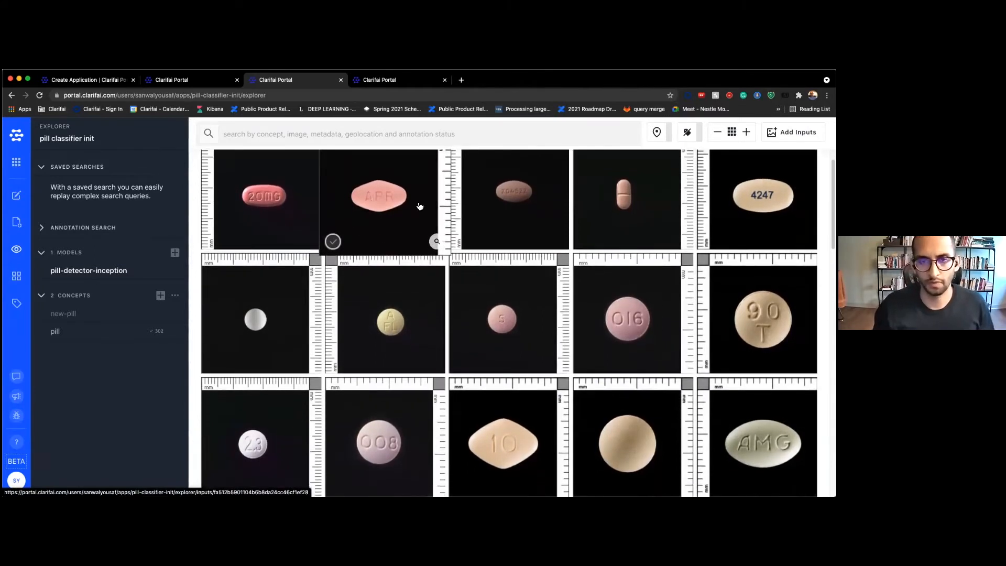
pyautogui.scroll(-1, 412, 210)
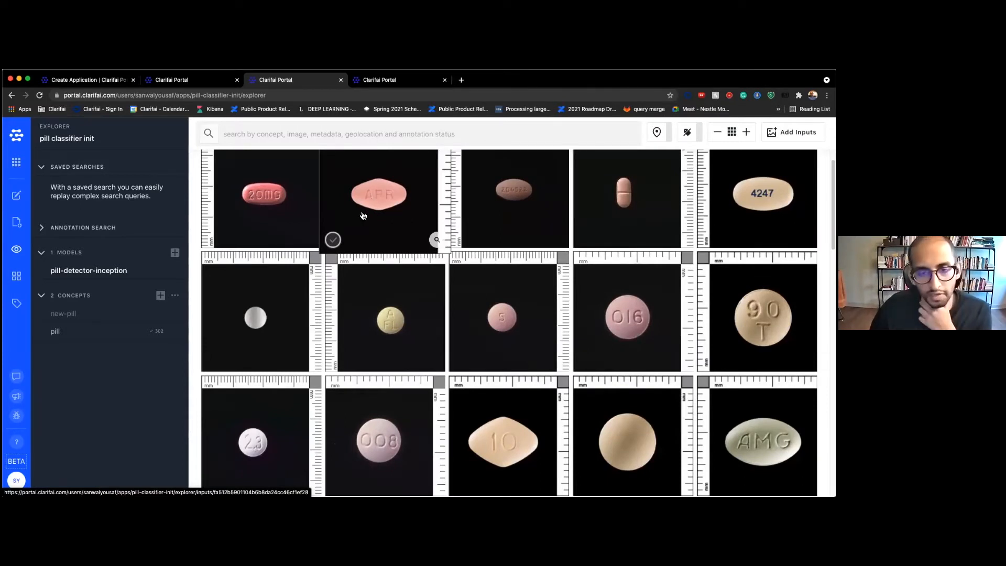
pyautogui.scroll(-1, 362, 215)
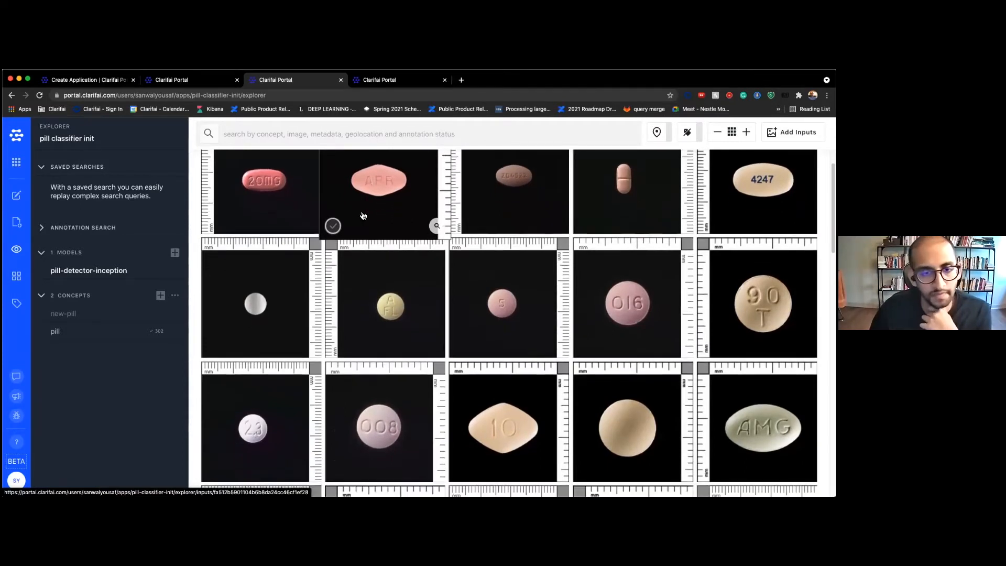
pyautogui.scroll(-2, 300, 292)
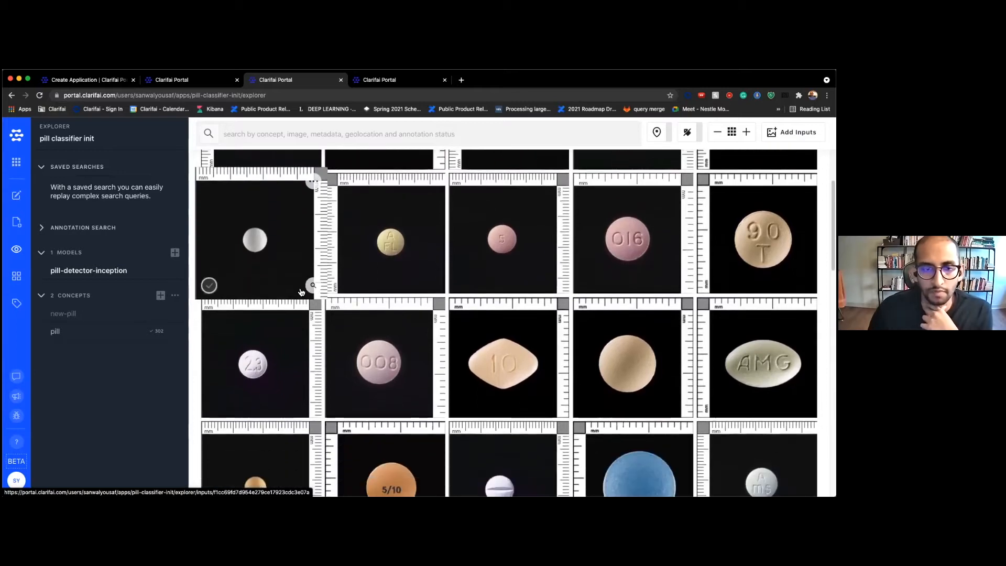
pyautogui.scroll(-5, 302, 292)
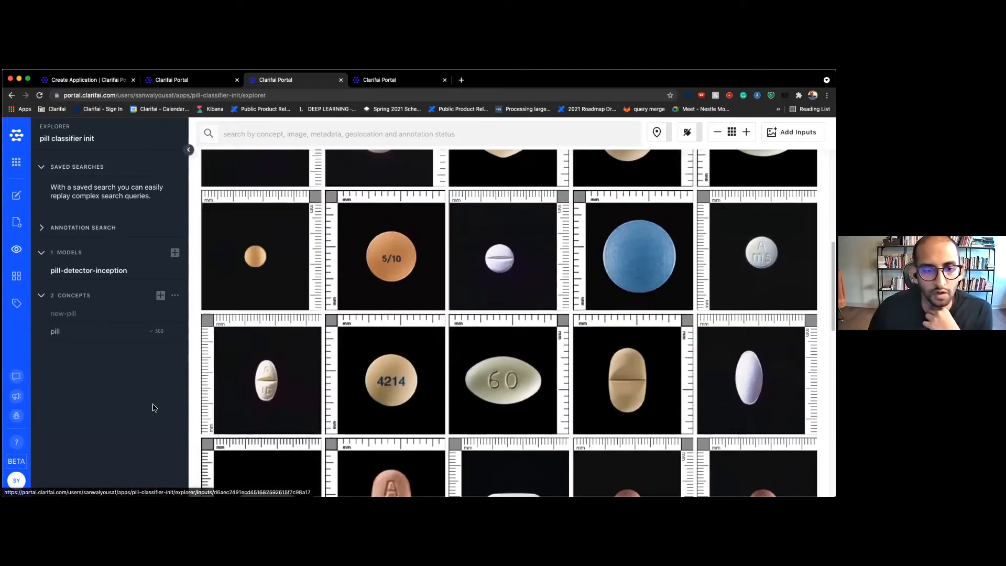
pyautogui.moveTo(44, 336)
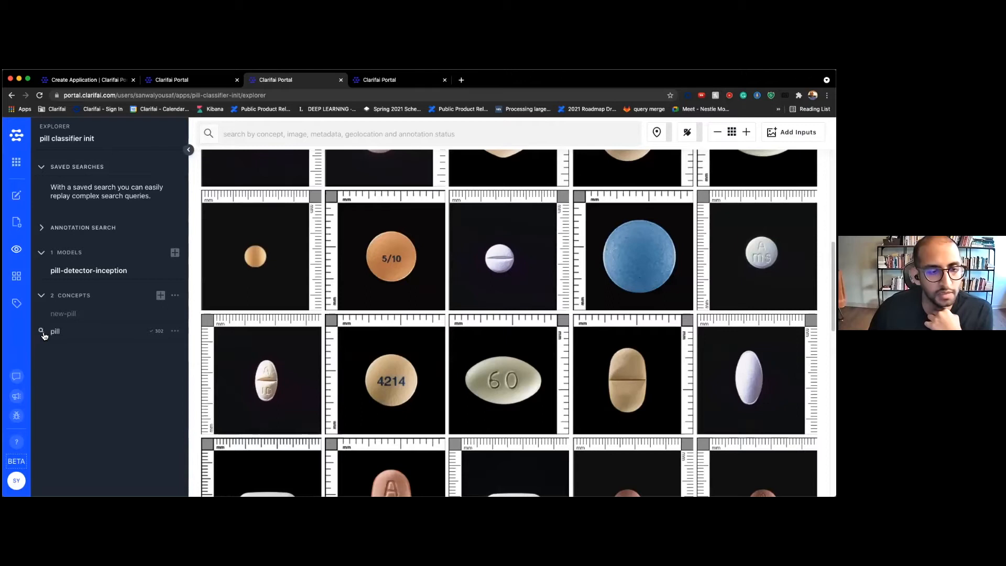
# Briefly reopen demo-perceive-task under Assigned to Me, then start a custom model from Model Mode
pyautogui.click(16, 302)
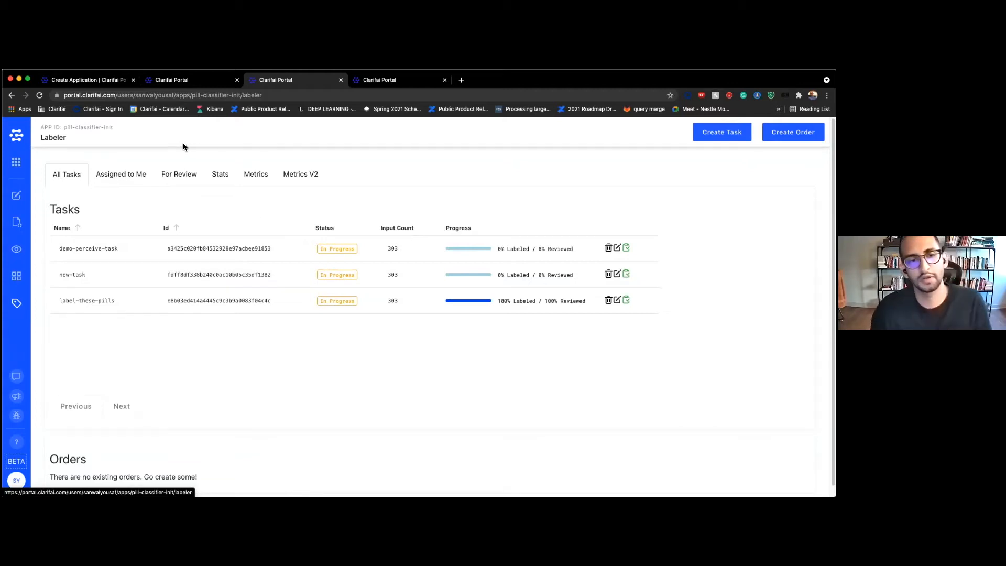
pyautogui.click(140, 177)
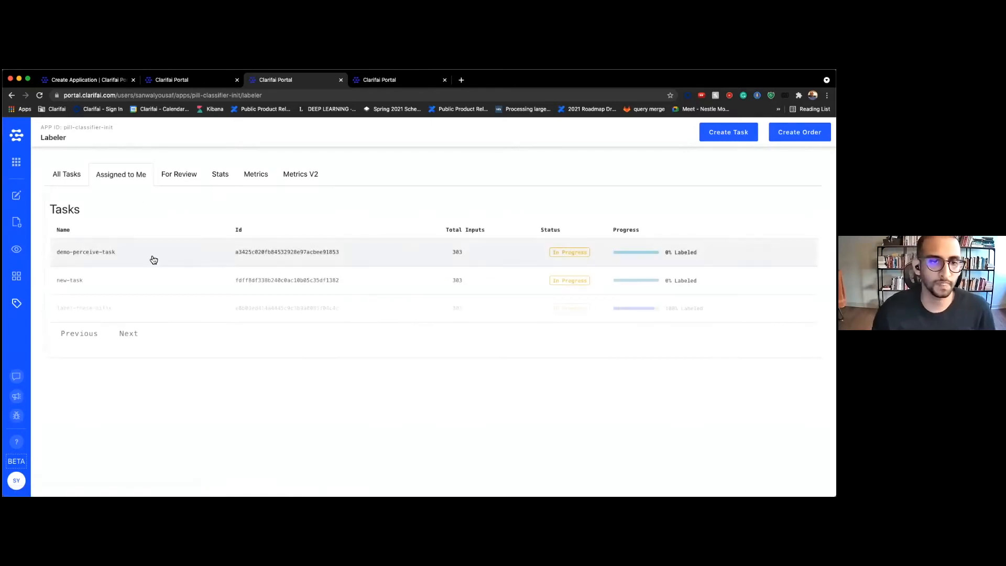
pyautogui.click(153, 260)
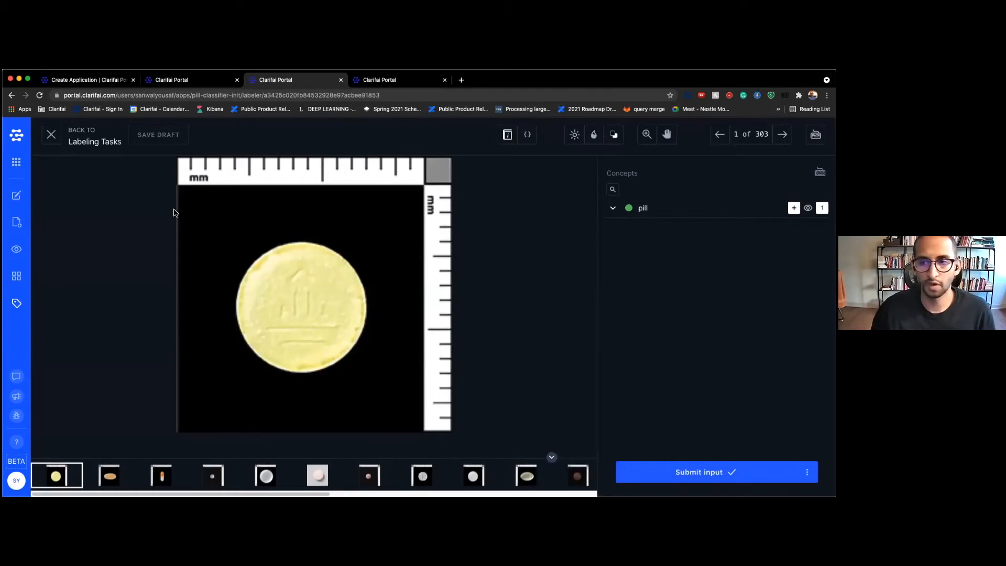
pyautogui.click(51, 136)
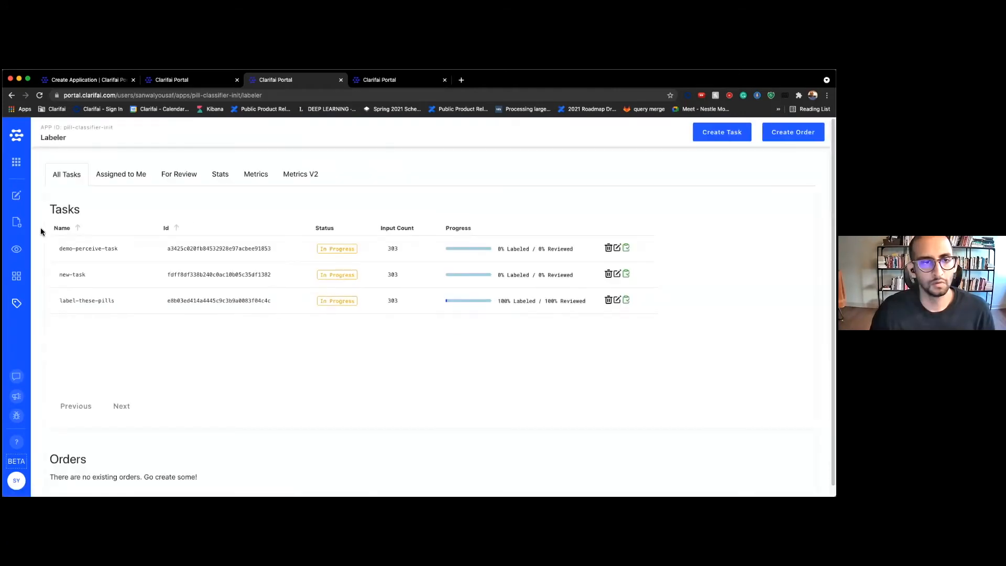
pyautogui.click(18, 277)
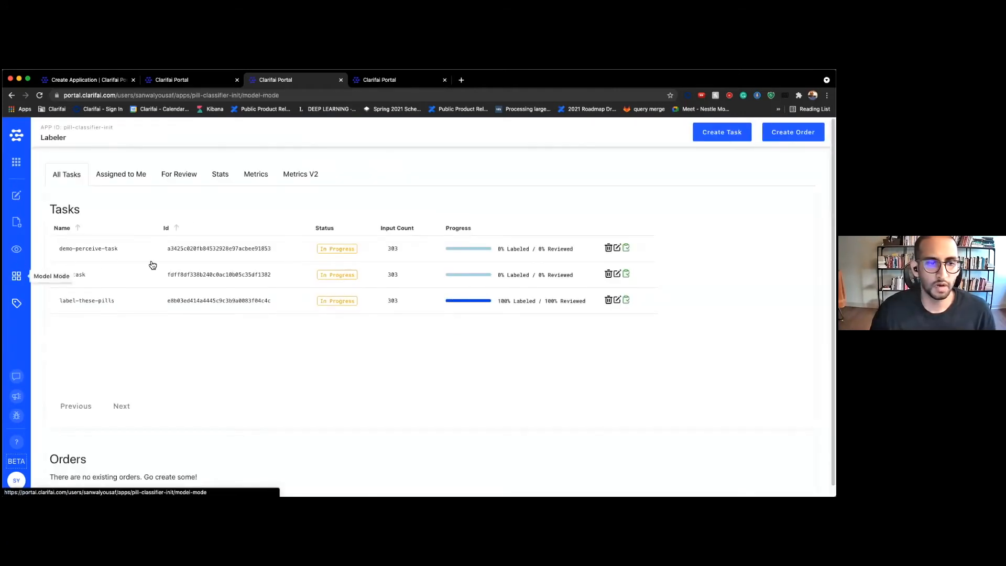
pyautogui.click(669, 143)
# Pick the Visual Detector type with the Clarifai_InceptionV4 template, then return to the pill Explorer
pyautogui.scroll(-5, 574, 173)
pyautogui.scroll(-15, 574, 170)
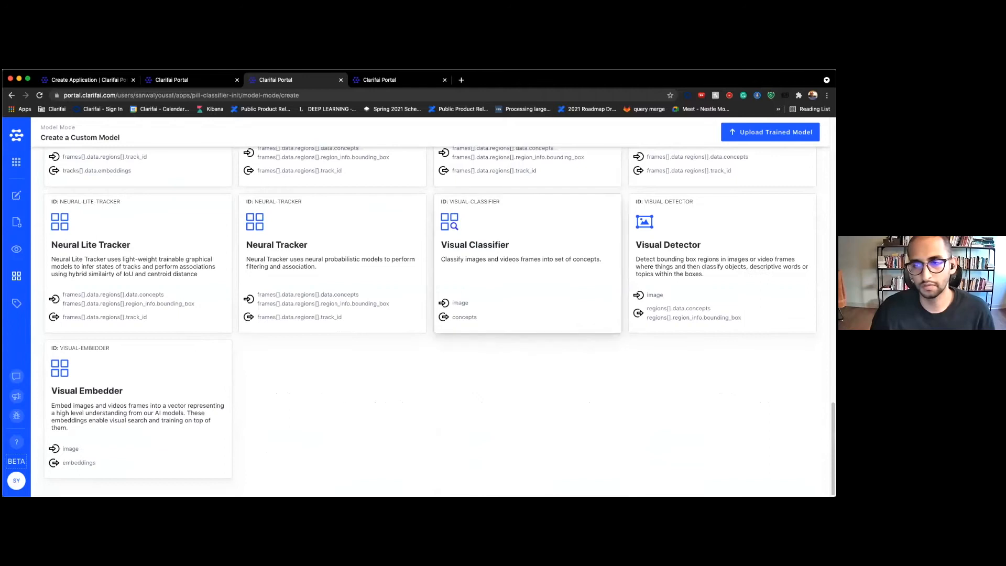
pyautogui.click(676, 247)
pyautogui.scroll(-1, 369, 300)
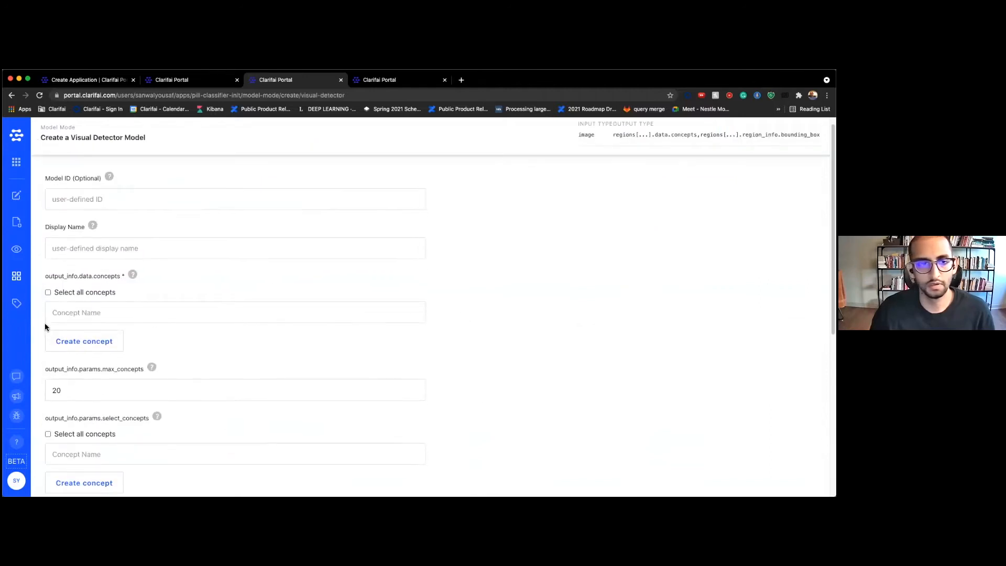
pyautogui.scroll(-5, 112, 304)
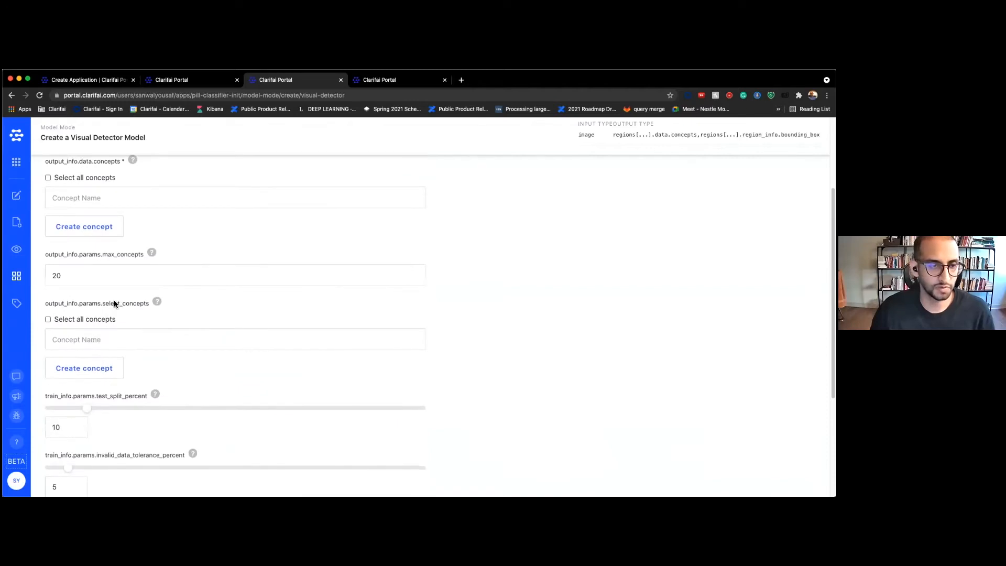
pyautogui.scroll(-8, 114, 303)
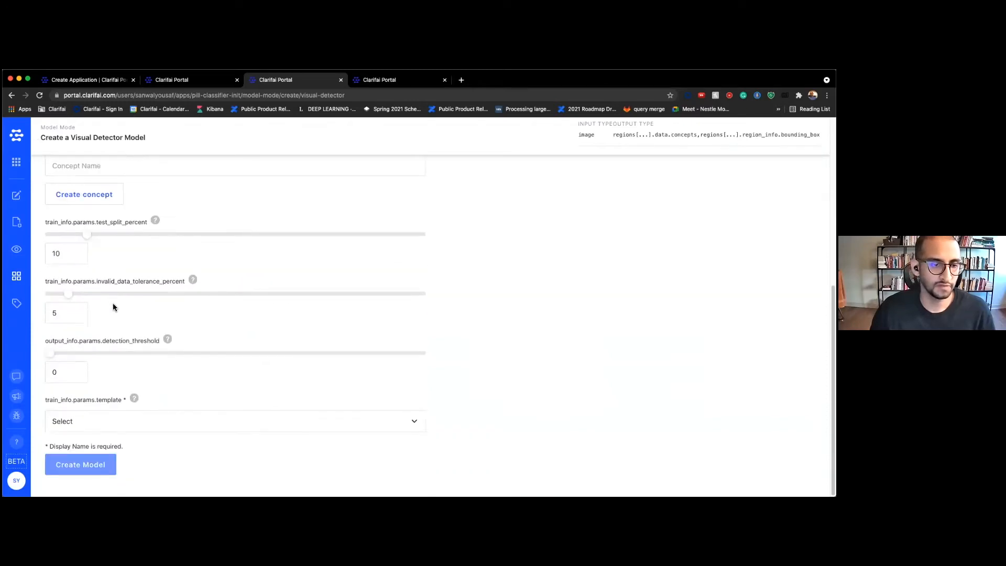
pyautogui.click(113, 422)
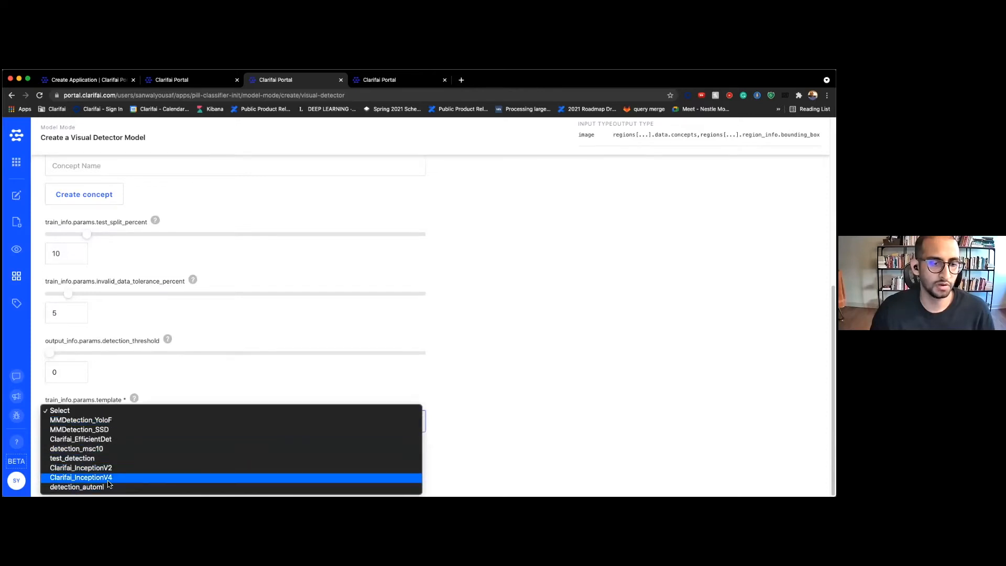
pyautogui.click(108, 481)
pyautogui.scroll(-3, 523, 335)
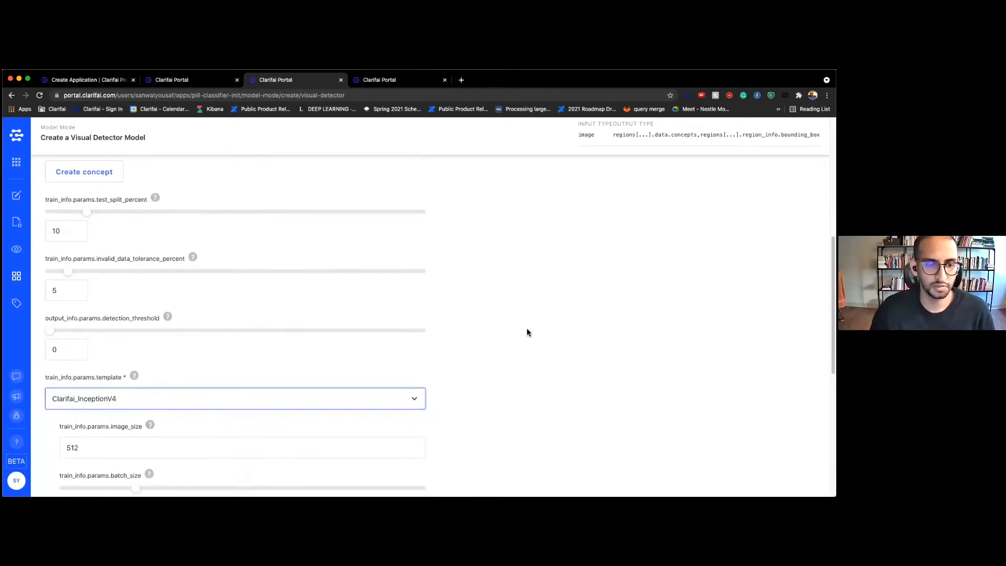
pyautogui.scroll(-10, 522, 318)
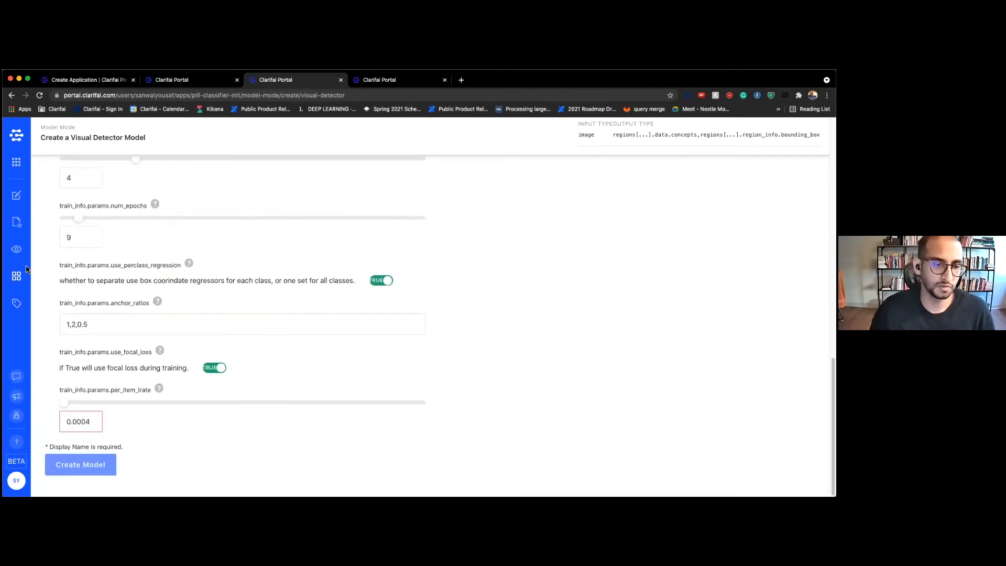
pyautogui.click(17, 250)
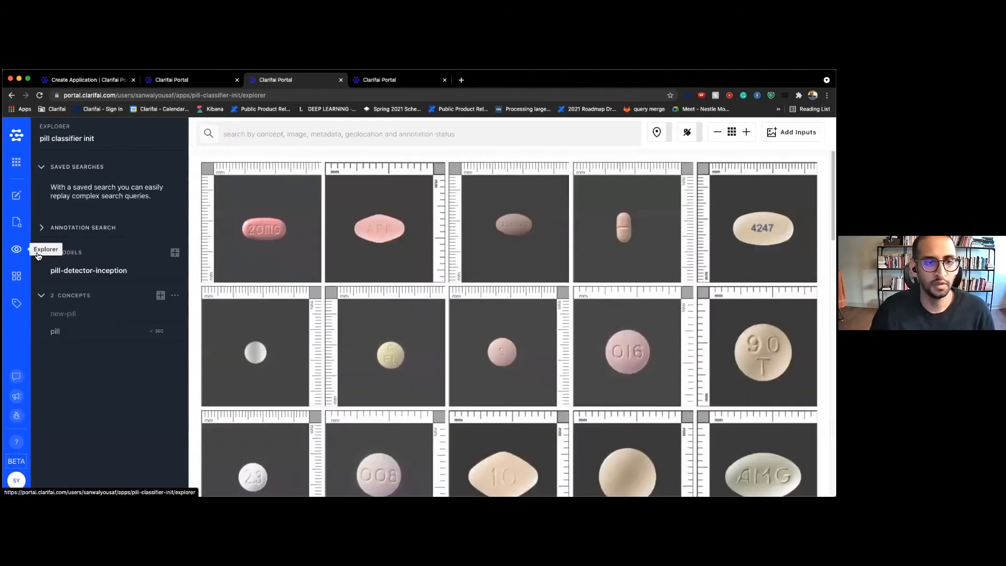
# Look at pill-detector-inception, then its Model Predictions on the 20MG pill image, and return to the overview
pyautogui.click(131, 273)
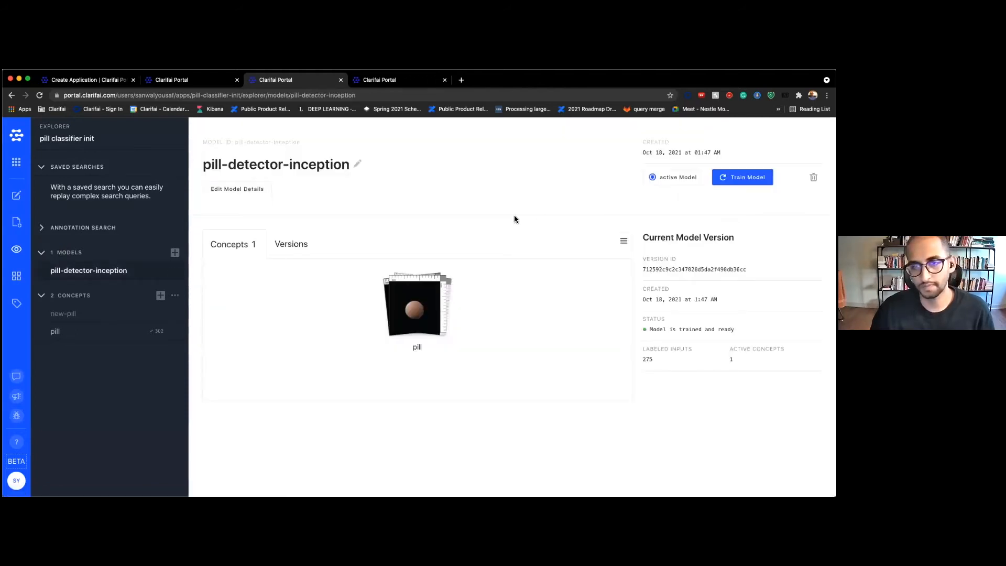
pyautogui.click(18, 250)
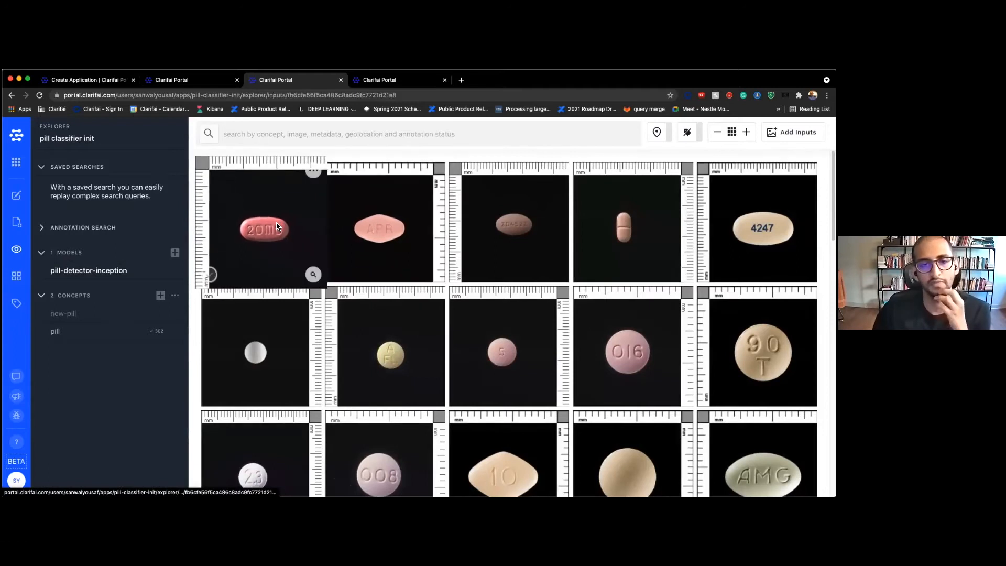
pyautogui.click(277, 227)
pyautogui.click(613, 245)
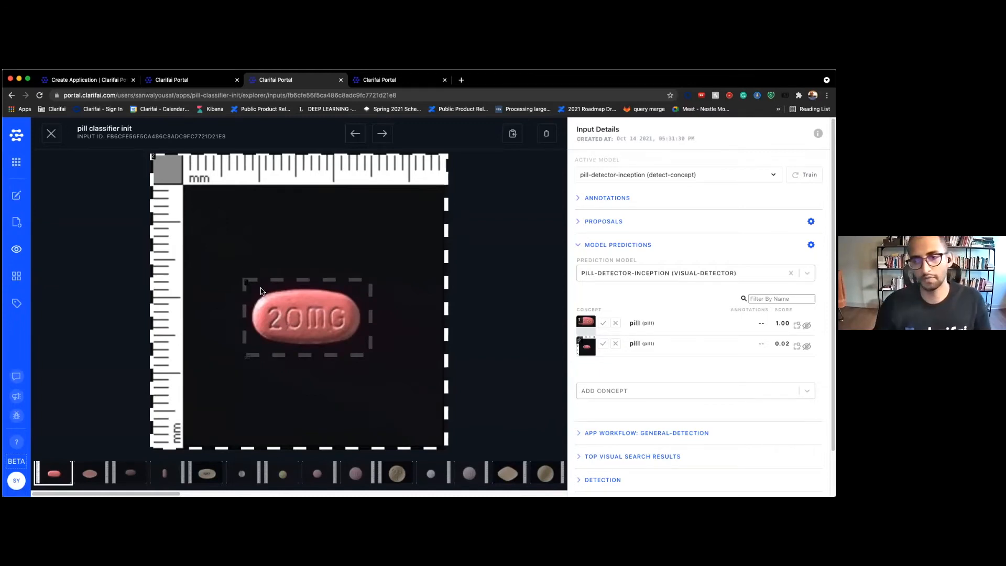
pyautogui.click(48, 137)
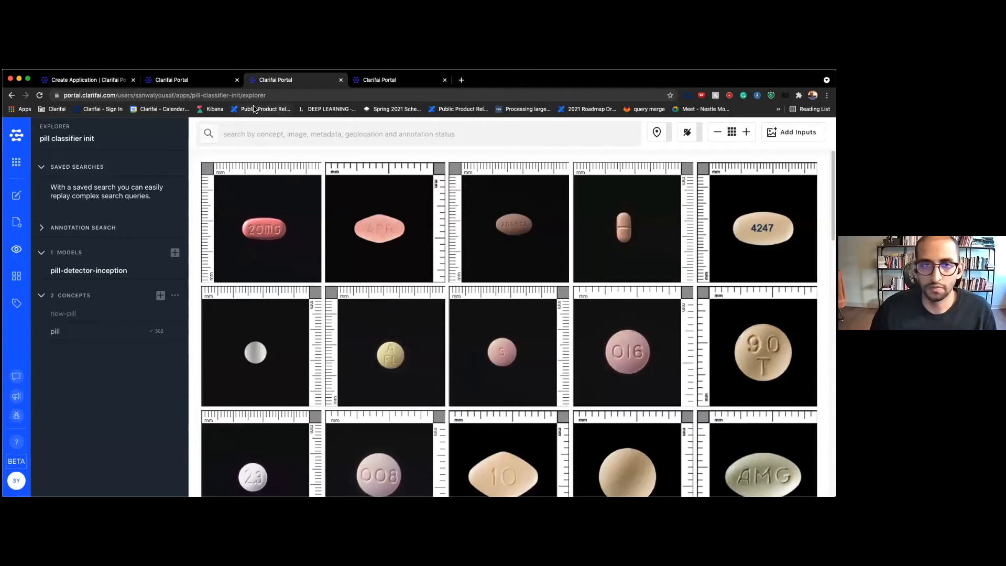
pyautogui.click(16, 195)
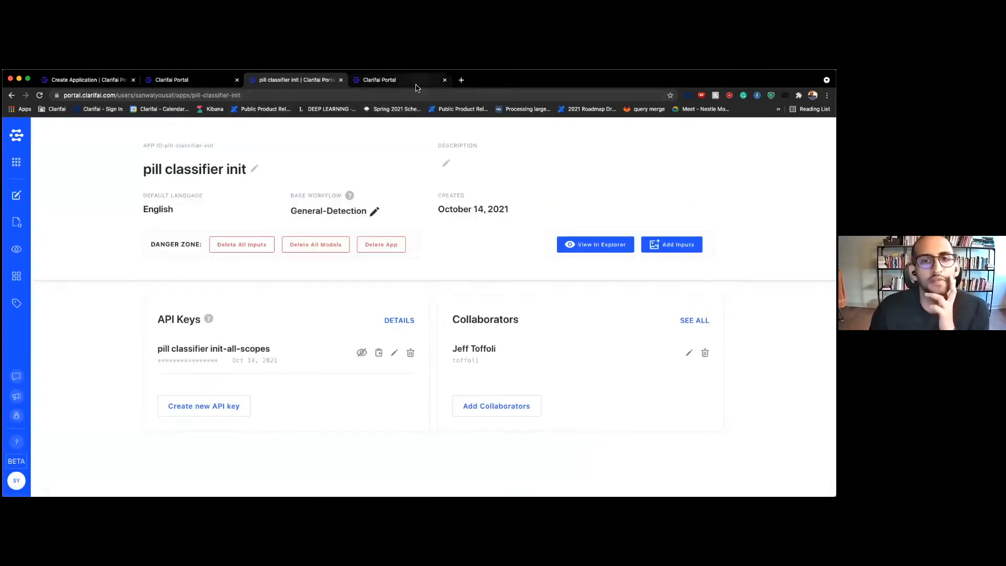
# Browse the other app tabs and Applications list, then open the pill classifier final demo Explorer
pyautogui.click(416, 83)
pyautogui.click(16, 195)
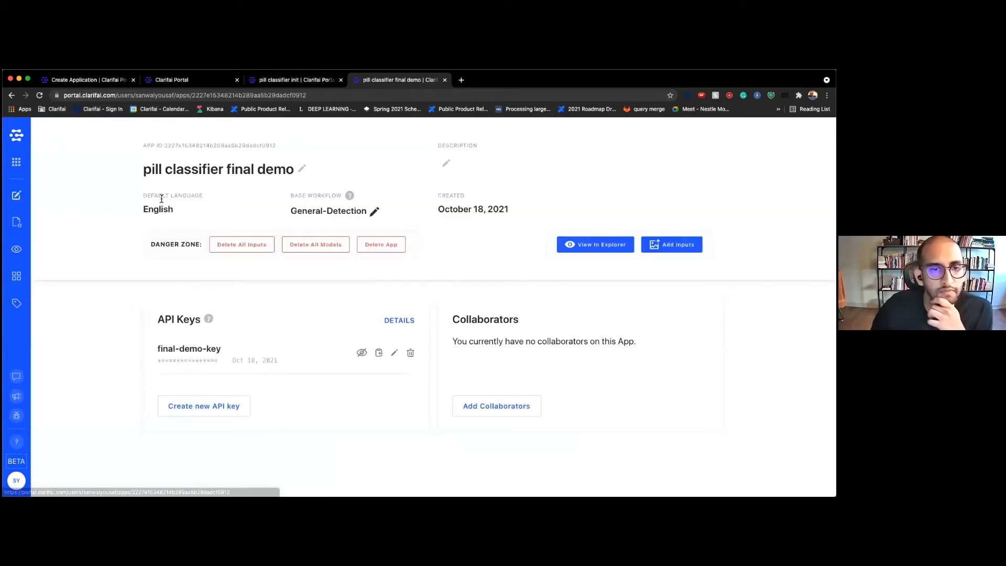
pyautogui.click(201, 83)
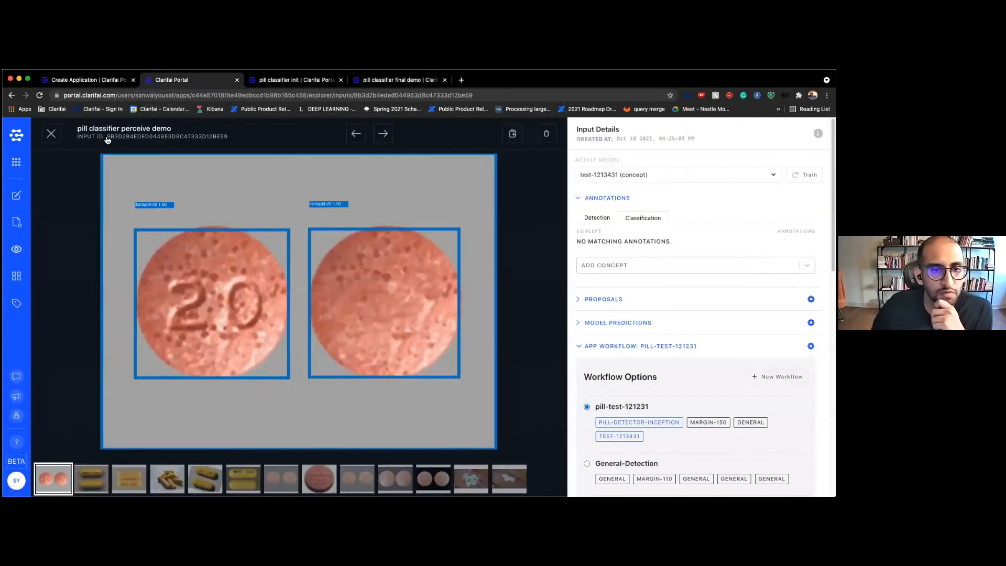
pyautogui.click(18, 162)
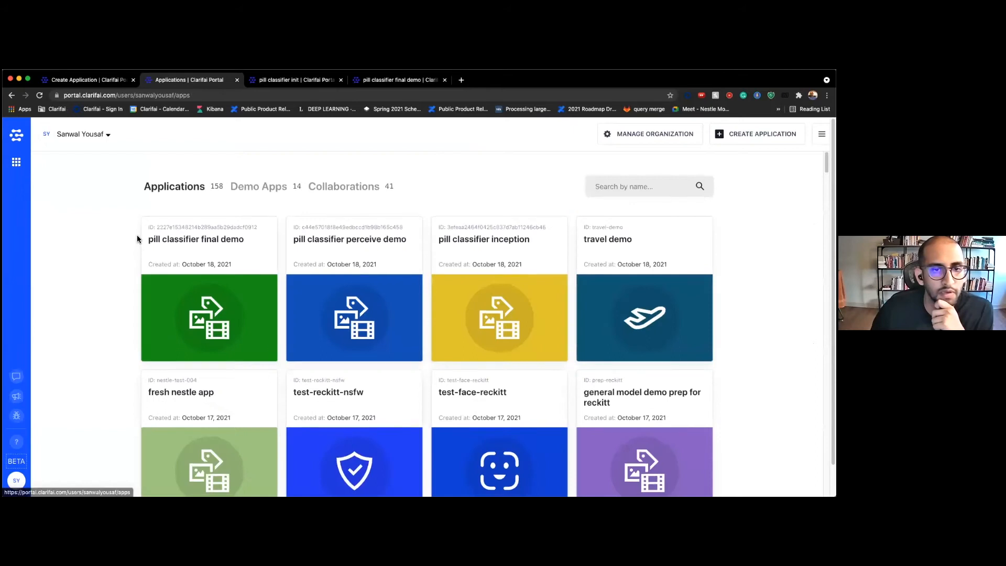
pyautogui.scroll(-5, 147, 262)
pyautogui.moveTo(532, 434)
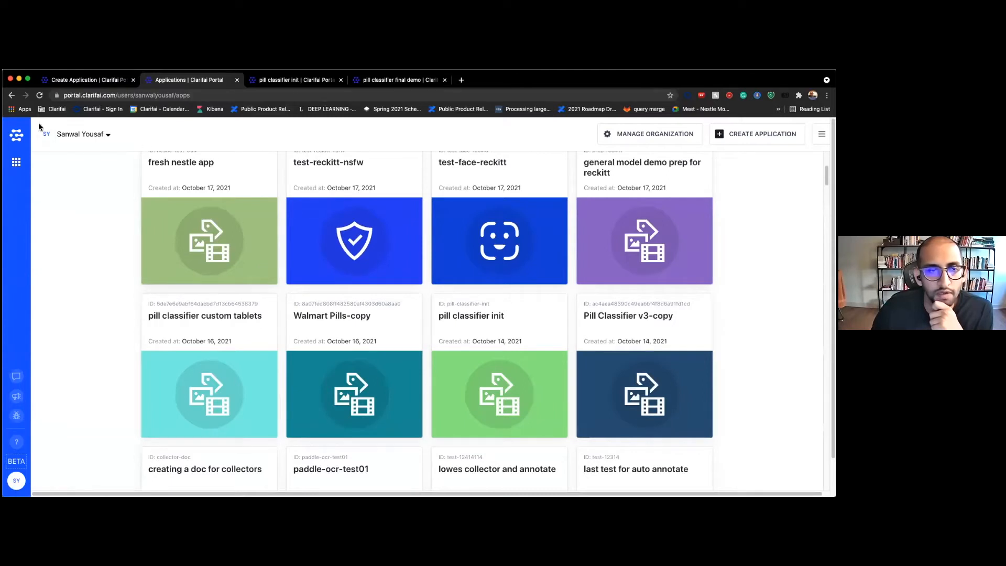
pyautogui.click(11, 95)
pyautogui.click(404, 79)
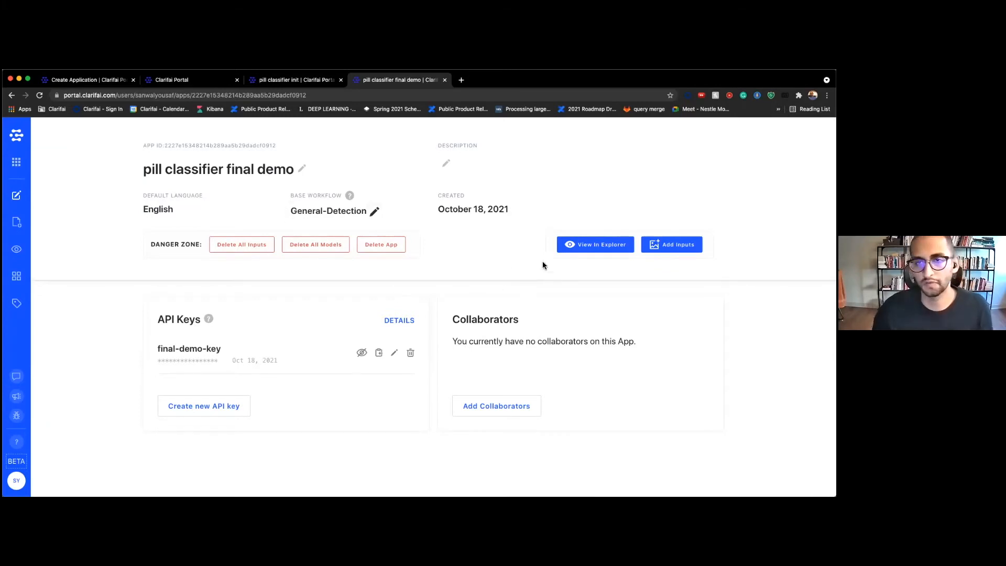
pyautogui.click(582, 244)
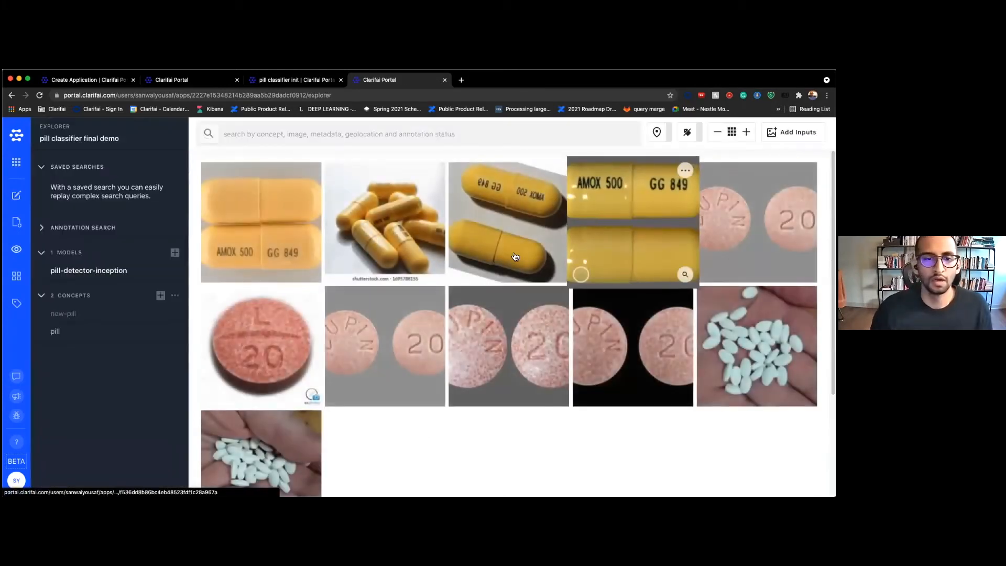
pyautogui.scroll(-3, 375, 376)
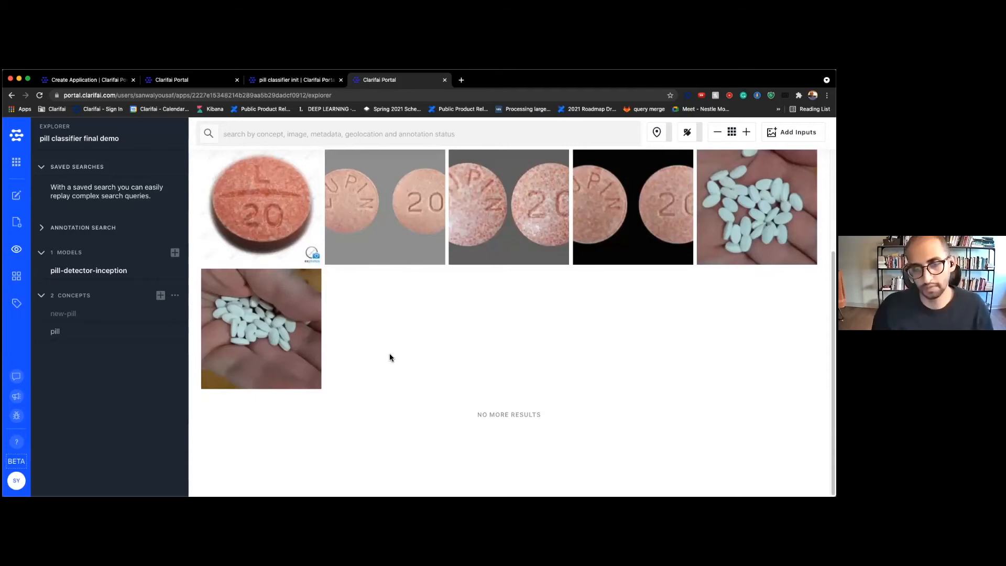
pyautogui.scroll(1, 386, 354)
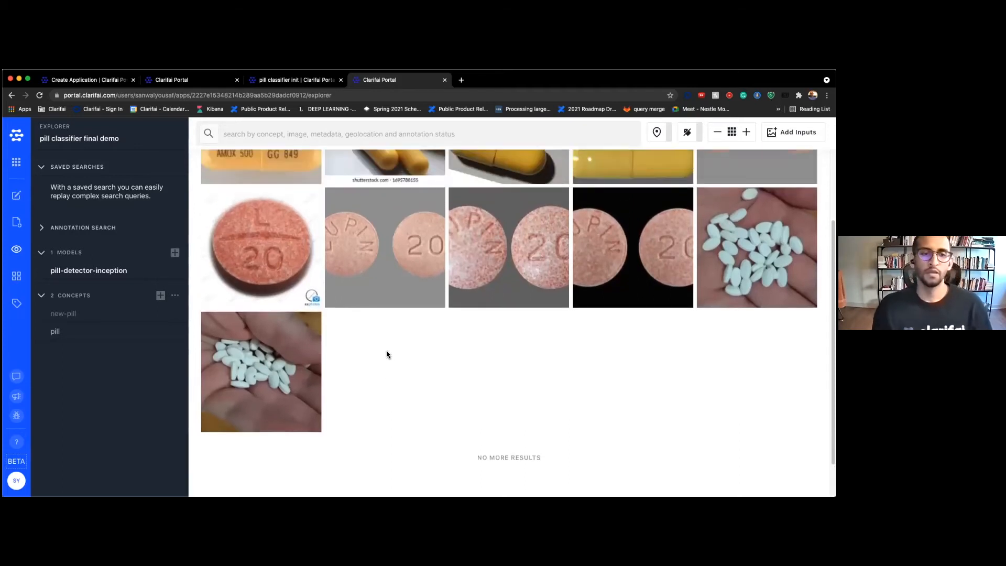
pyautogui.scroll(1, 386, 354)
pyautogui.moveTo(386, 353)
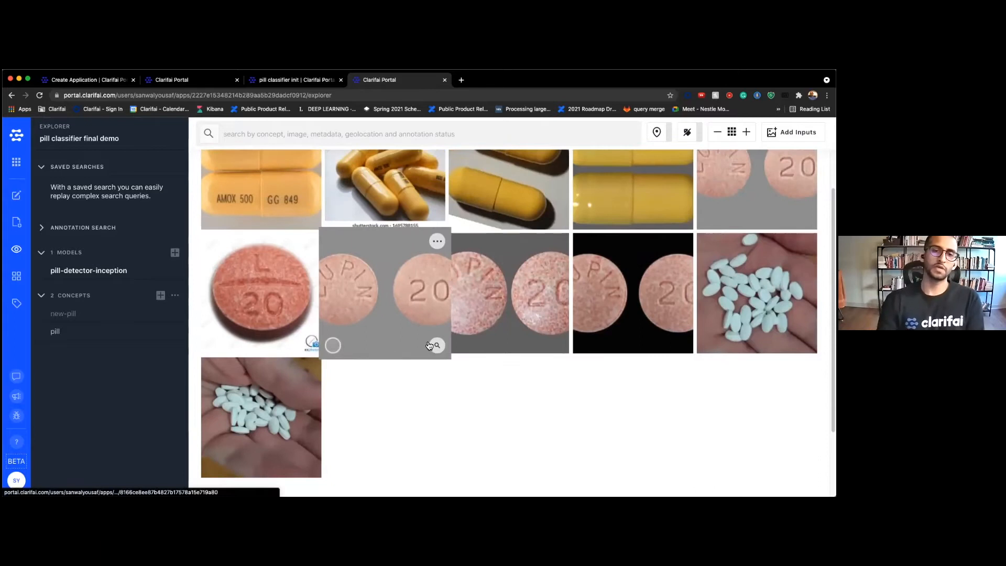
pyautogui.scroll(1, 429, 344)
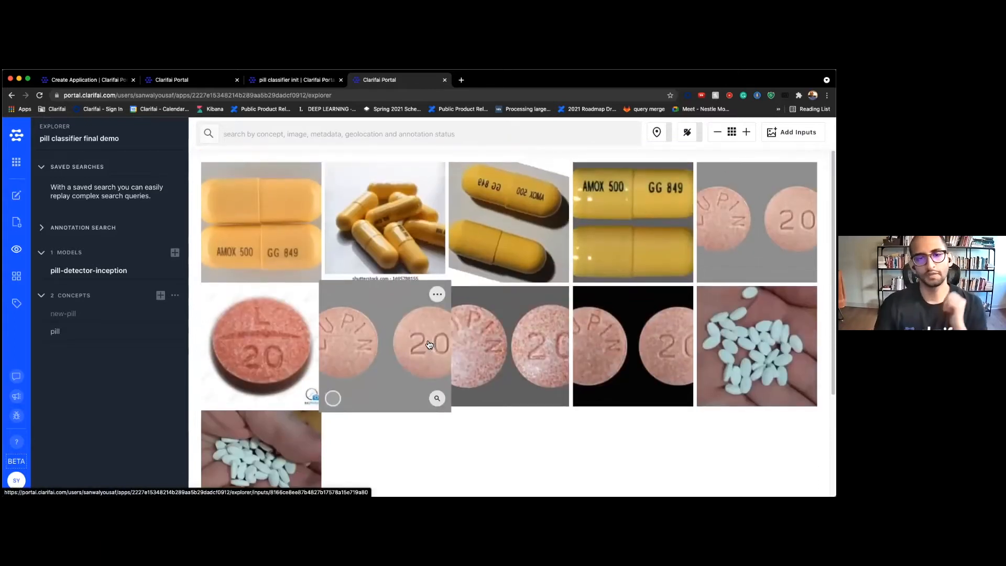
pyautogui.moveTo(280, 215)
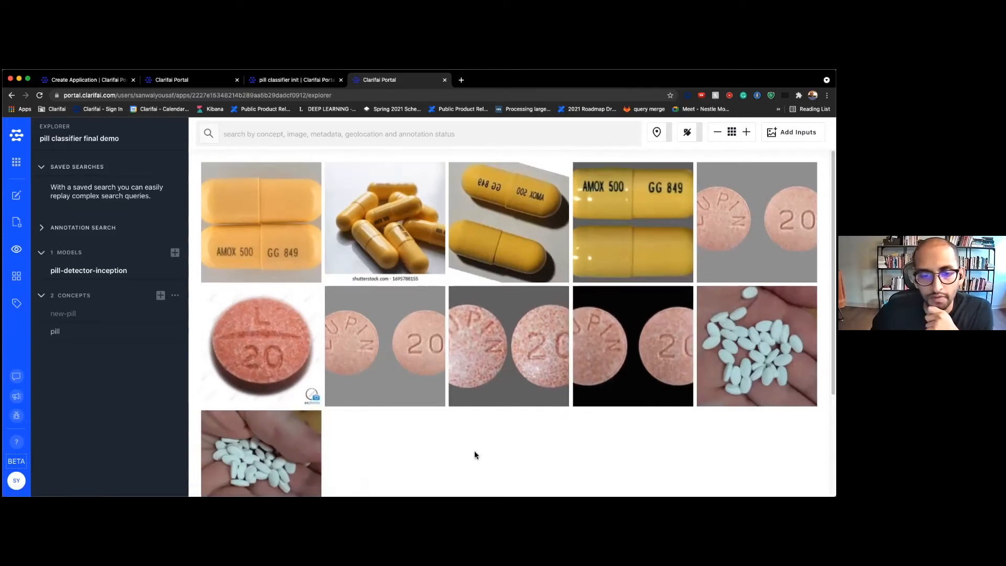
pyautogui.scroll(-1, 474, 451)
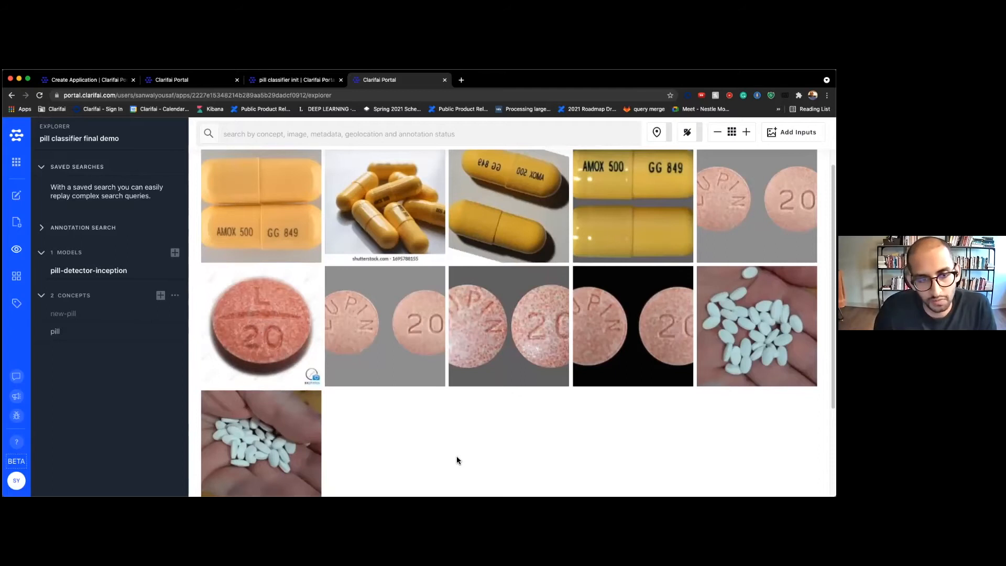
pyautogui.click(281, 247)
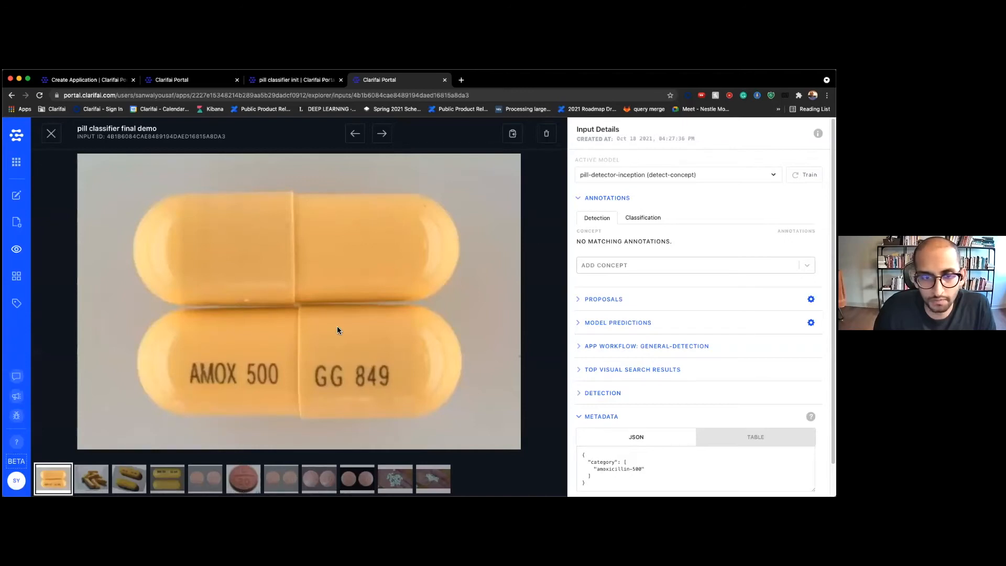
pyautogui.click(584, 201)
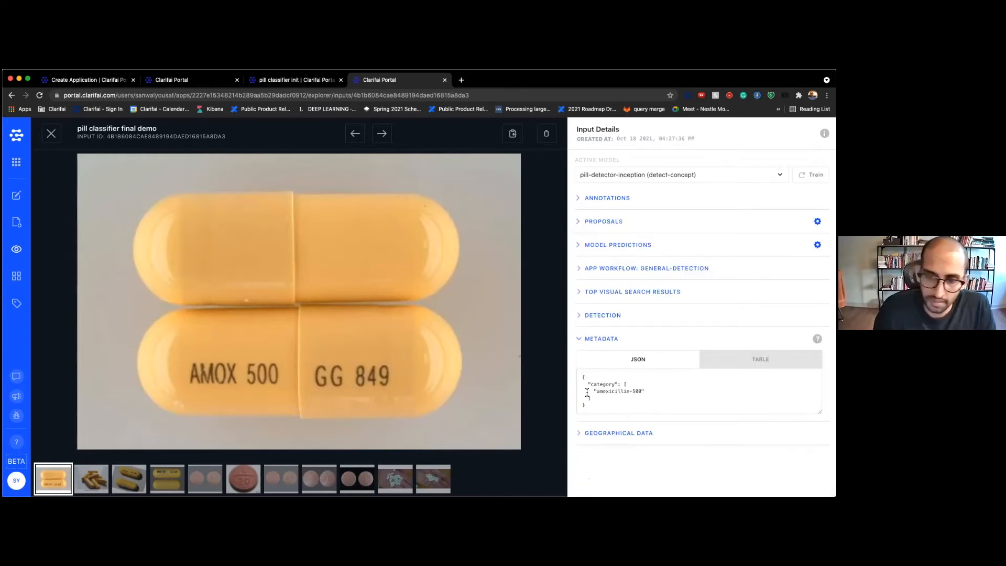
pyautogui.moveTo(582, 378); pyautogui.dragTo(602, 418)
pyautogui.click(427, 398)
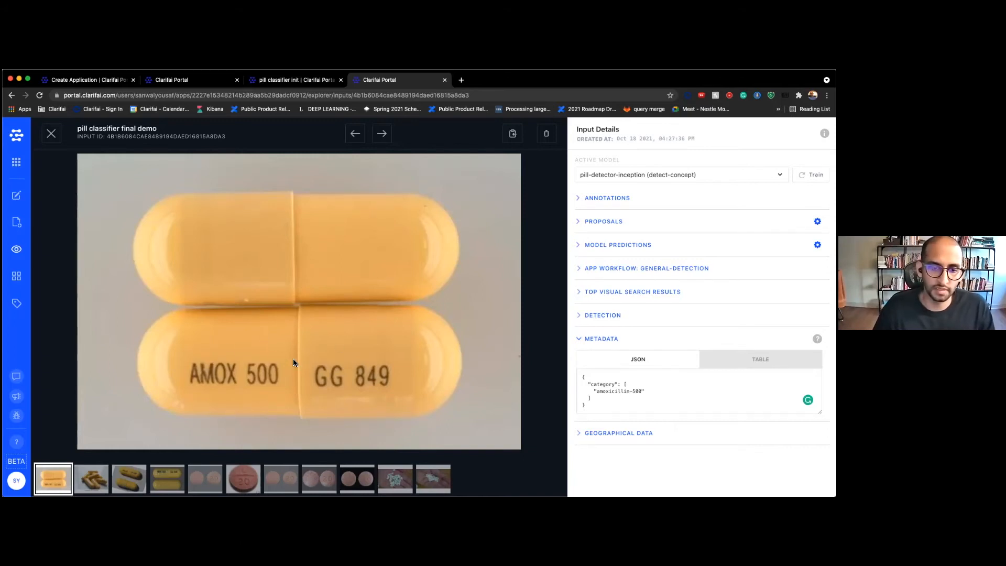
pyautogui.click(582, 379)
pyautogui.press('super+a')
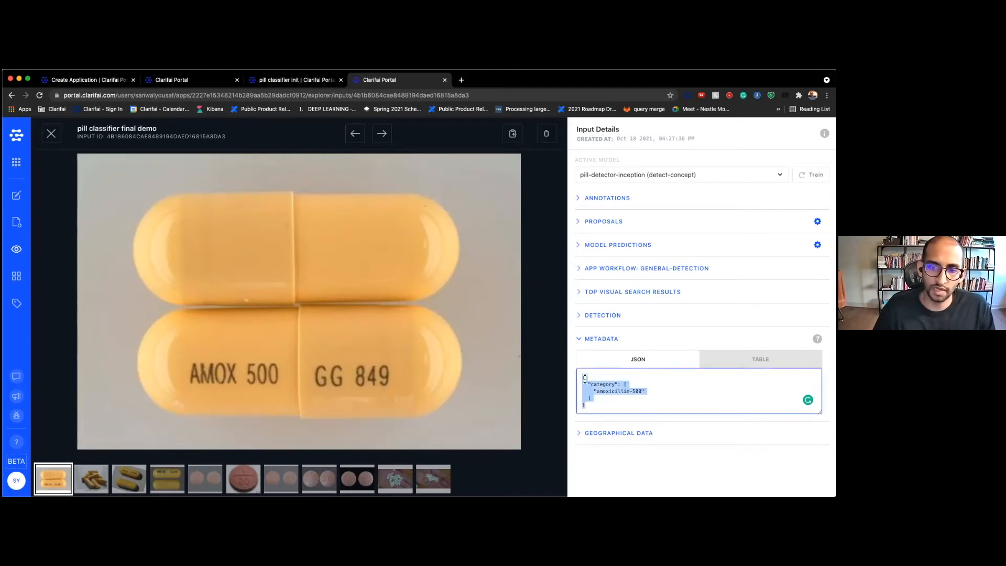
pyautogui.click(584, 380)
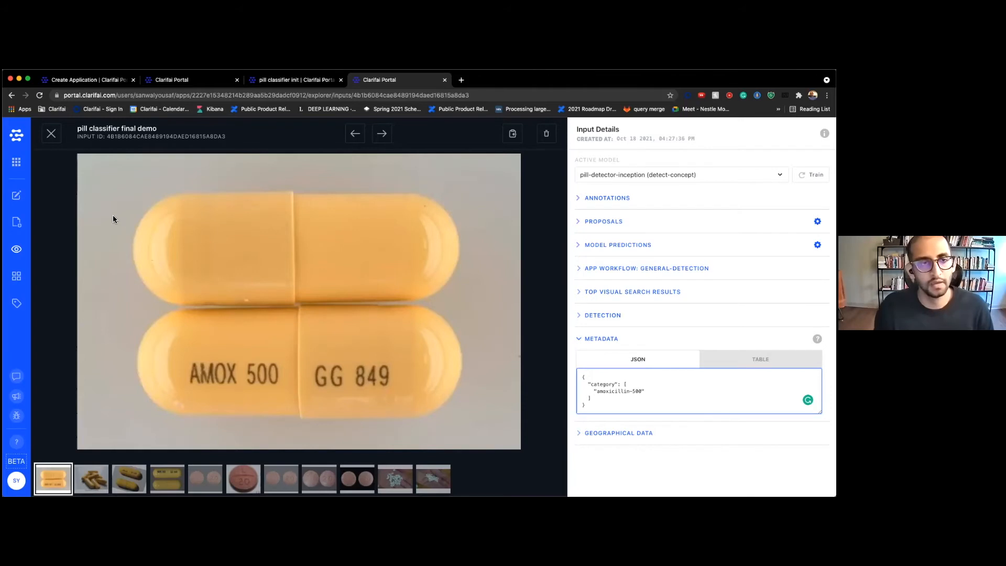
pyautogui.moveTo(581, 375); pyautogui.dragTo(598, 407)
pyautogui.click(439, 393)
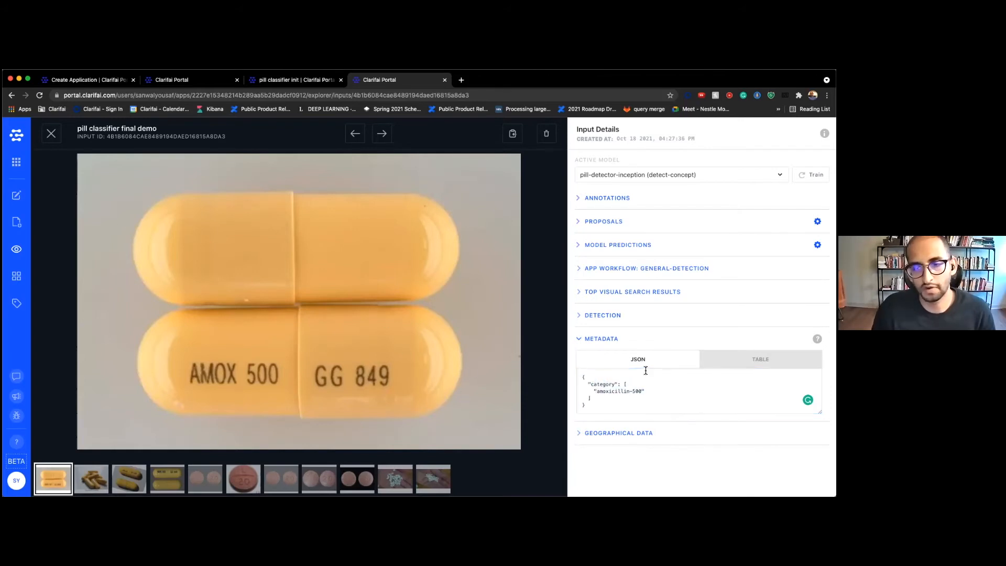
pyautogui.click(51, 133)
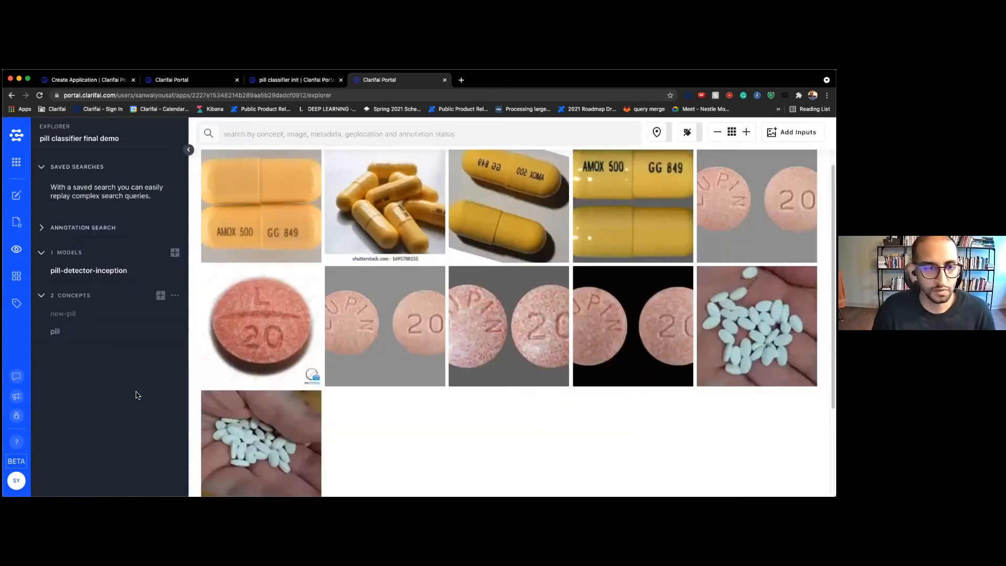
# Create the concepts amoxicillin-500, lisinopril-20 and cetirizine-10 for the model
pyautogui.click(161, 295)
pyautogui.click(367, 301)
pyautogui.write('amoxici')
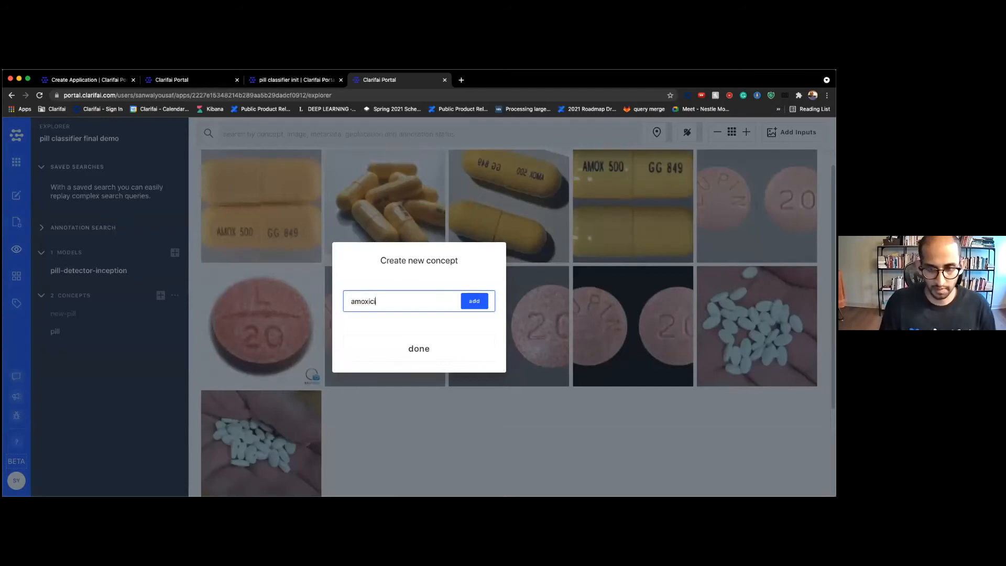
pyautogui.write('llin-500')
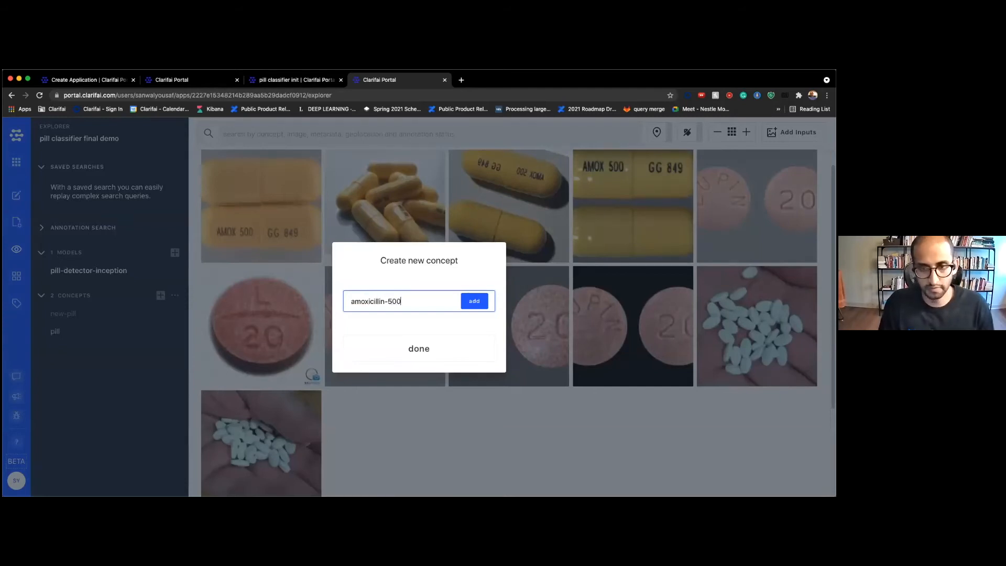
pyautogui.press('Return')
pyautogui.write('lisinopril')
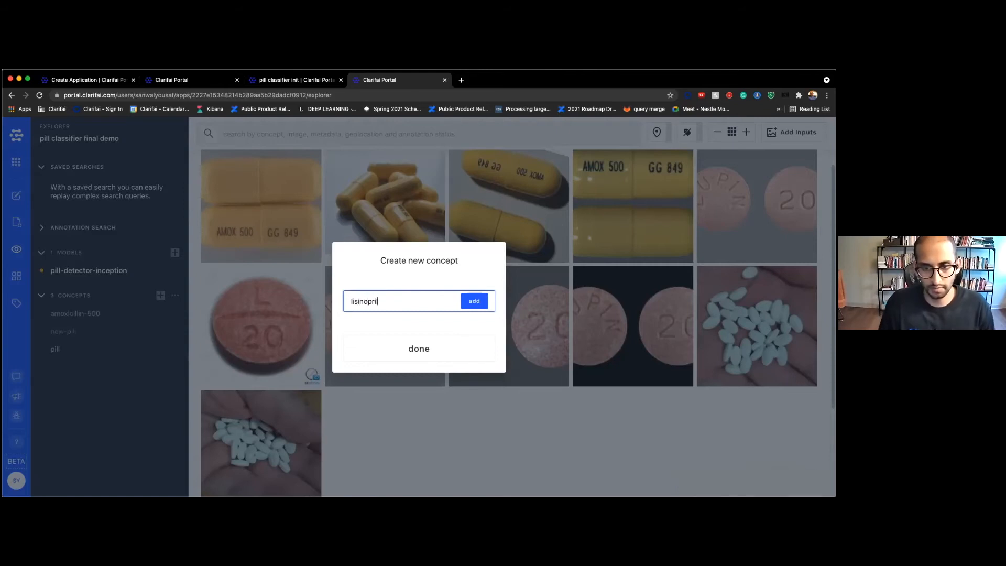
pyautogui.write('-20')
pyautogui.press('Return')
pyautogui.write('c')
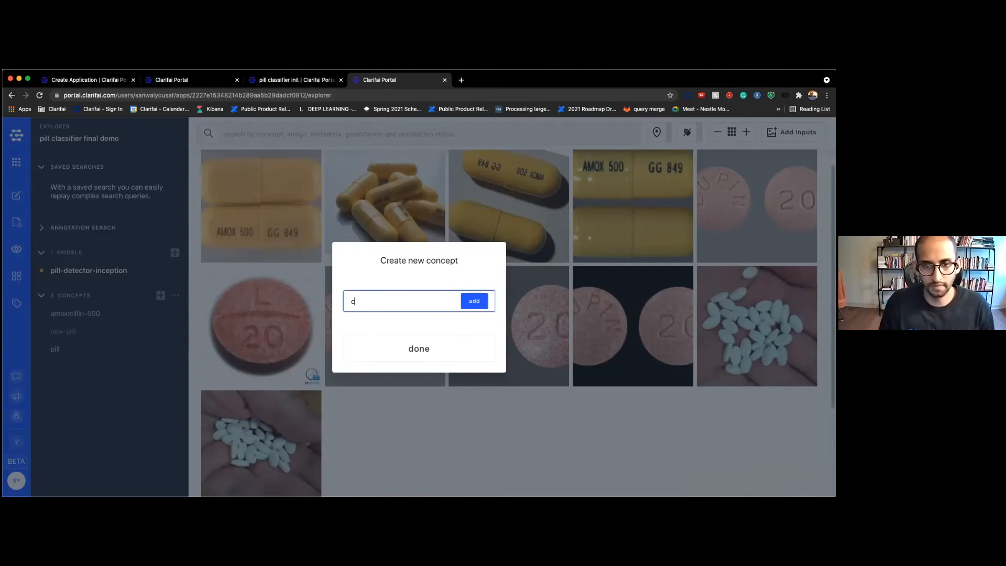
pyautogui.write('etirizine-')
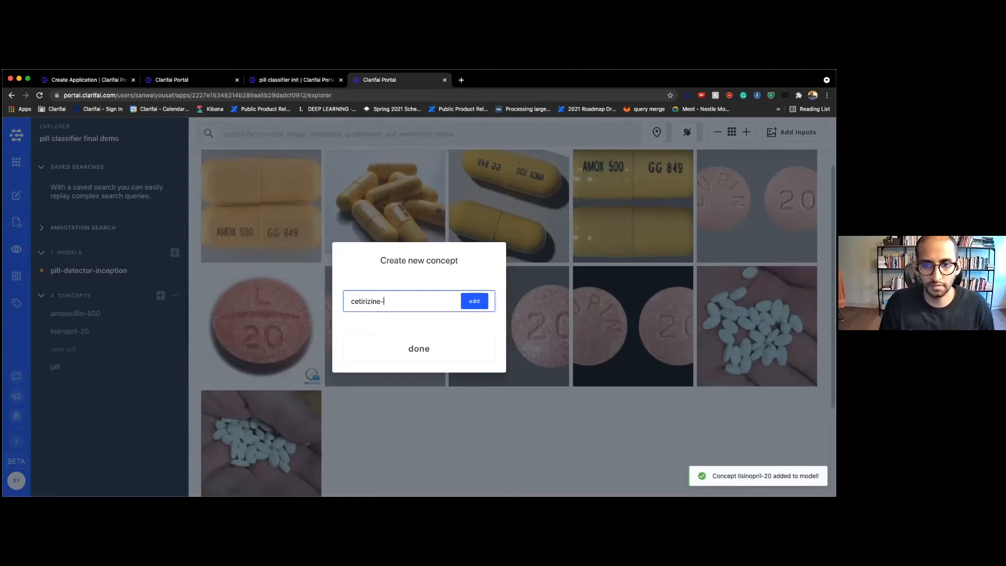
pyautogui.write('00')
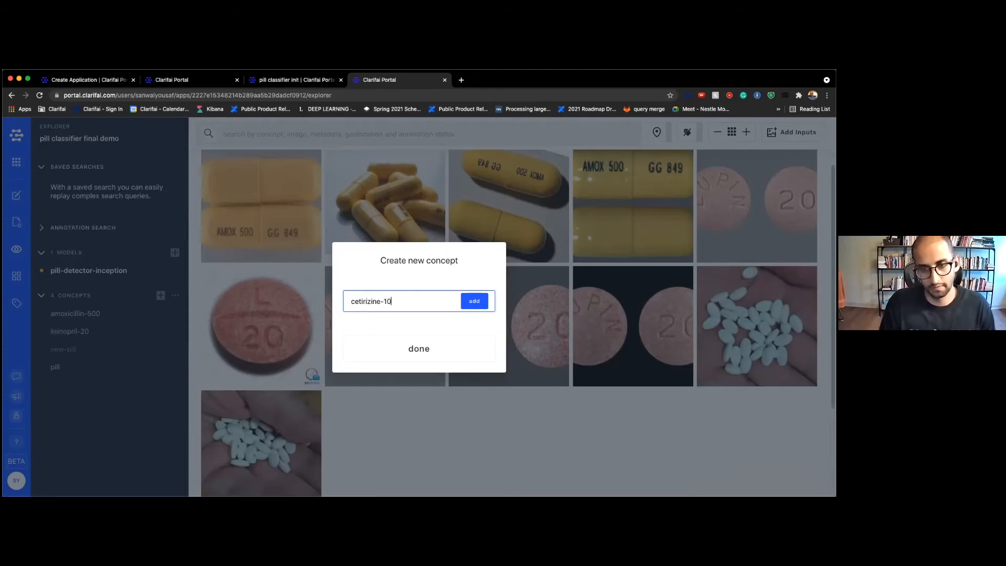
pyautogui.press('Return')
pyautogui.click(377, 347)
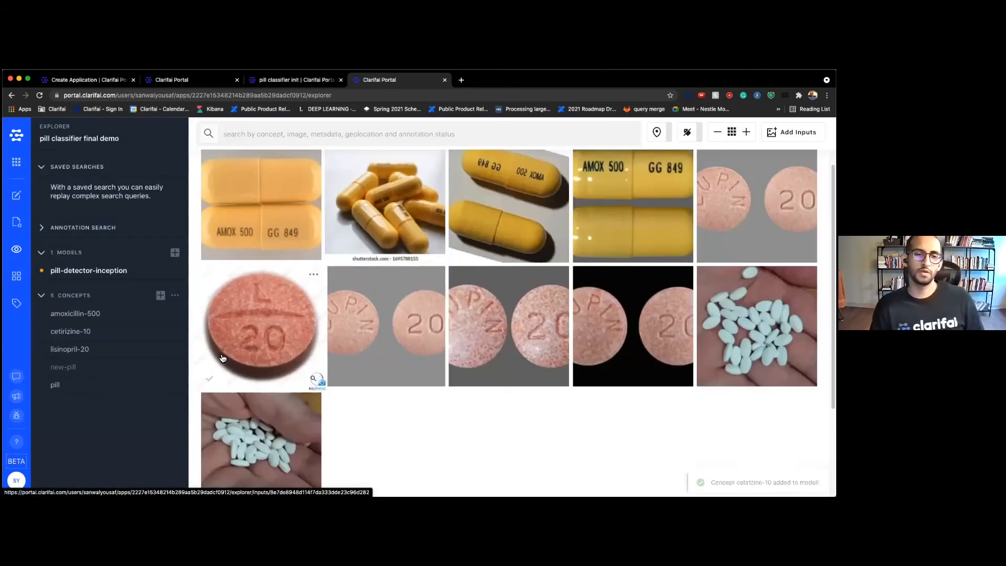
pyautogui.click(276, 84)
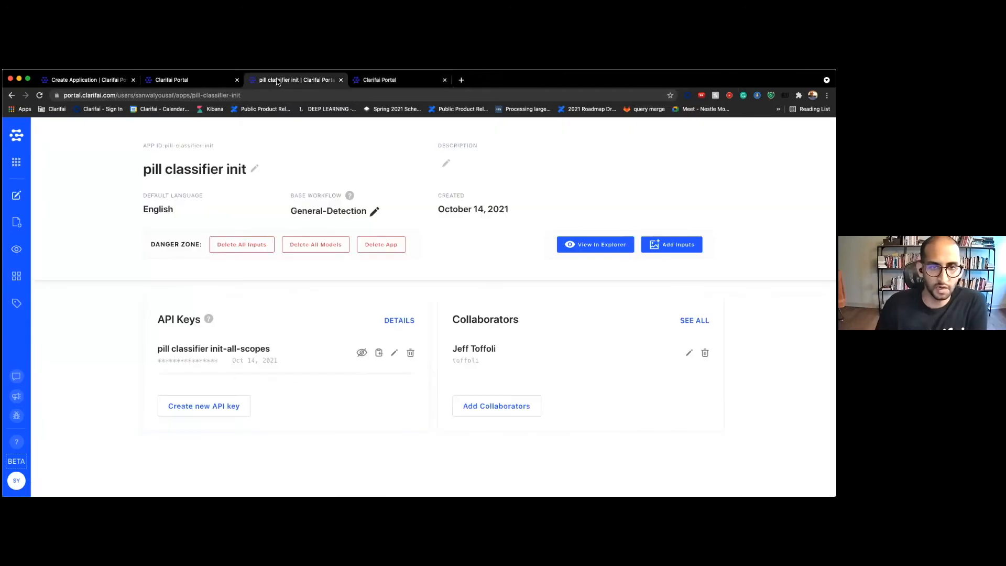
pyautogui.click(365, 81)
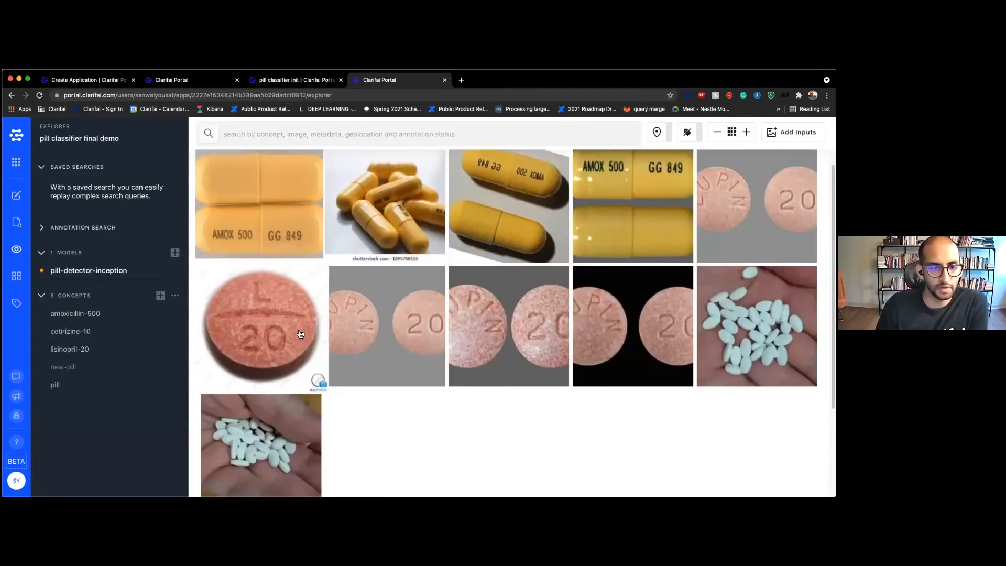
pyautogui.hotkey('ctrl', 'shift', 'Tab')
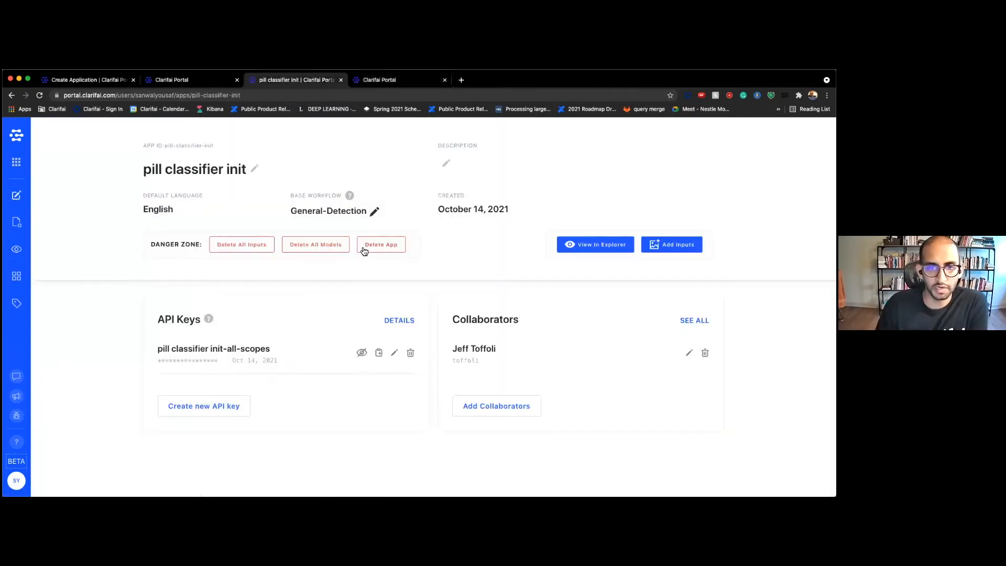
pyautogui.click(598, 249)
pyautogui.scroll(-5, 456, 198)
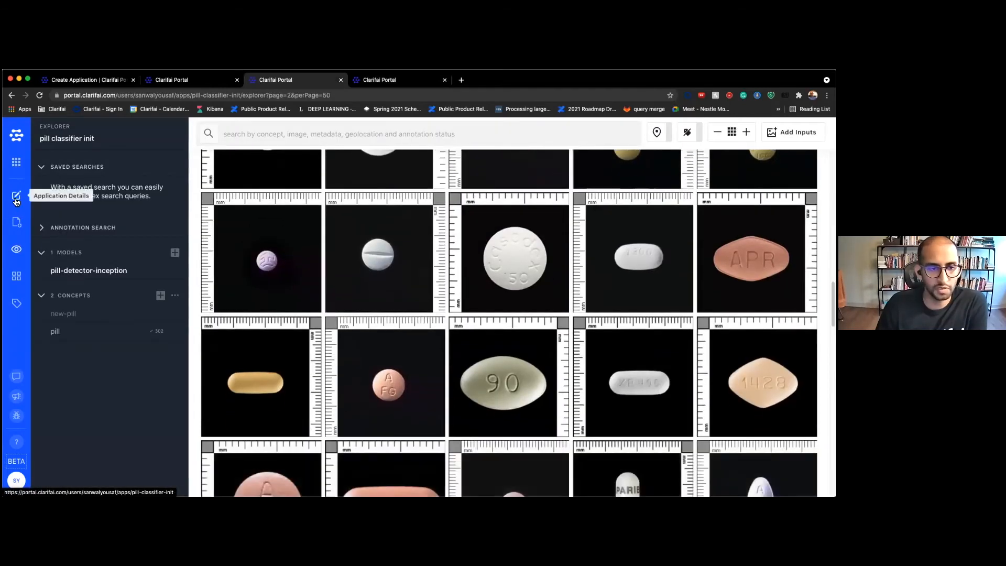
pyautogui.click(16, 199)
pyautogui.click(392, 80)
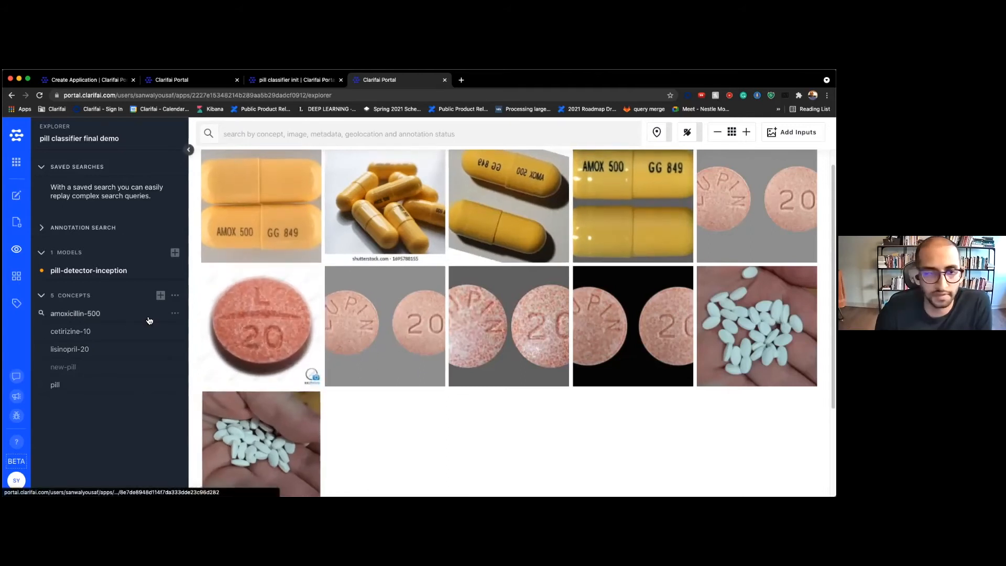
# Open the pill-detector-inception model's Versions list and scroll the table to see Version Id and status
pyautogui.click(106, 278)
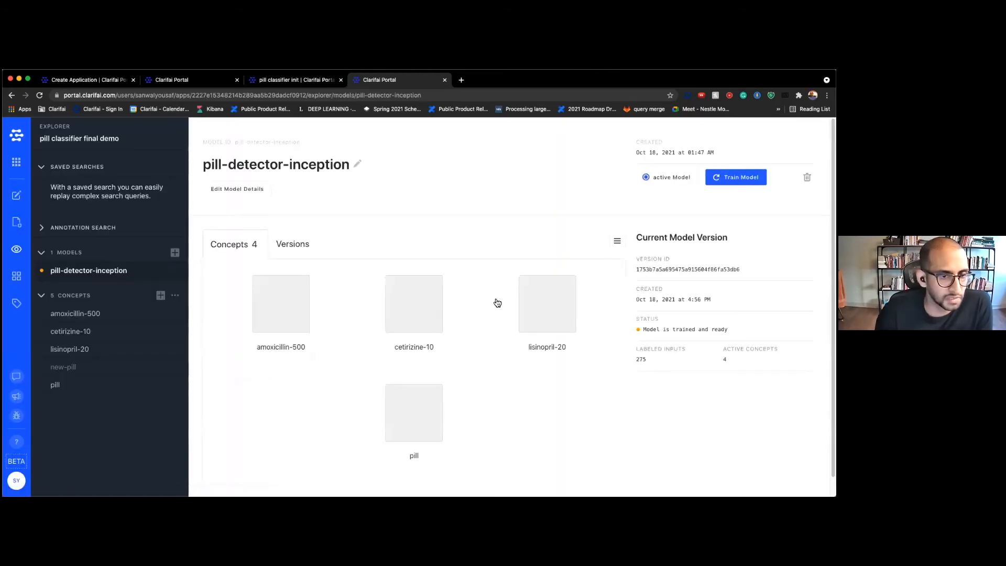
pyautogui.click(289, 245)
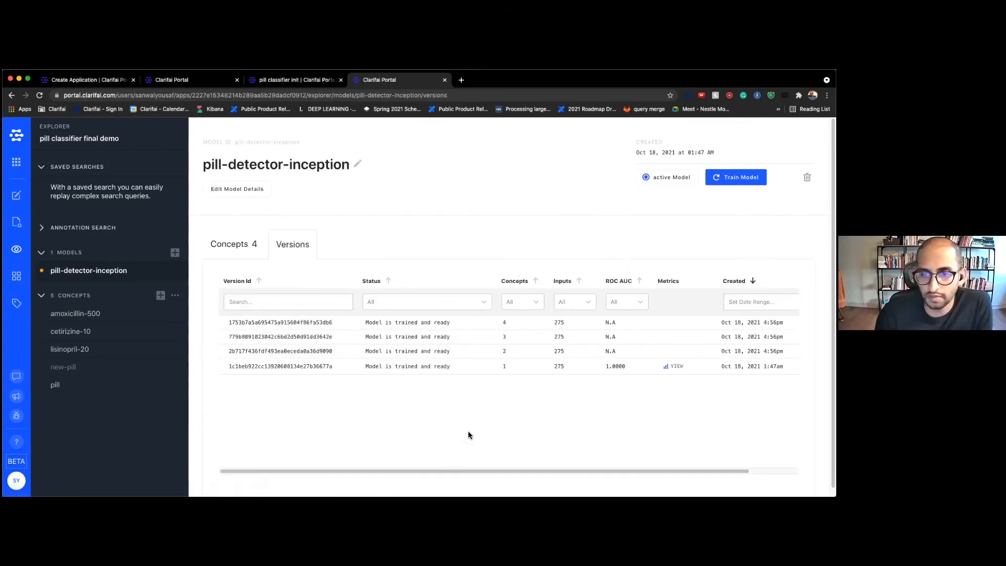
pyautogui.moveTo(467, 471); pyautogui.dragTo(609, 466)
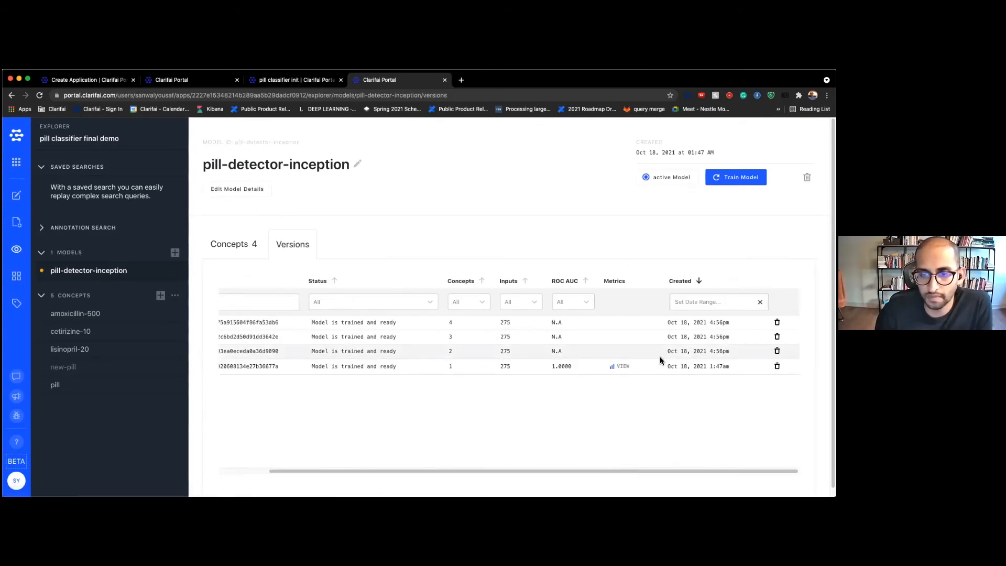
# Delete the three newer model versions, keeping the original 1-concept version, and return to the image grid
pyautogui.click(777, 350)
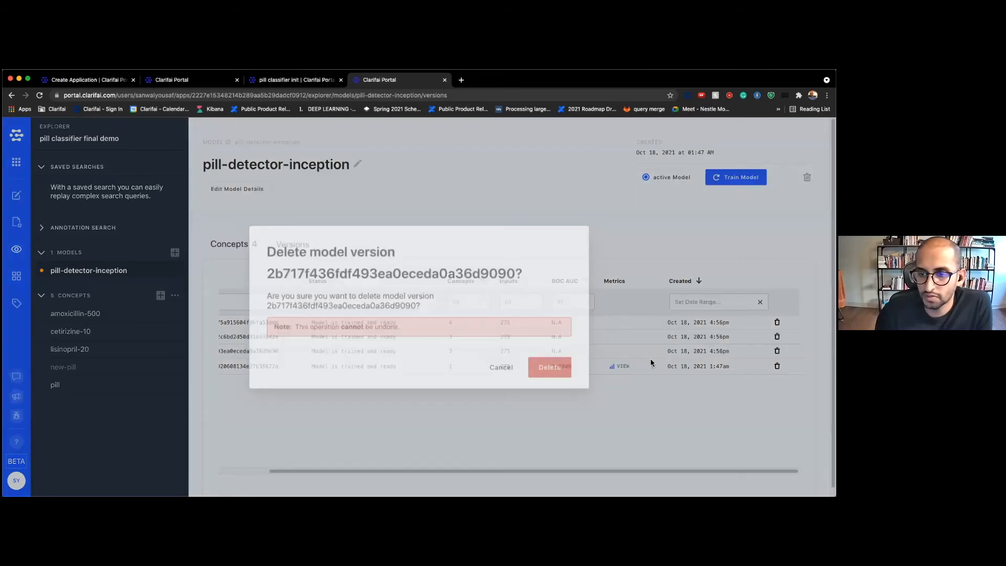
pyautogui.click(557, 367)
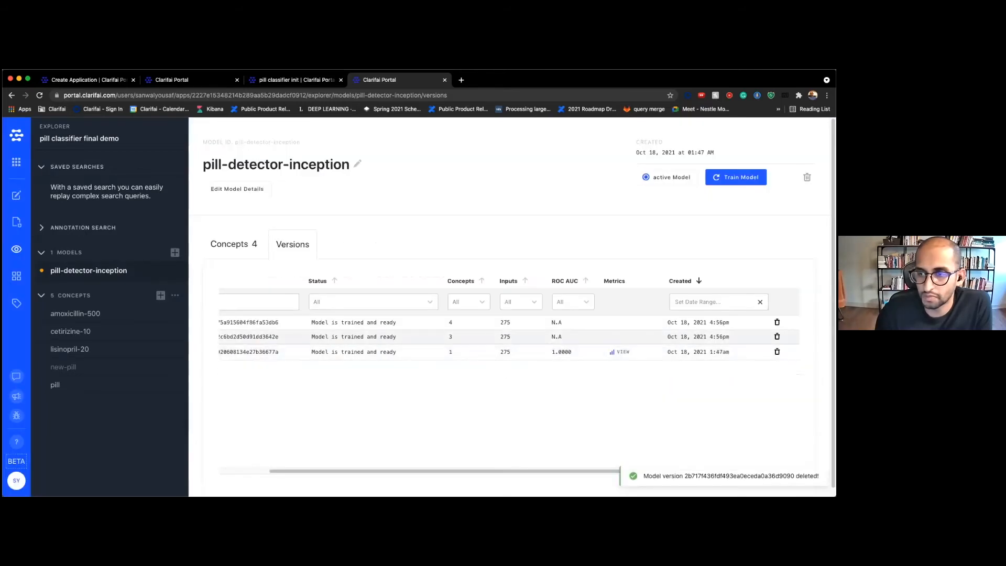
pyautogui.click(777, 337)
pyautogui.click(555, 368)
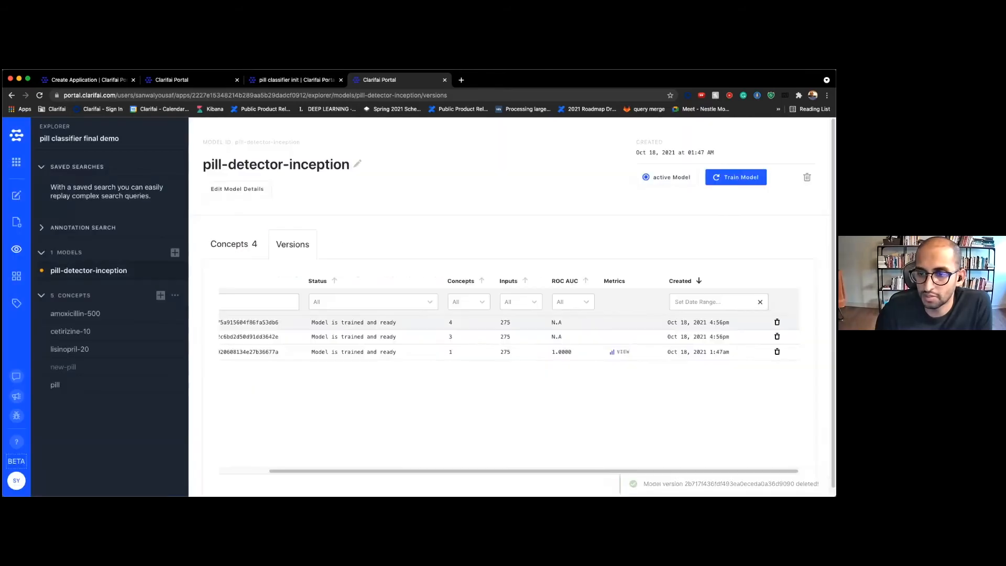
pyautogui.click(777, 322)
pyautogui.click(556, 368)
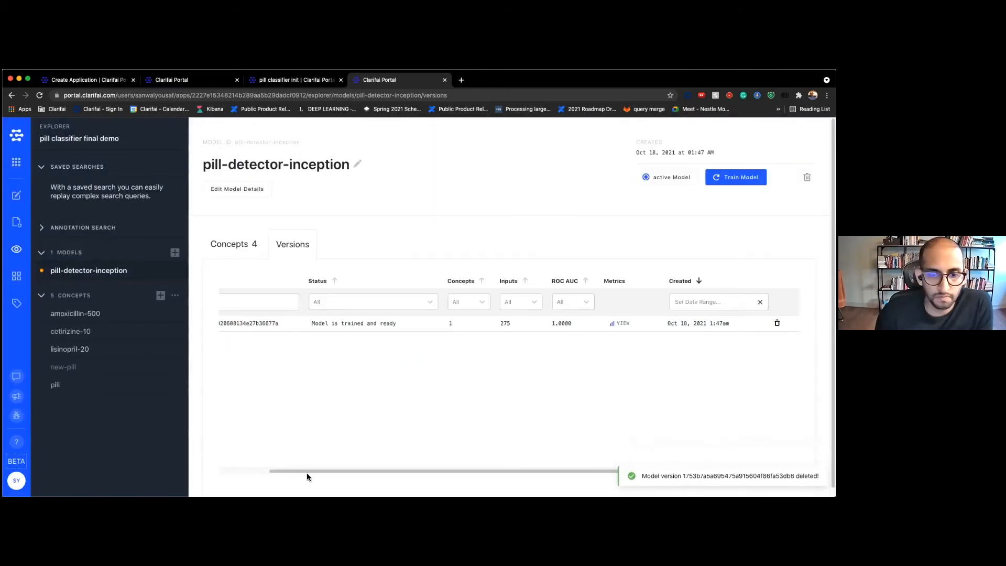
pyautogui.moveTo(307, 473); pyautogui.dragTo(219, 470)
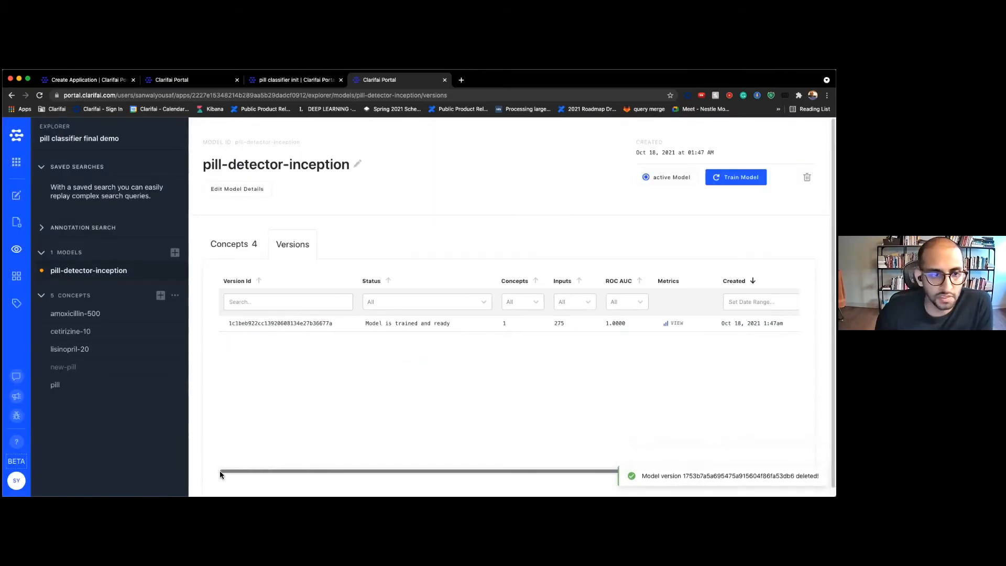
pyautogui.click(18, 259)
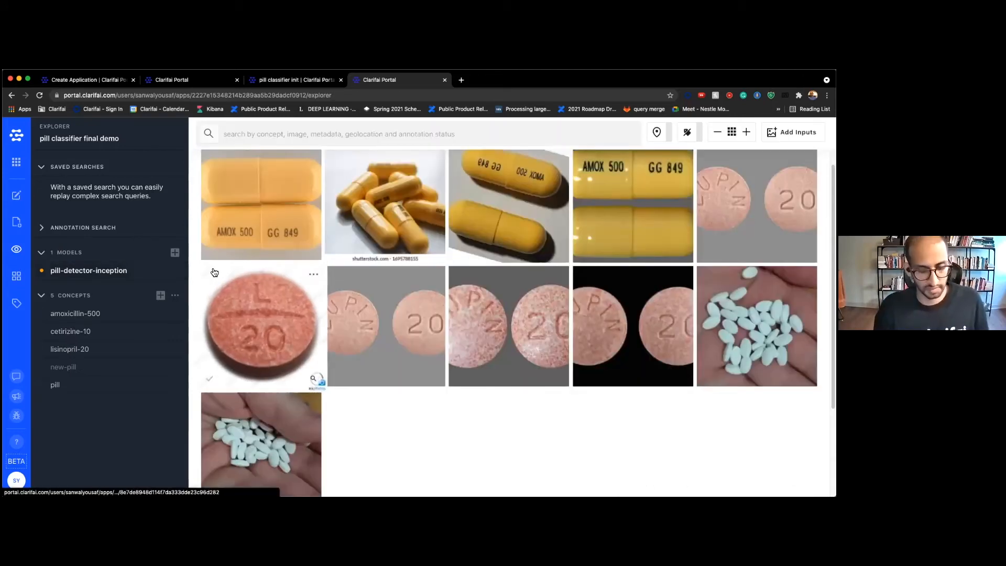
# View the round L 20 tablet image, then go to the Labeler page
pyautogui.click(216, 275)
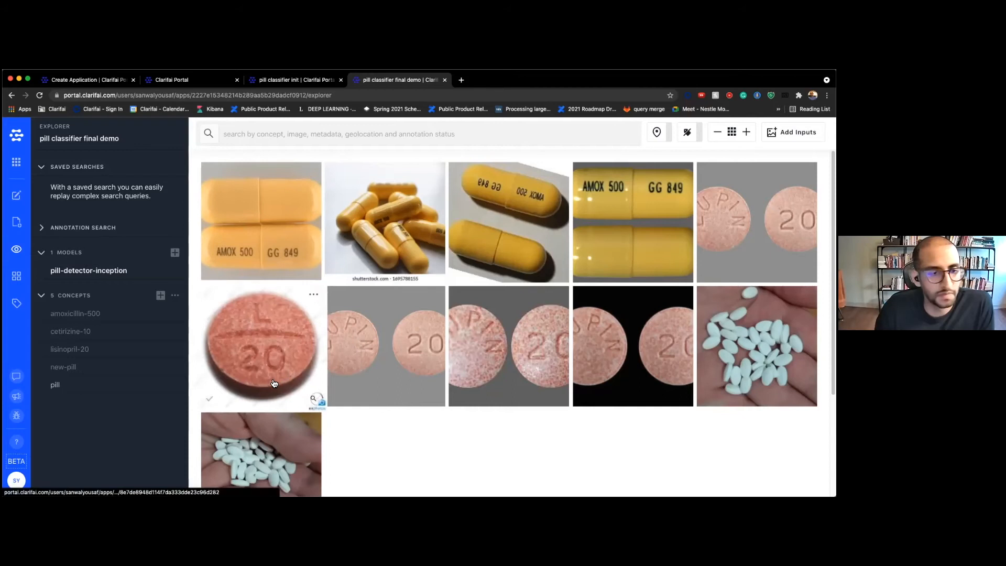
pyautogui.click(14, 304)
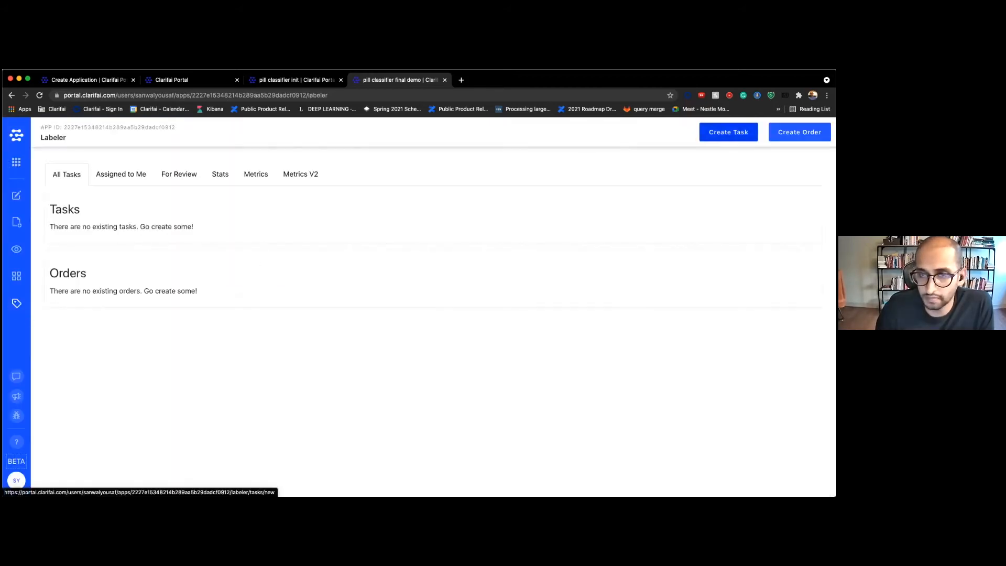
# Start a new task named 'label-these-3-tablets' with the Bounding Boxes task type
pyautogui.click(728, 131)
pyautogui.click(179, 213)
pyautogui.write('label-these-')
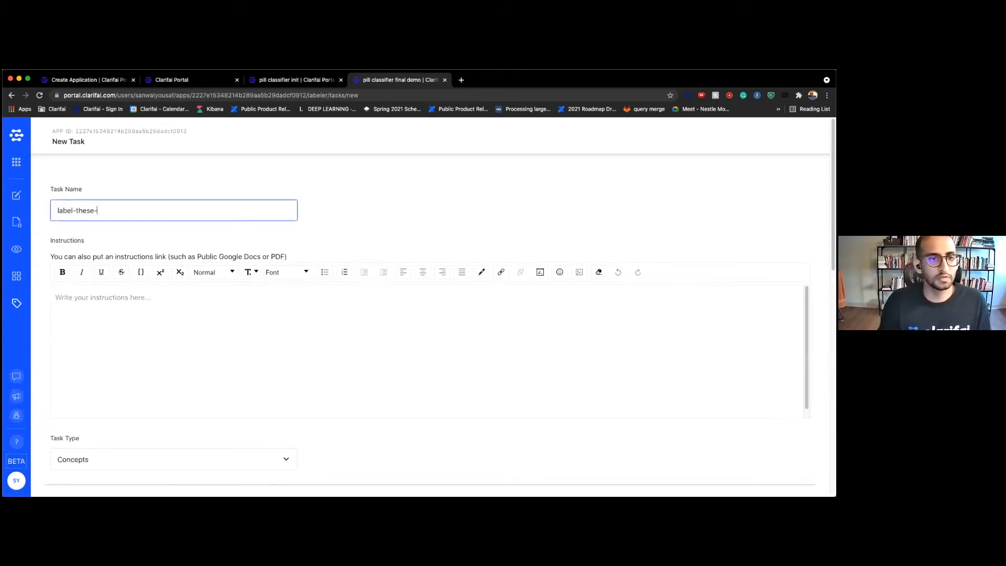
pyautogui.write('3-tables')
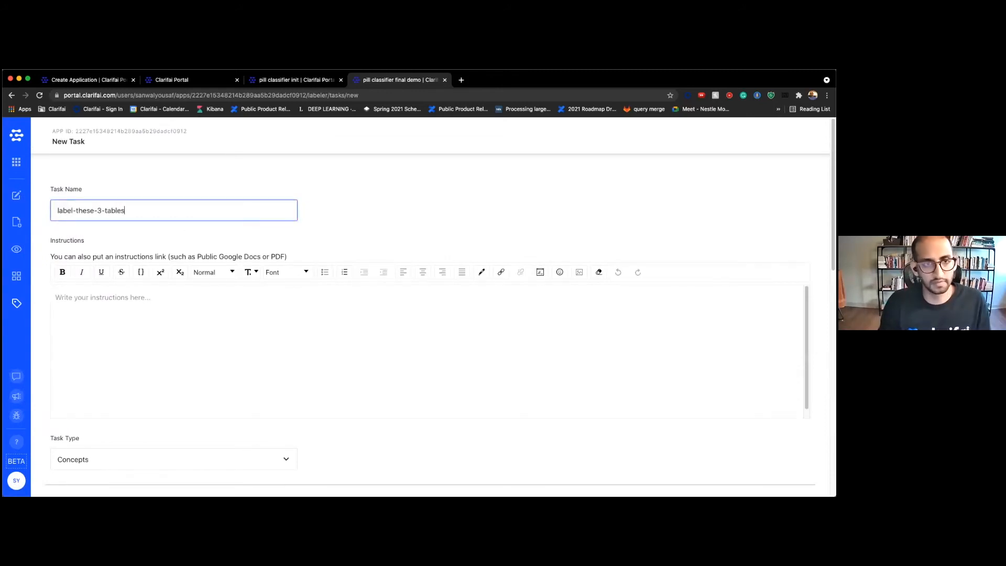
pyautogui.scroll(-2, 218, 301)
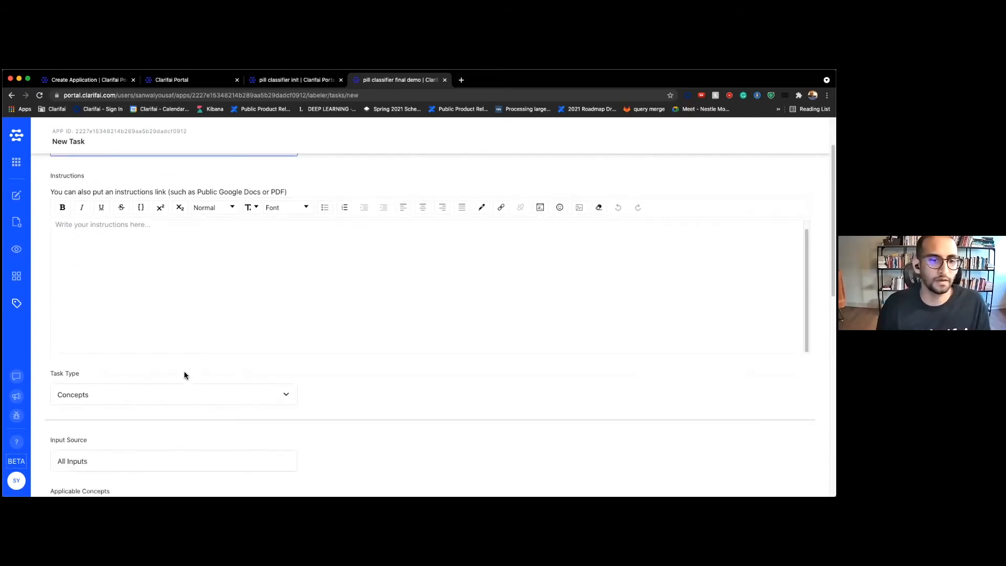
pyautogui.click(180, 400)
pyautogui.click(177, 407)
# Add amoxicillin-500, cetirizine-10 and lisinopril-20 as the task's concepts
pyautogui.scroll(-2, 283, 373)
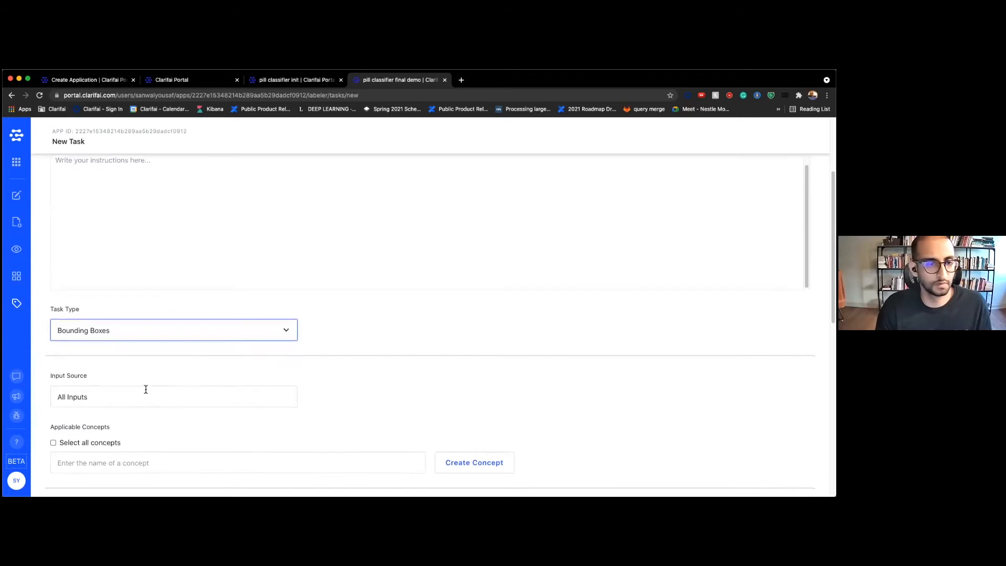
pyautogui.scroll(-1, 146, 388)
pyautogui.scroll(-2, 112, 389)
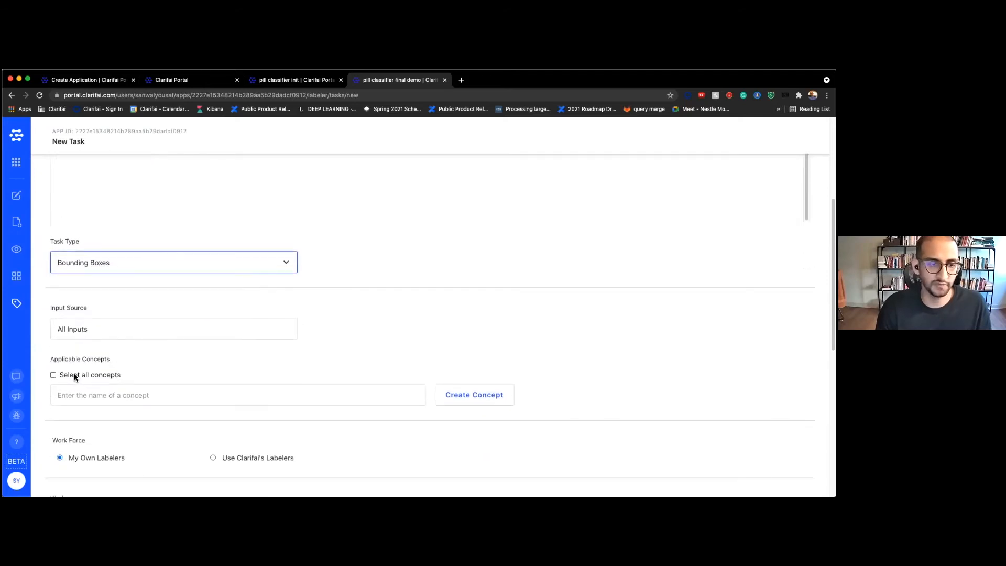
pyautogui.scroll(-1, 75, 373)
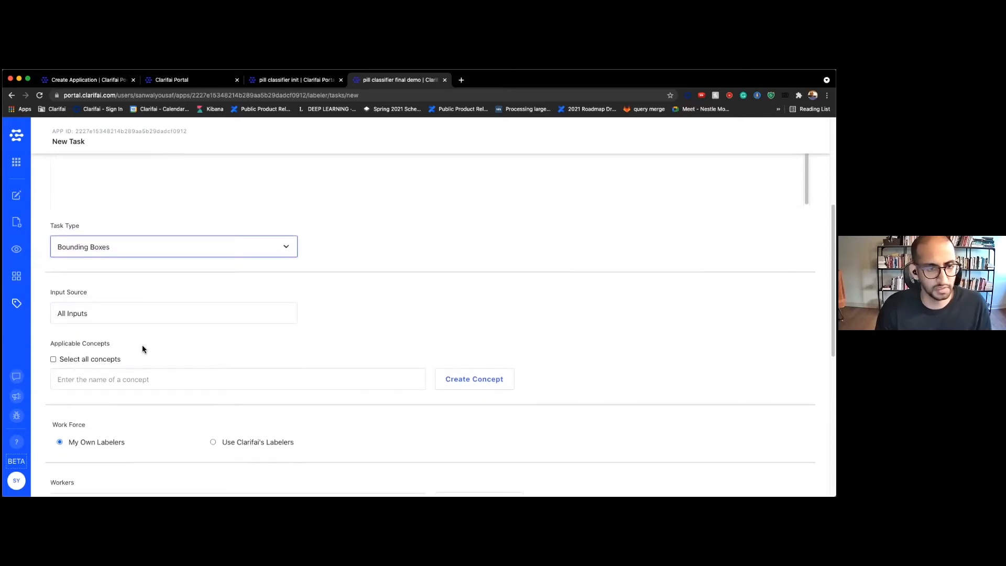
pyautogui.click(102, 382)
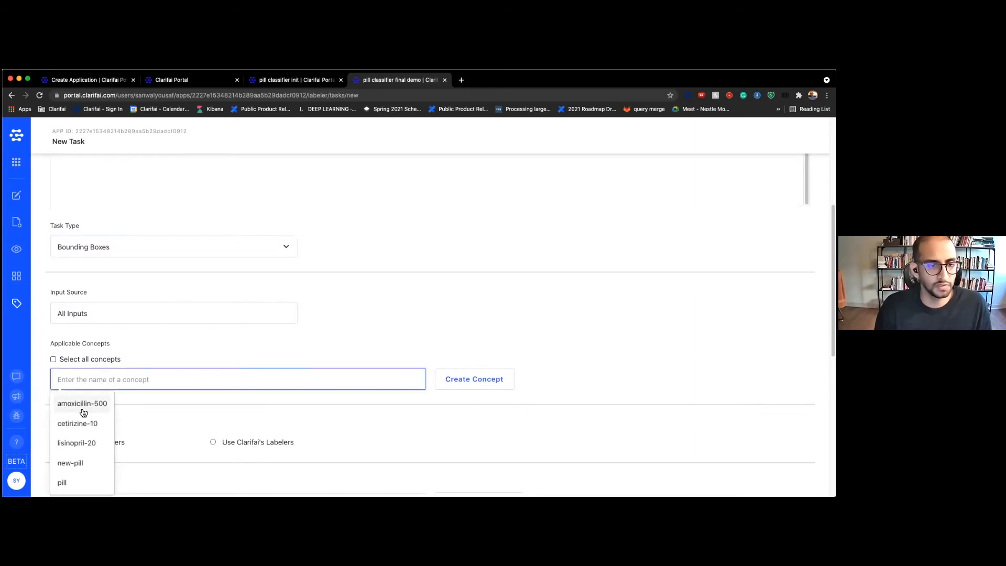
pyautogui.click(83, 406)
pyautogui.click(83, 407)
pyautogui.click(84, 406)
pyautogui.click(342, 352)
# Assign yourself as the task's worker and set Worker Strategy to Full
pyautogui.scroll(-3, 405, 342)
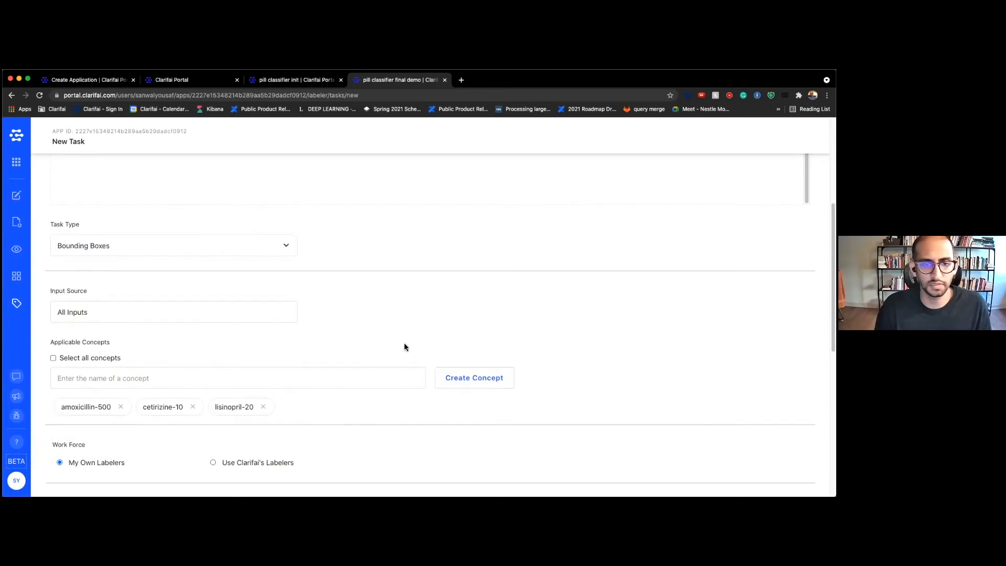
pyautogui.click(132, 390)
pyautogui.click(127, 410)
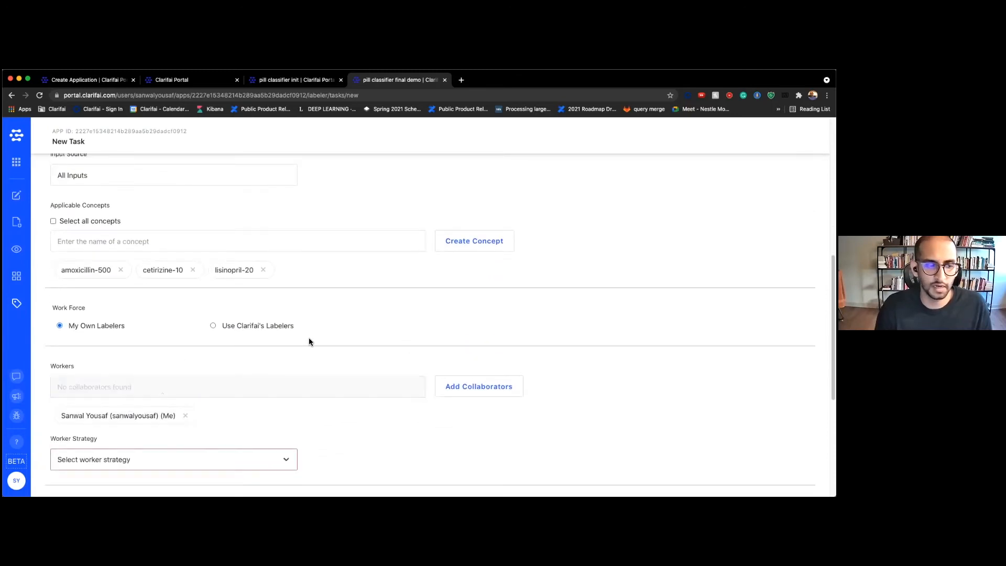
pyautogui.scroll(-2, 335, 335)
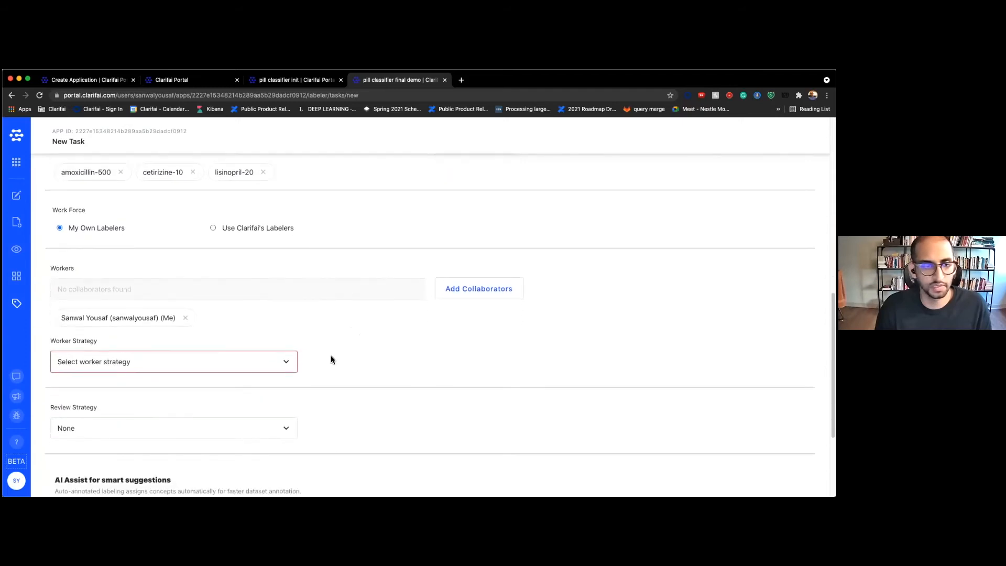
pyautogui.click(243, 361)
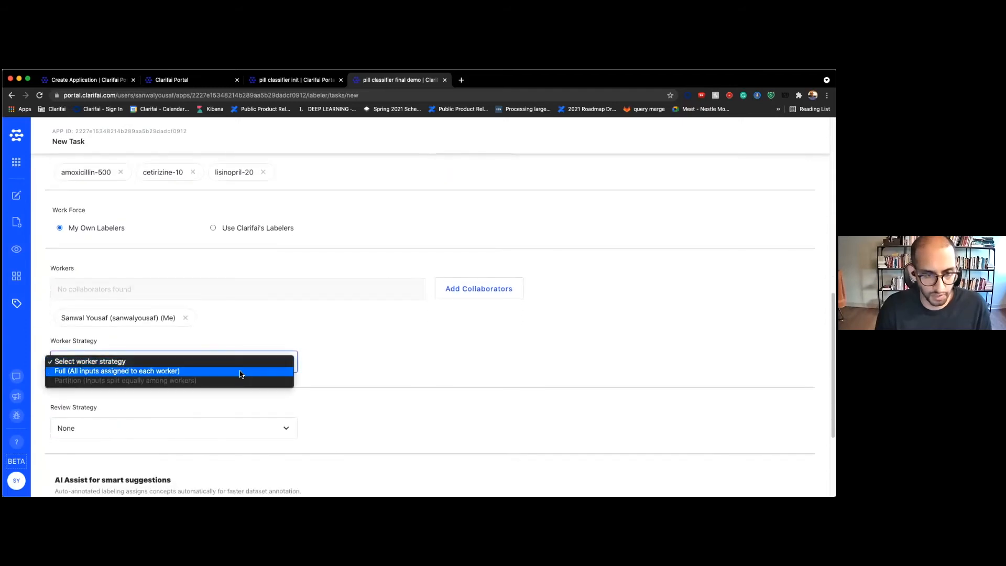
pyautogui.click(240, 371)
pyautogui.scroll(-2, 348, 351)
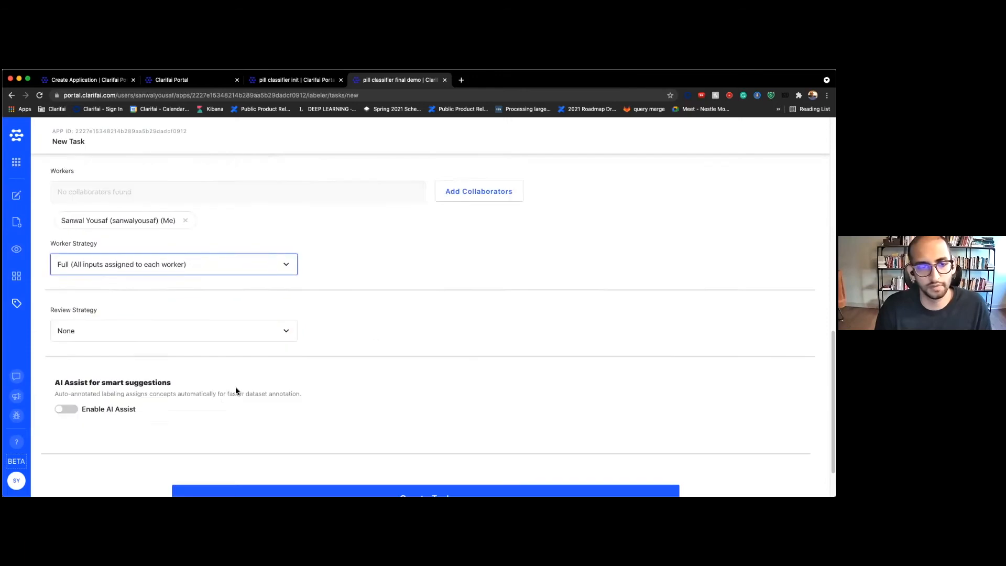
pyautogui.scroll(5, 562, 334)
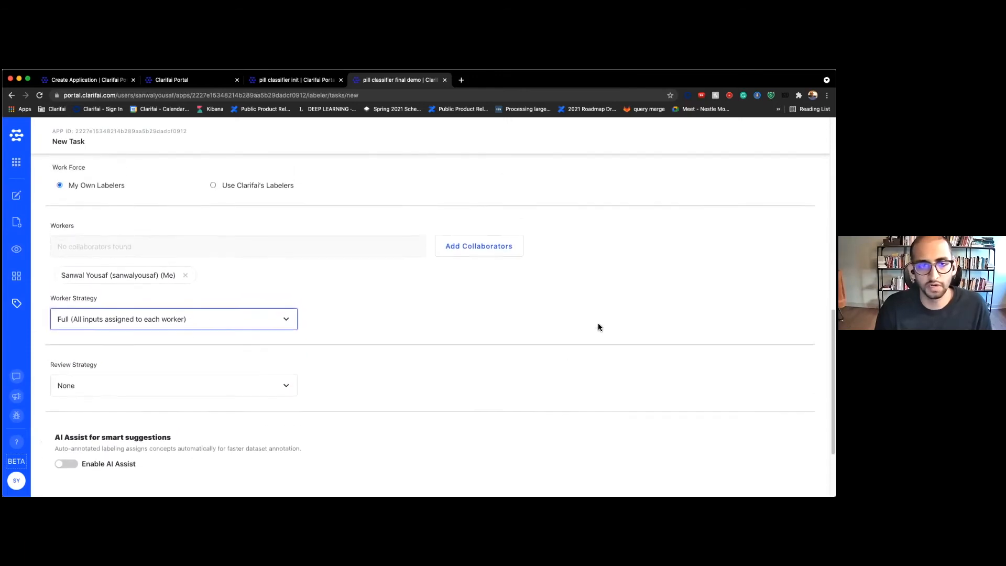
pyautogui.scroll(5, 594, 325)
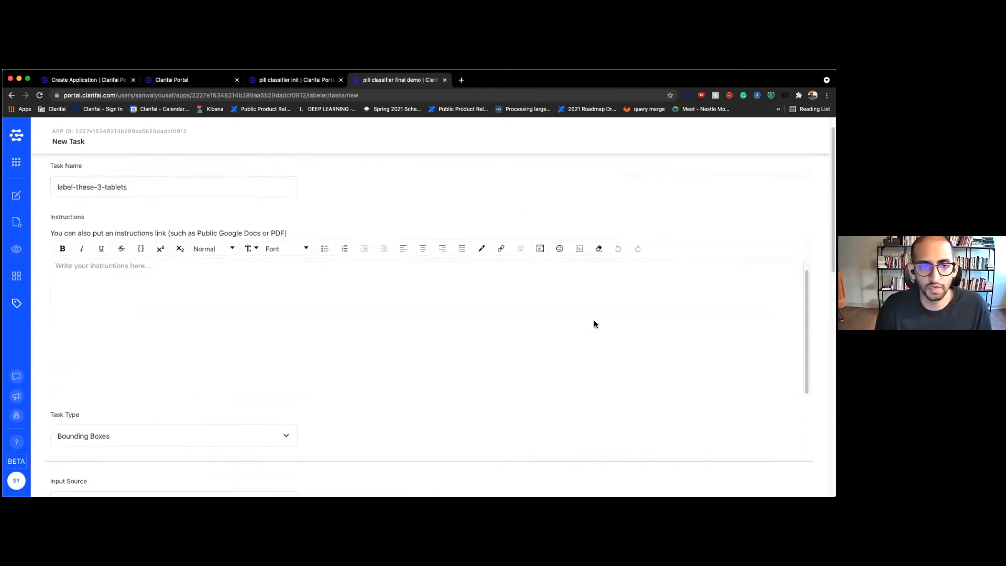
pyautogui.scroll(-4, 594, 324)
pyautogui.scroll(-7, 594, 324)
# Create the task, then open label-these-3-tablets from the Assigned to Me list
pyautogui.click(294, 461)
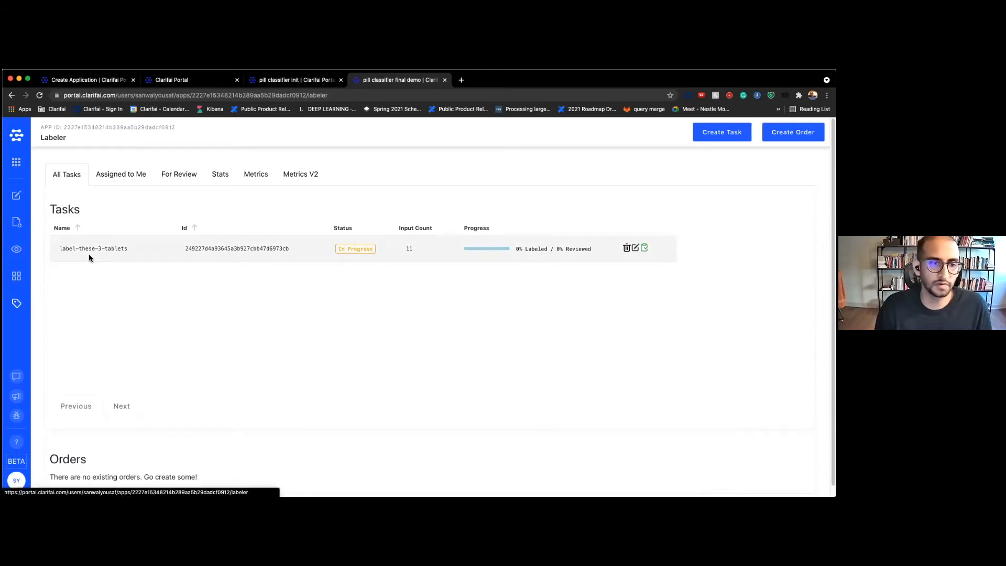
pyautogui.click(119, 177)
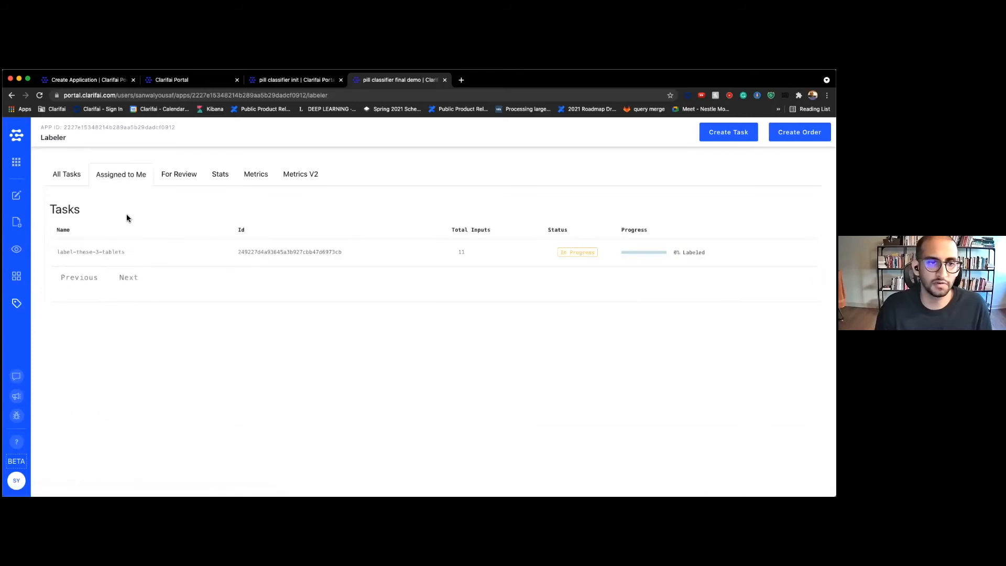
pyautogui.click(123, 254)
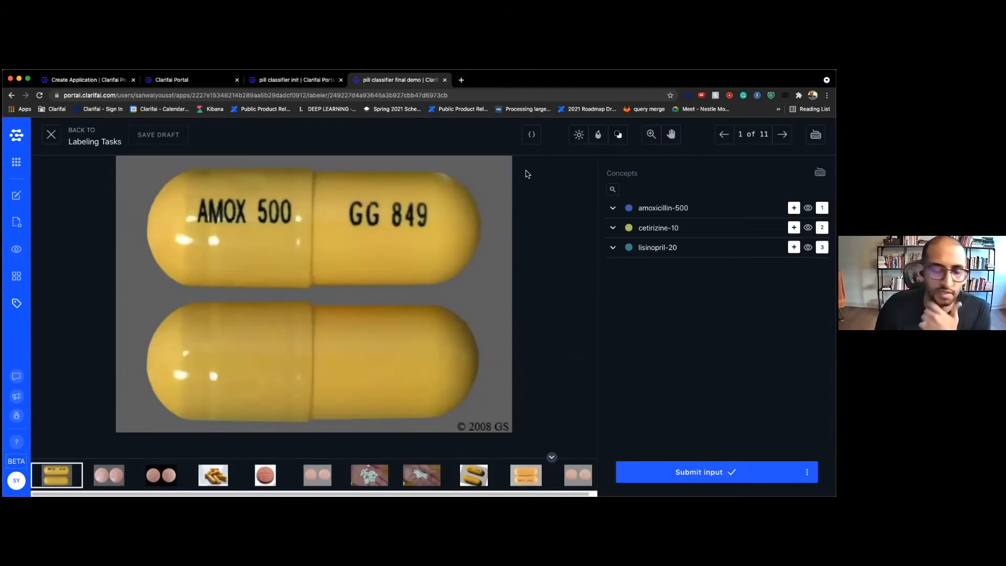
# Toggle the image's metadata panel on and off
pyautogui.click(531, 134)
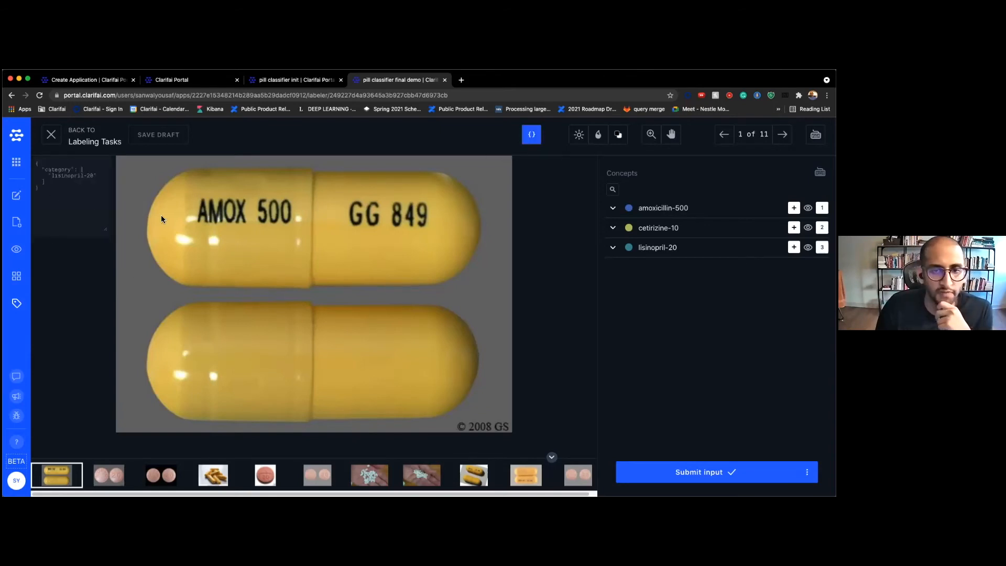
pyautogui.click(537, 138)
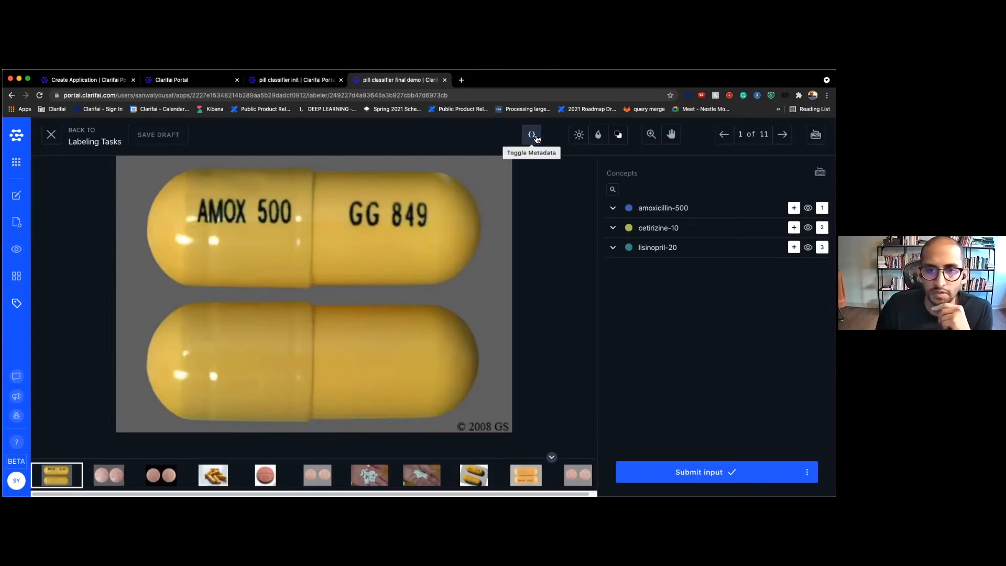
pyautogui.click(536, 138)
pyautogui.click(537, 139)
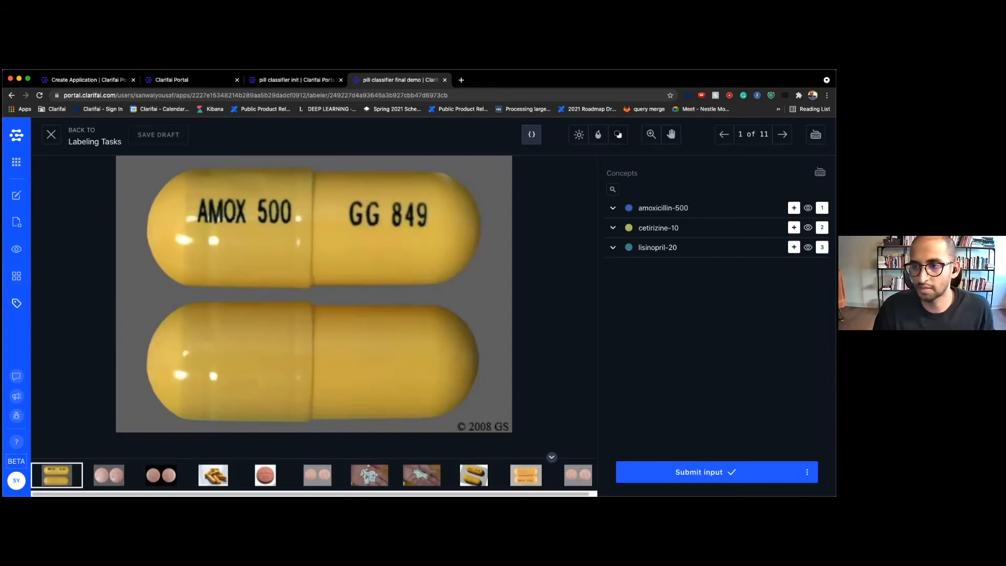
# Box both capsules in image 1 as amoxicillin-500 and submit
pyautogui.press('1')
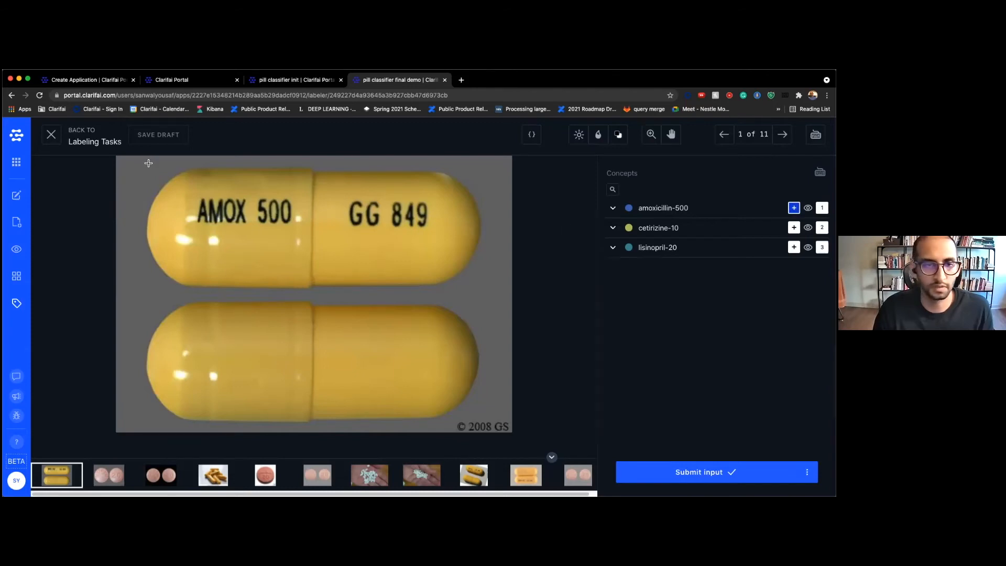
pyautogui.moveTo(146, 165)
pyautogui.mouseDown()
pyautogui.moveTo(514, 297)
pyautogui.moveTo(486, 286)
pyautogui.mouseUp()
pyautogui.moveTo(151, 297)
pyautogui.mouseDown()
pyautogui.moveTo(417, 371)
pyautogui.moveTo(479, 421)
pyautogui.mouseUp()
pyautogui.click(702, 472)
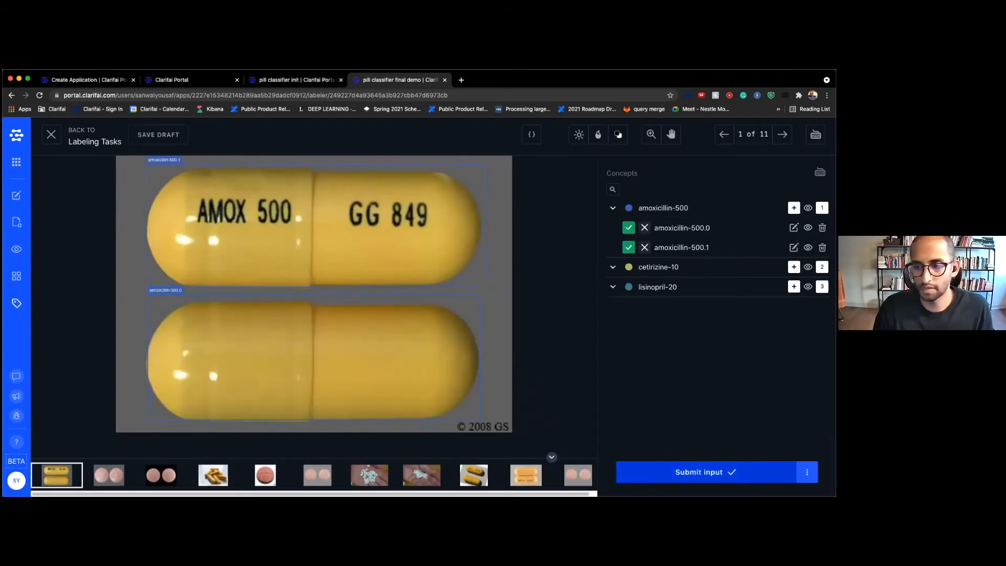
# Box both tablets in images 2 and 3 as lisinopril-20, submitting each
pyautogui.press('3')
pyautogui.moveTo(129, 203)
pyautogui.mouseDown()
pyautogui.moveTo(277, 262)
pyautogui.moveTo(310, 392)
pyautogui.mouseUp()
pyautogui.moveTo(322, 201); pyautogui.dragTo(500, 404)
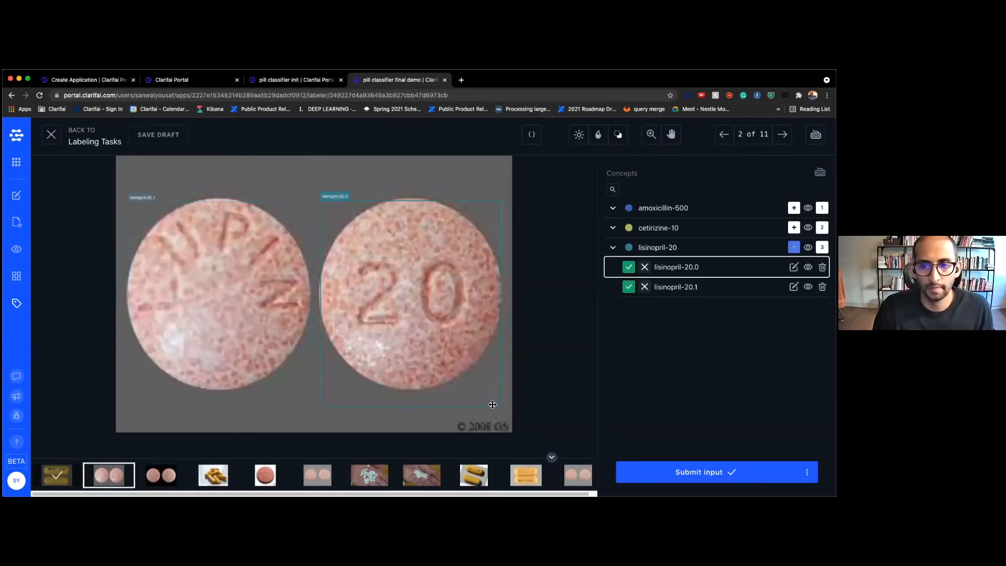
pyautogui.press('Return')
pyautogui.press('3')
pyautogui.moveTo(108, 197)
pyautogui.mouseDown()
pyautogui.moveTo(124, 198)
pyautogui.moveTo(318, 368)
pyautogui.moveTo(308, 394)
pyautogui.mouseUp()
pyautogui.moveTo(319, 200); pyautogui.dragTo(518, 396)
pyautogui.press('Return')
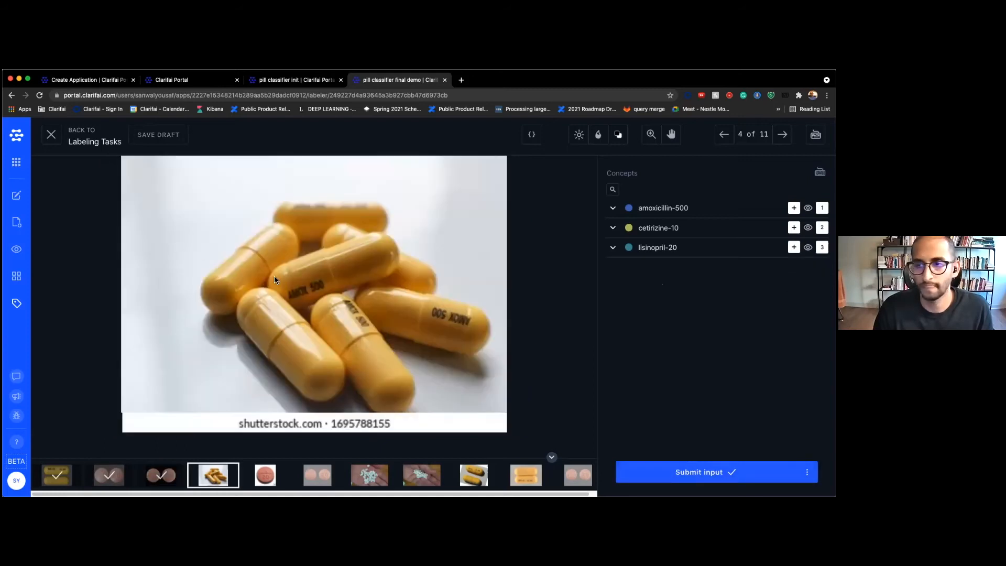
# Box the five capsules in image 4 as amoxicillin-500 and submit
pyautogui.press('1')
pyautogui.moveTo(209, 310); pyautogui.dragTo(287, 210)
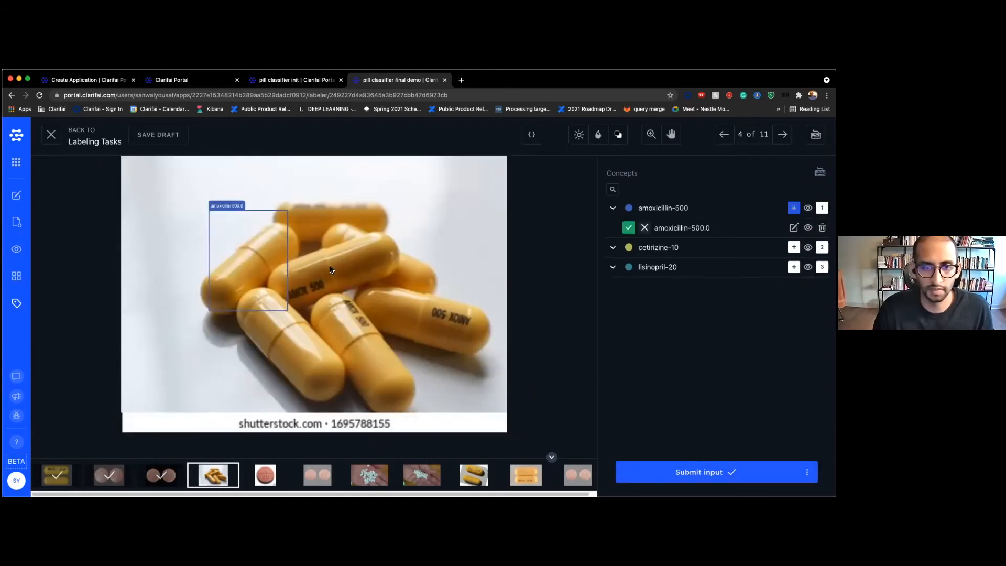
pyautogui.moveTo(313, 294)
pyautogui.mouseDown()
pyautogui.moveTo(372, 404)
pyautogui.moveTo(399, 409)
pyautogui.mouseUp()
pyautogui.moveTo(386, 277); pyautogui.dragTo(479, 344)
pyautogui.moveTo(294, 239); pyautogui.dragTo(398, 285)
pyautogui.moveTo(271, 198); pyautogui.dragTo(387, 230)
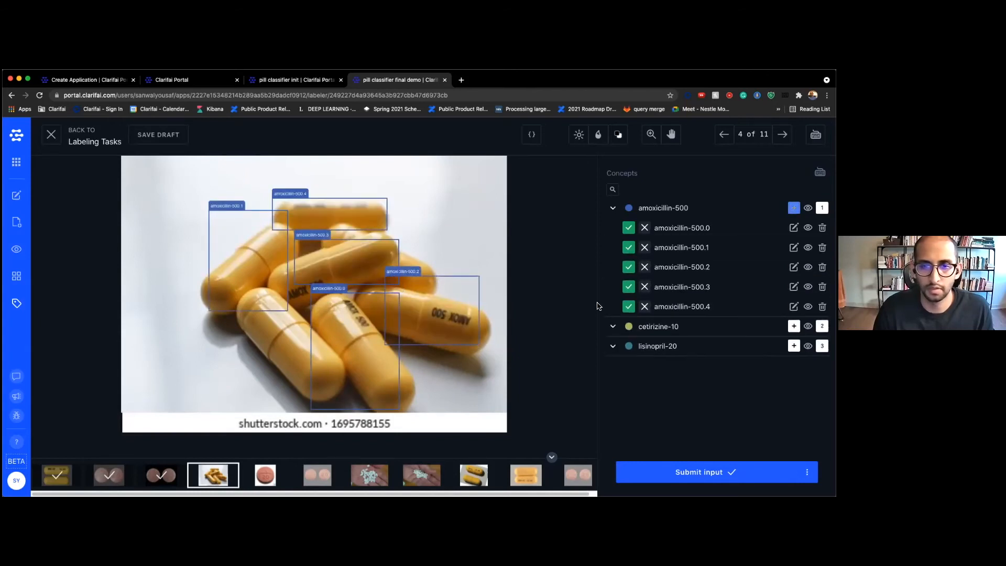
pyautogui.click(684, 472)
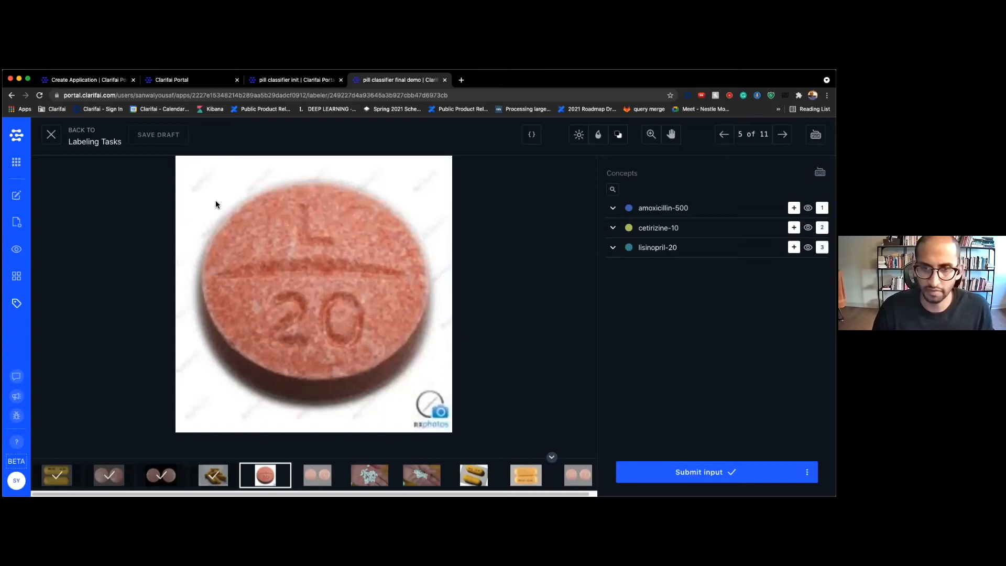
# Box the L 20 tablet in image 5 and both pills in image 6 as lisinopril-20
pyautogui.press('3')
pyautogui.moveTo(209, 184)
pyautogui.mouseDown()
pyautogui.moveTo(385, 319)
pyautogui.moveTo(429, 408)
pyautogui.mouseUp()
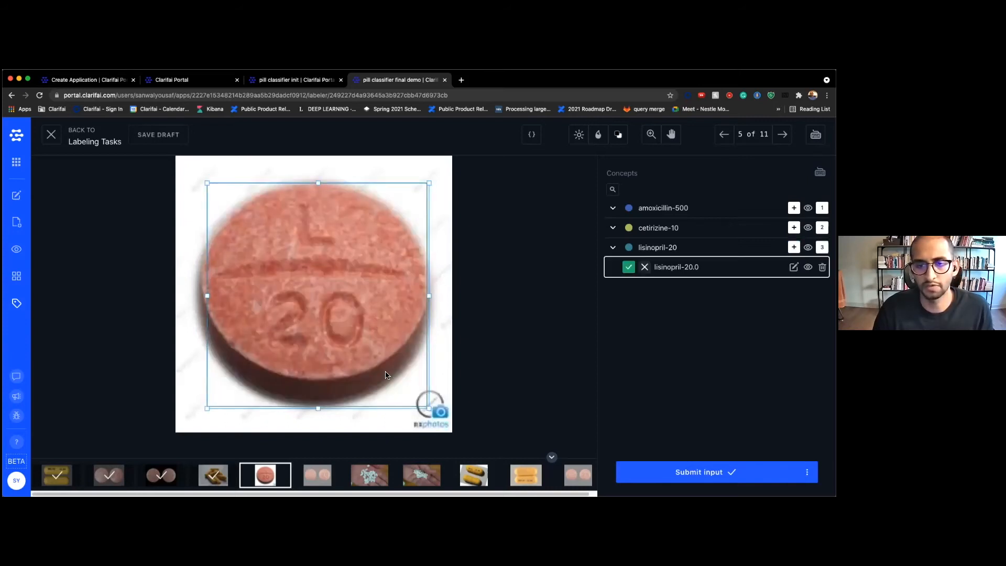
pyautogui.press('Return')
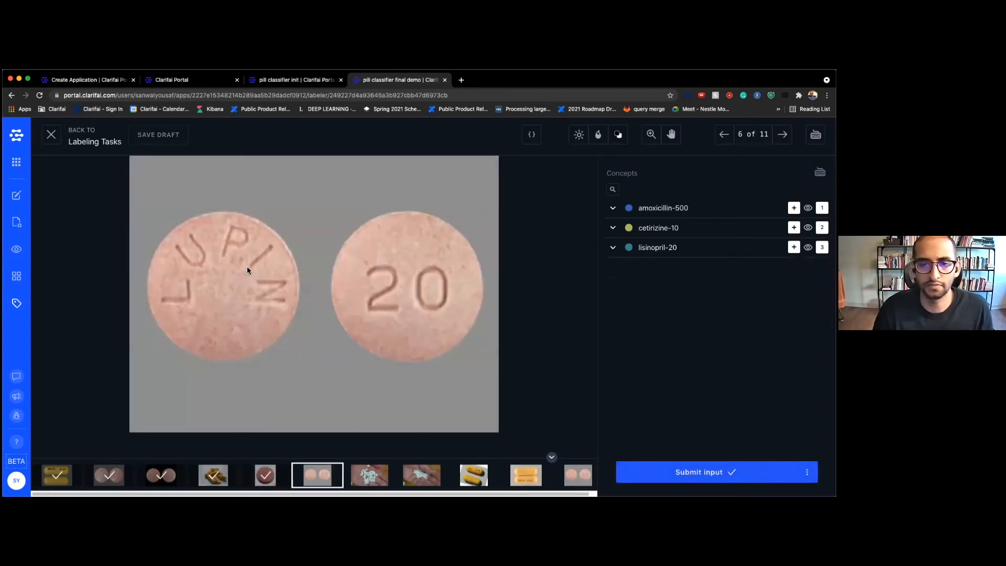
pyautogui.press('3')
pyautogui.moveTo(139, 202)
pyautogui.mouseDown()
pyautogui.moveTo(236, 219)
pyautogui.moveTo(295, 345)
pyautogui.mouseUp()
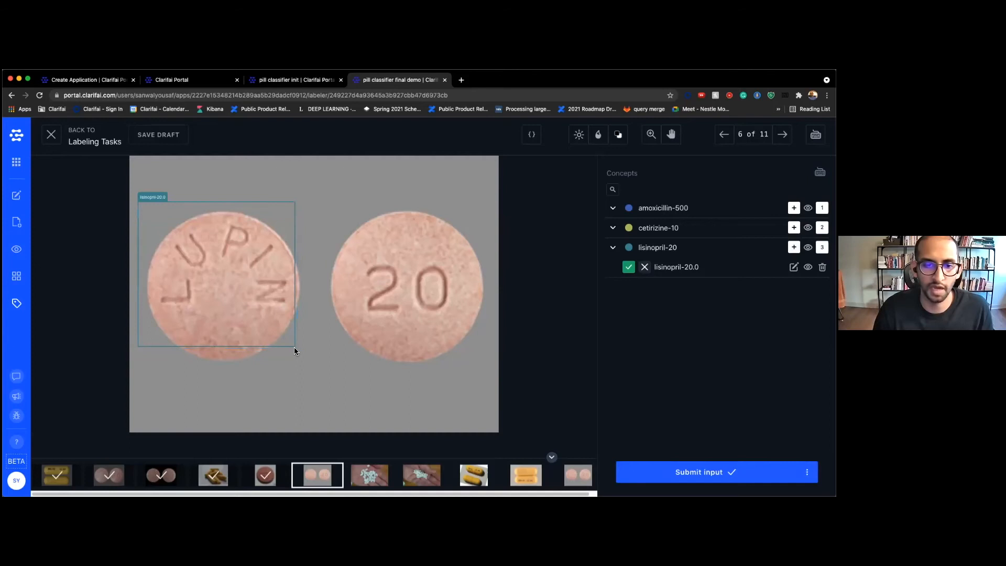
pyautogui.moveTo(297, 349); pyautogui.dragTo(304, 359)
pyautogui.press('3')
pyautogui.moveTo(323, 206); pyautogui.dragTo(489, 369)
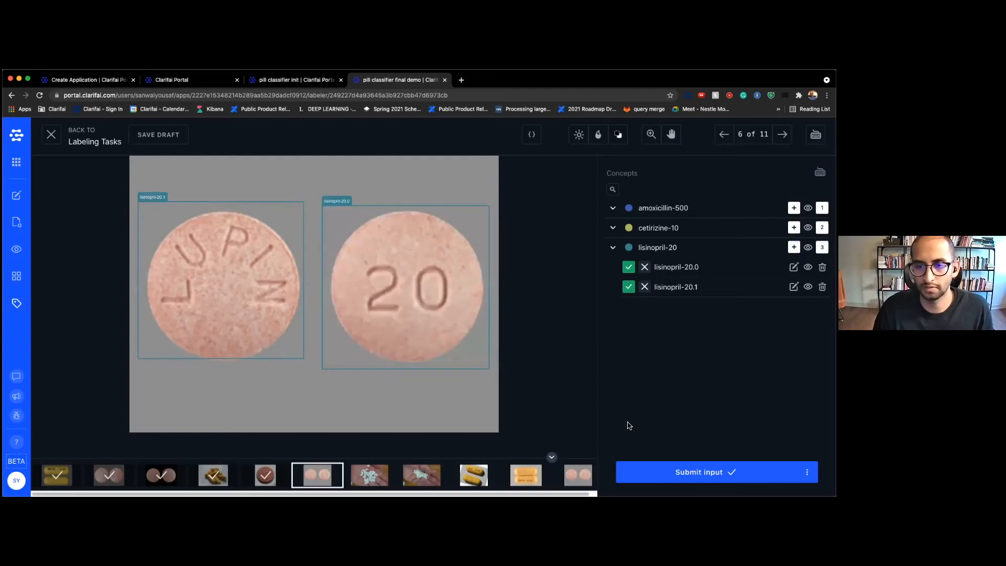
pyautogui.click(641, 470)
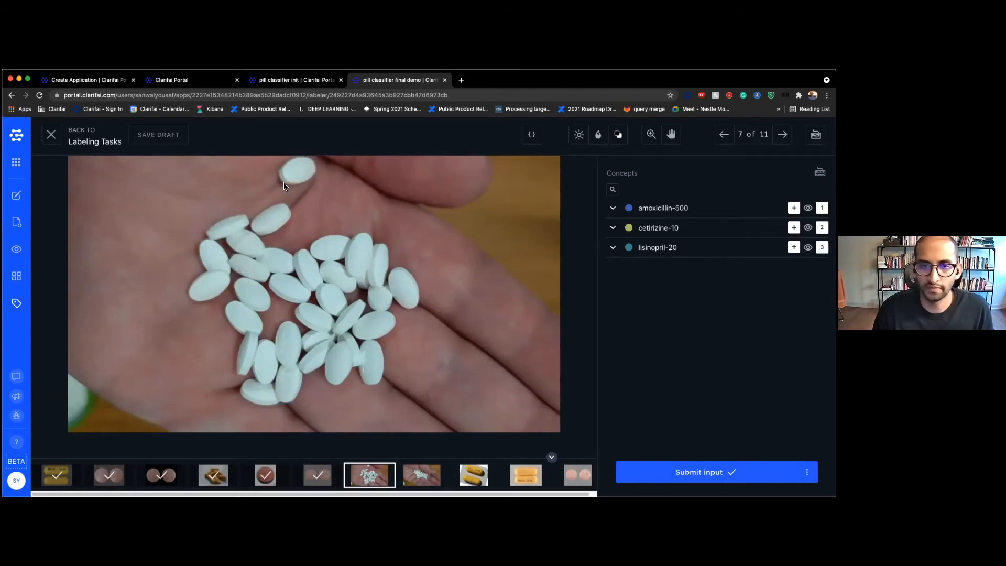
# Draw lisinopril-20 boxes on image 7's pills, then delete five mistaken ones
pyautogui.press('3')
pyautogui.moveTo(275, 160); pyautogui.dragTo(325, 189)
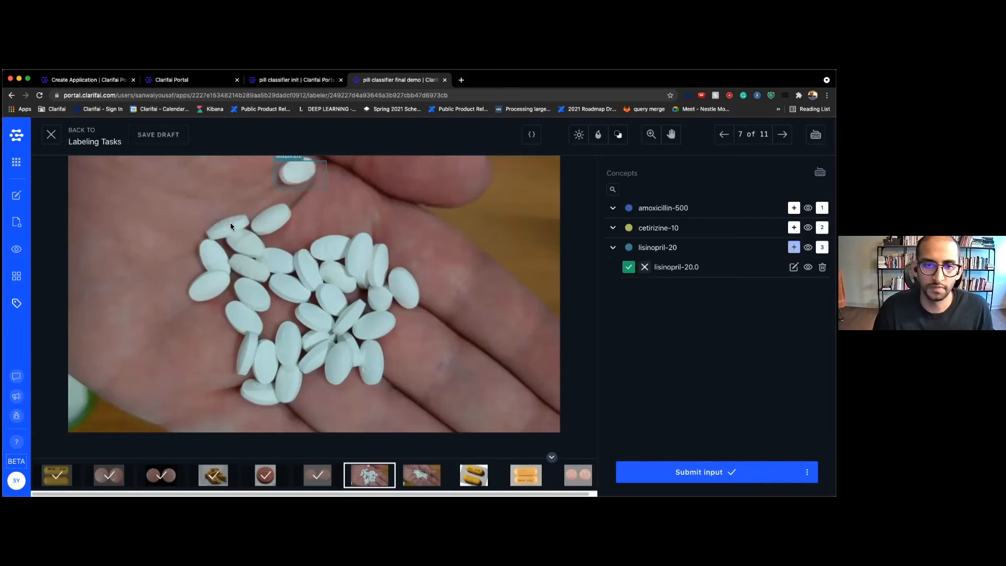
pyautogui.moveTo(246, 210); pyautogui.dragTo(305, 241)
pyautogui.moveTo(202, 213); pyautogui.dragTo(249, 247)
pyautogui.moveTo(193, 267)
pyautogui.mouseDown()
pyautogui.moveTo(257, 305)
pyautogui.moveTo(230, 313)
pyautogui.mouseUp()
pyautogui.moveTo(233, 250); pyautogui.dragTo(280, 286)
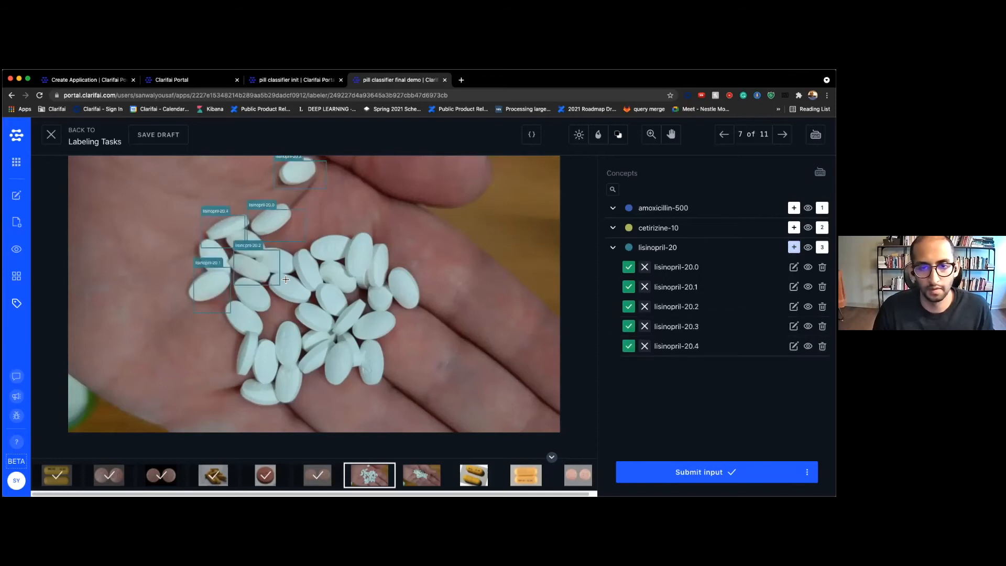
pyautogui.moveTo(297, 249); pyautogui.dragTo(329, 299)
pyautogui.moveTo(329, 236); pyautogui.dragTo(371, 266)
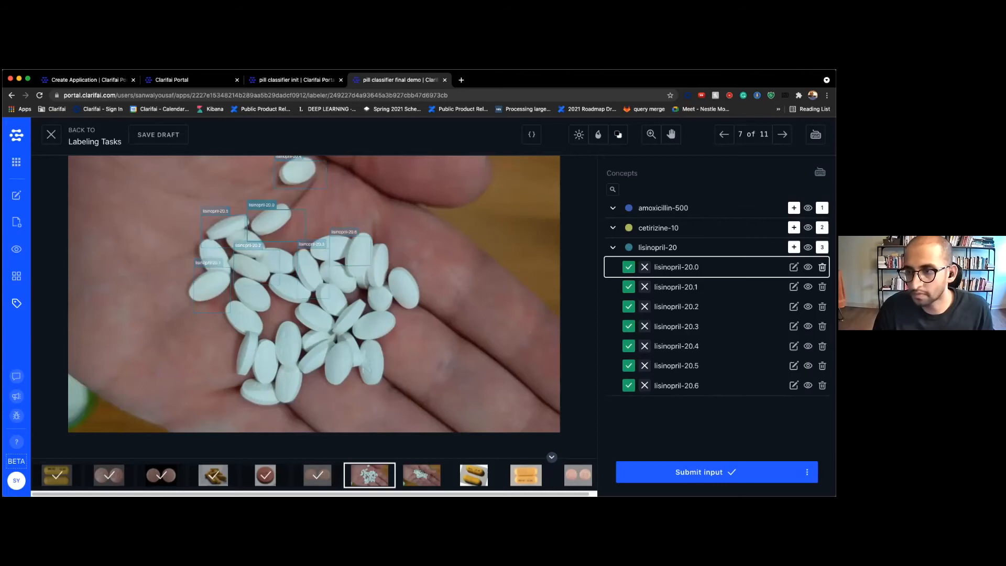
pyautogui.click(822, 267)
pyautogui.click(822, 266)
pyautogui.click(822, 266)
pyautogui.click(822, 267)
pyautogui.click(822, 267)
pyautogui.click(822, 267)
pyautogui.click(822, 267)
# Box the pills in image 7 as cetirizine-10 and submit
pyautogui.press('2')
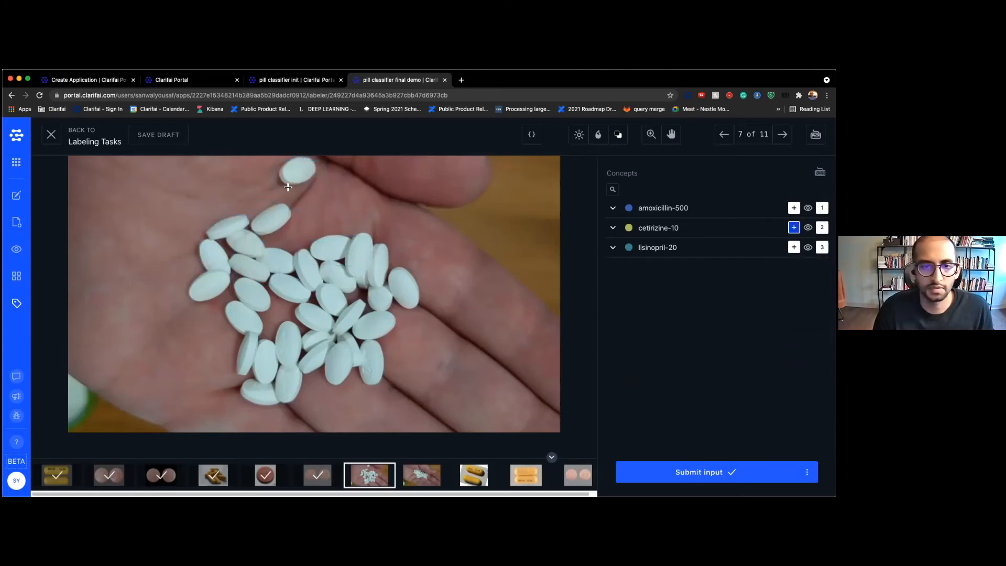
pyautogui.moveTo(276, 157)
pyautogui.mouseDown()
pyautogui.moveTo(327, 195)
pyautogui.moveTo(301, 235)
pyautogui.mouseUp()
pyautogui.moveTo(210, 214)
pyautogui.mouseDown()
pyautogui.moveTo(246, 236)
pyautogui.moveTo(286, 286)
pyautogui.mouseUp()
pyautogui.moveTo(298, 236); pyautogui.dragTo(334, 304)
pyautogui.moveTo(351, 222)
pyautogui.mouseDown()
pyautogui.moveTo(382, 281)
pyautogui.moveTo(420, 307)
pyautogui.mouseUp()
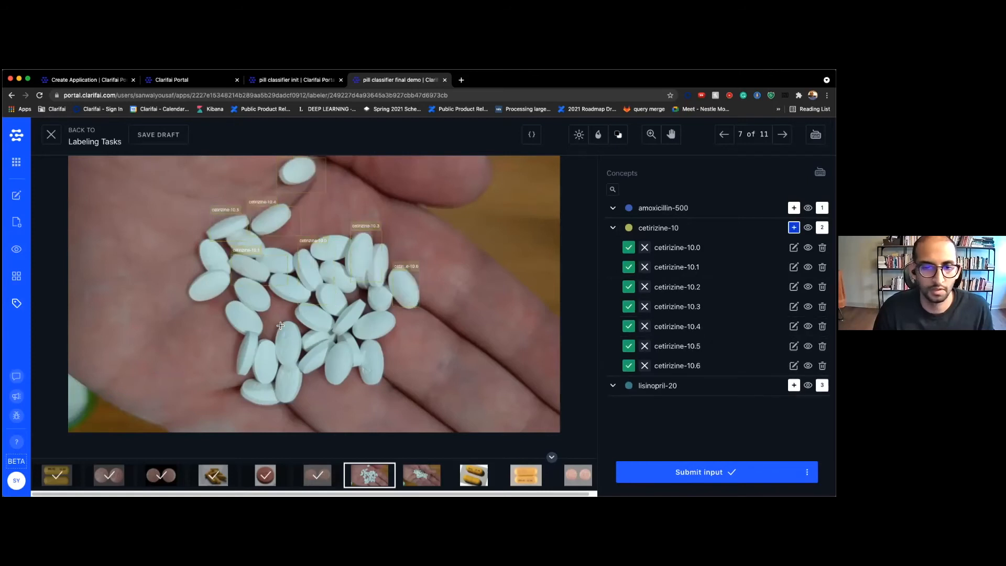
pyautogui.moveTo(277, 315); pyautogui.dragTo(303, 362)
pyautogui.moveTo(223, 291); pyautogui.dragTo(282, 341)
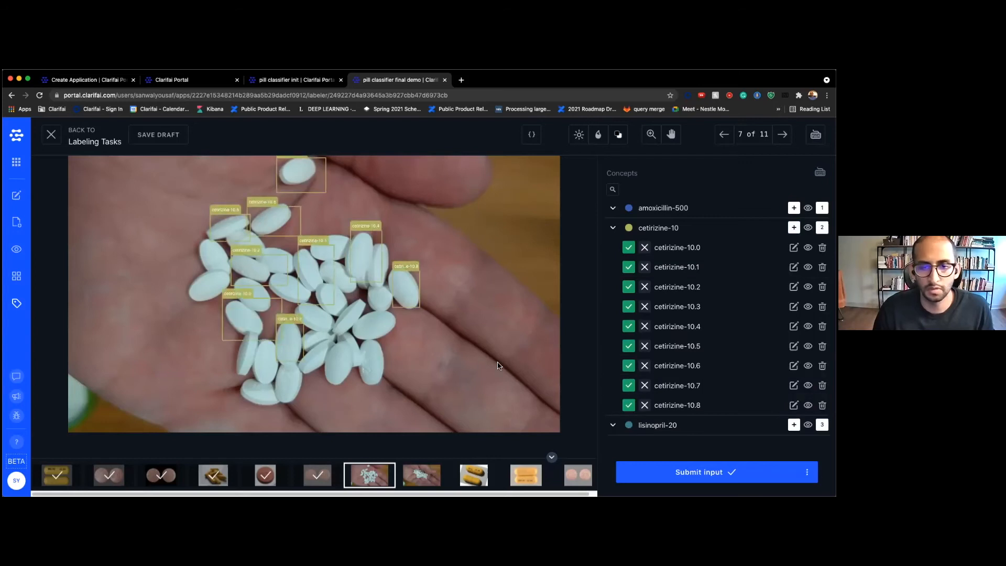
pyautogui.click(651, 469)
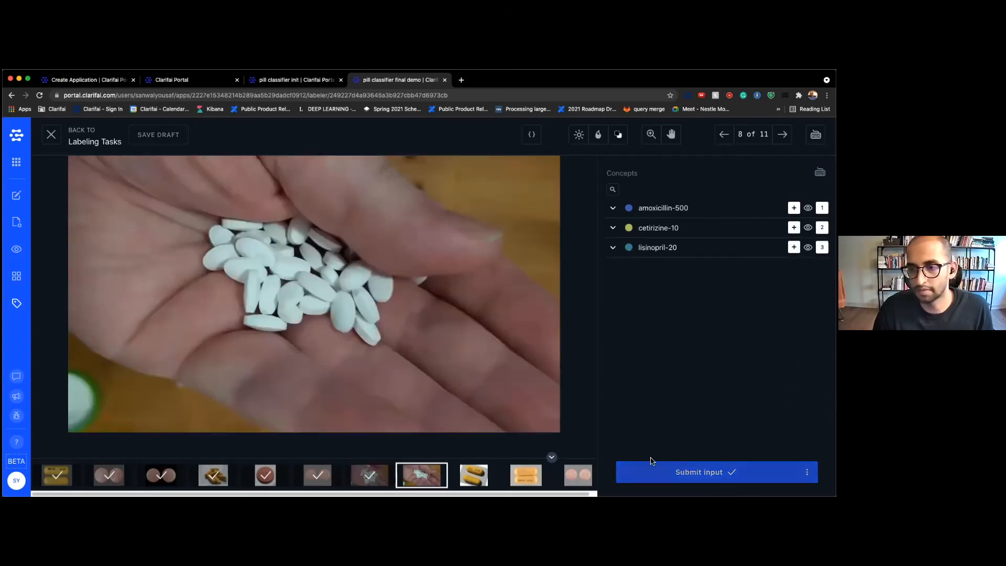
# Box four pills in image 8's pile as cetirizine-10 and submit
pyautogui.press('2')
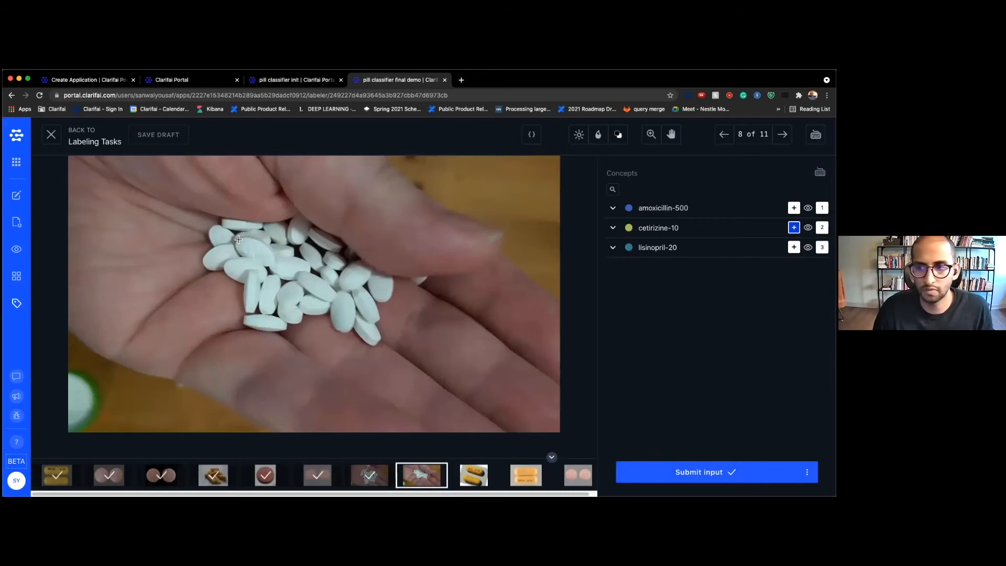
pyautogui.moveTo(237, 237); pyautogui.dragTo(266, 266)
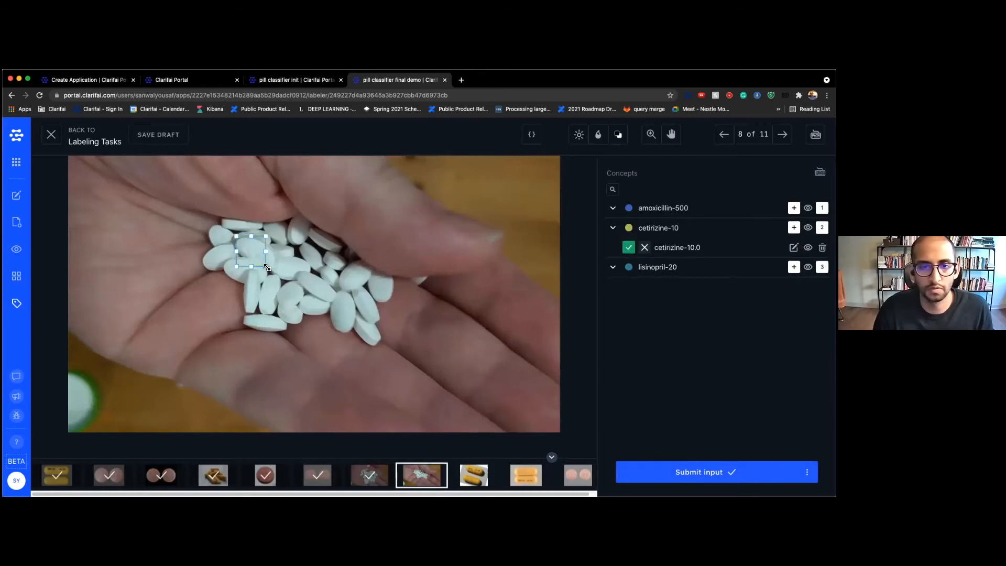
pyautogui.press('2')
pyautogui.moveTo(294, 270); pyautogui.dragTo(381, 321)
pyautogui.press('2')
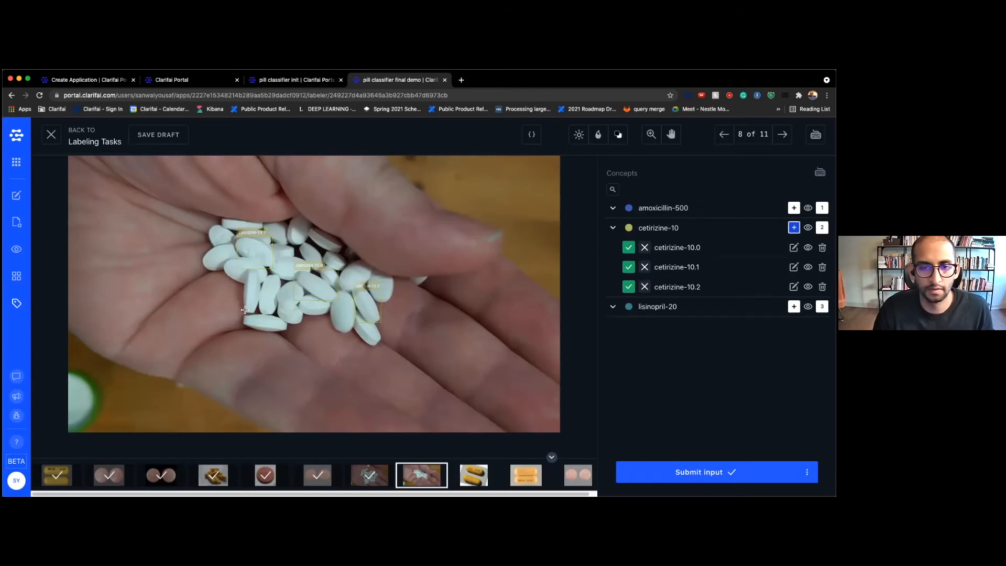
pyautogui.moveTo(244, 300); pyautogui.dragTo(296, 330)
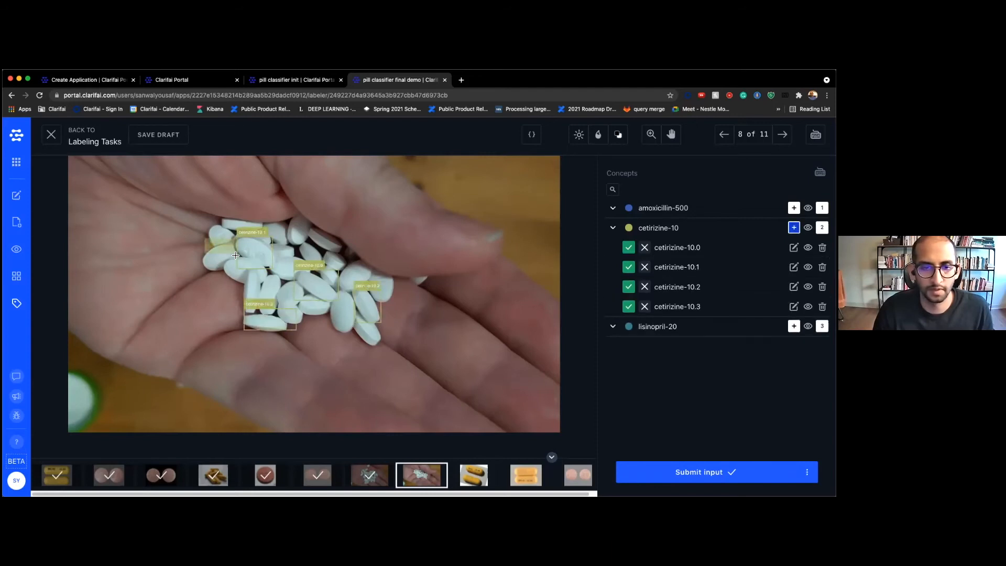
pyautogui.moveTo(204, 230); pyautogui.dragTo(238, 268)
pyautogui.press('Return')
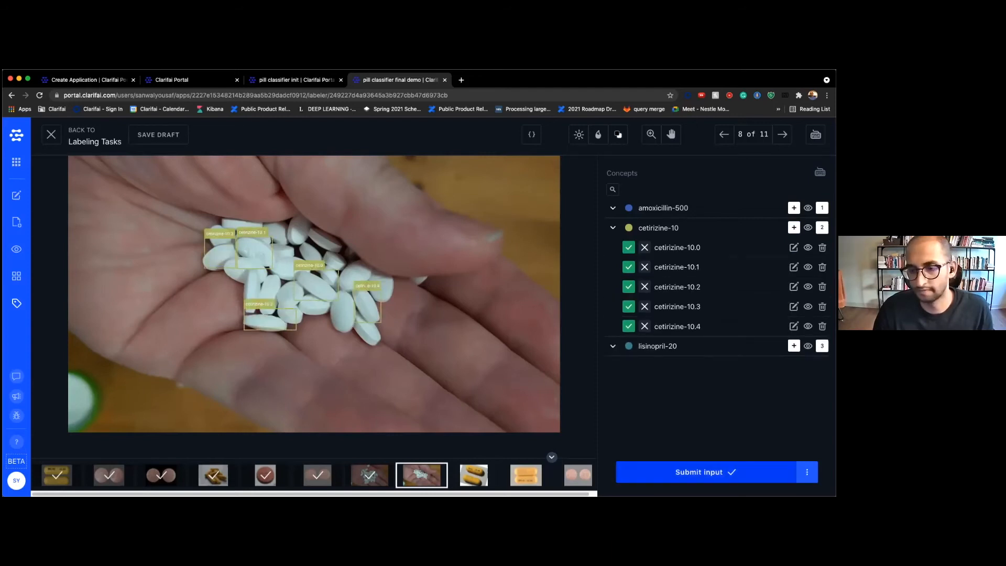
# Box two capsules each in images 9 and 10 as amoxicillin-500, and image 11's two pills as lisinopril-20
pyautogui.press('1')
pyautogui.moveTo(198, 156)
pyautogui.mouseDown()
pyautogui.moveTo(314, 239)
pyautogui.moveTo(446, 293)
pyautogui.mouseUp()
pyautogui.moveTo(166, 282); pyautogui.dragTo(424, 417)
pyautogui.press('Return')
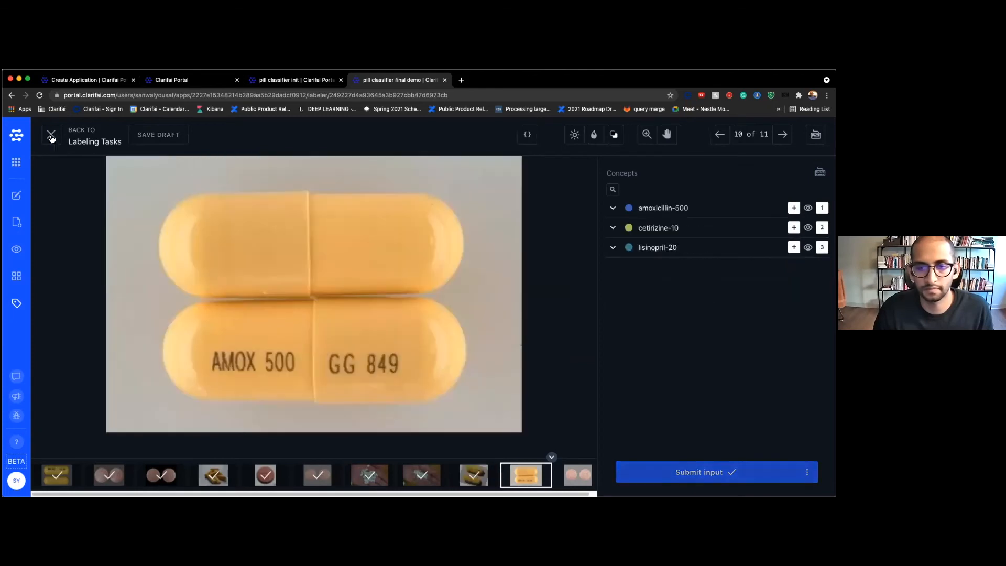
pyautogui.press('1')
pyautogui.moveTo(160, 174); pyautogui.dragTo(458, 296)
pyautogui.moveTo(157, 295); pyautogui.dragTo(478, 414)
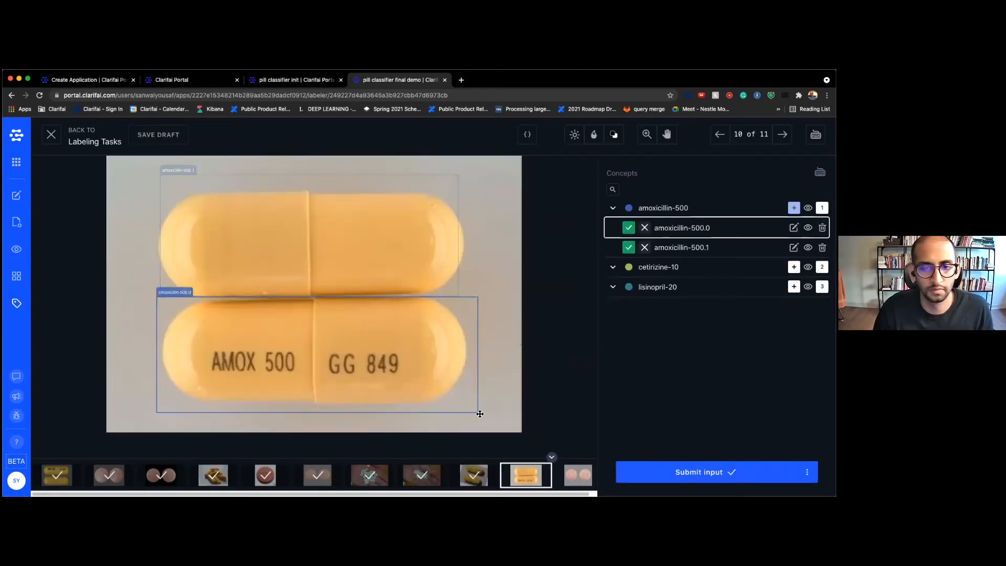
pyautogui.press('Return')
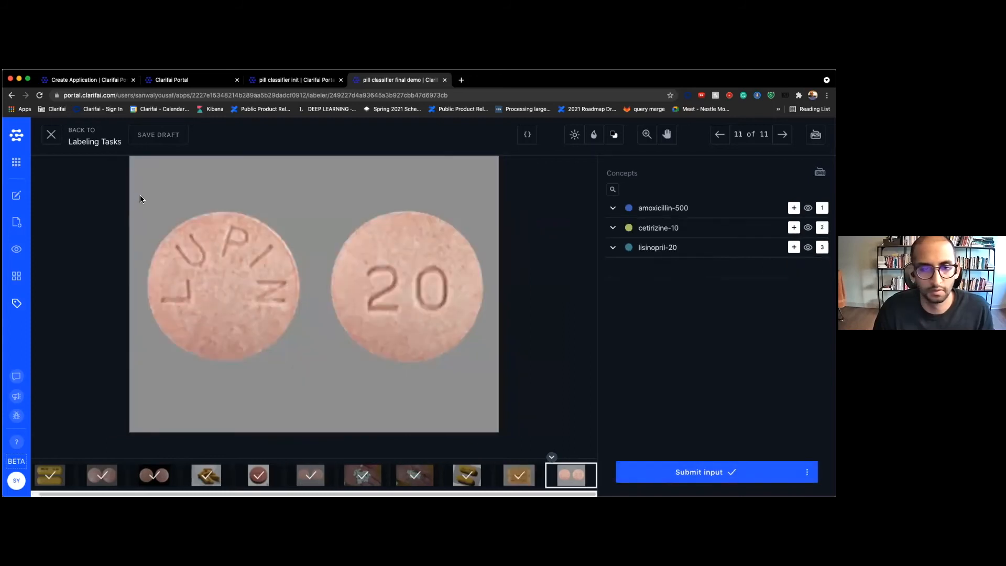
pyautogui.press('3')
pyautogui.moveTo(138, 205); pyautogui.dragTo(304, 367)
pyautogui.moveTo(319, 202); pyautogui.dragTo(492, 378)
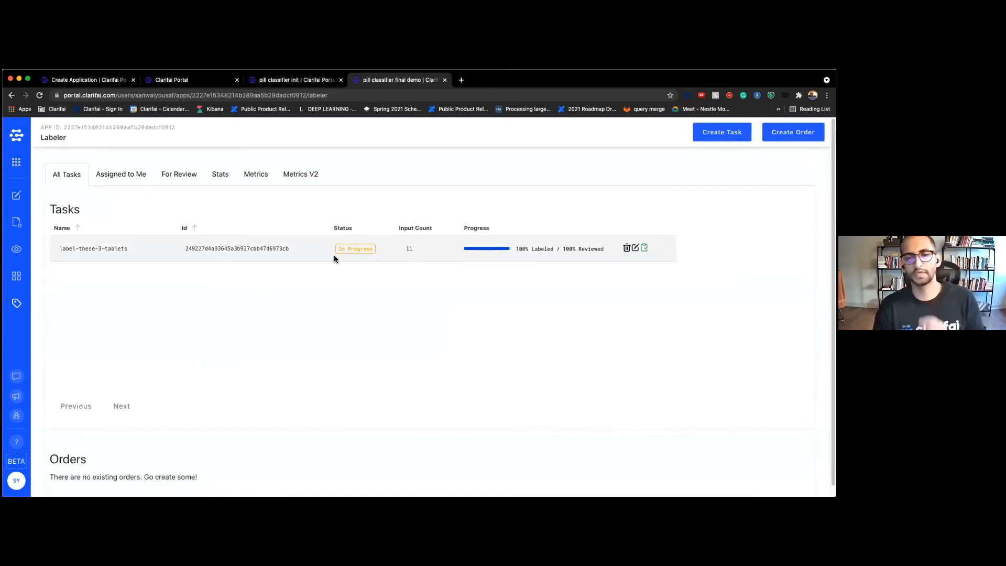
# Open the first AMOX 500 image in Explorer and show its annotation boxes
pyautogui.click(18, 250)
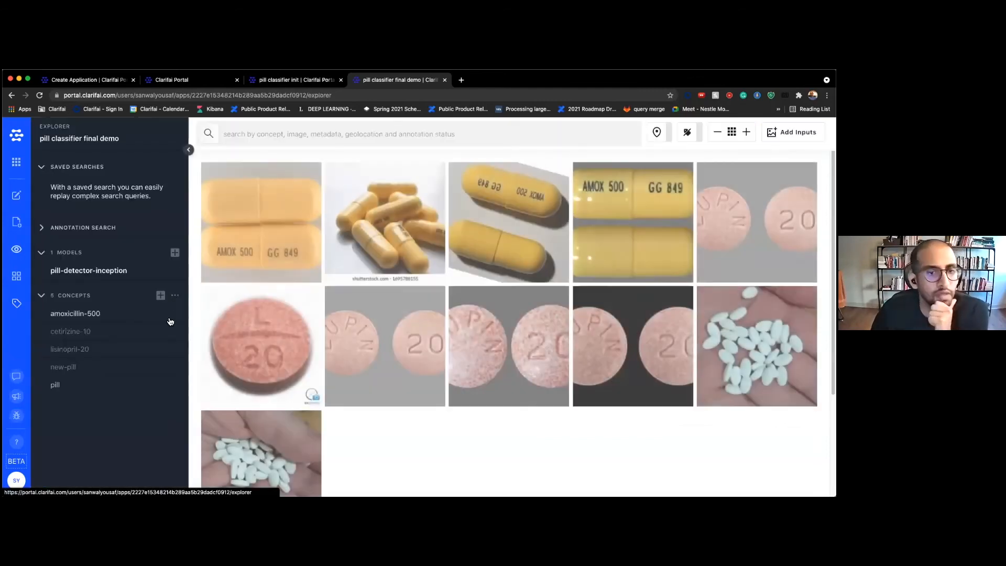
pyautogui.click(254, 247)
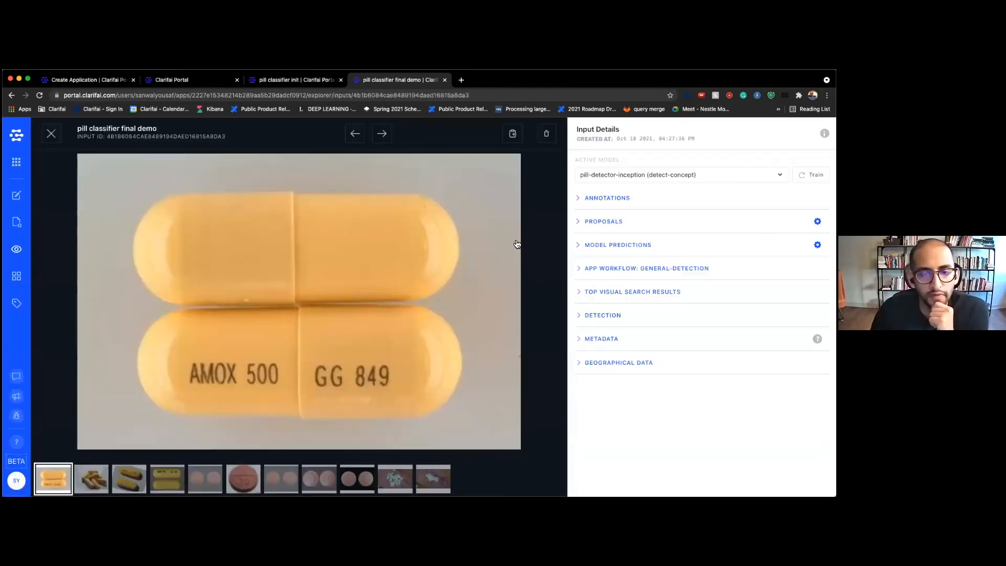
pyautogui.click(587, 199)
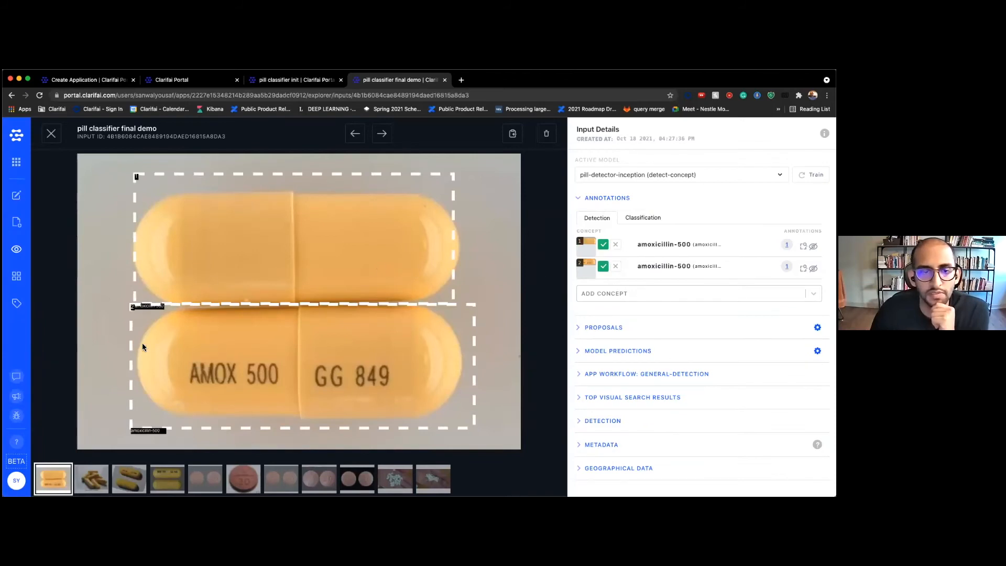
# Go to the Model Gallery and start creating a custom model
pyautogui.click(17, 276)
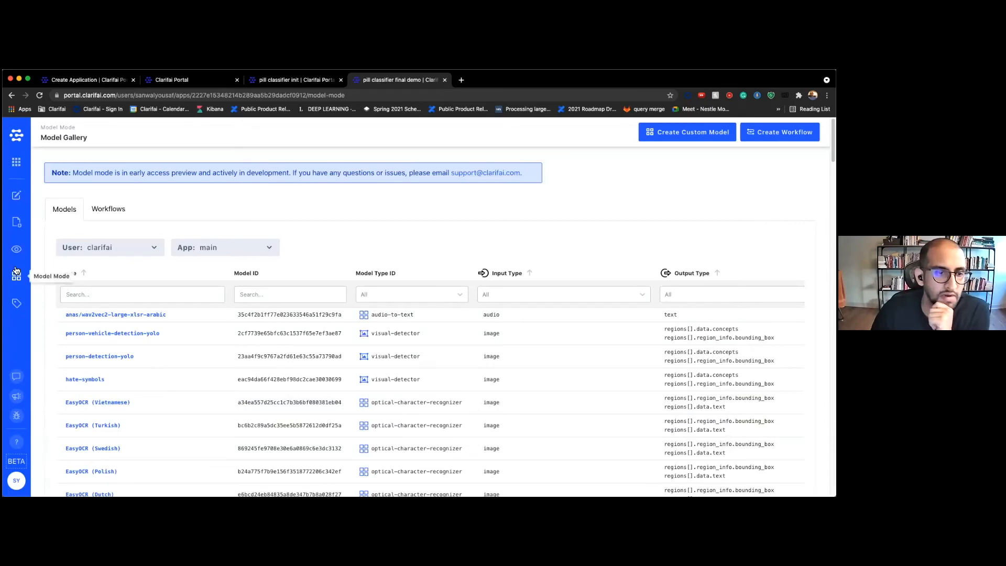
pyautogui.click(16, 255)
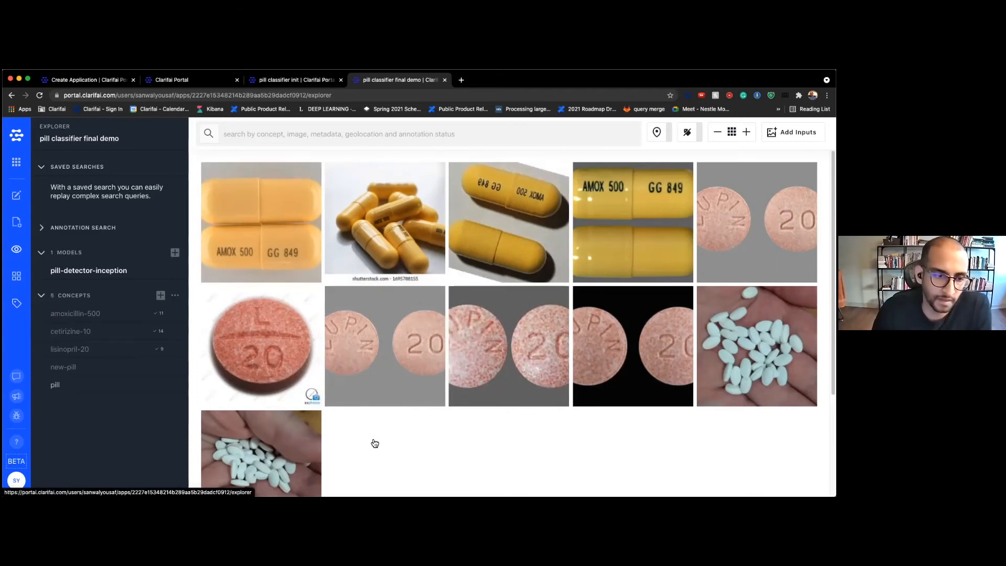
pyautogui.click(18, 286)
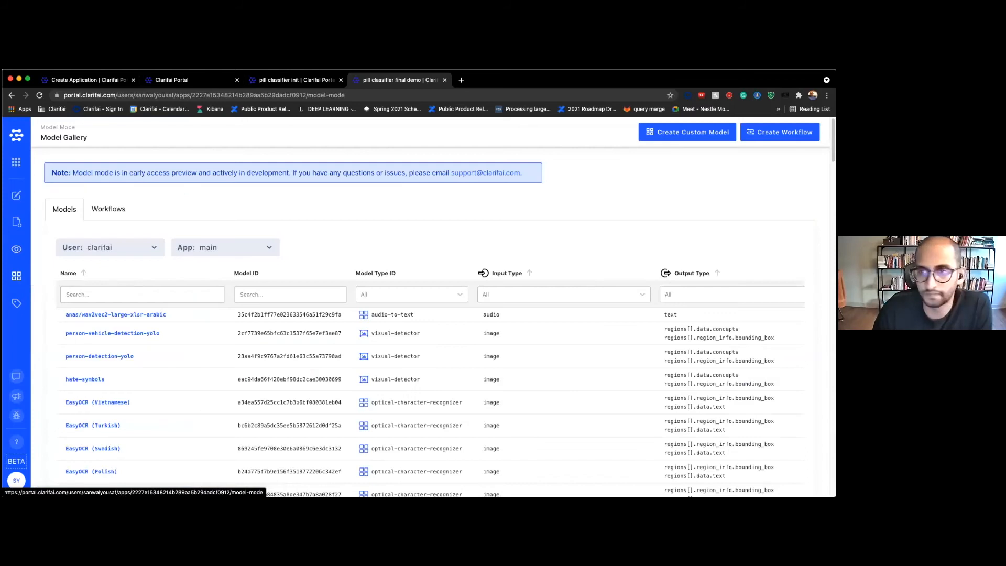
pyautogui.click(687, 133)
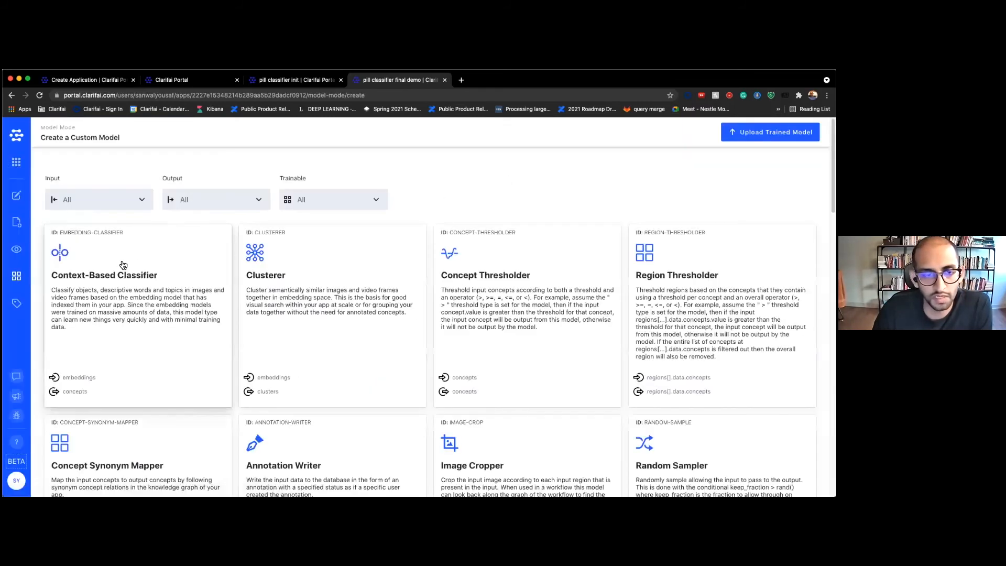
# Choose the Context-Based Classifier type and name the model perceive-pill-classification
pyautogui.click(124, 265)
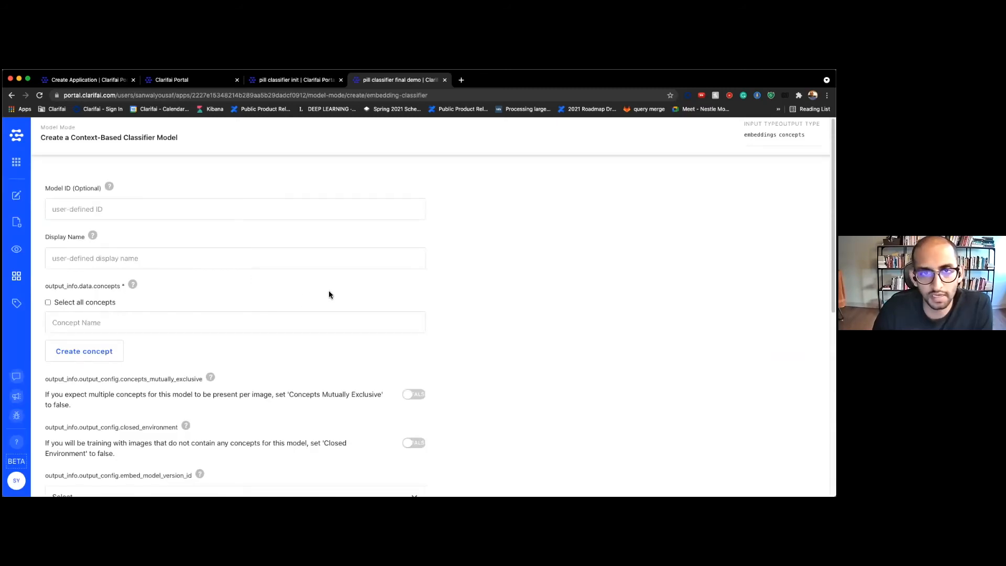
pyautogui.click(314, 262)
pyautogui.write('percei')
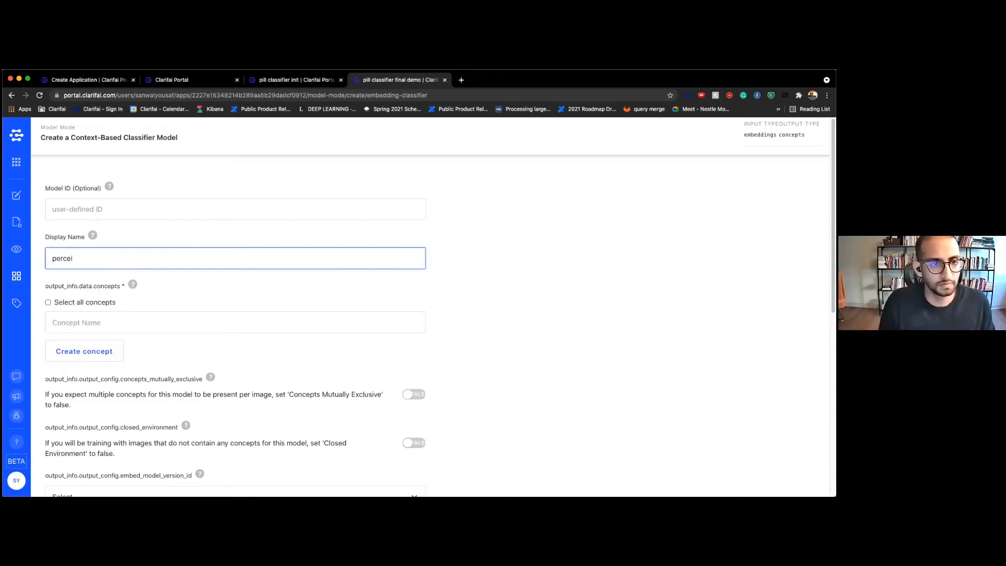
pyautogui.write('ve-pill-dete')
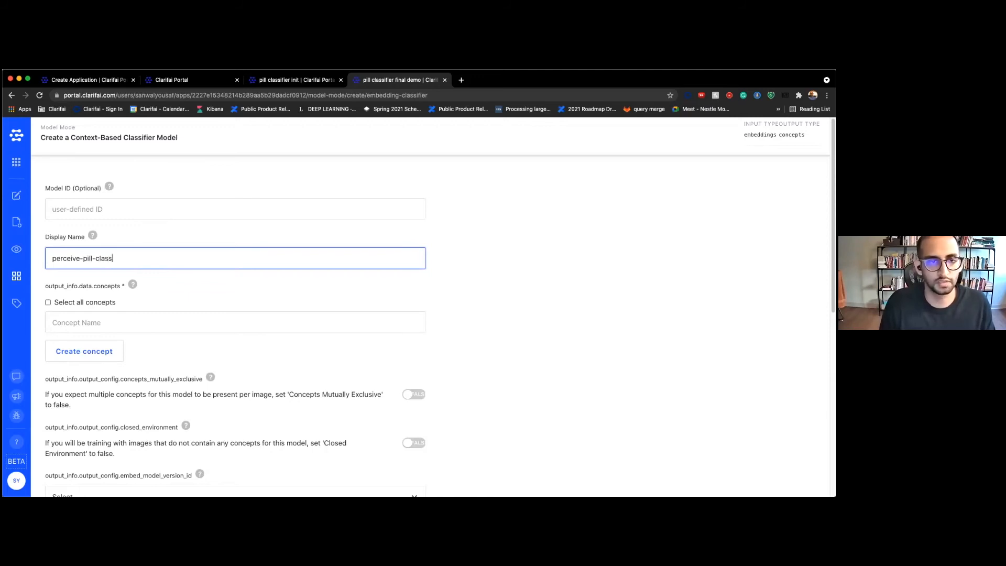
pyautogui.write('catin')
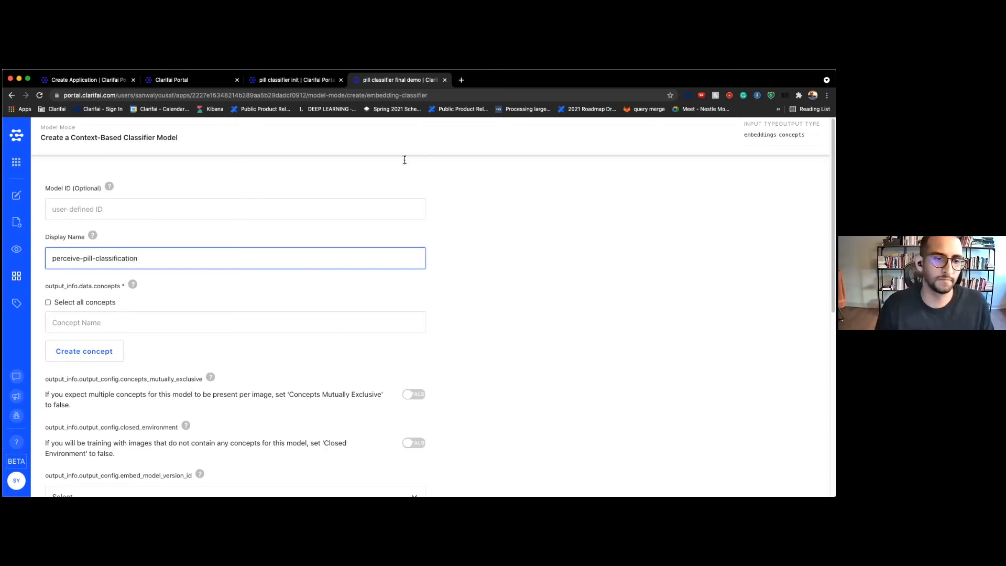
# Add amoxicillin-500, cetirizine-10 and lisinopril-20 as the model's concepts
pyautogui.click(205, 322)
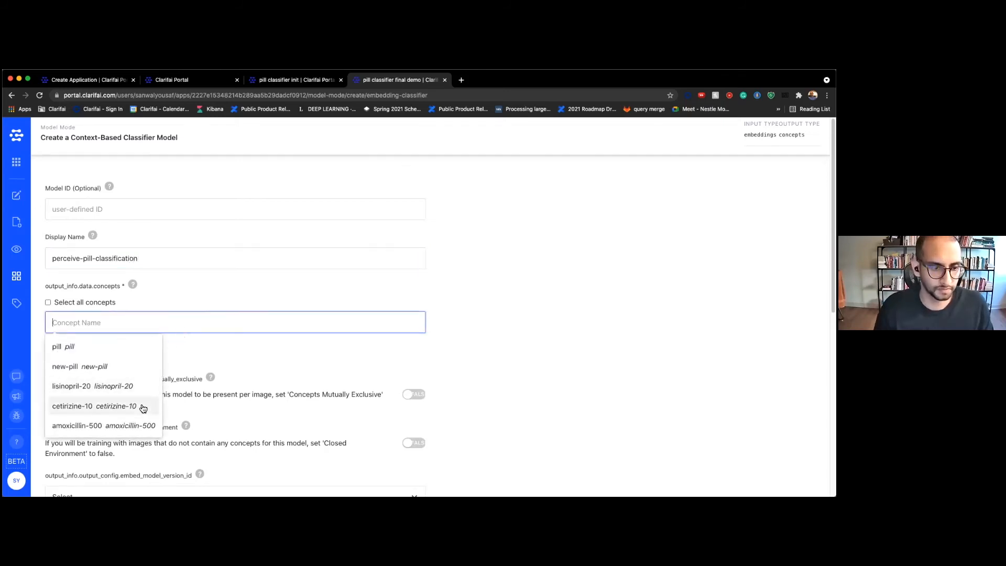
pyautogui.click(133, 426)
pyautogui.click(132, 404)
pyautogui.click(125, 396)
pyautogui.click(517, 291)
# Leave Concepts Mutually Exclusive off, create the model and launch its training
pyautogui.scroll(-3, 517, 291)
pyautogui.scroll(-1, 525, 325)
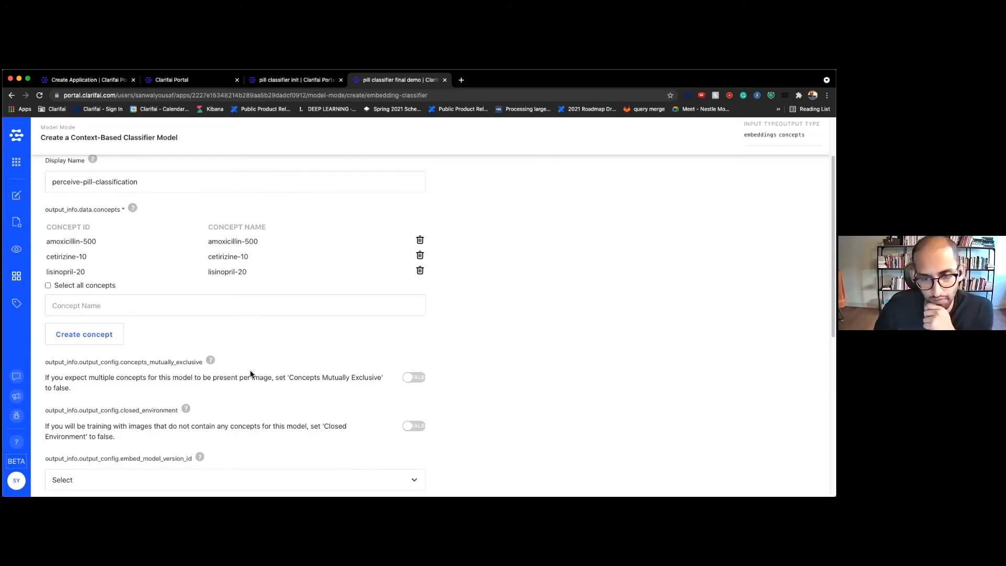
pyautogui.scroll(-1, 517, 360)
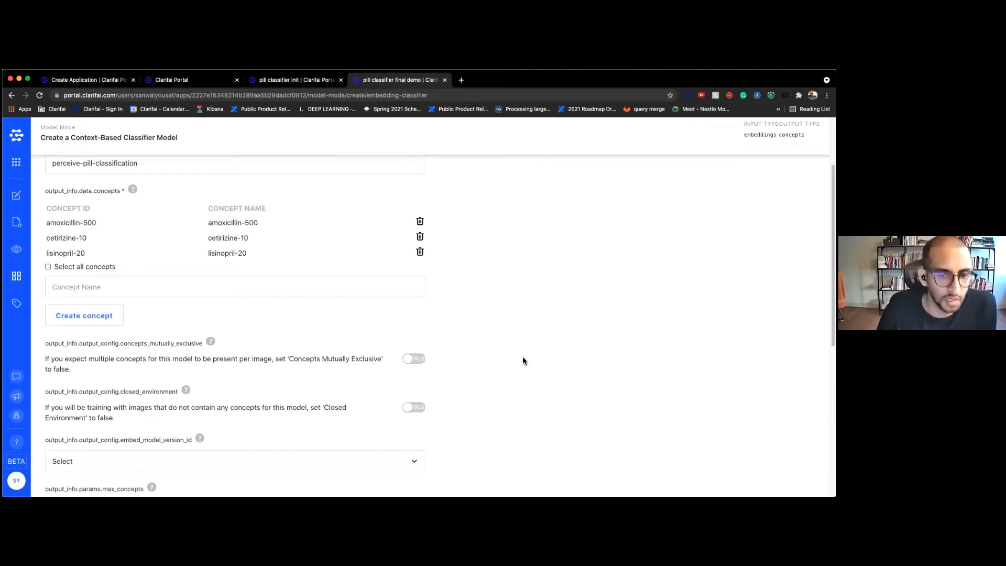
pyautogui.click(418, 358)
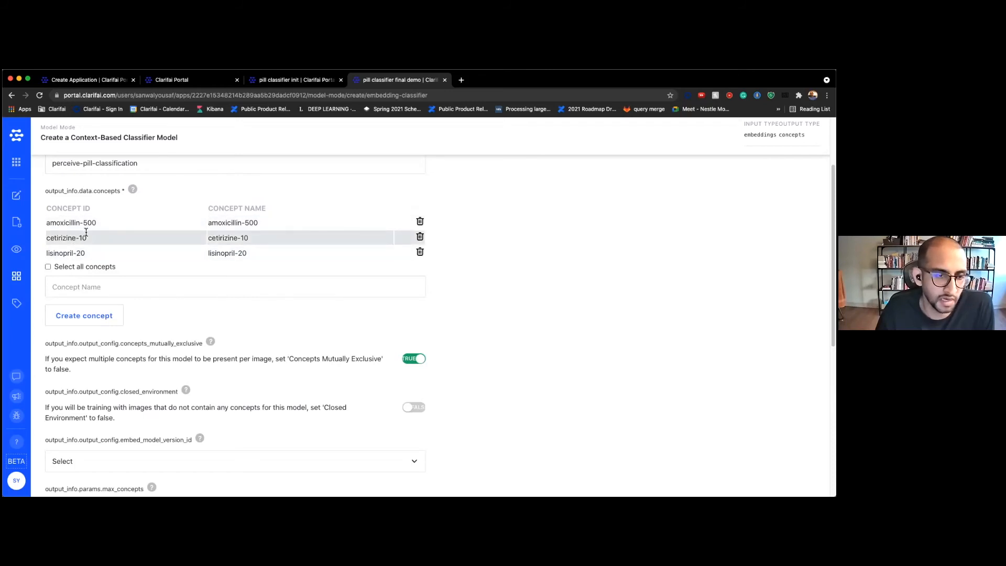
pyautogui.click(416, 361)
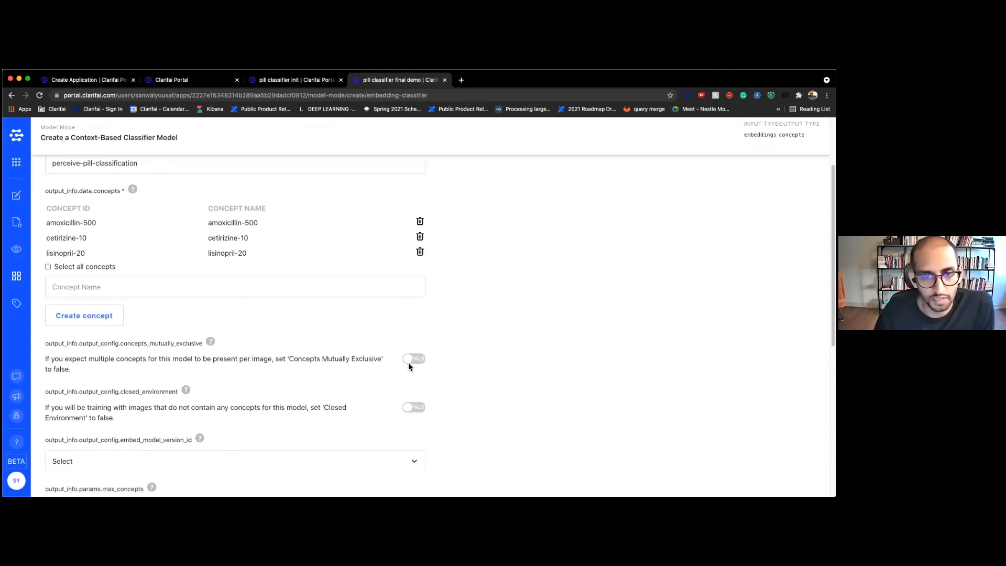
pyautogui.scroll(-1, 512, 338)
pyautogui.scroll(-4, 511, 338)
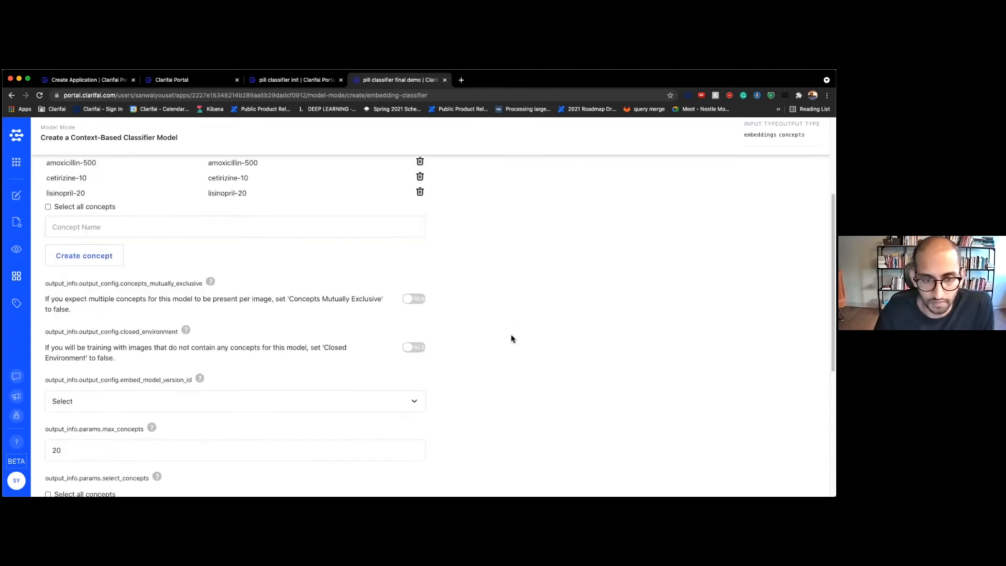
pyautogui.scroll(3, 511, 336)
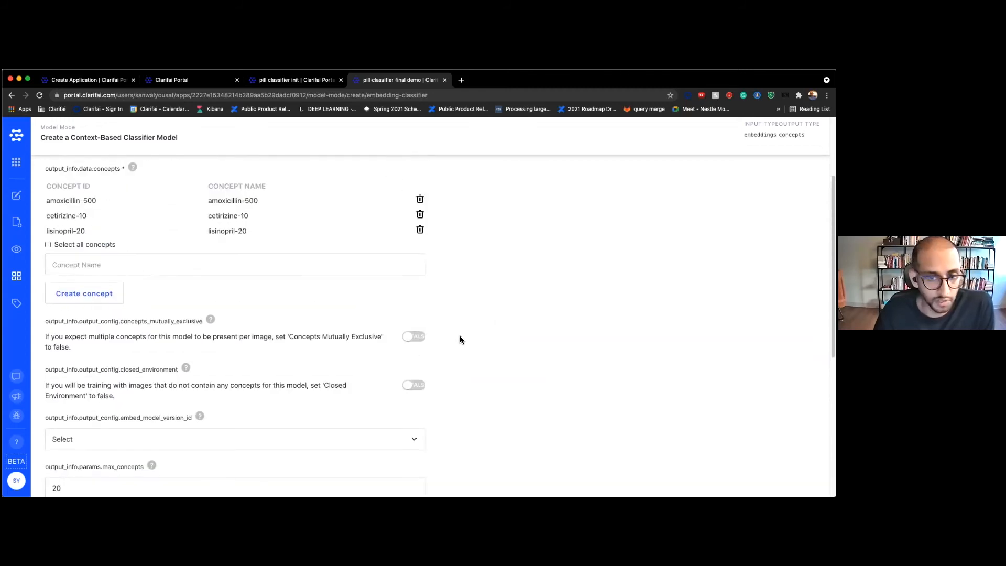
pyautogui.scroll(-5, 460, 337)
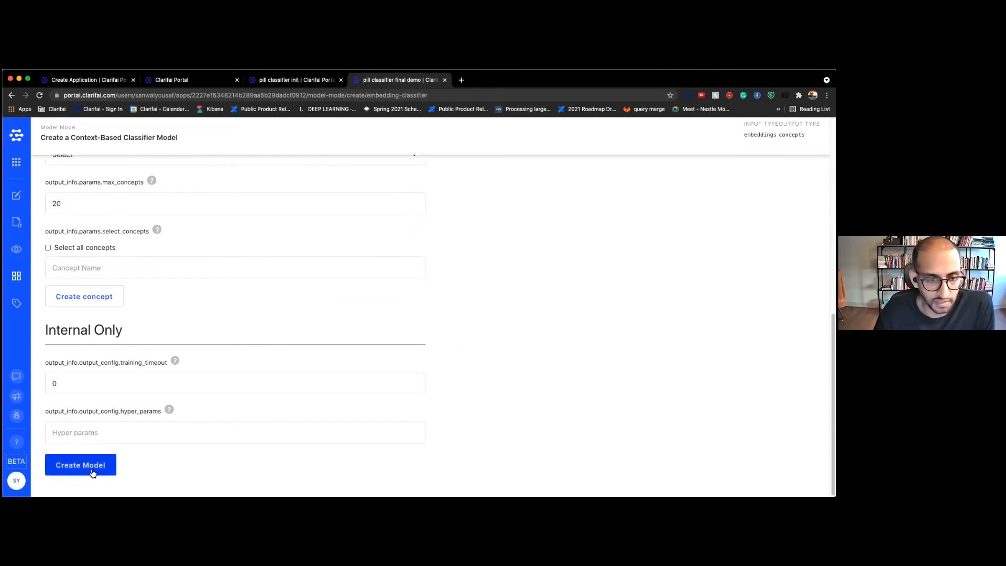
pyautogui.click(92, 473)
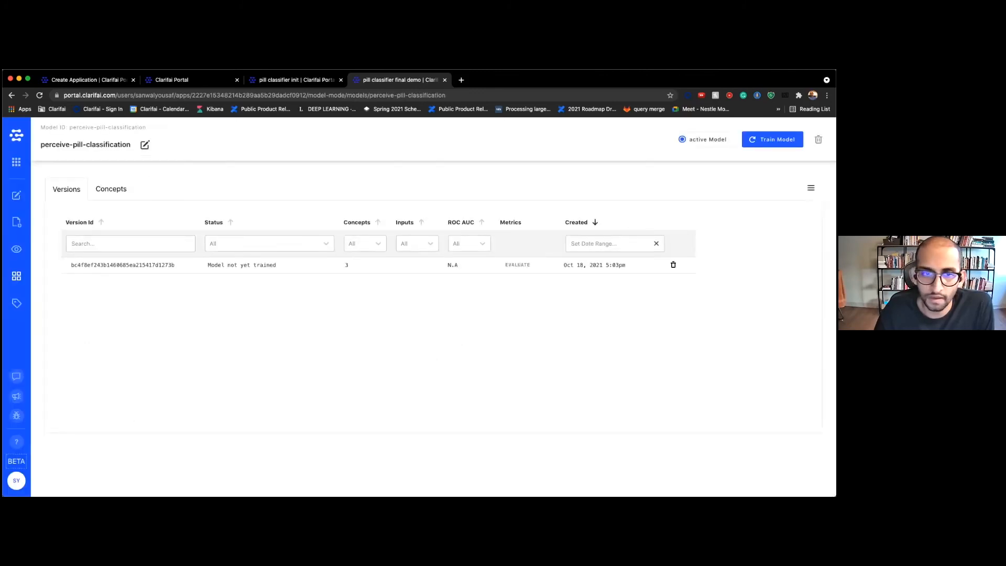
pyautogui.click(765, 139)
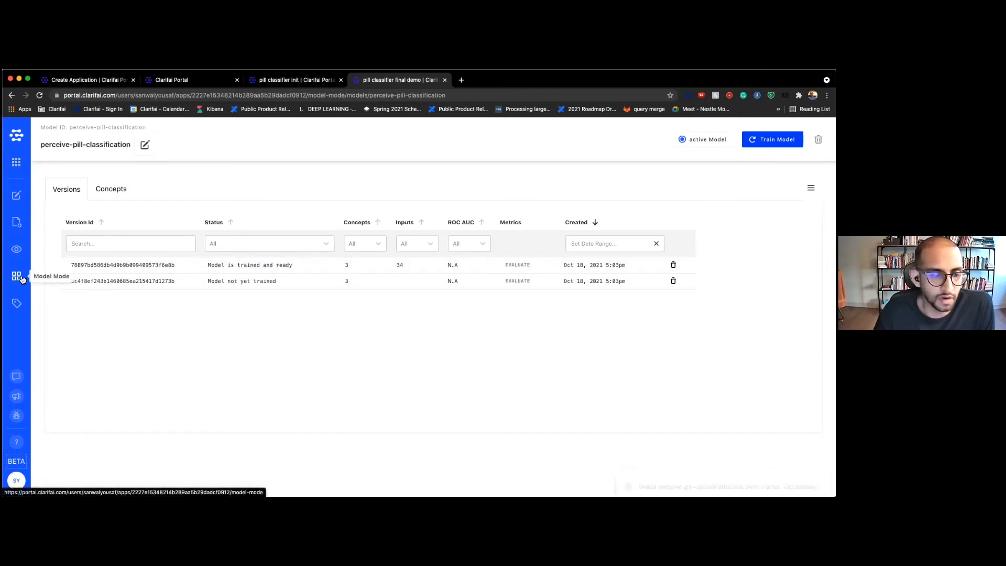
# Once the model version is trained, return to the app's pill image Explorer
pyautogui.click(28, 253)
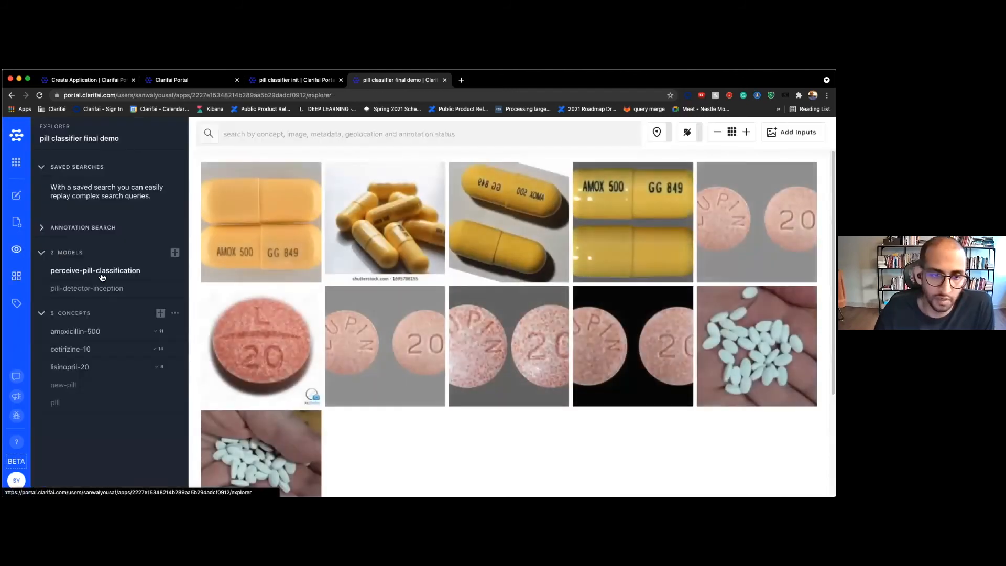
# Browse the pill classifier init app's pill images and its model area for comparison
pyautogui.click(293, 81)
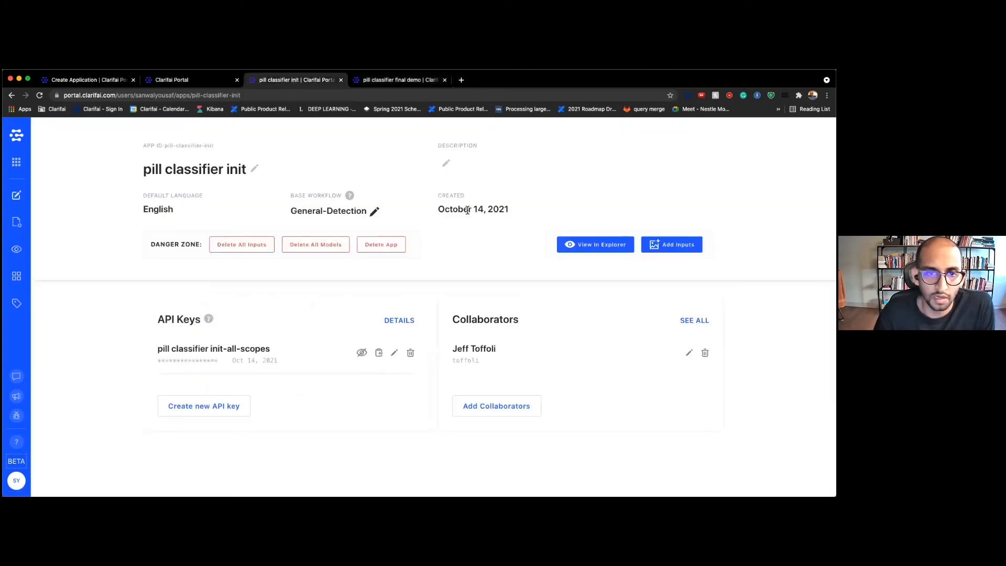
pyautogui.click(579, 246)
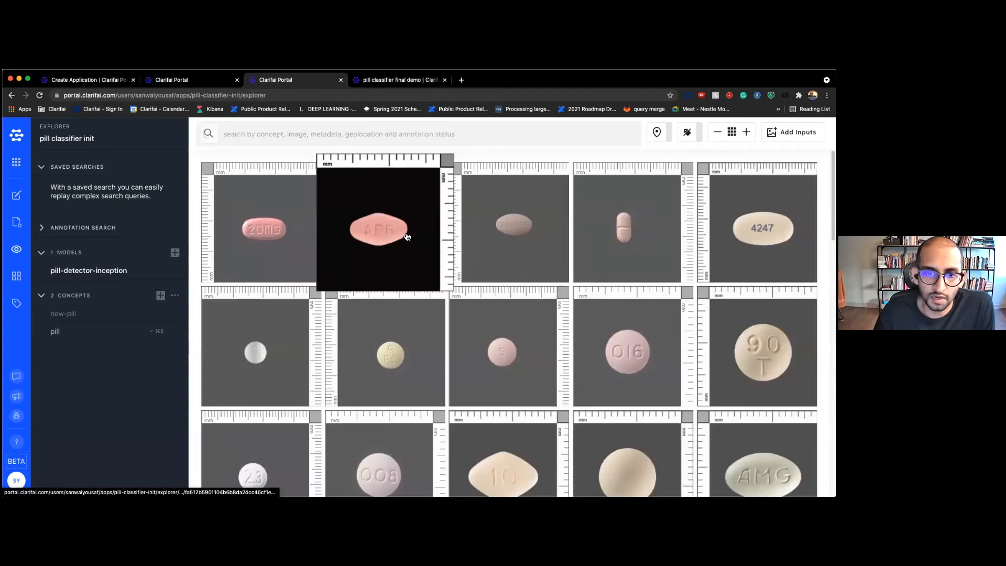
pyautogui.scroll(-3, 367, 270)
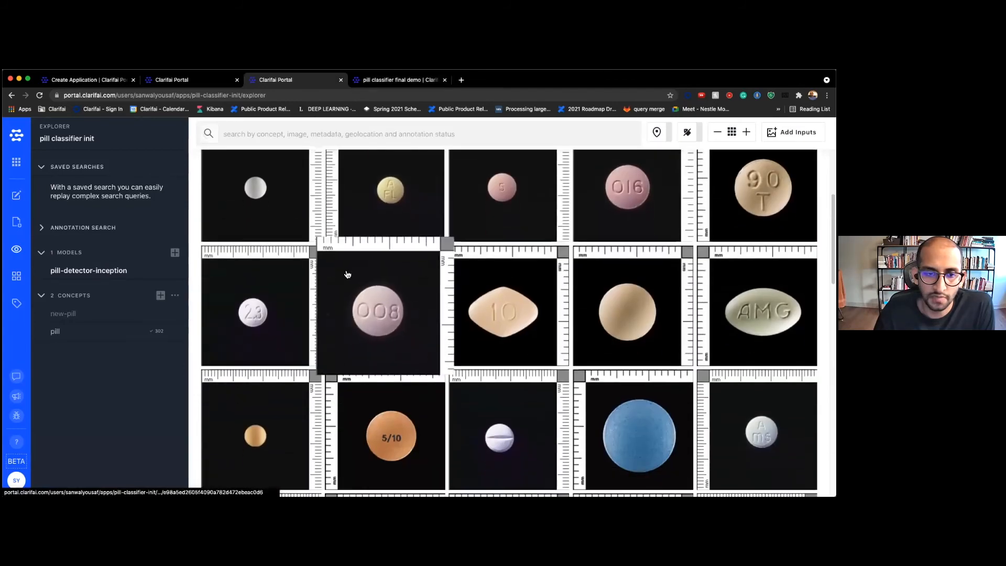
pyautogui.scroll(-2, 260, 271)
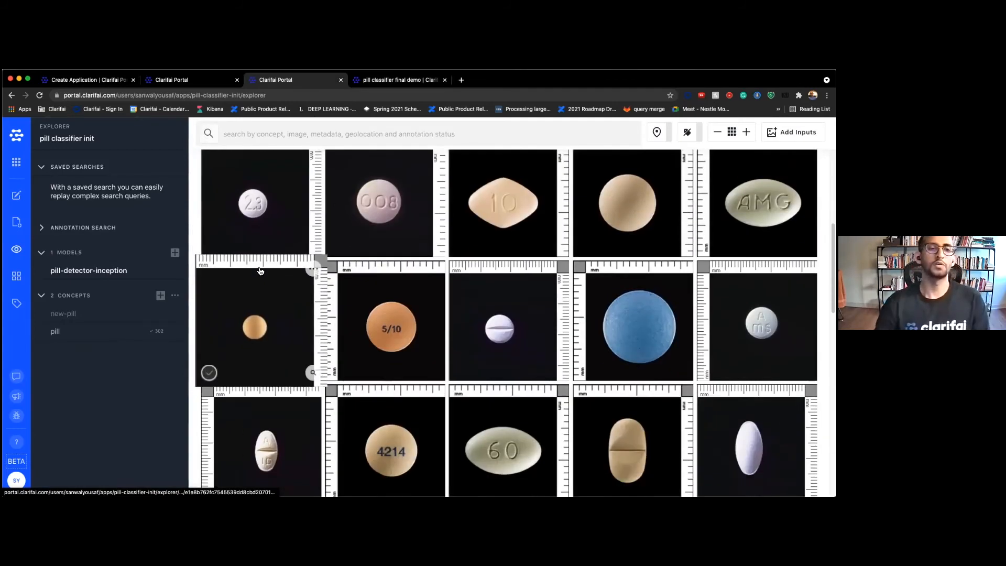
pyautogui.scroll(-4, 263, 285)
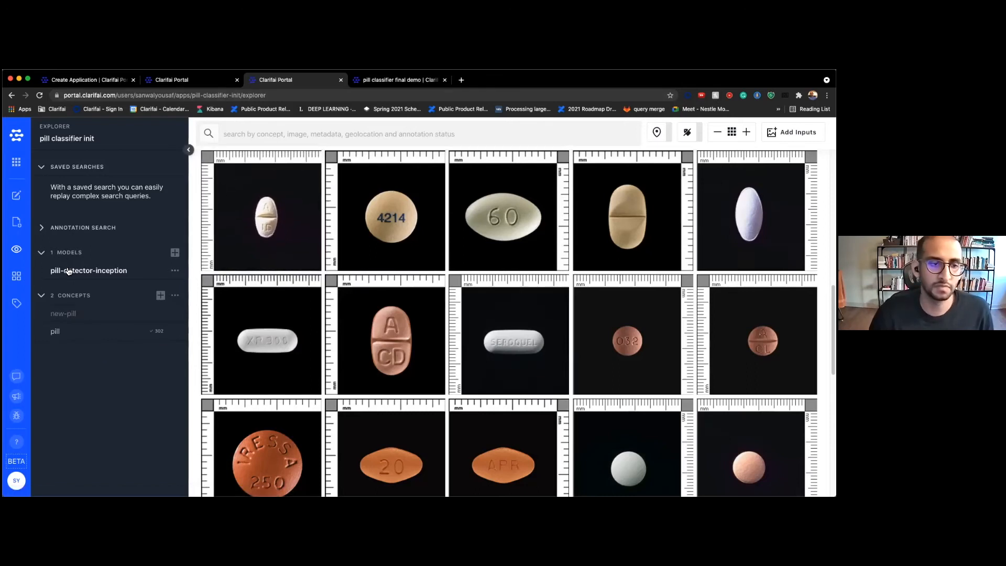
pyautogui.click(17, 276)
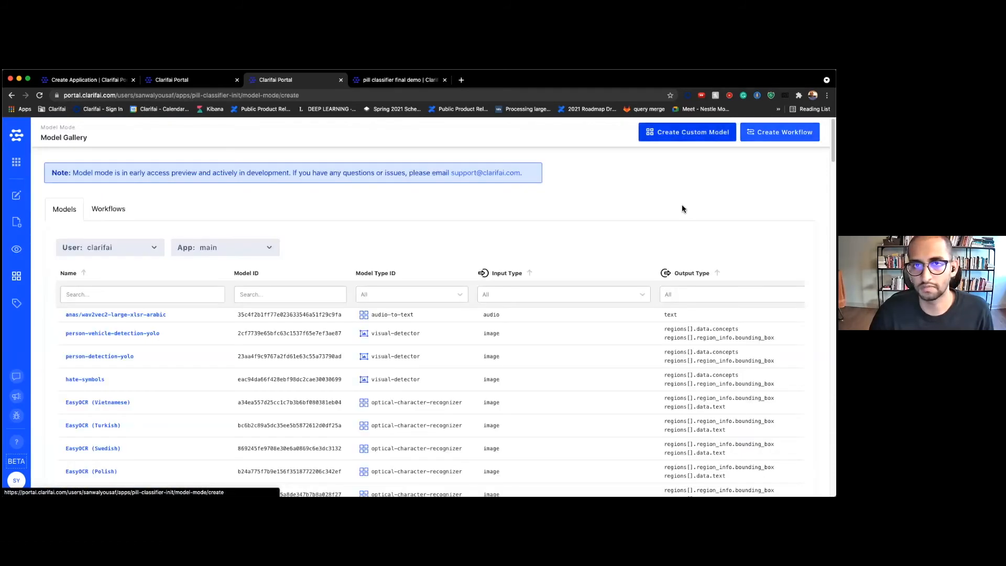
pyautogui.scroll(-20, 676, 215)
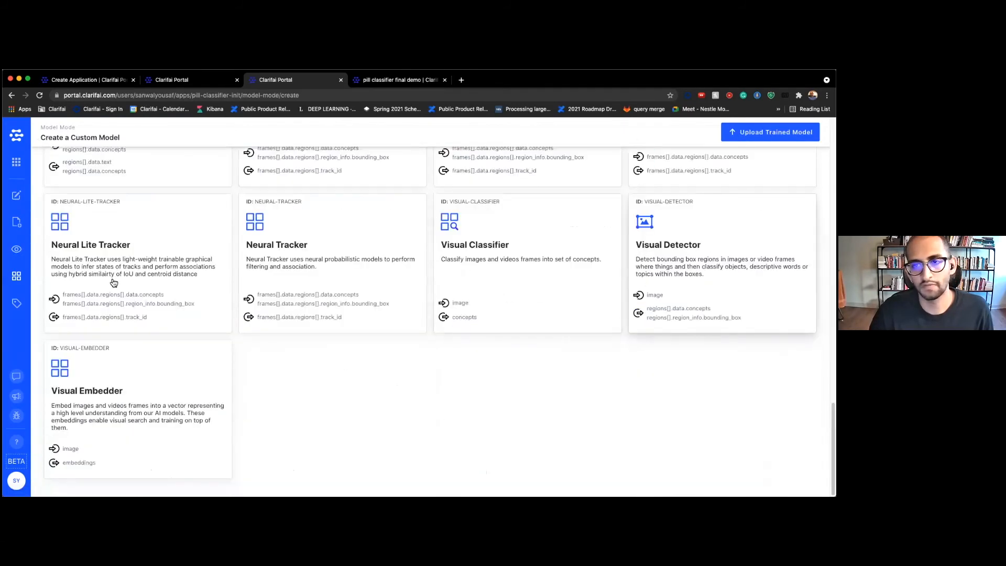
pyautogui.click(17, 249)
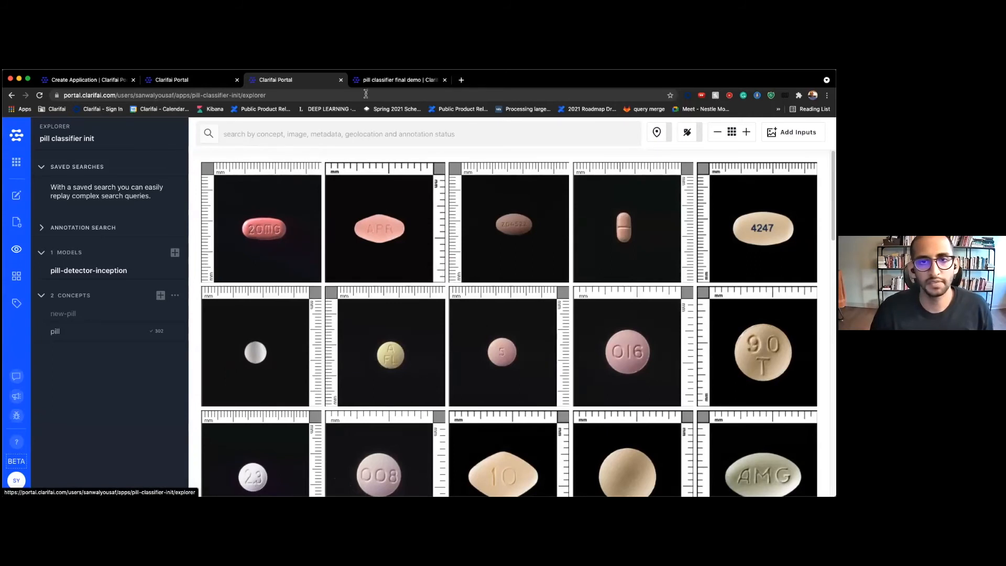
# Back in the pill classifier final demo app, open its model gallery and start a new workflow
pyautogui.click(392, 80)
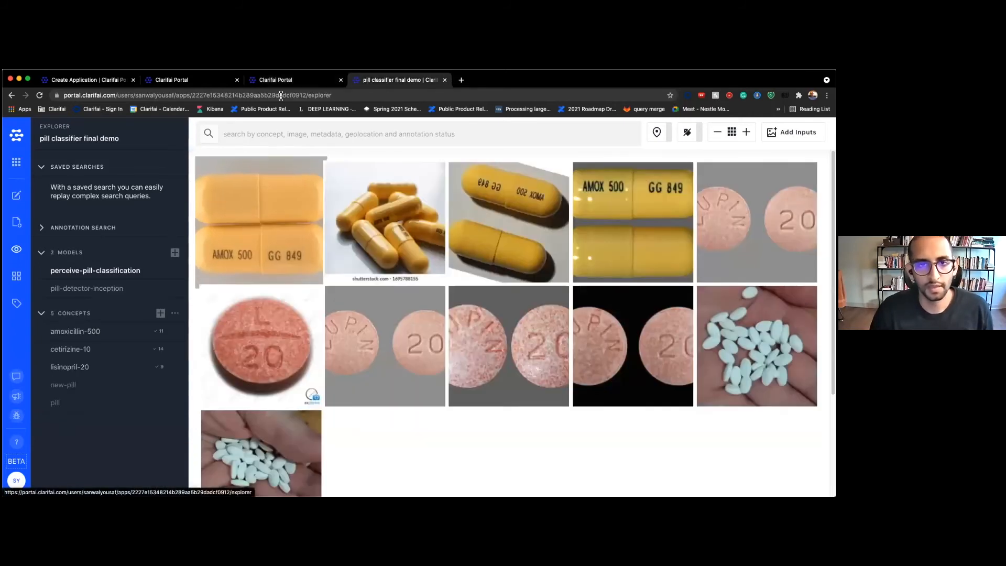
pyautogui.click(280, 79)
pyautogui.scroll(-5, 341, 278)
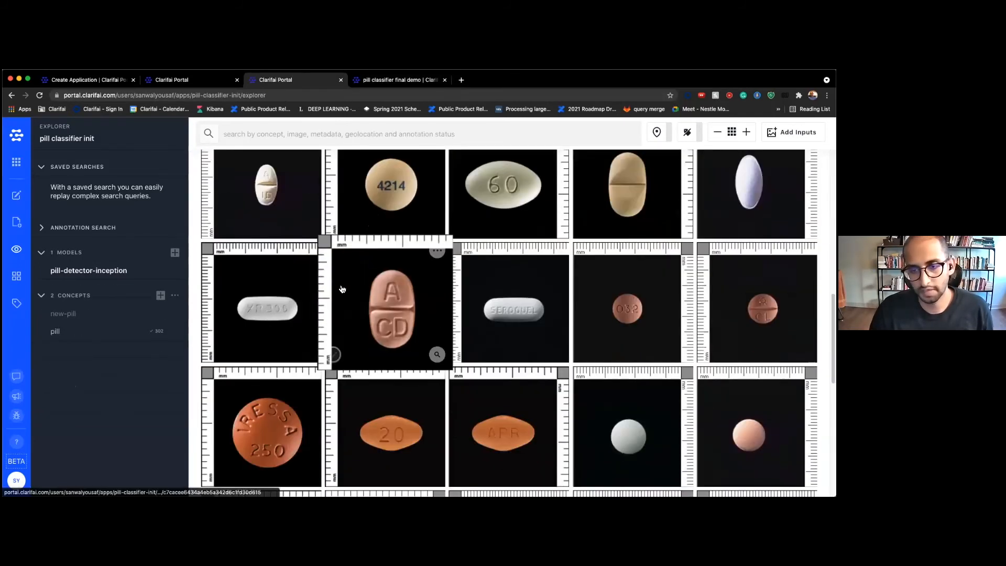
pyautogui.scroll(-10, 341, 289)
pyautogui.hotkey('ctrl', 'Tab')
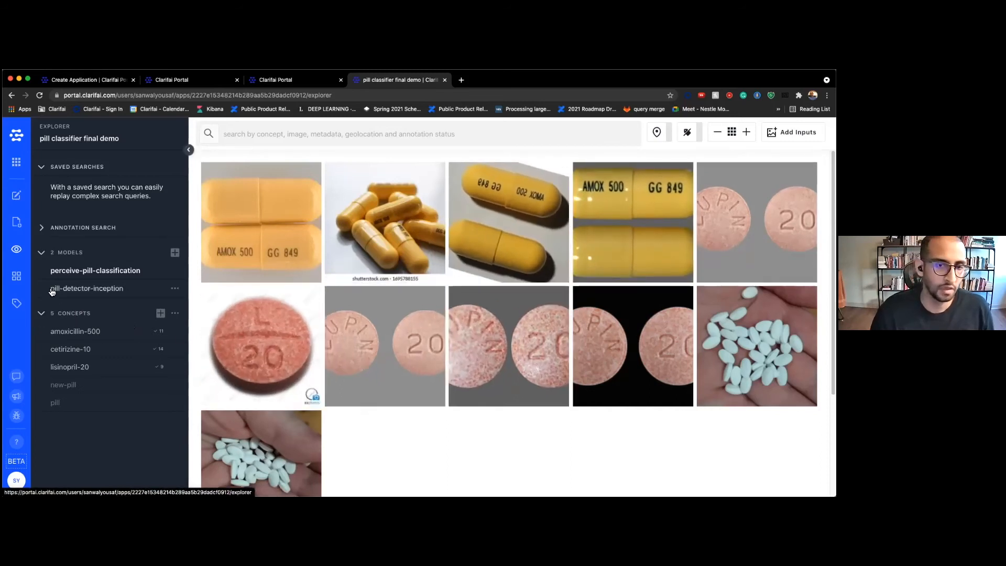
pyautogui.click(17, 277)
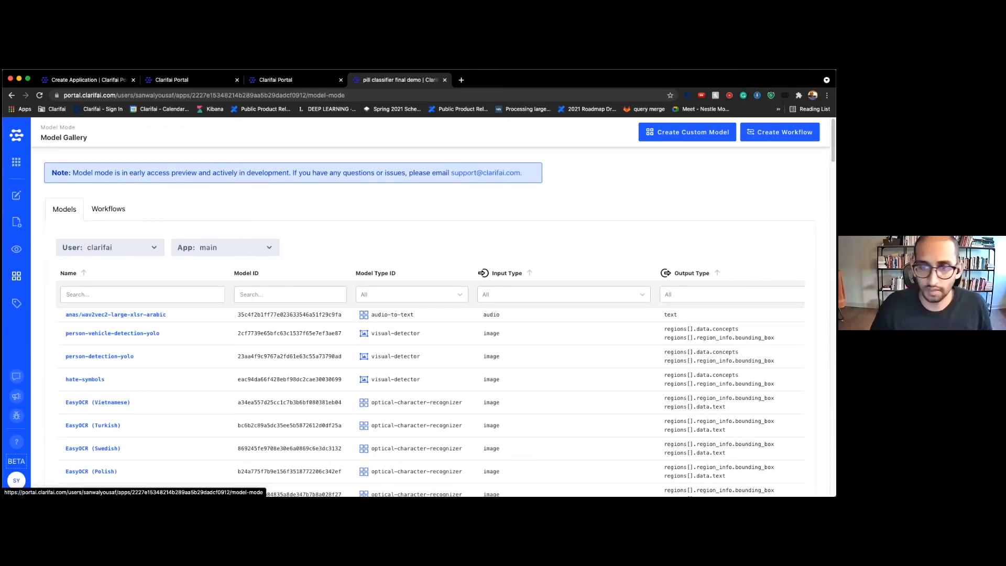
pyautogui.click(779, 132)
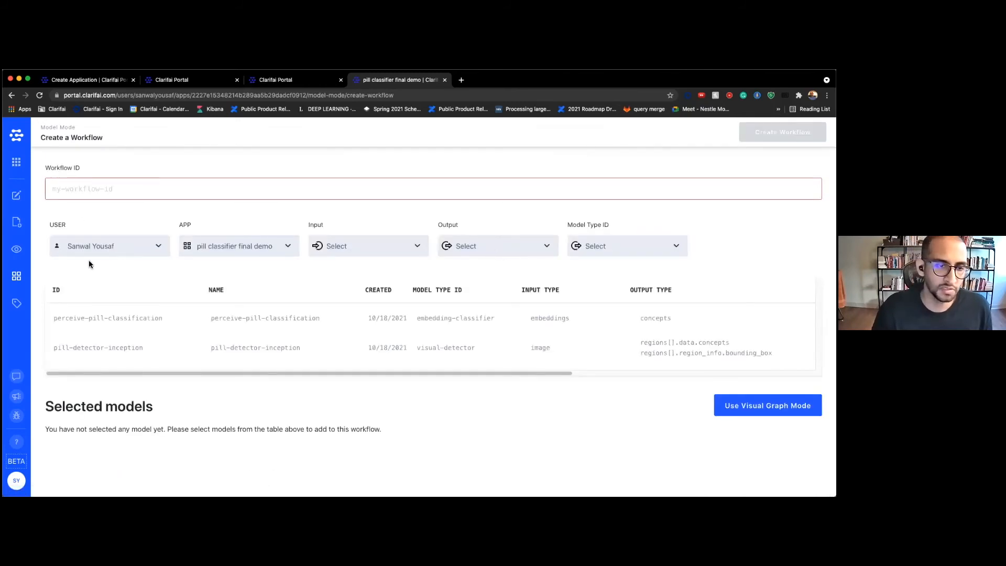
# List the clarifai user's main-app models, such as attribute-color, face and nsfw-v1.0
pyautogui.click(118, 244)
pyautogui.click(121, 257)
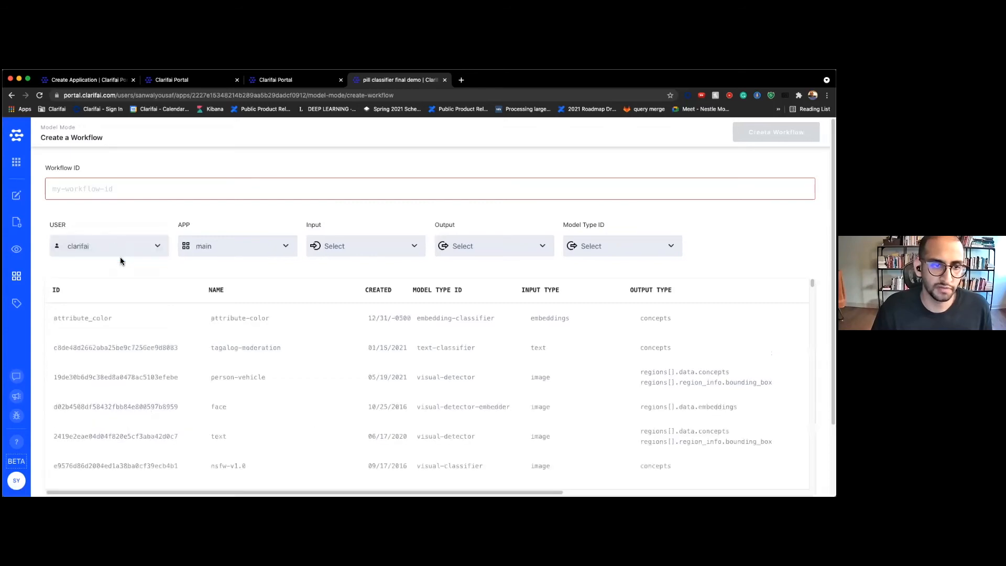
pyautogui.scroll(-15, 215, 335)
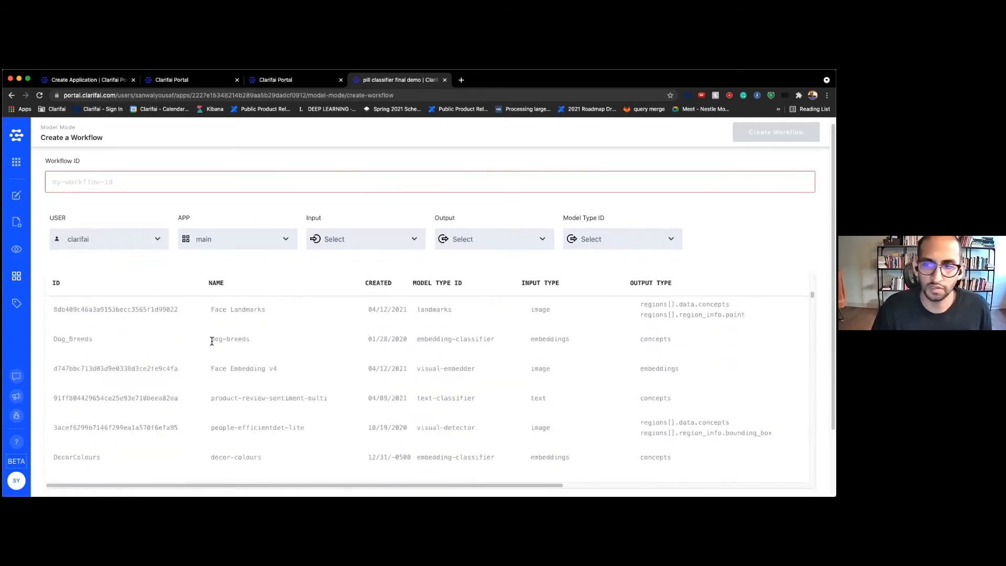
pyautogui.scroll(10, 212, 344)
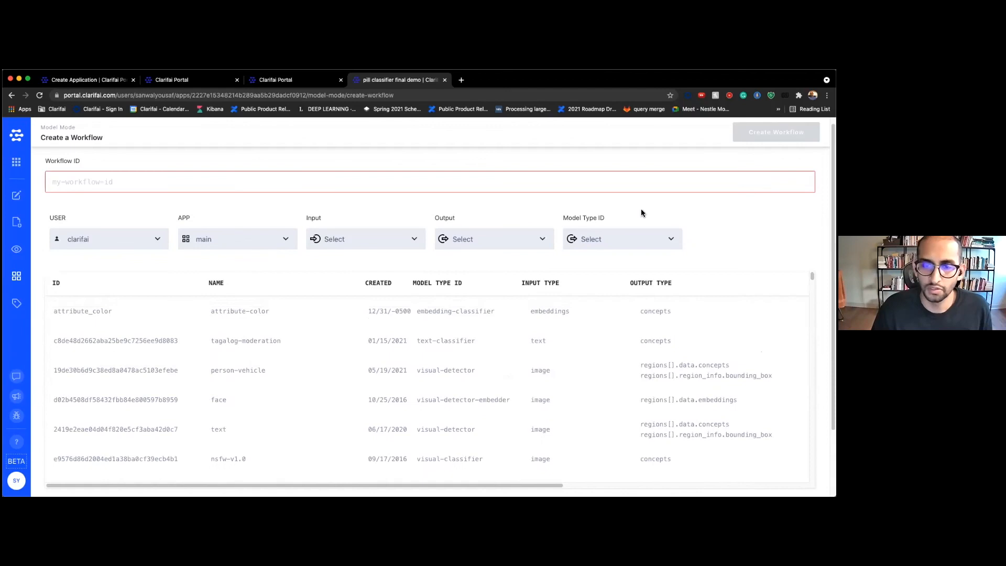
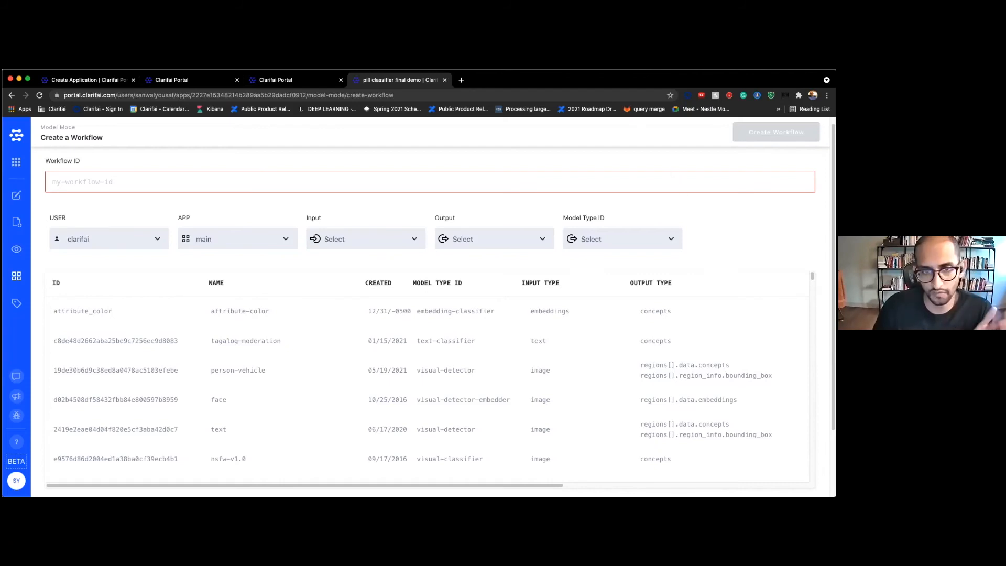
# Filter the model list to your pill classifier final demo app and add pill-detector-inception
pyautogui.scroll(-1, 140, 247)
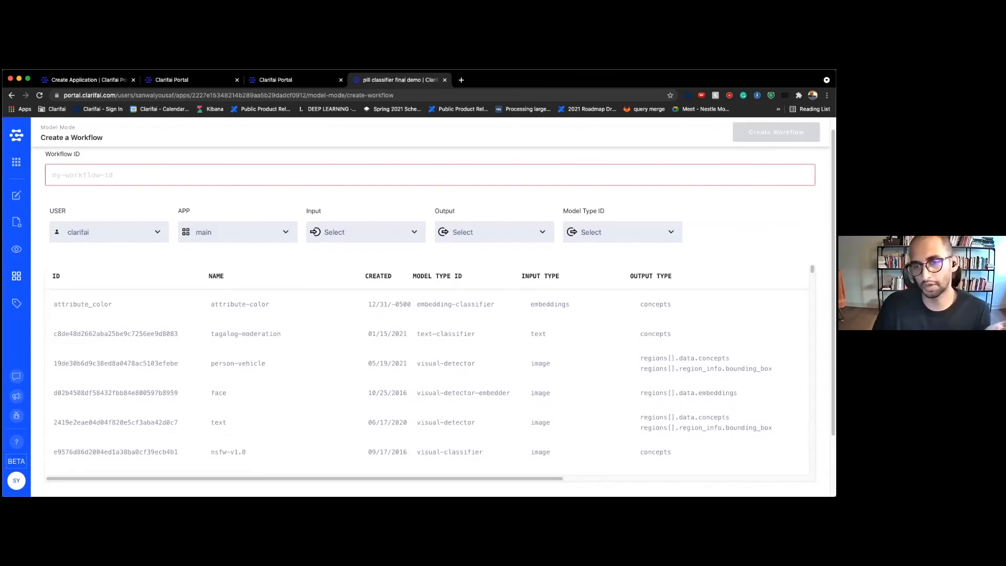
pyautogui.click(136, 236)
pyautogui.click(134, 224)
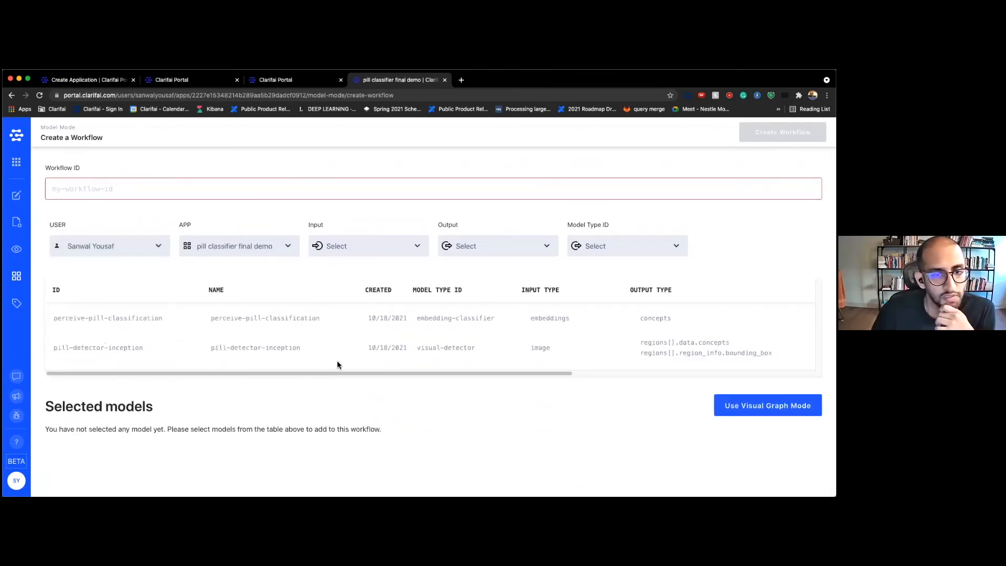
pyautogui.moveTo(441, 374); pyautogui.dragTo(682, 374)
pyautogui.click(764, 347)
pyautogui.scroll(-2, 471, 418)
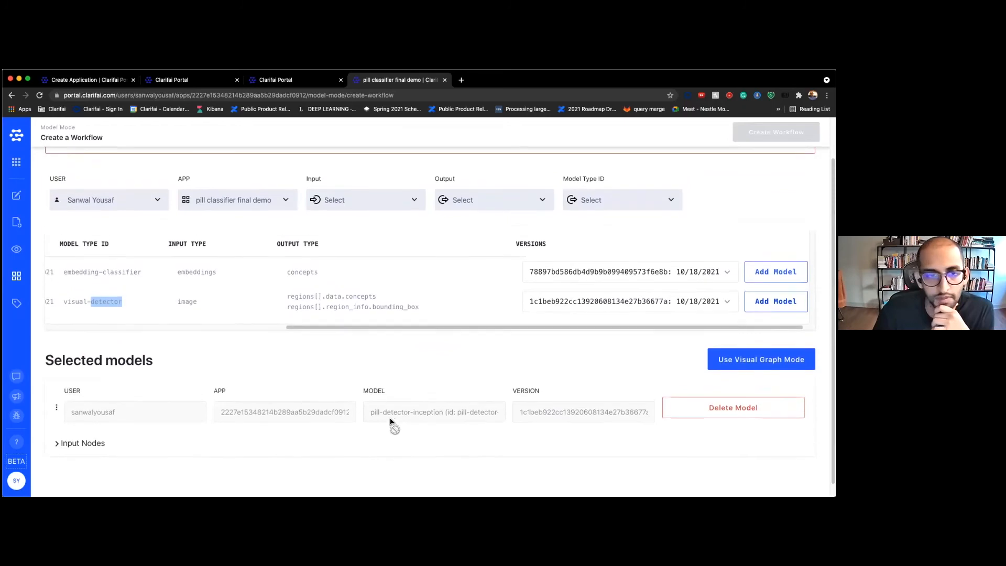
pyautogui.scroll(2, 390, 422)
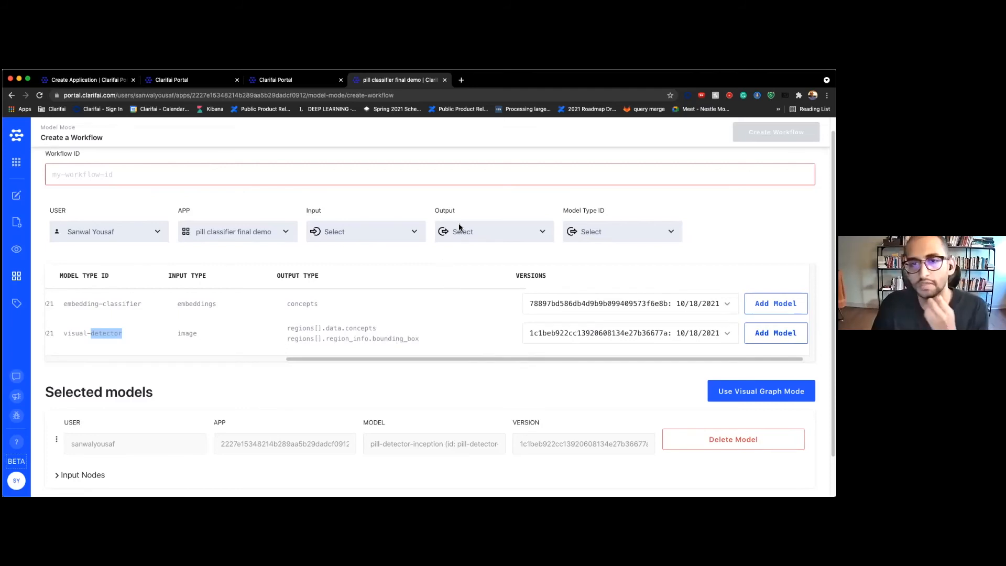
pyautogui.click(94, 231)
# List clarifai's main-app models that output cropped image regions, singling out margin-100
pyautogui.click(99, 244)
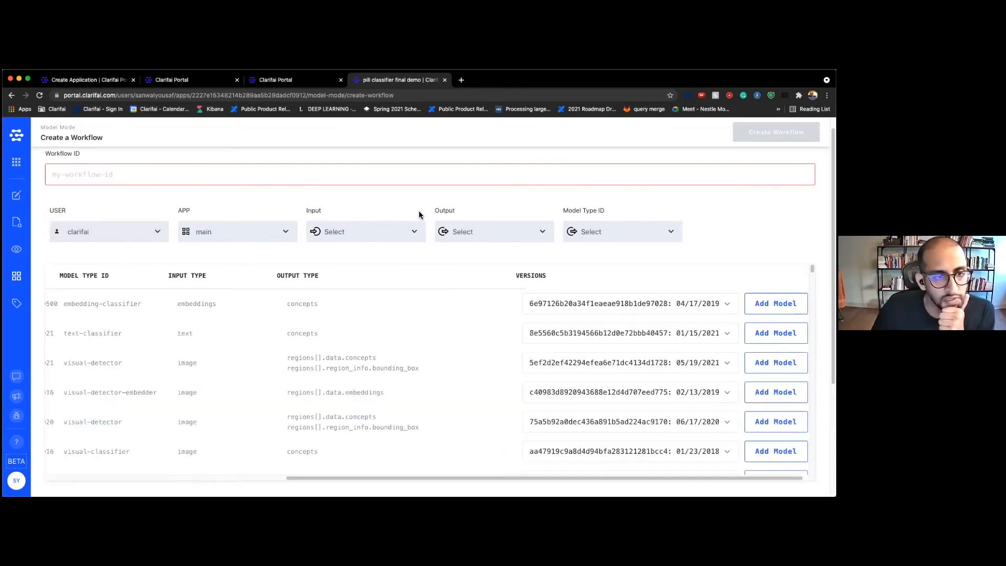
pyautogui.click(506, 233)
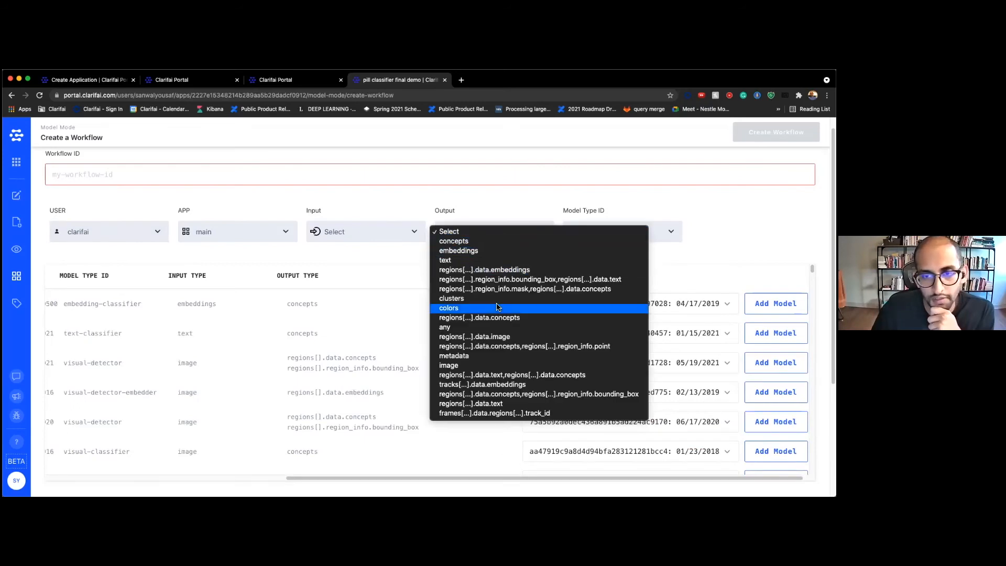
pyautogui.click(501, 338)
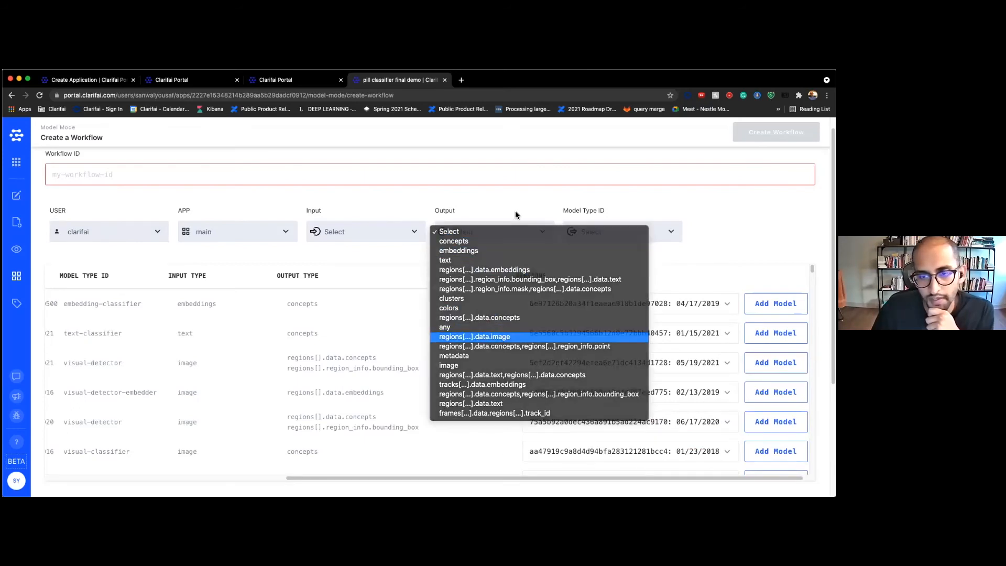
pyautogui.moveTo(332, 387); pyautogui.dragTo(205, 391)
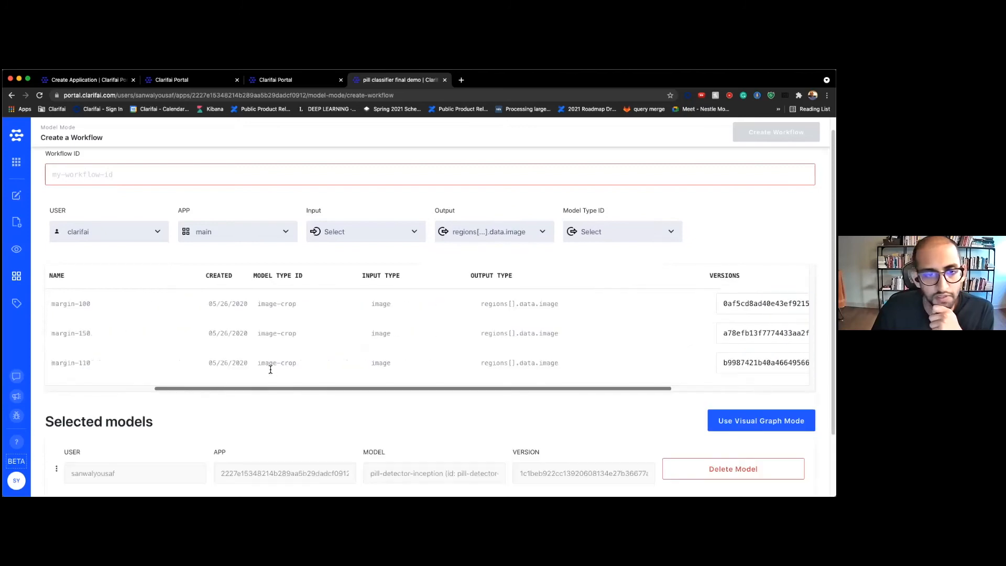
pyautogui.doubleClick(63, 306)
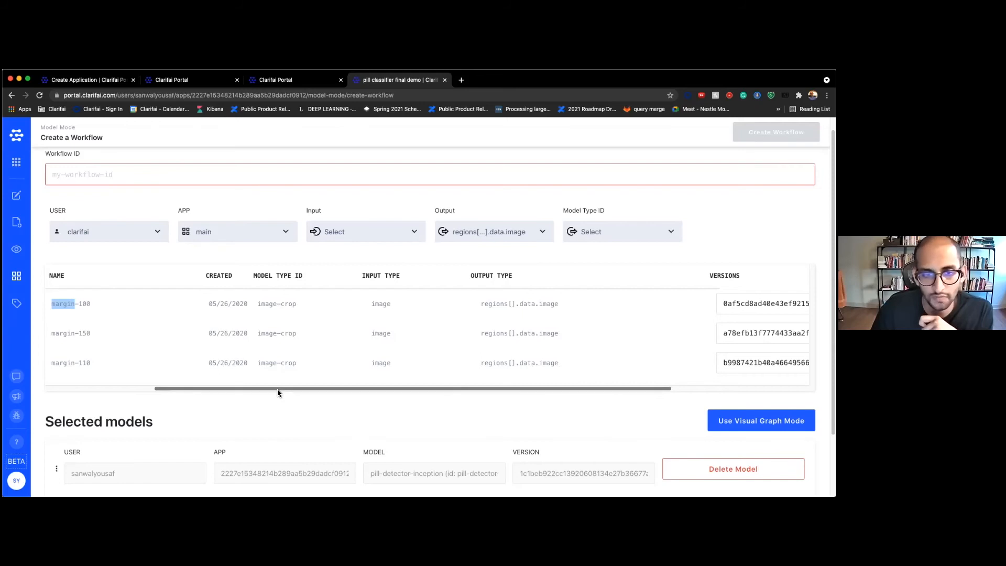
# Add margin-100 as the second selected model after pill-detector-inception
pyautogui.moveTo(278, 389); pyautogui.dragTo(518, 388)
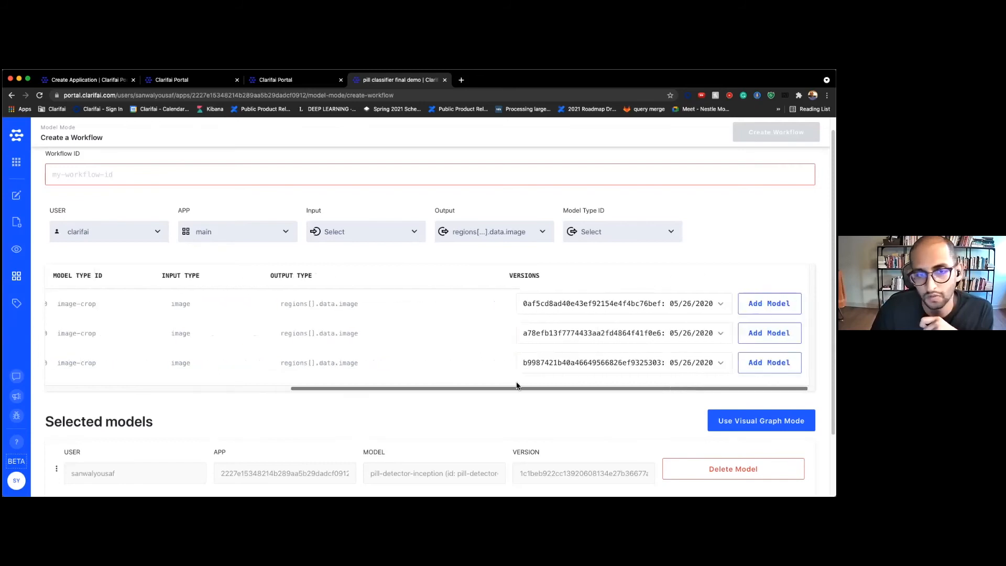
pyautogui.moveTo(597, 389); pyautogui.dragTo(351, 422)
pyautogui.scroll(-3, 362, 414)
pyautogui.scroll(2, 366, 407)
pyautogui.scroll(1, 366, 405)
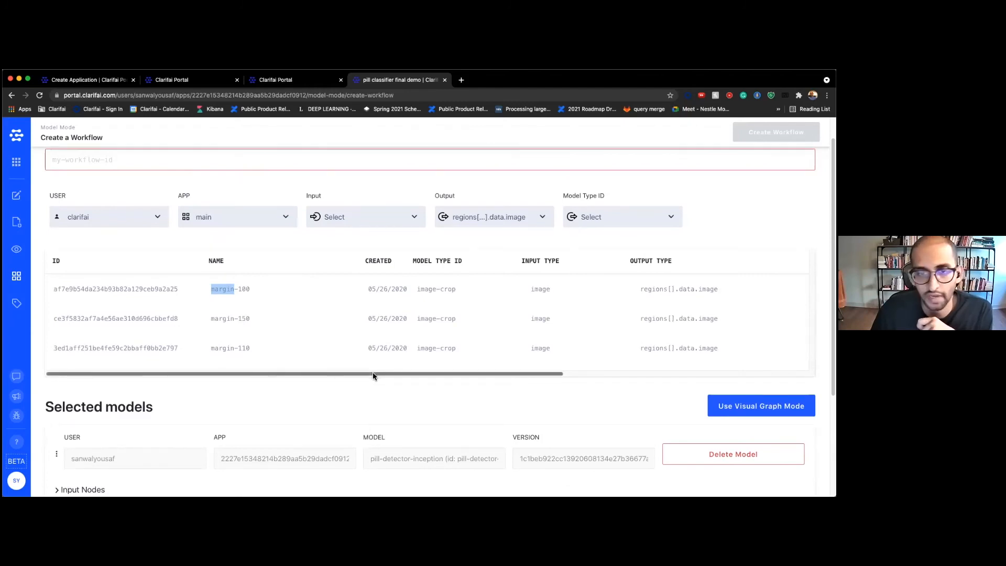
pyautogui.scroll(-3, 352, 408)
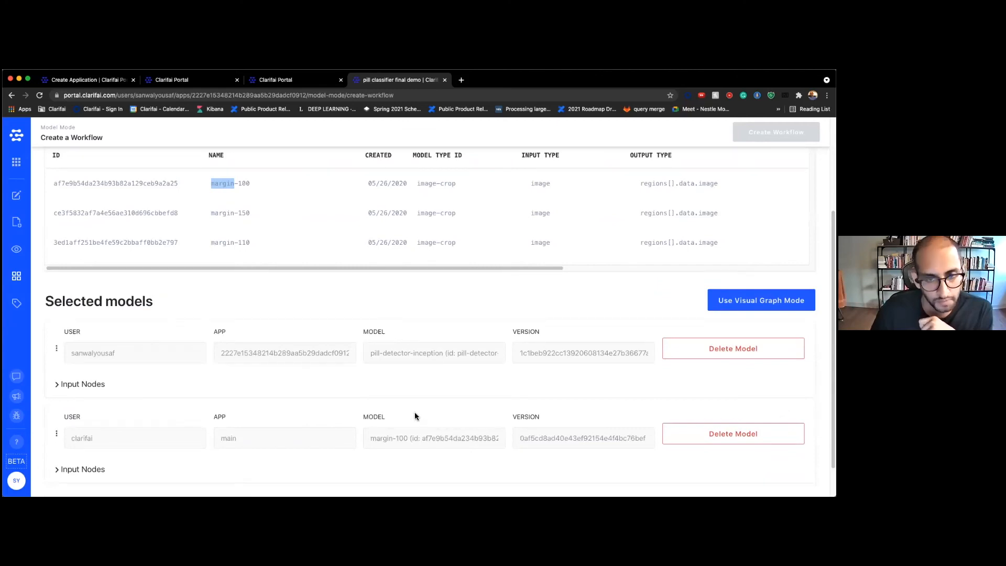
pyautogui.scroll(3, 413, 412)
pyautogui.click(83, 226)
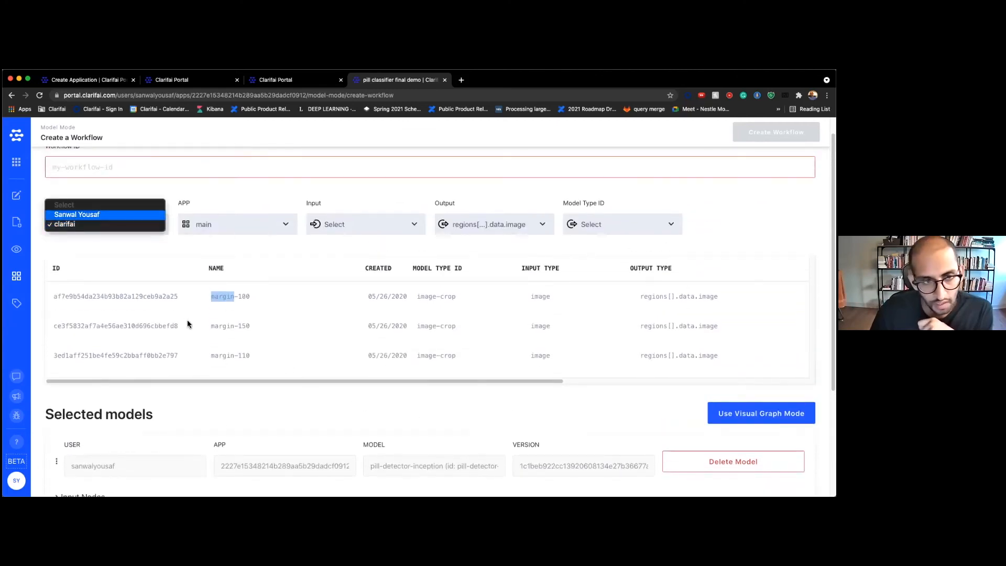
# List your own app's models unfiltered, noting perceive-pill-classification takes embeddings as input
pyautogui.click(78, 214)
pyautogui.click(469, 229)
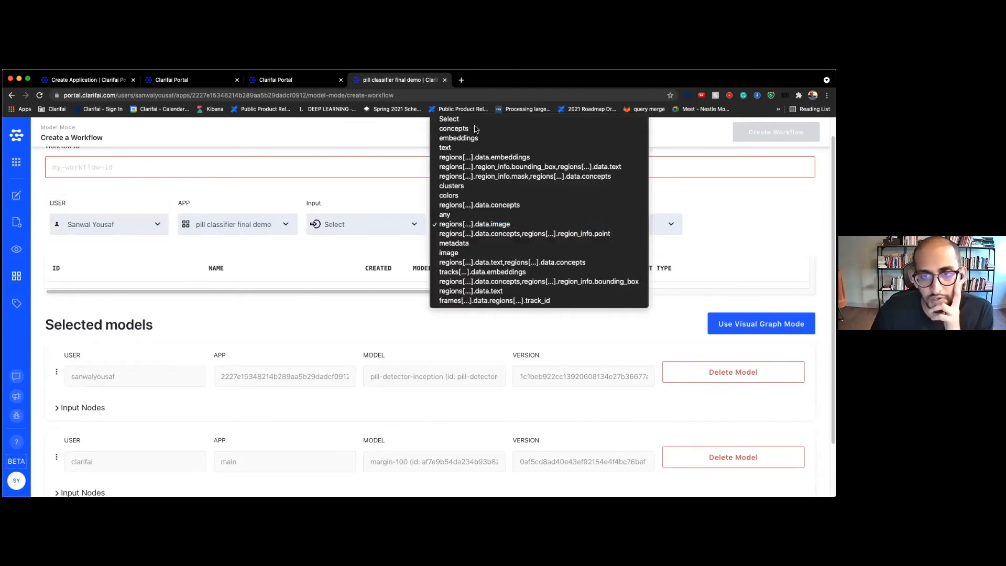
pyautogui.click(451, 124)
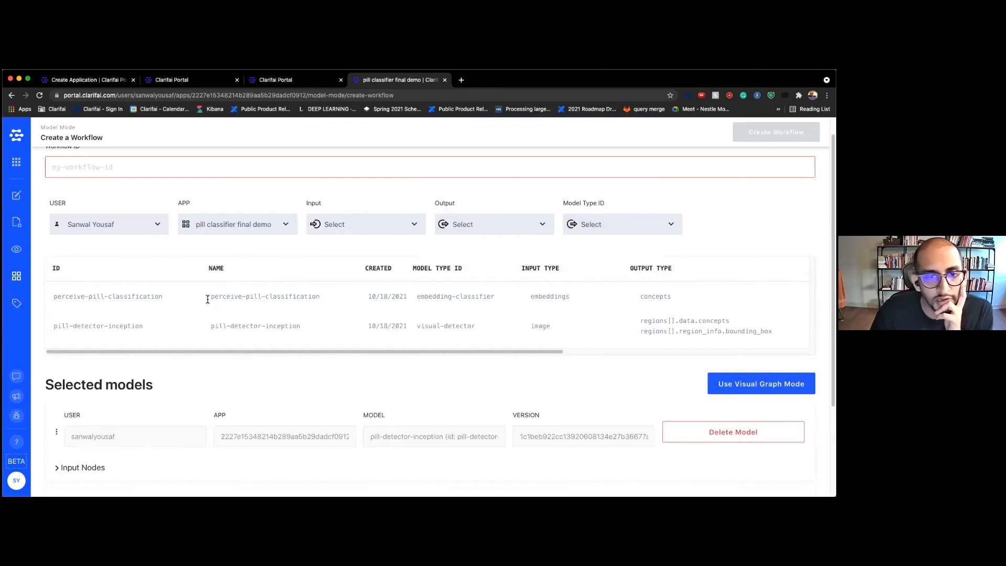
pyautogui.moveTo(207, 299); pyautogui.dragTo(334, 307)
pyautogui.click(366, 376)
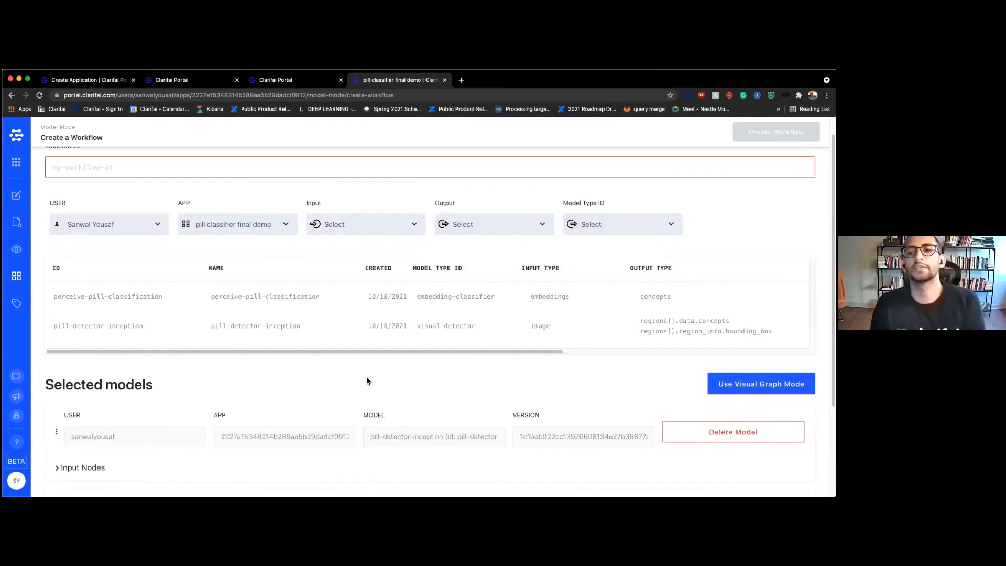
pyautogui.doubleClick(534, 296)
pyautogui.scroll(-1, 518, 358)
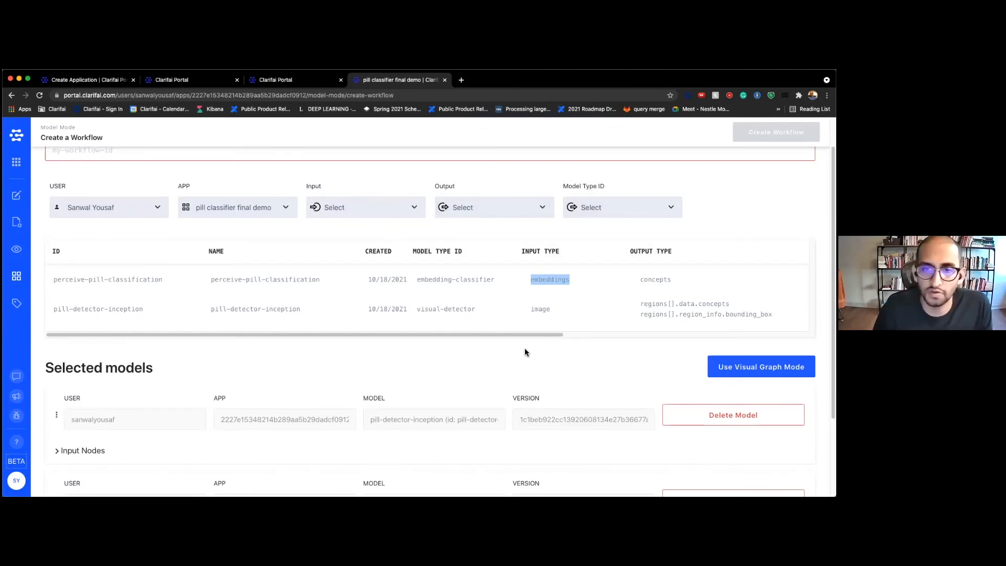
# Filter clarifai's main-app models to embedding outputs and add the general model
pyautogui.click(105, 211)
pyautogui.click(102, 217)
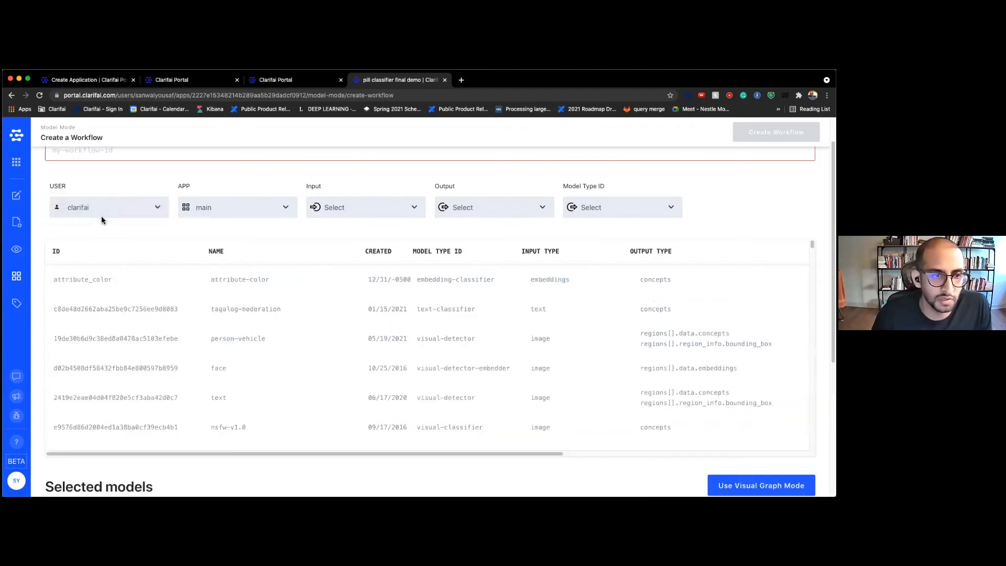
pyautogui.click(496, 205)
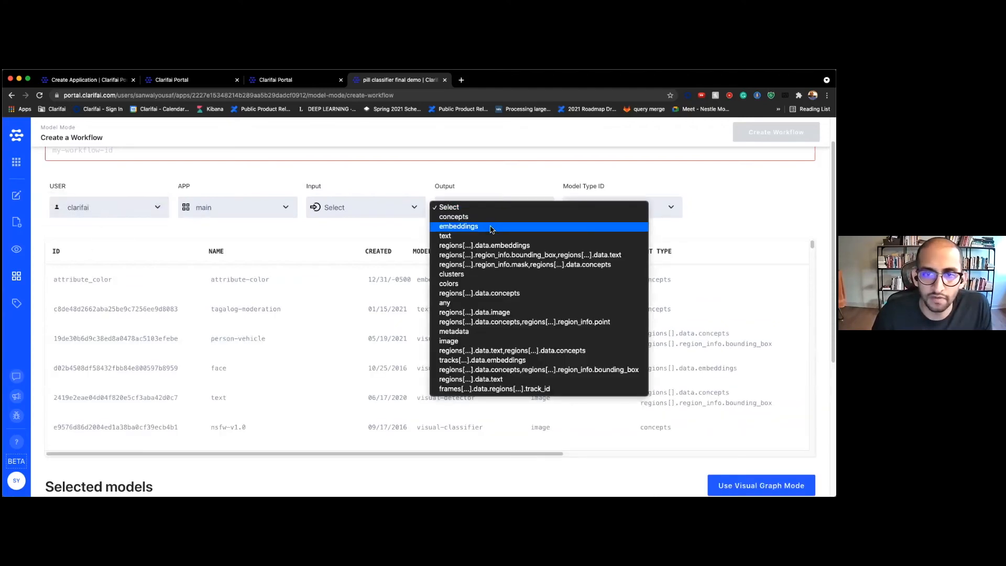
pyautogui.press('Return')
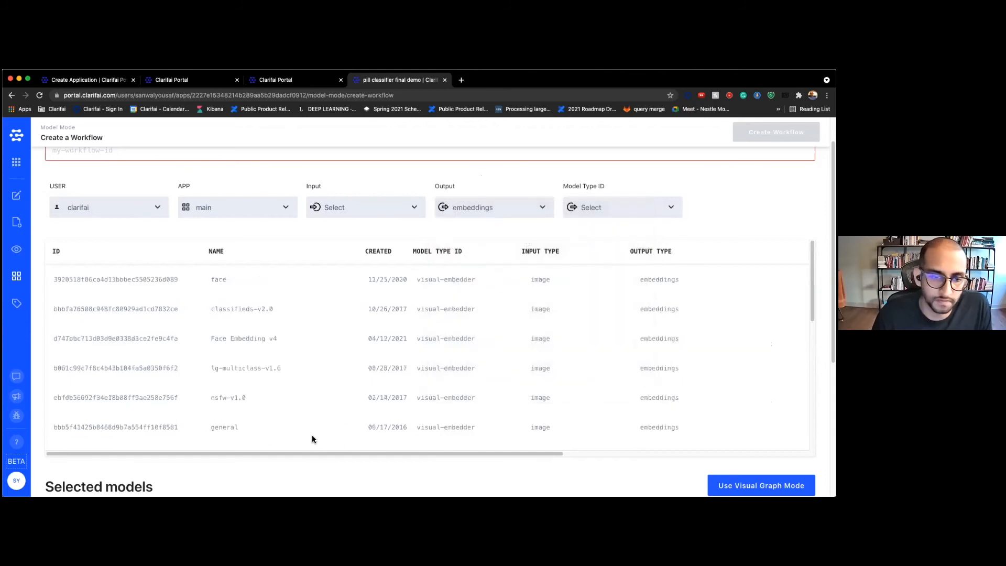
pyautogui.moveTo(206, 428); pyautogui.dragTo(240, 427)
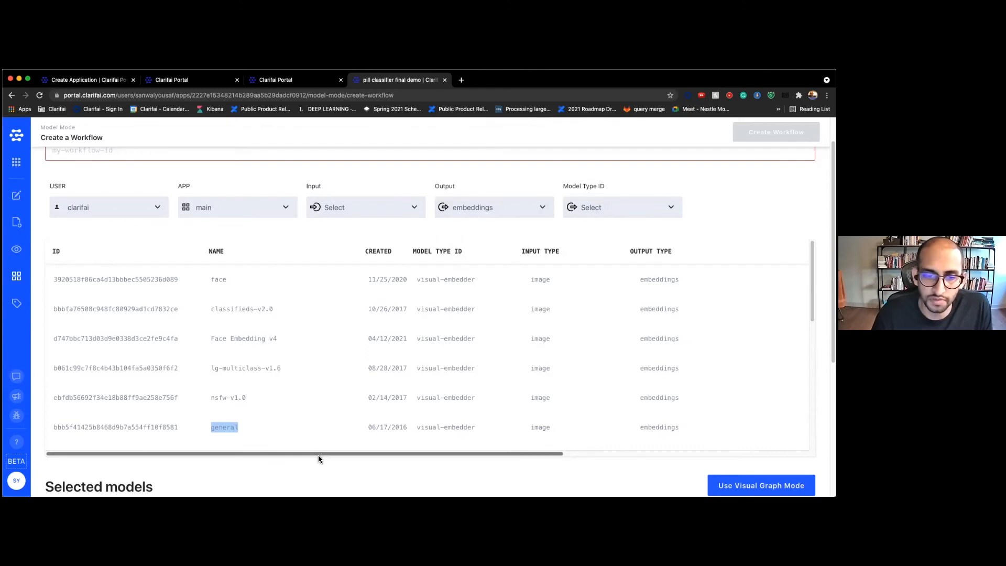
pyautogui.moveTo(319, 455); pyautogui.dragTo(563, 453)
pyautogui.hscroll(-10, 529, 453)
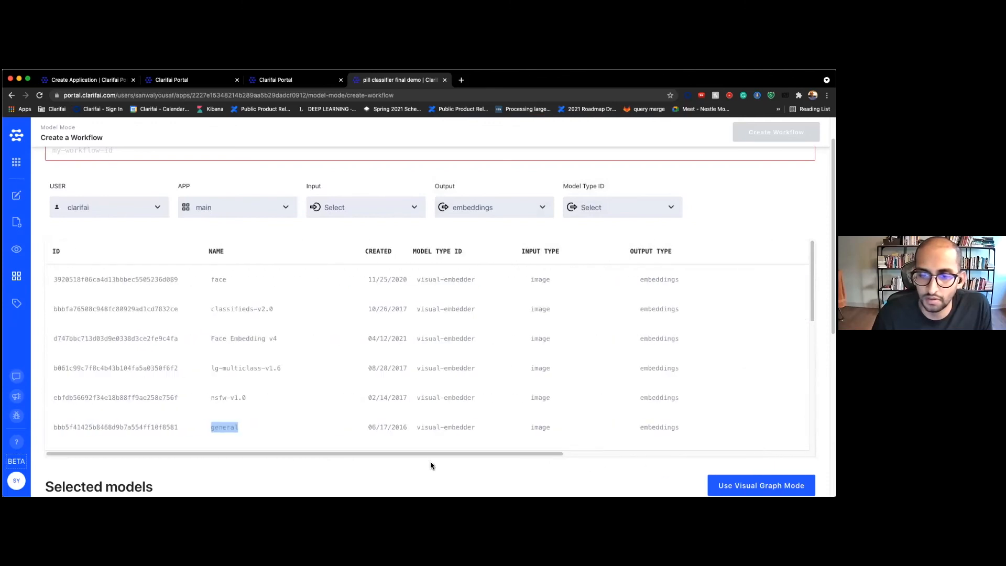
pyautogui.scroll(-2, 432, 465)
pyautogui.scroll(-5, 432, 465)
pyautogui.scroll(6, 440, 417)
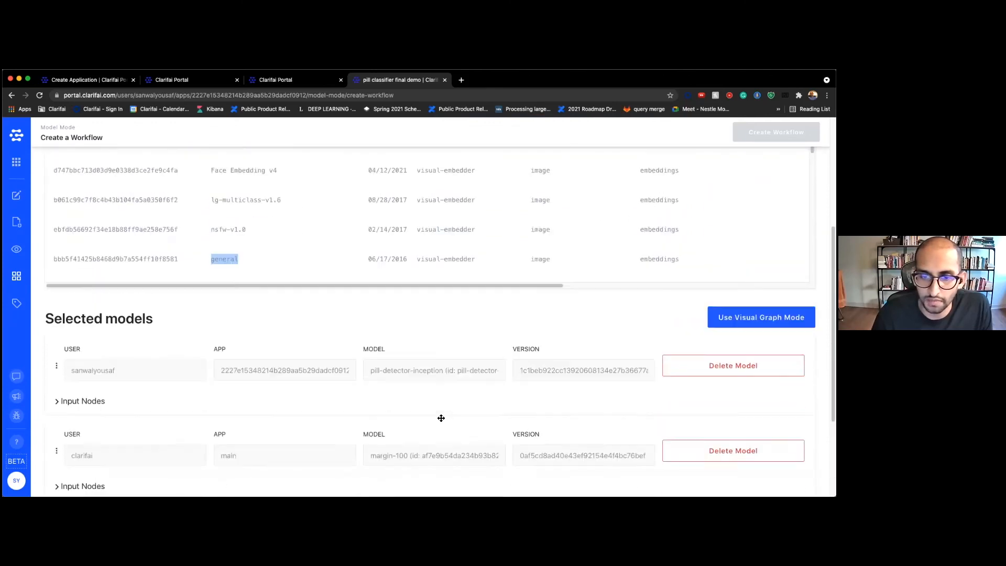
# Back in your app's full model list, add perceive-pill-classification as the fourth model
pyautogui.click(113, 187)
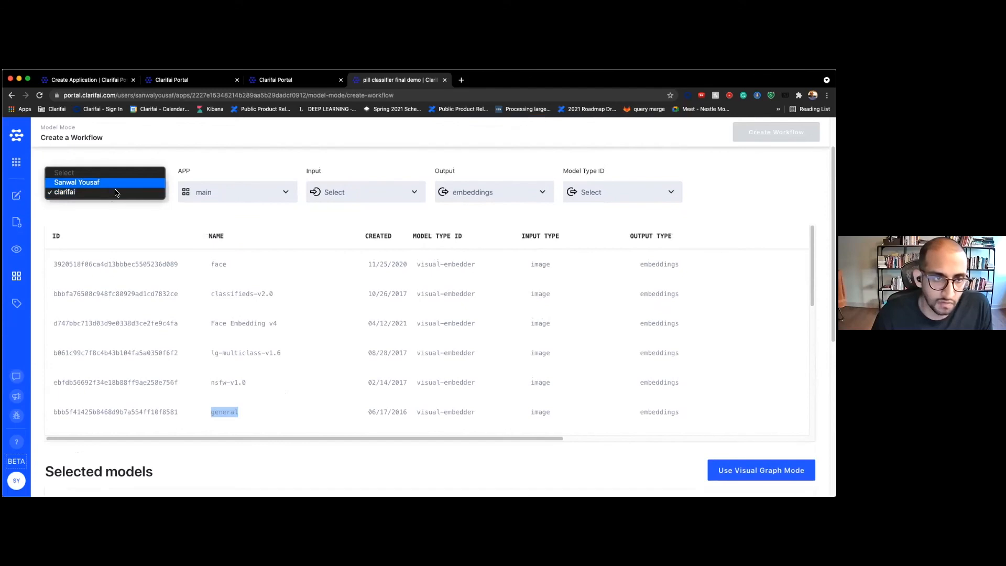
pyautogui.click(83, 176)
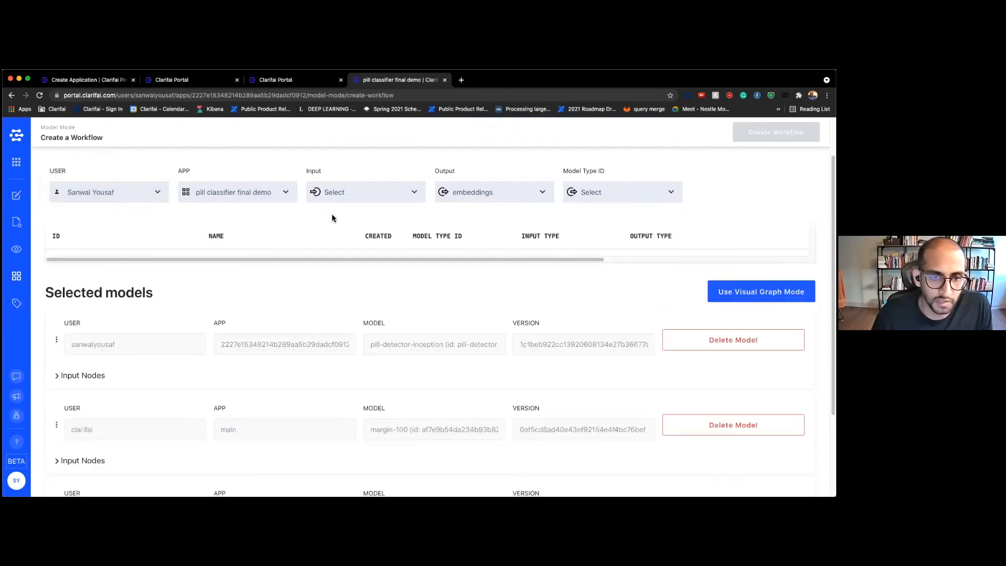
pyautogui.click(515, 190)
pyautogui.click(397, 262)
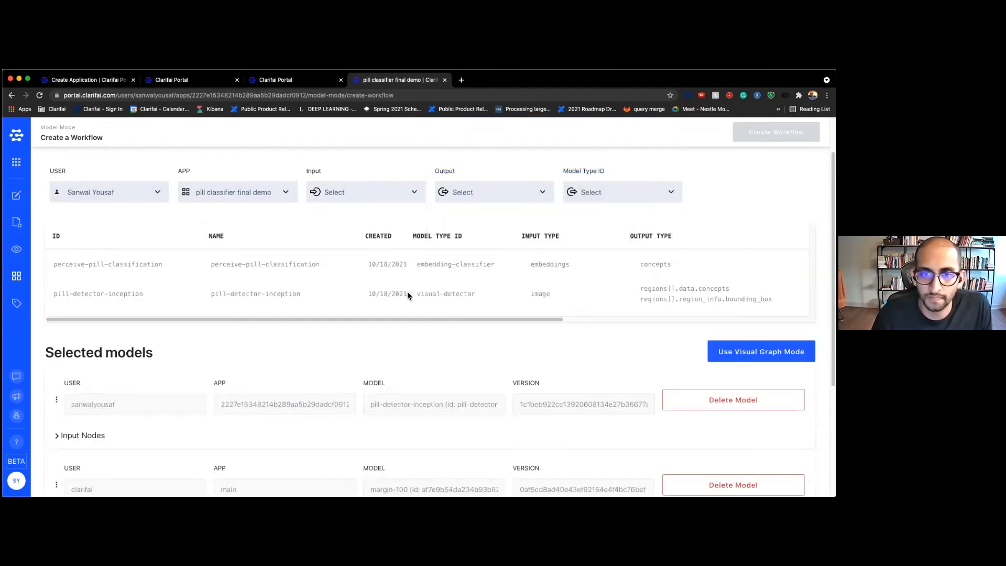
pyautogui.moveTo(472, 318); pyautogui.dragTo(758, 323)
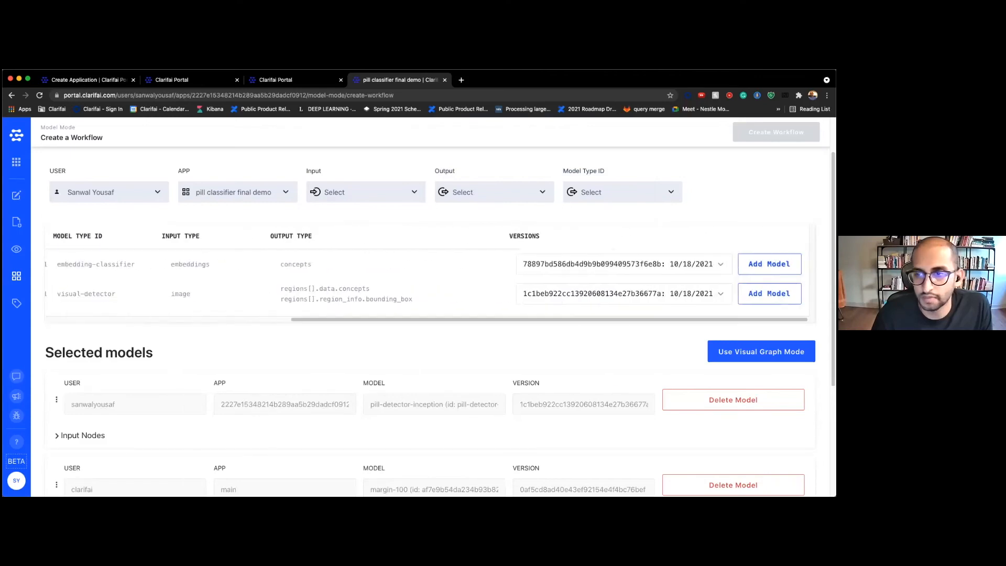
pyautogui.scroll(-3, 592, 353)
pyautogui.scroll(-7, 592, 352)
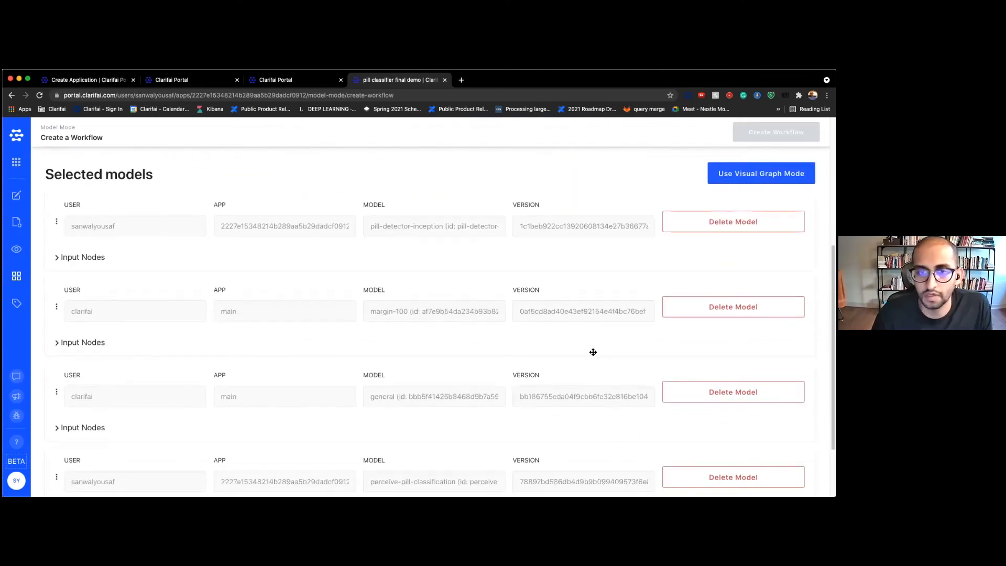
# Check the pill classifier init app's overview and image explorer, then return to the workflow draft
pyautogui.scroll(3, 576, 346)
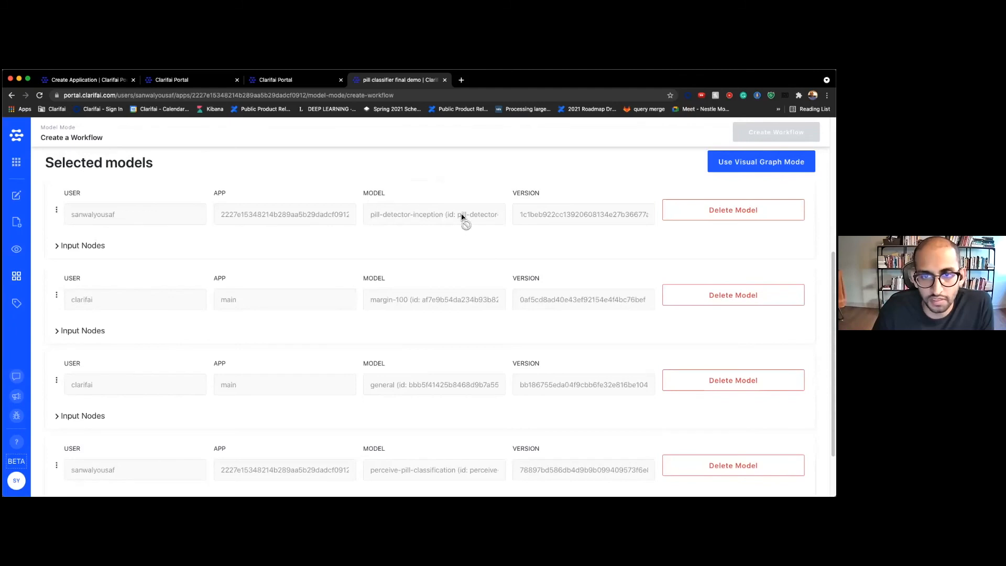
pyautogui.click(292, 84)
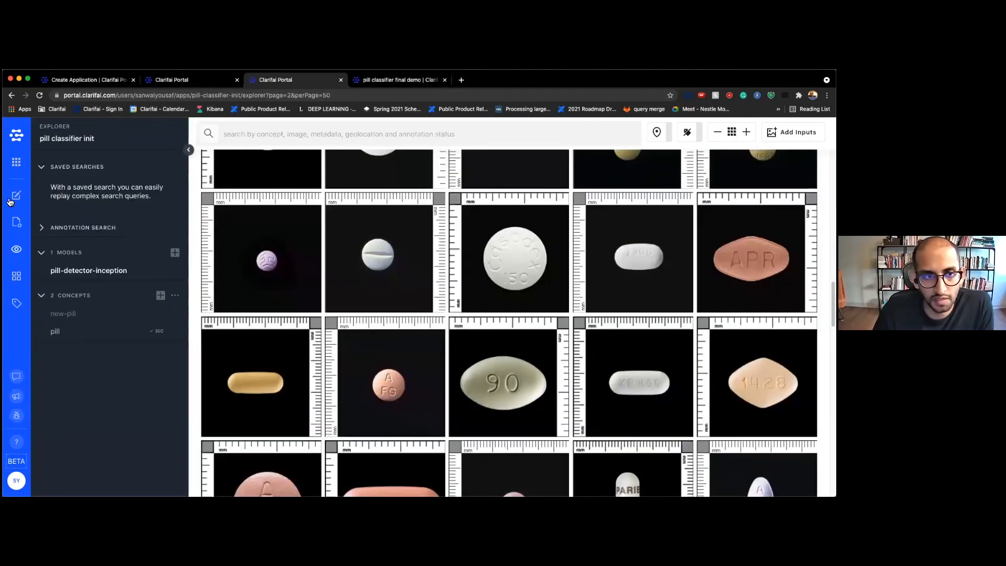
pyautogui.click(11, 200)
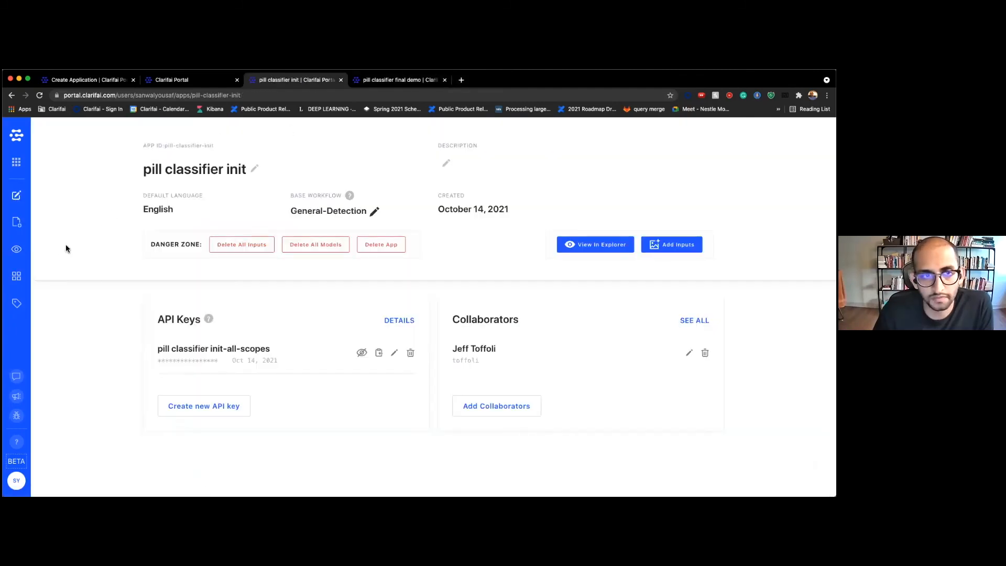
pyautogui.click(16, 249)
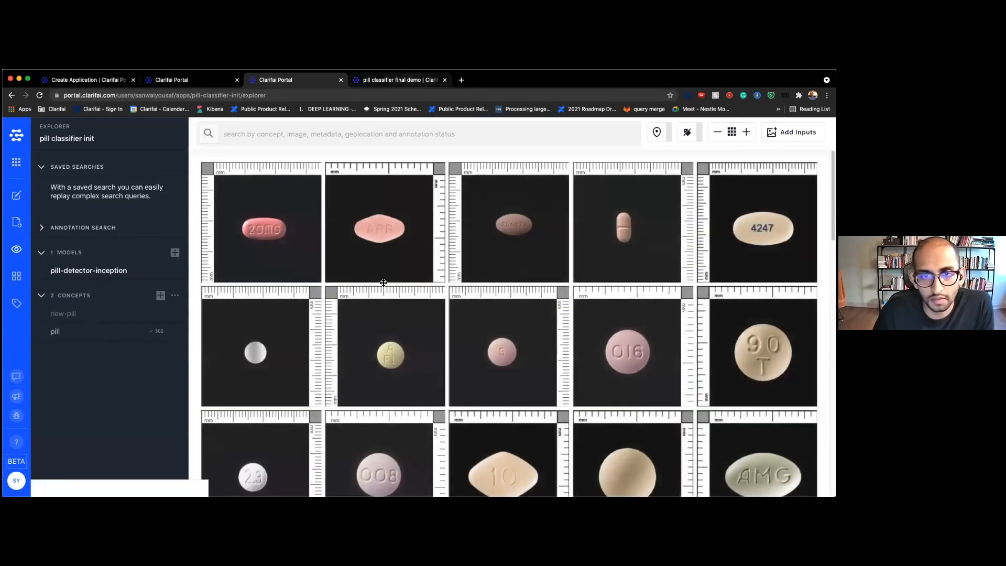
pyautogui.hotkey('ctrl', 'Tab')
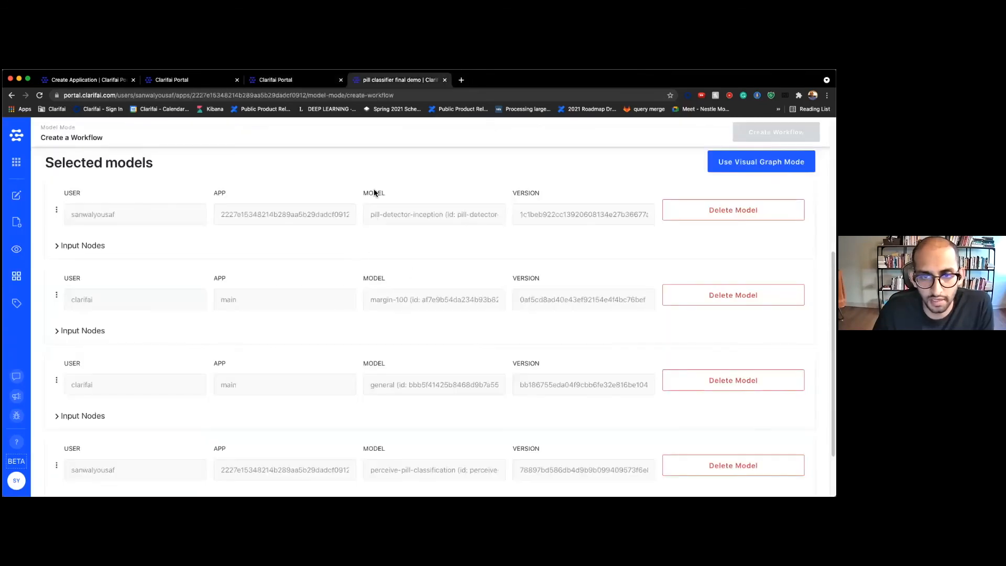
pyautogui.scroll(-1, 373, 192)
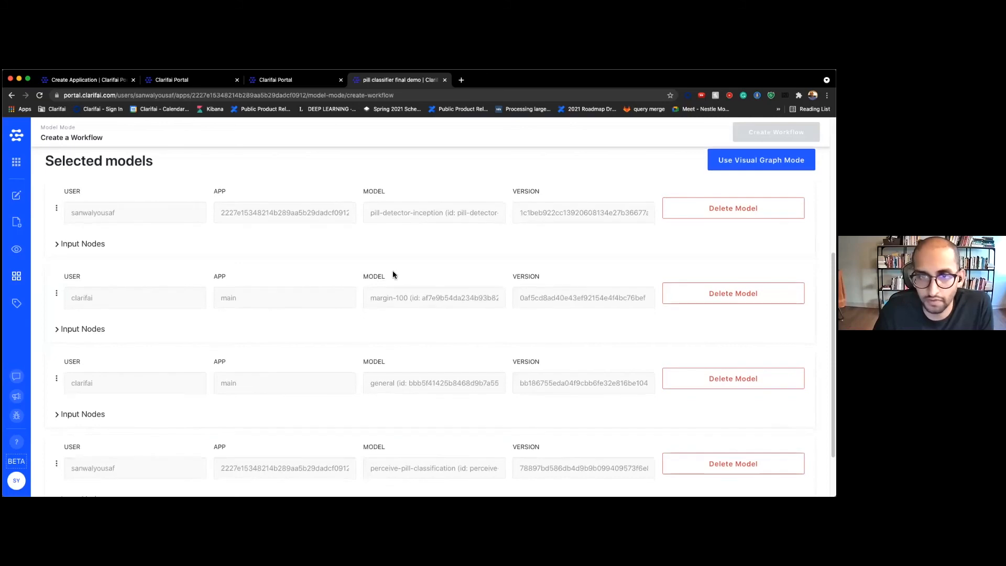
# Feed pill-detector-inception into margin-100 and margin-100 into general, then expand perceive-pill-classification's input nodes
pyautogui.click(63, 330)
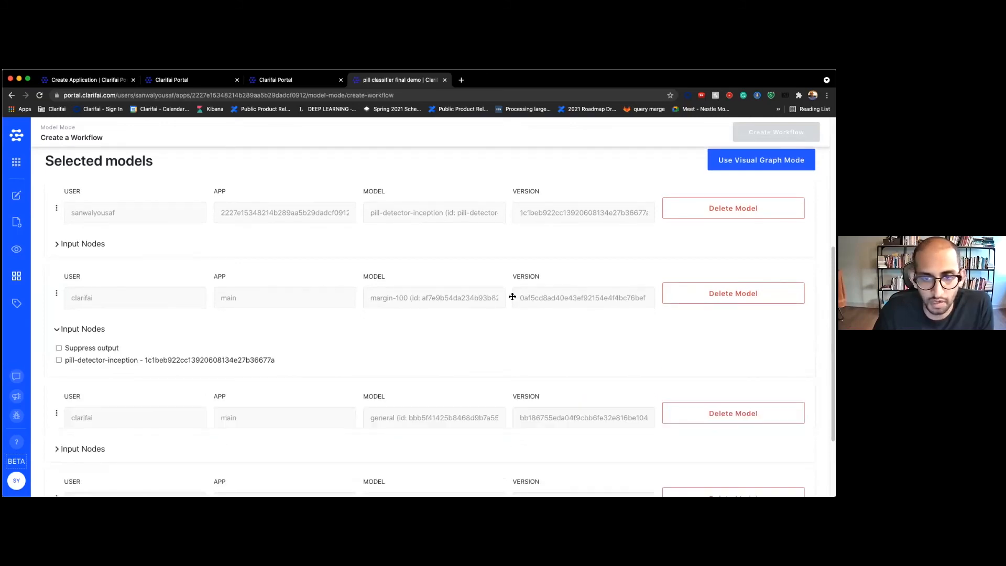
pyautogui.click(60, 360)
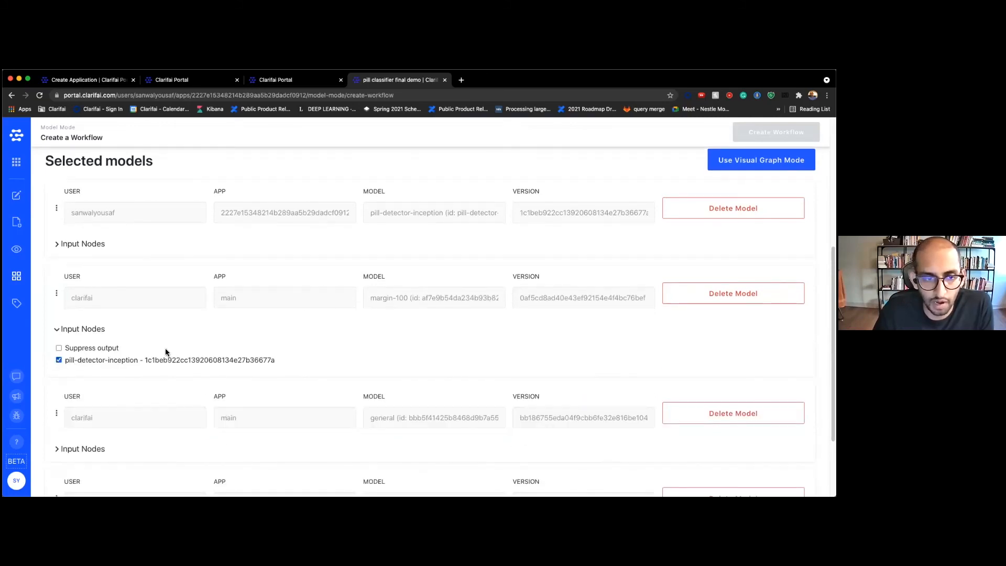
pyautogui.scroll(-1, 280, 294)
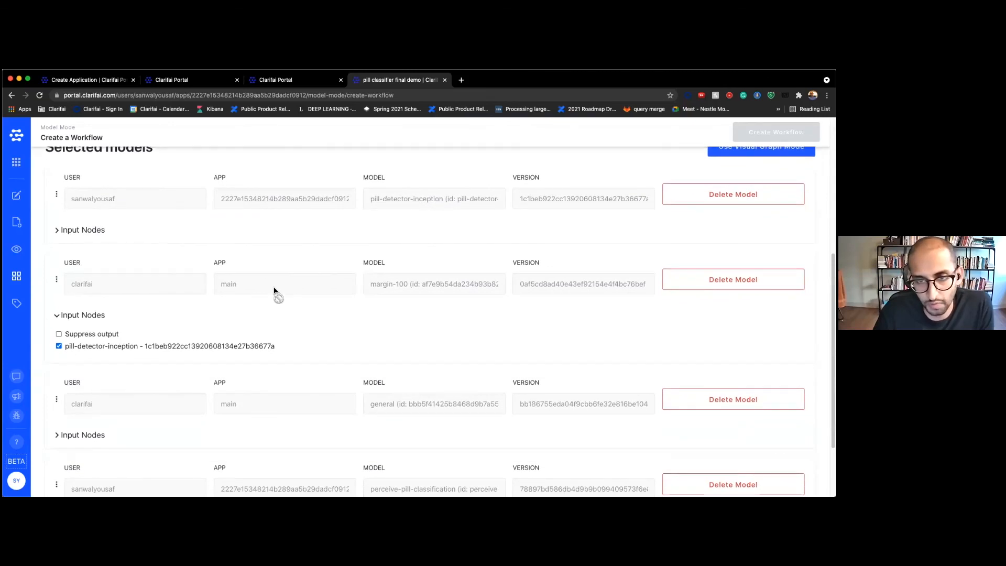
pyautogui.scroll(-3, 274, 292)
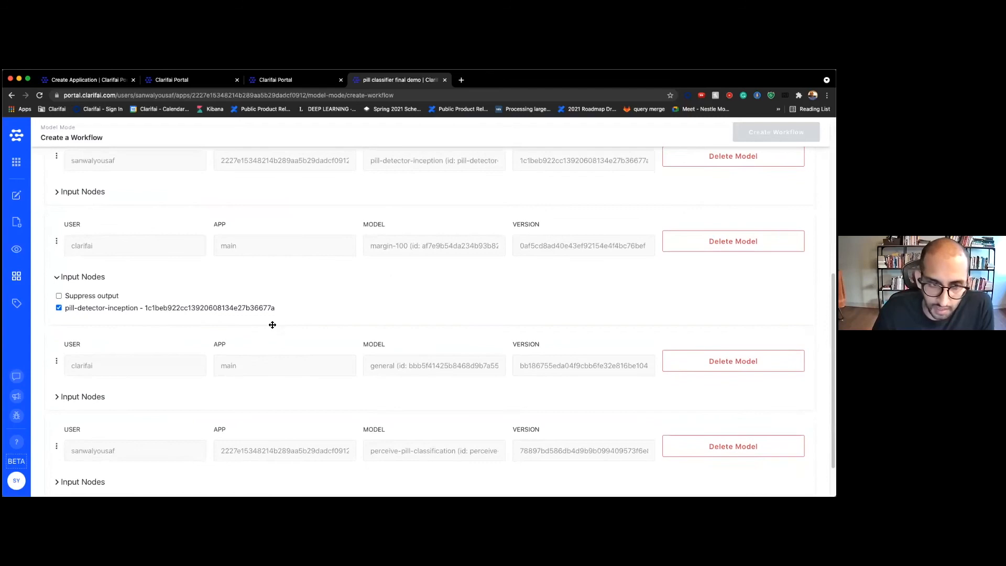
pyautogui.scroll(-1, 272, 321)
pyautogui.click(55, 380)
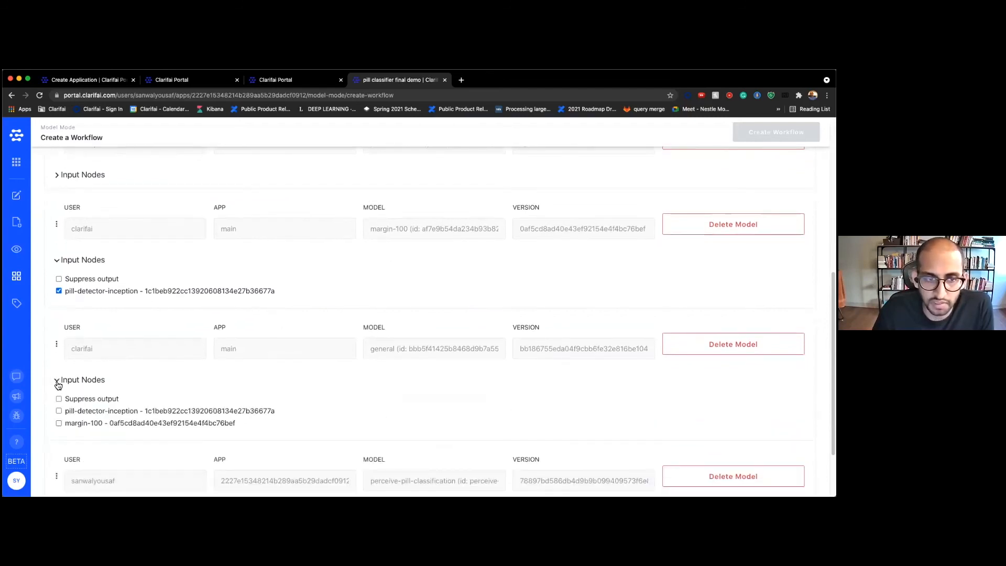
pyautogui.click(59, 422)
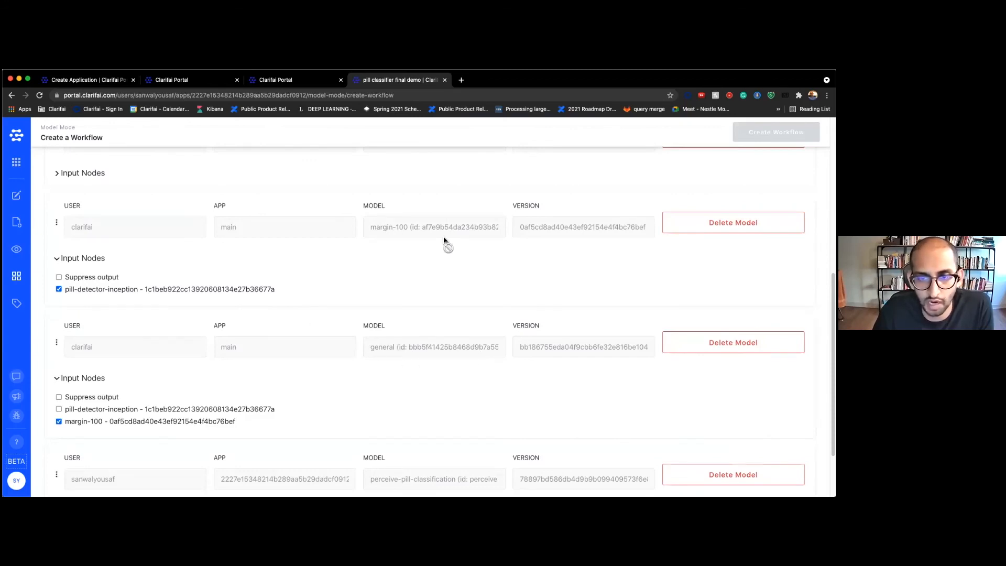
pyautogui.scroll(-3, 371, 365)
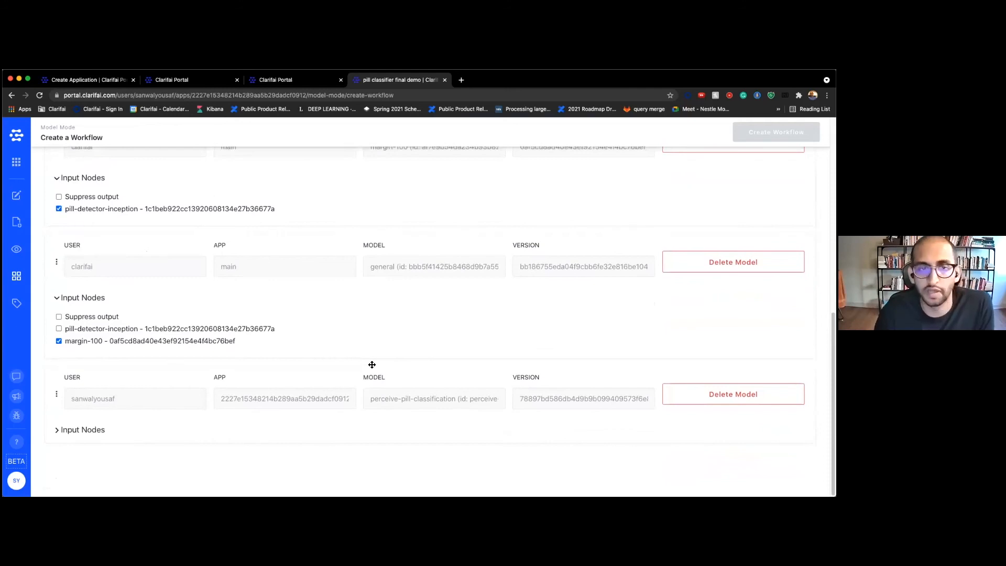
pyautogui.click(58, 434)
pyautogui.scroll(-1, 209, 383)
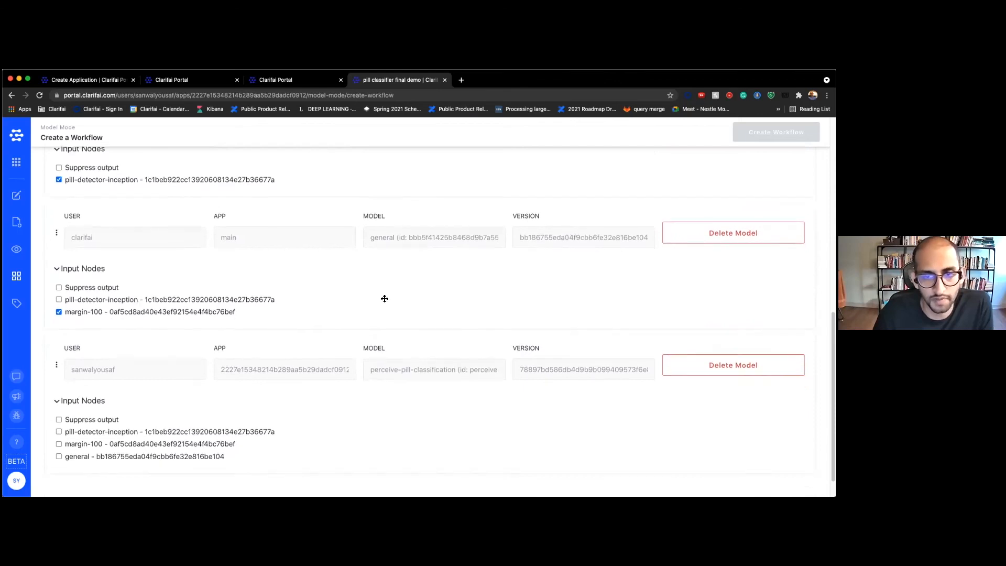
pyautogui.scroll(-1, 175, 413)
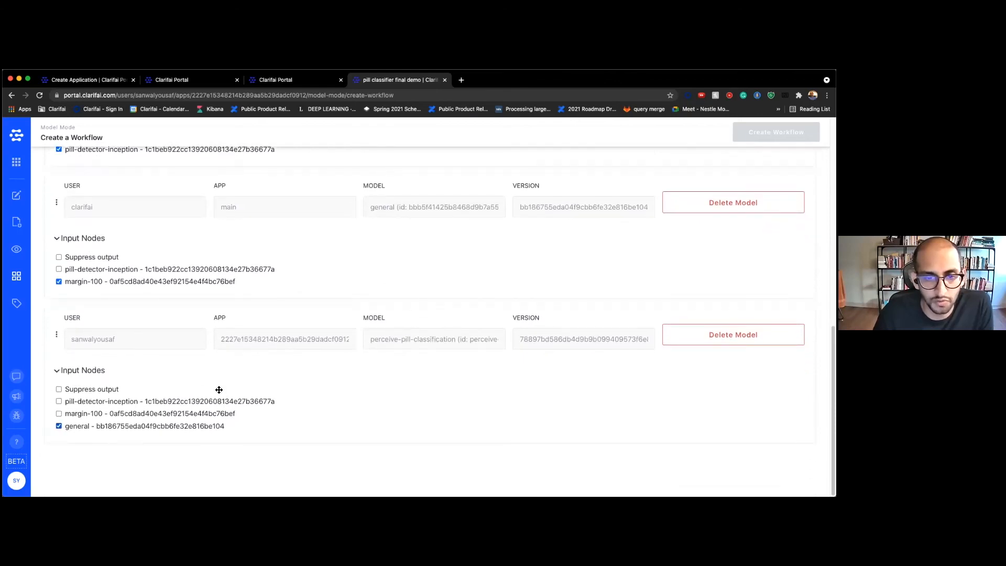
pyautogui.scroll(10, 219, 390)
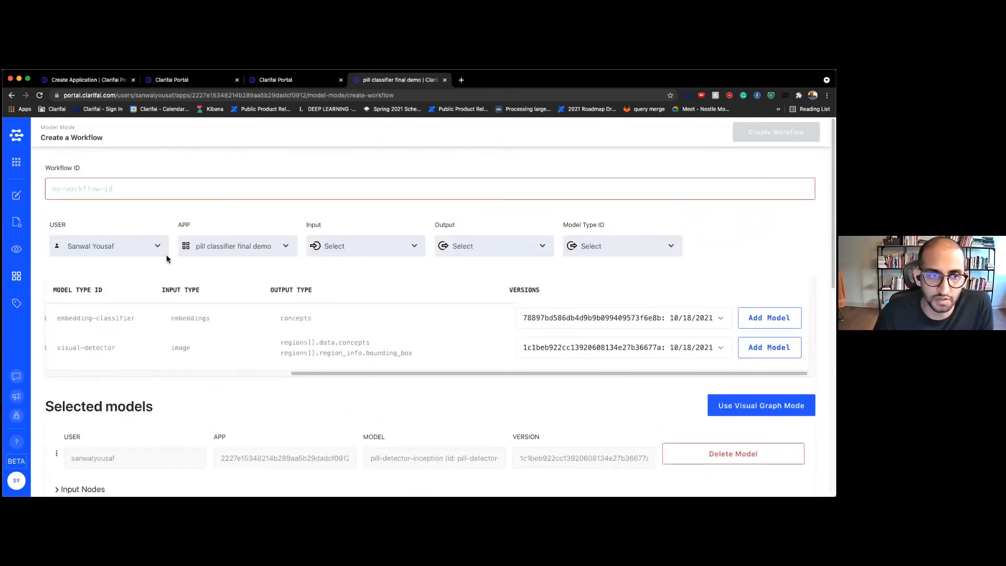
# Give the workflow the ID perceive-pill-workflow, create it, and return to the image explorer
pyautogui.click(163, 196)
pyautogui.write('perceive-pill-workflow')
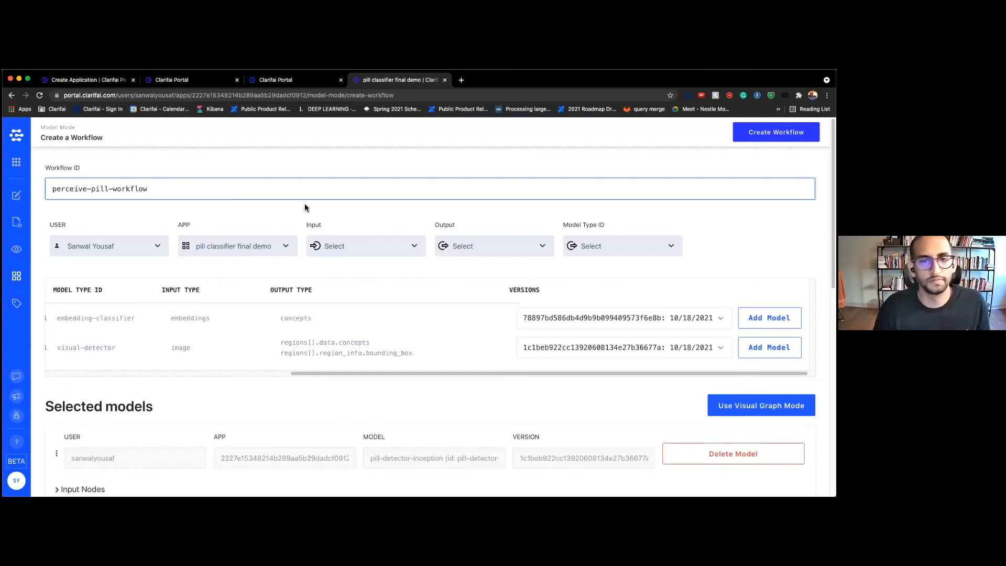
pyautogui.scroll(-5, 323, 251)
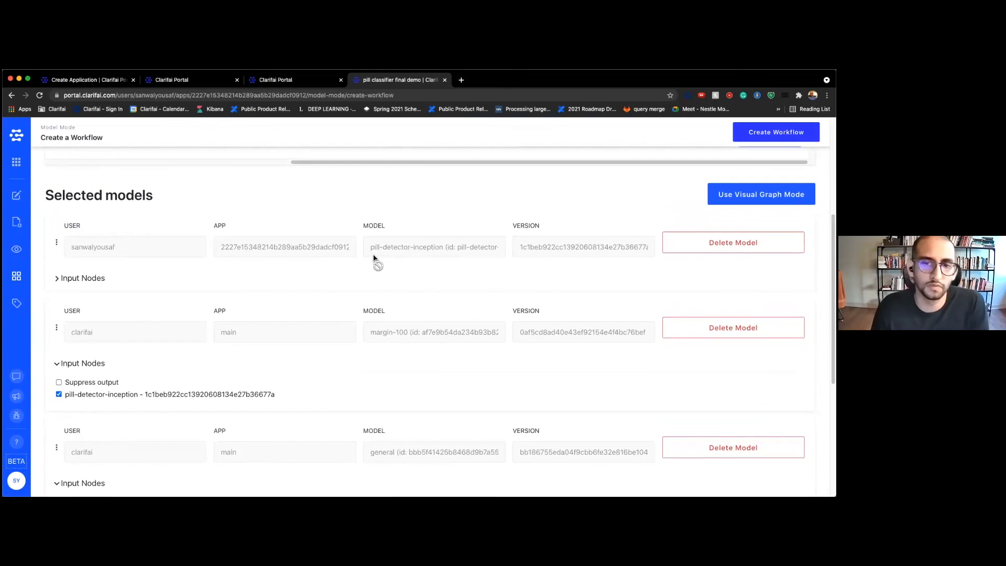
pyautogui.scroll(-2, 378, 341)
pyautogui.scroll(-5, 407, 408)
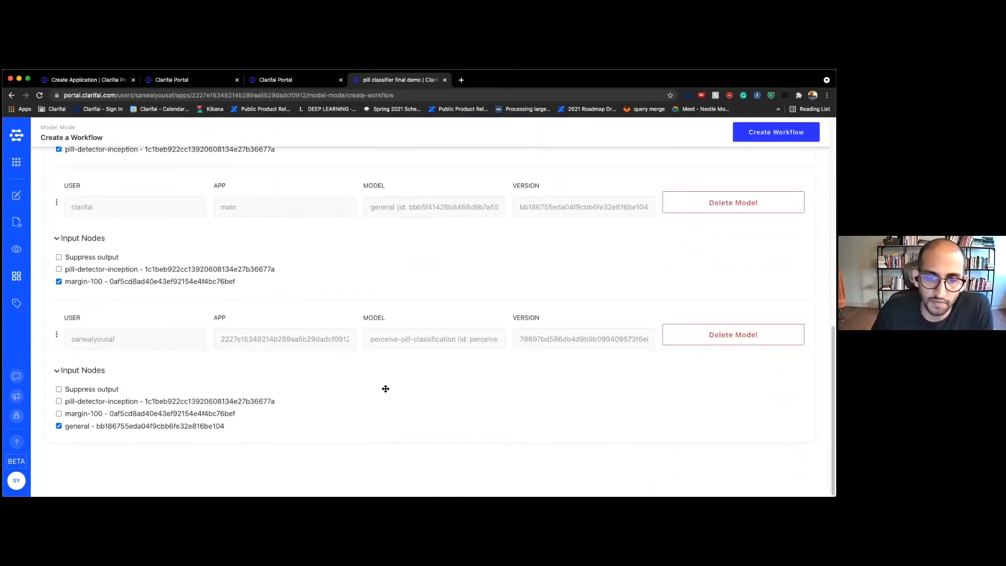
pyautogui.scroll(15, 386, 388)
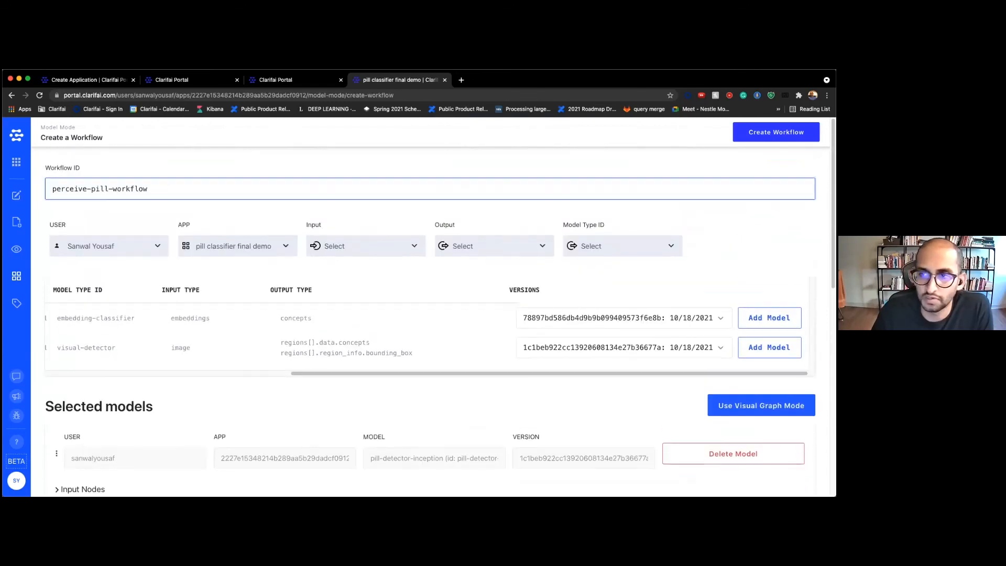
pyautogui.click(776, 131)
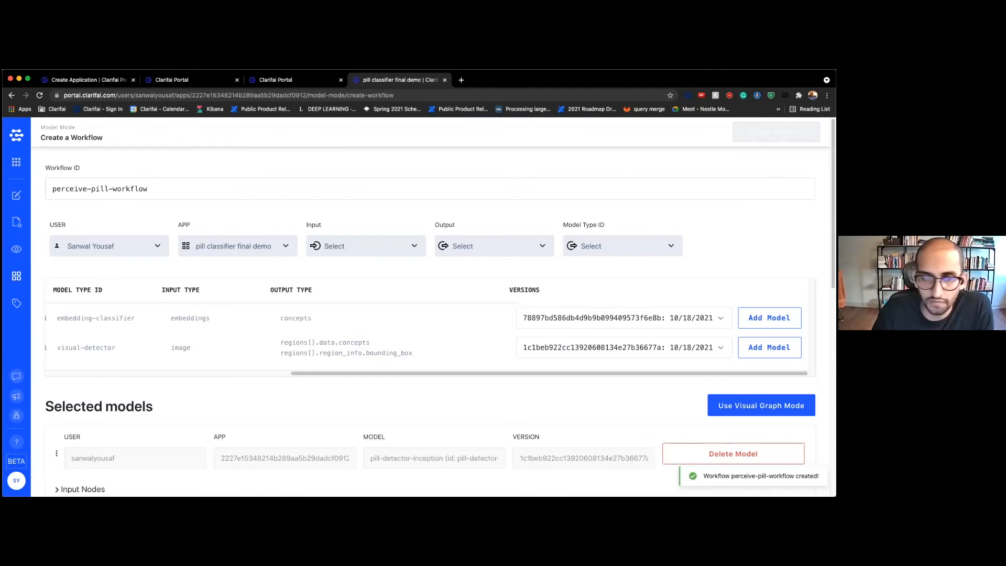
pyautogui.click(23, 252)
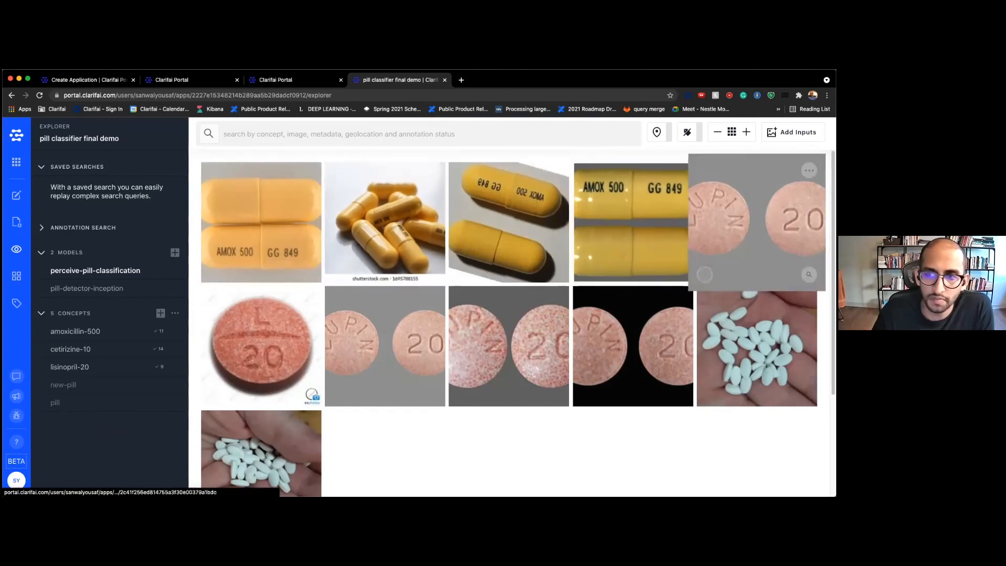
pyautogui.click(16, 221)
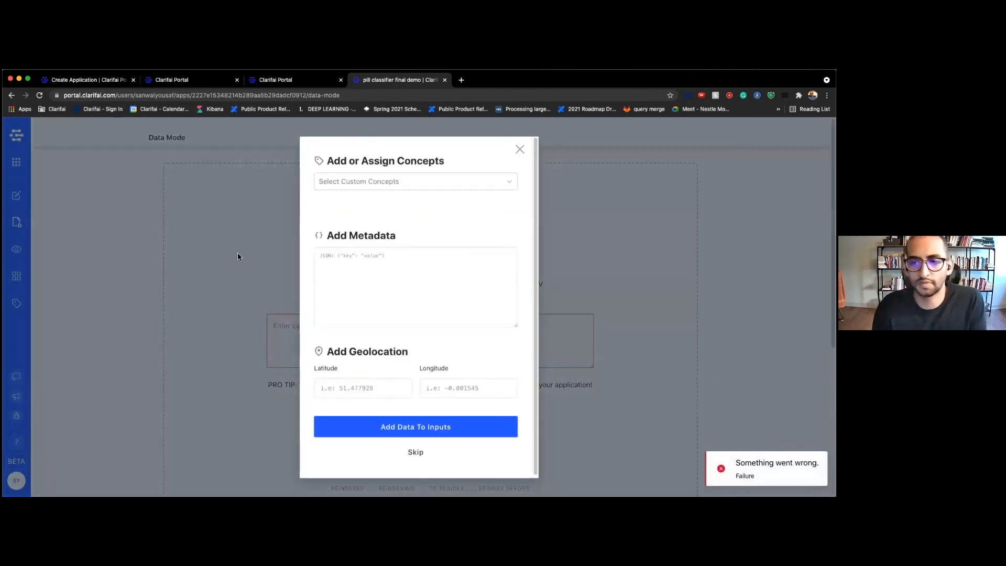
pyautogui.click(238, 253)
pyautogui.click(16, 249)
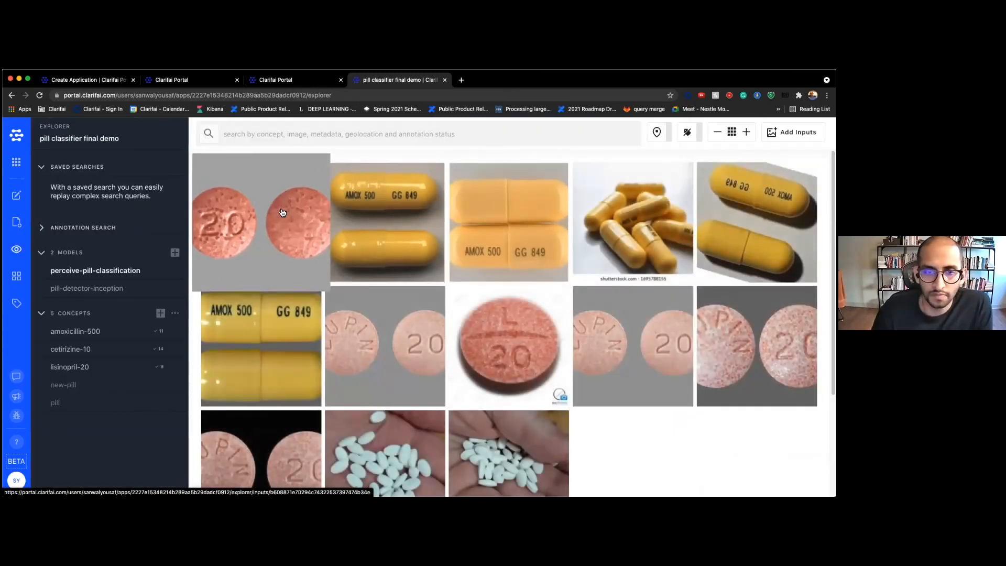
pyautogui.click(275, 240)
# Check the round pill's annotations, then run perceive-pill-workflow on the image
pyautogui.click(632, 220)
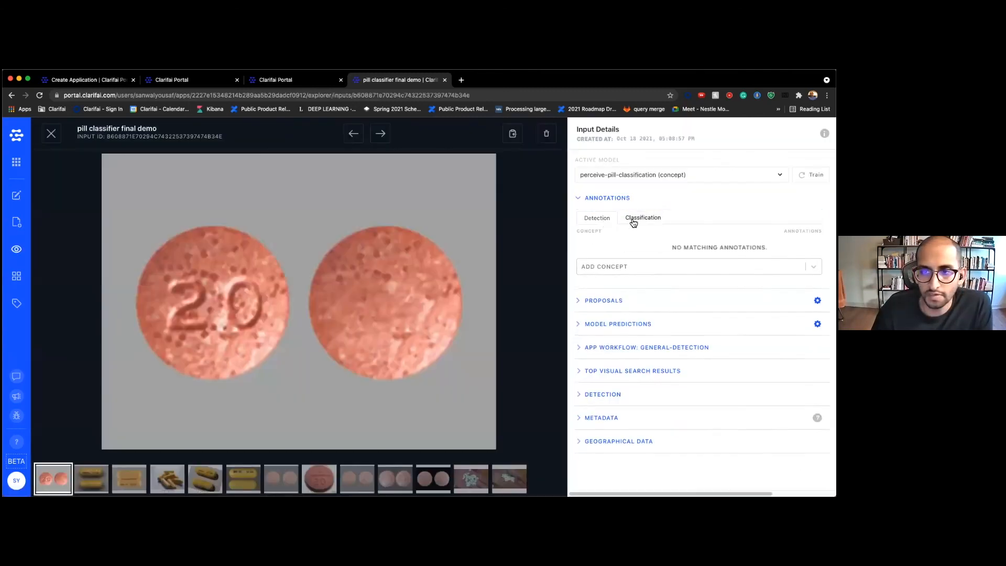
pyautogui.click(606, 220)
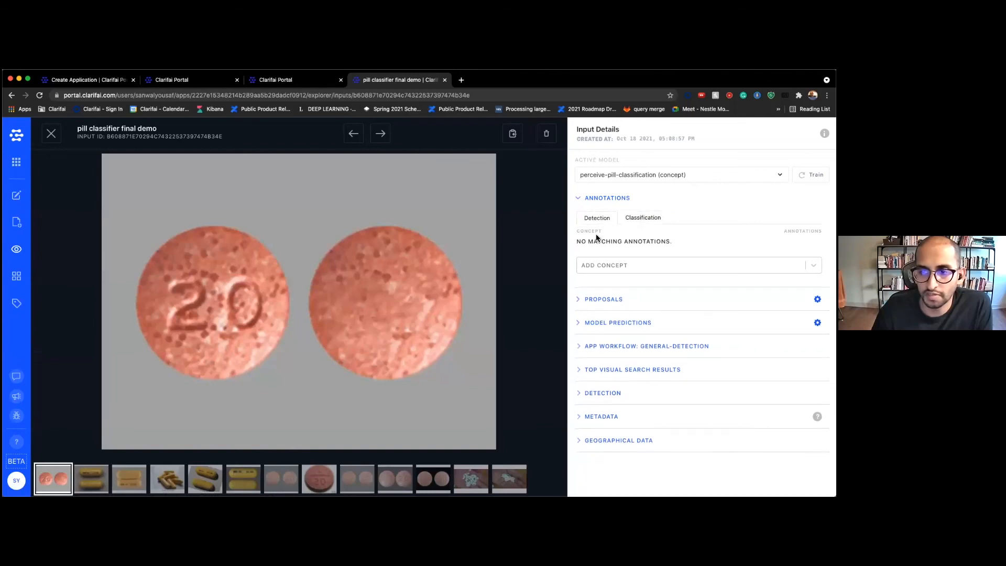
pyautogui.click(579, 199)
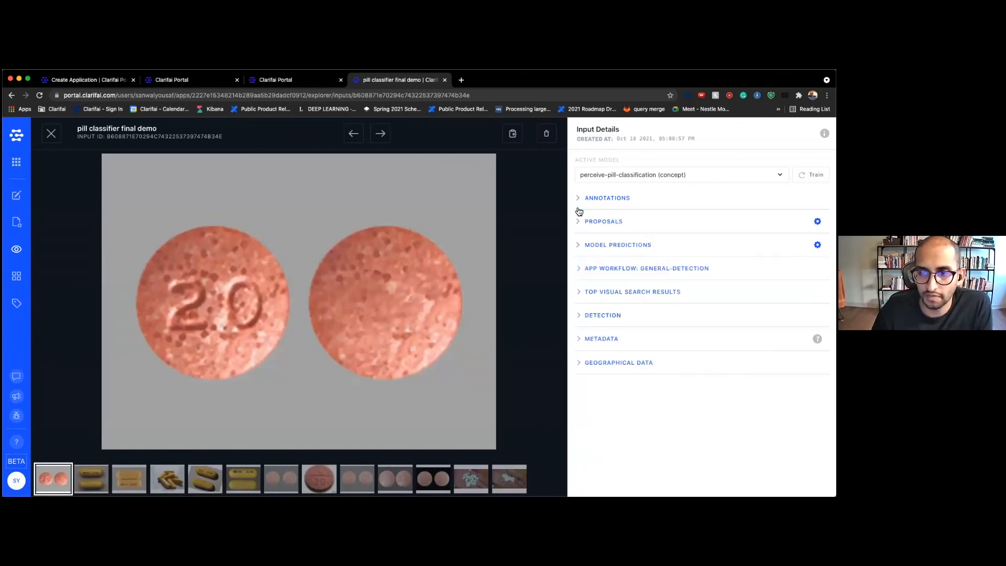
pyautogui.click(591, 269)
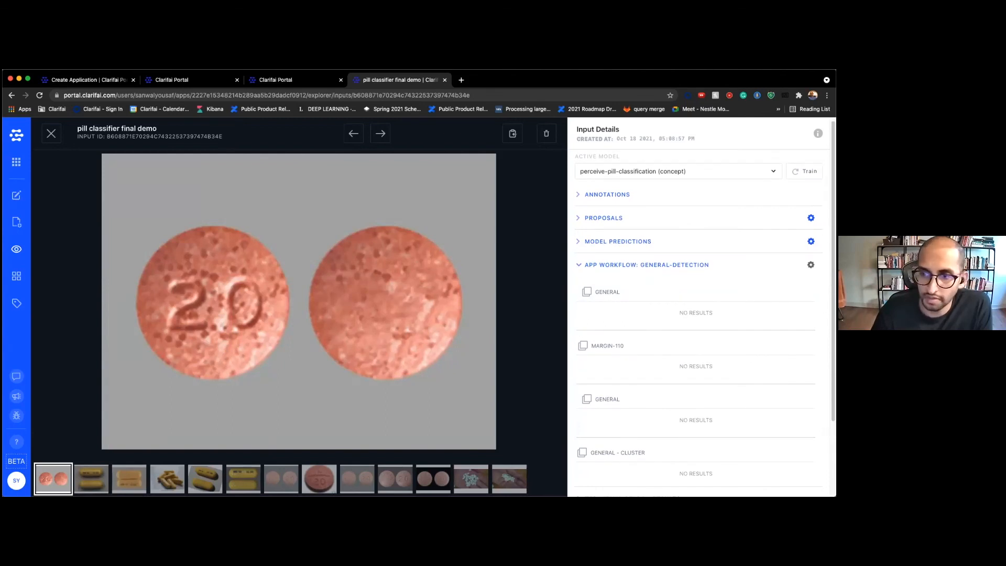
pyautogui.click(810, 265)
pyautogui.click(663, 332)
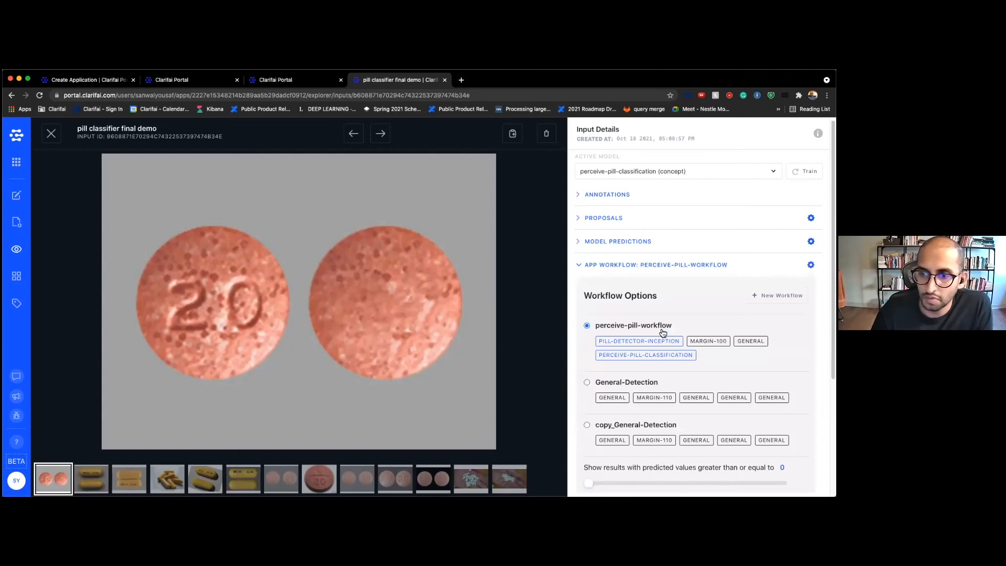
# Set the threshold to 0.86, show the lisinopril-20 classification, then advance to the yellow capsule
pyautogui.scroll(-5, 661, 327)
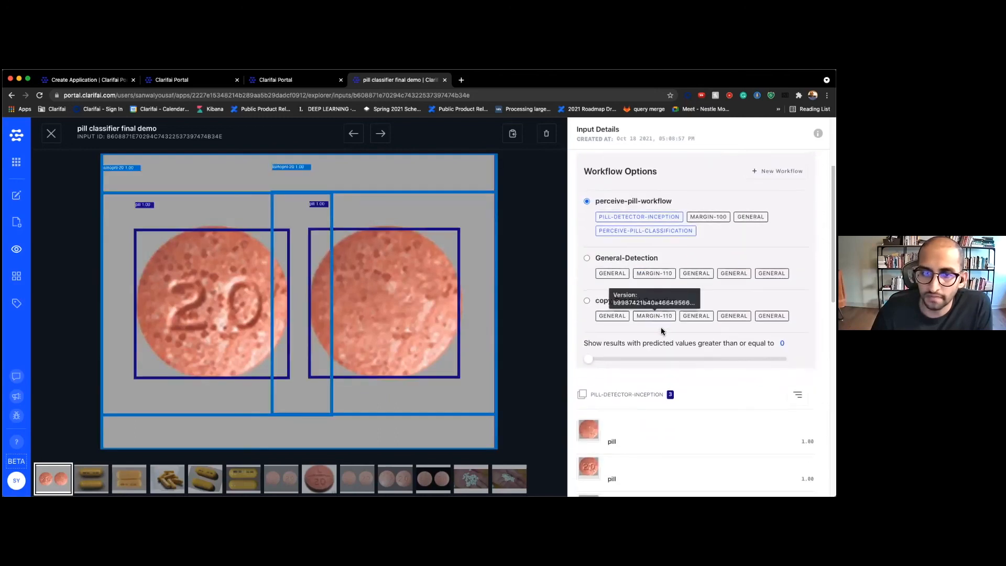
pyautogui.moveTo(588, 284); pyautogui.dragTo(760, 285)
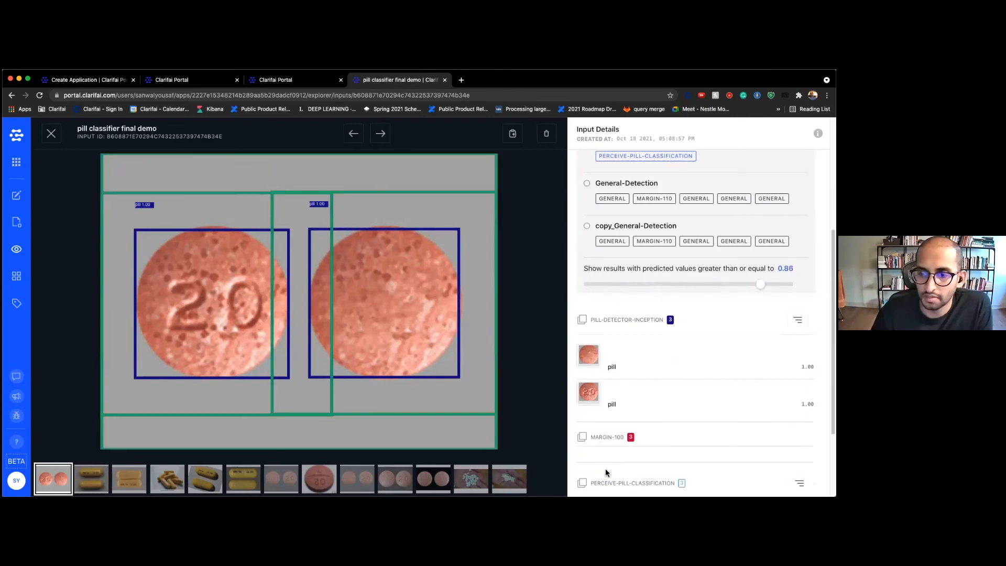
pyautogui.scroll(-2, 611, 464)
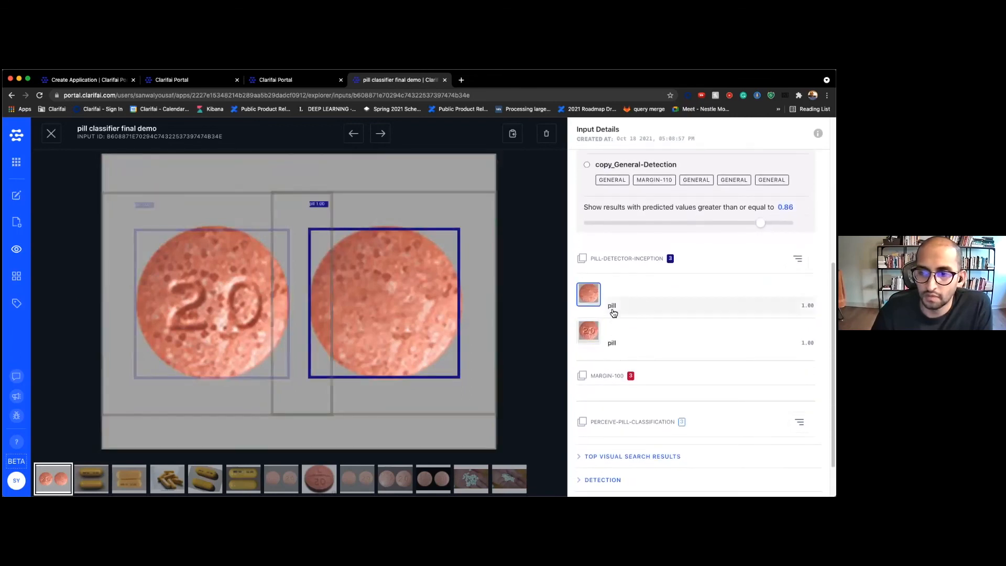
pyautogui.click(602, 404)
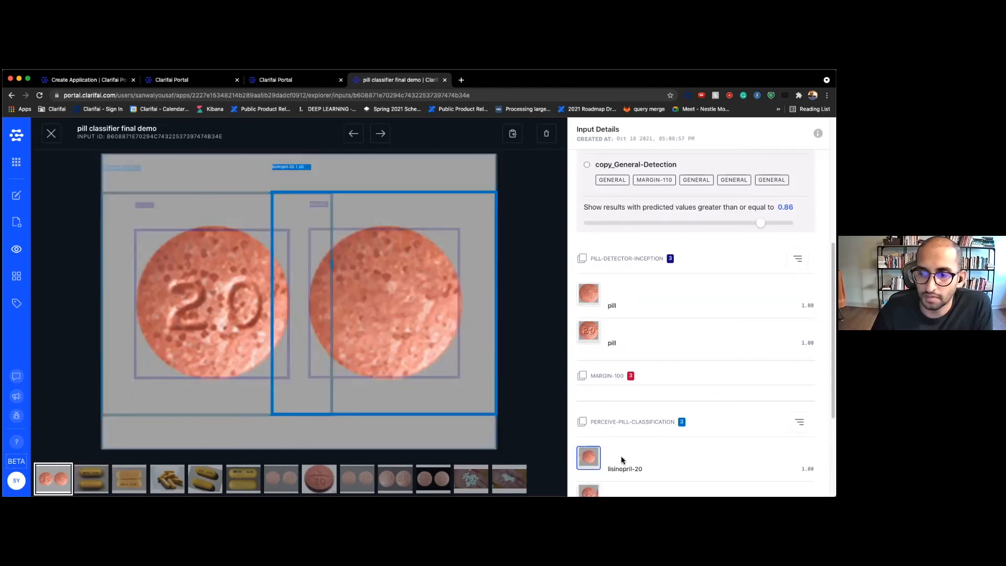
pyautogui.scroll(-1, 623, 459)
pyautogui.click(380, 133)
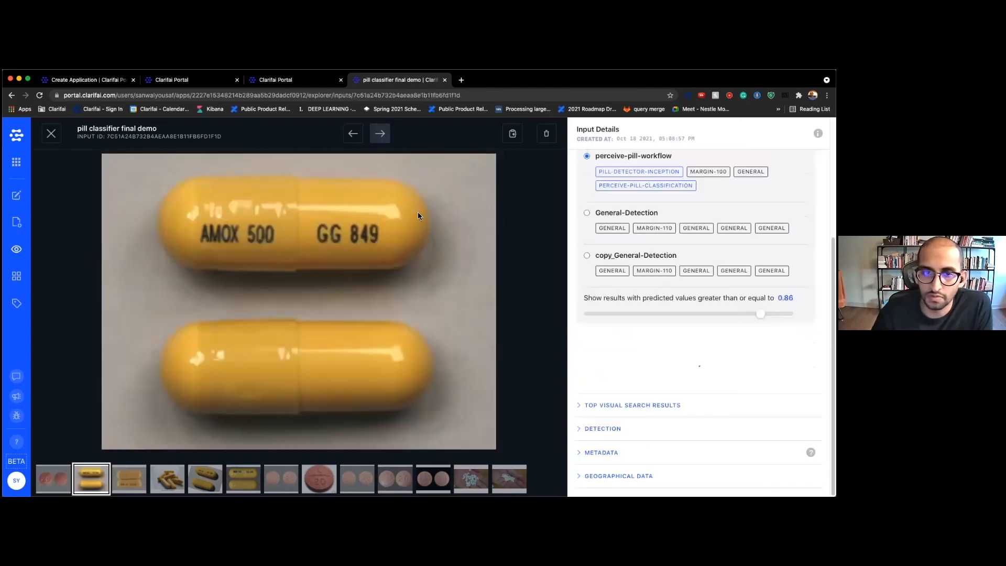
# On the next capsule image, lower the threshold to 0.25 and redisplay detector and classifier results
pyautogui.scroll(-2, 631, 307)
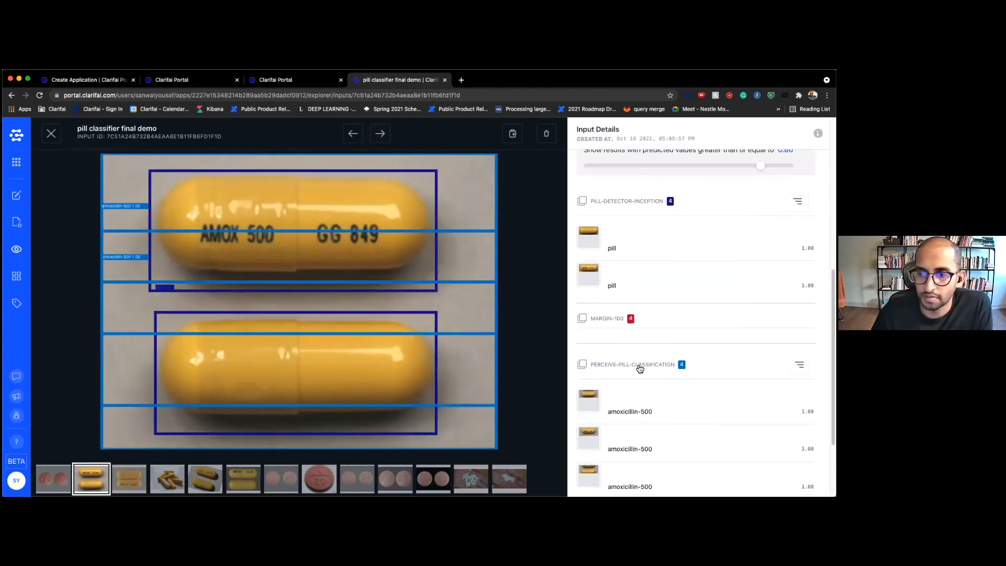
pyautogui.click(626, 202)
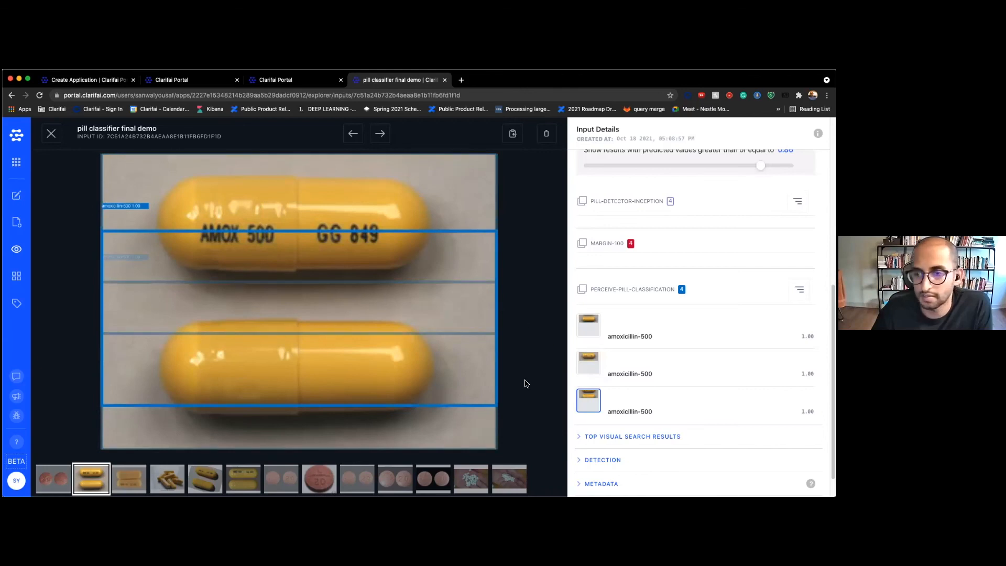
pyautogui.click(380, 133)
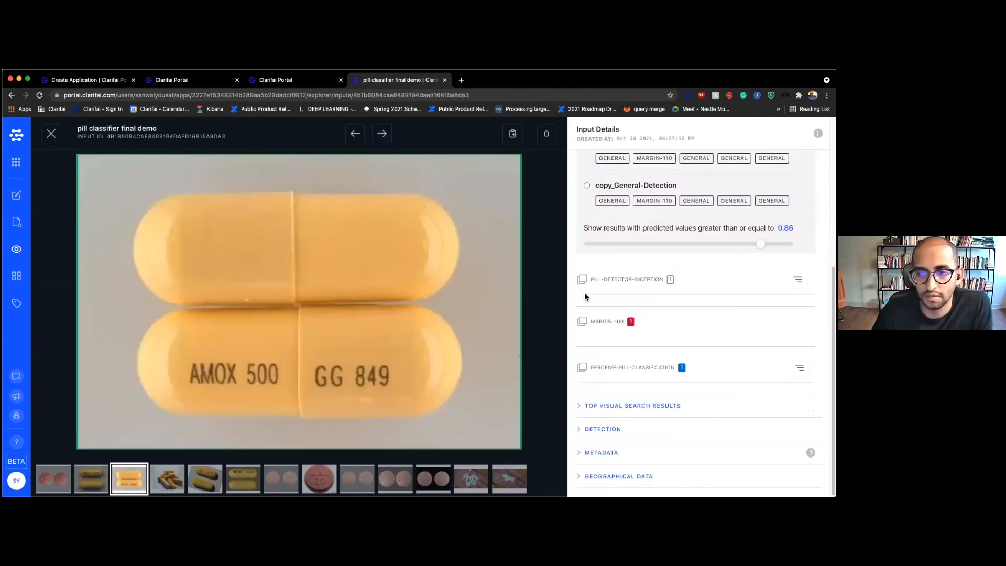
pyautogui.click(651, 369)
pyautogui.moveTo(760, 246); pyautogui.dragTo(585, 248)
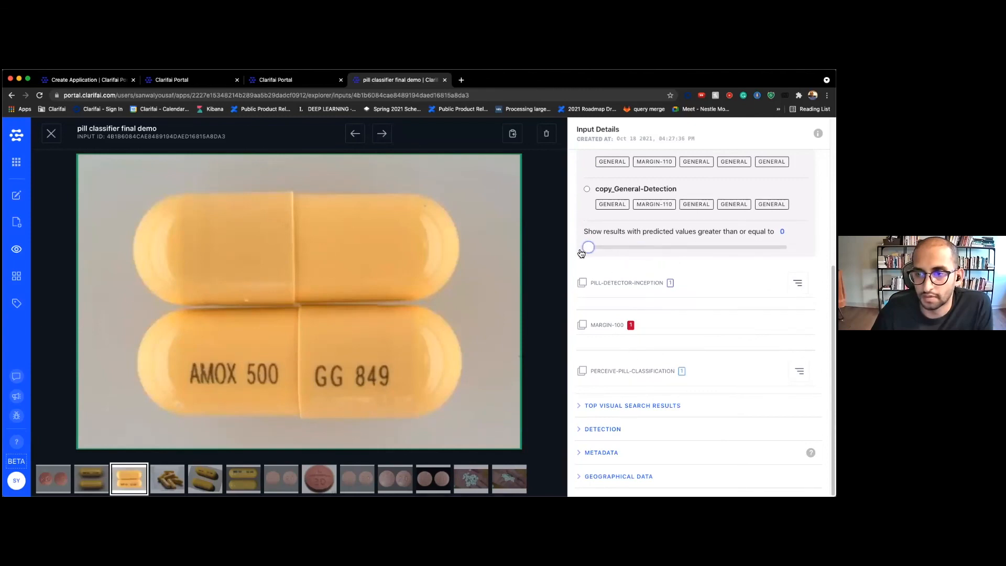
pyautogui.click(627, 294)
pyautogui.click(622, 437)
# Drop the threshold to 0 so amoxicillin-500, cetirizine-10 and lisinopril-20 scores all appear
pyautogui.scroll(-1, 673, 386)
pyautogui.scroll(-1, 670, 383)
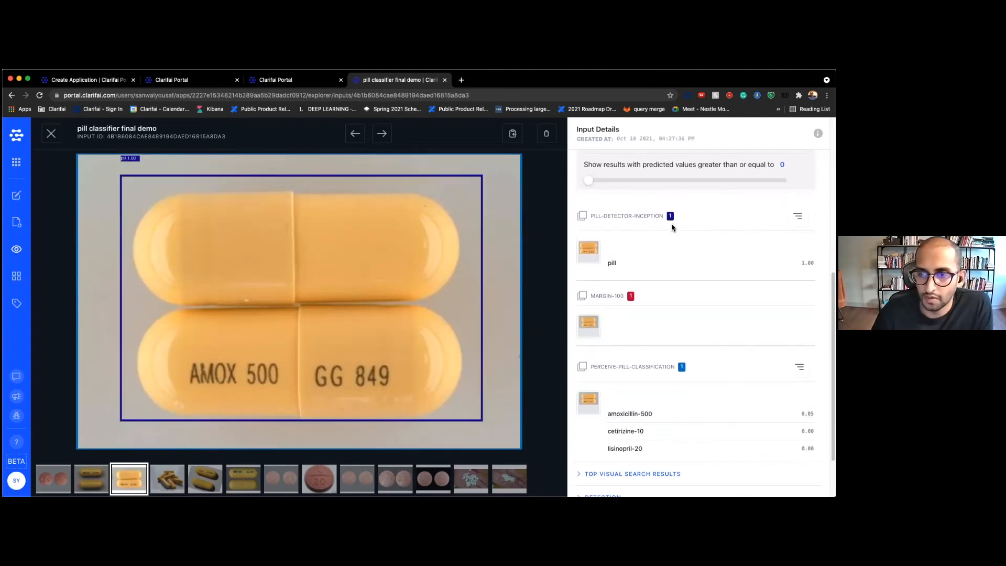
pyautogui.scroll(2, 665, 230)
pyautogui.scroll(1, 597, 280)
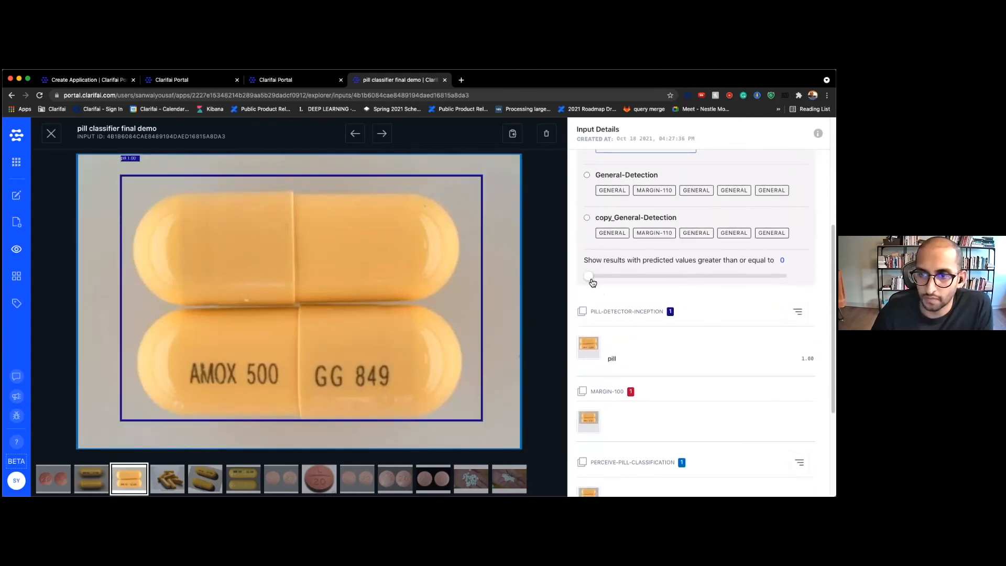
pyautogui.moveTo(592, 282); pyautogui.dragTo(769, 275)
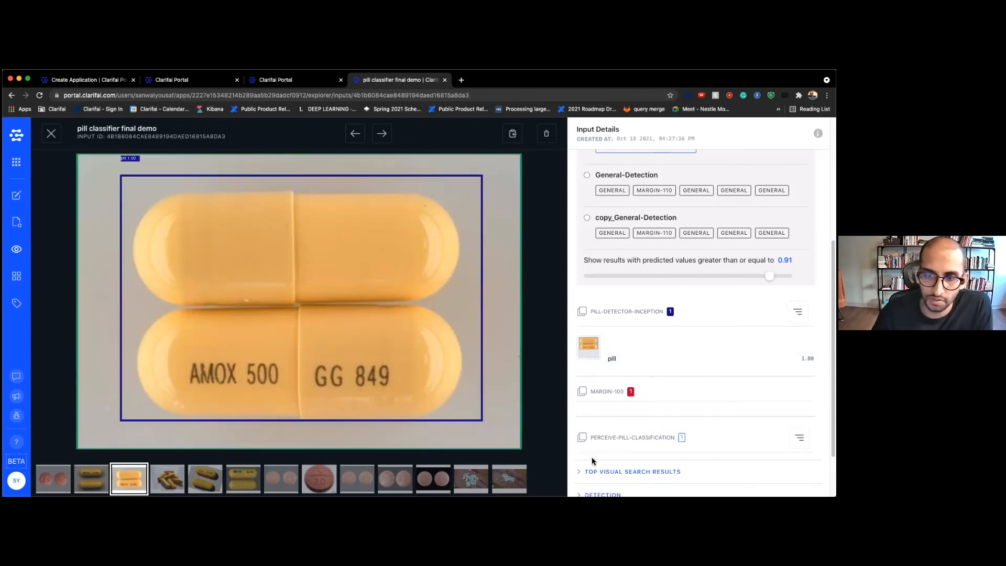
pyautogui.moveTo(769, 276); pyautogui.dragTo(585, 286)
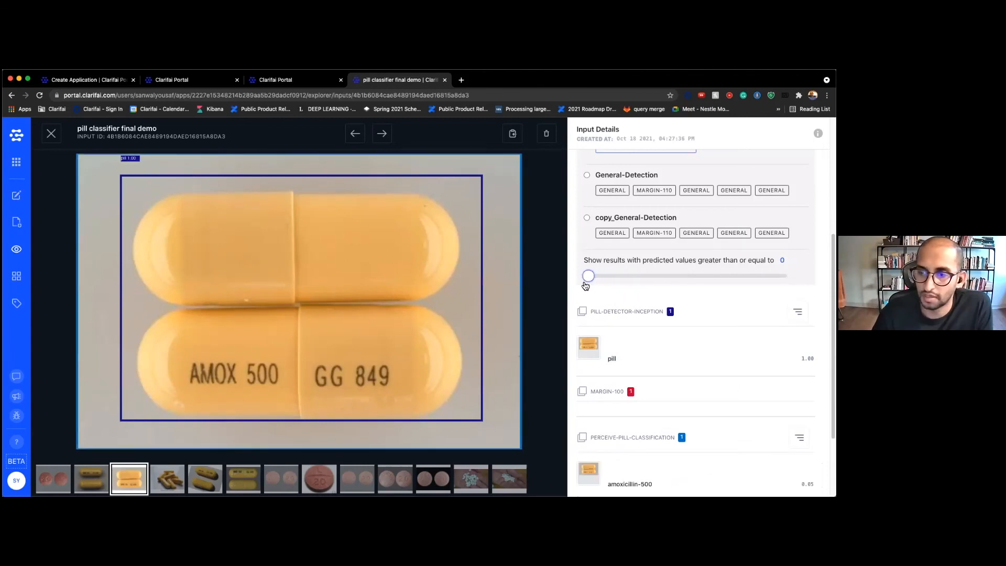
pyautogui.scroll(-2, 628, 336)
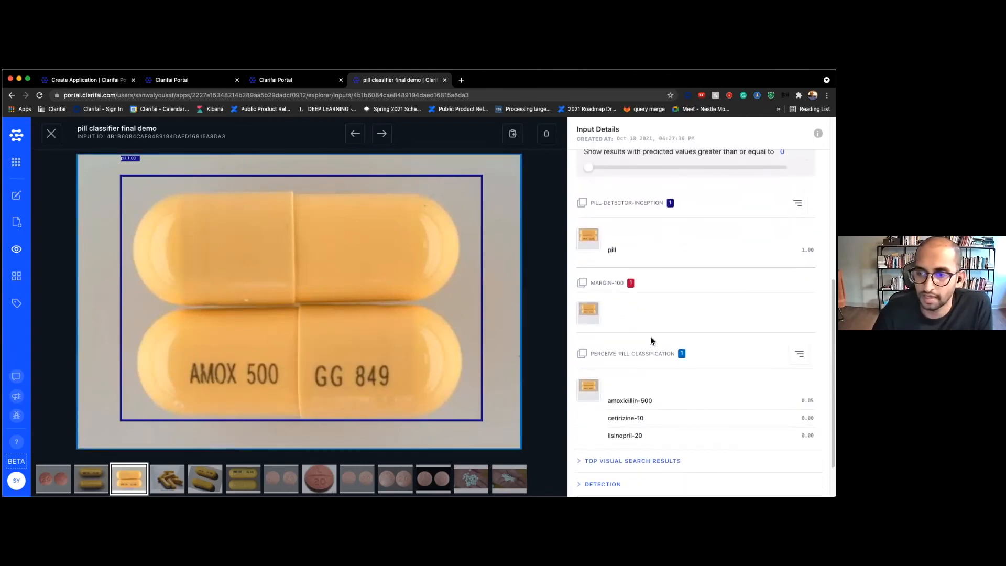
pyautogui.click(16, 251)
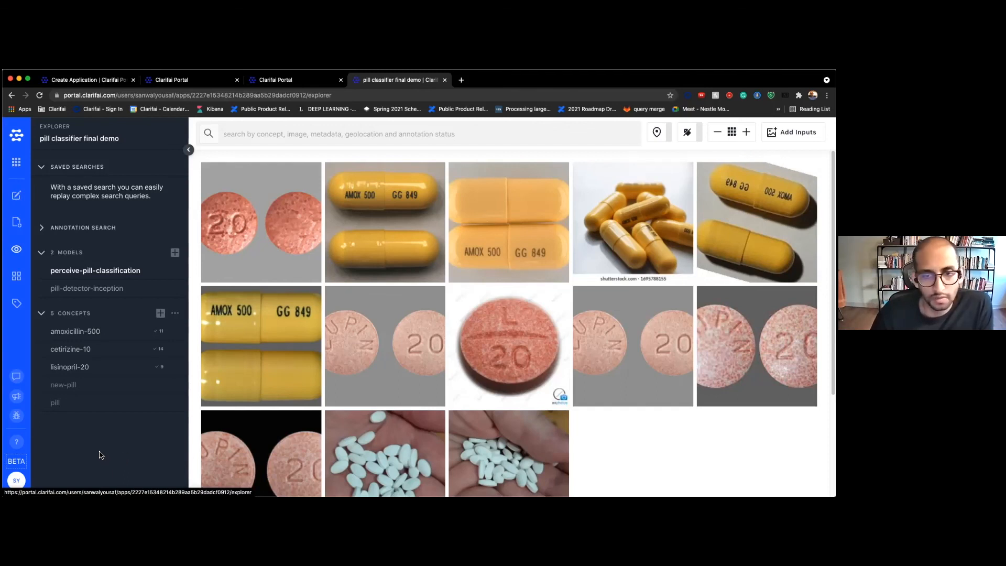
# Glance at the perceive demo input, then switch to the pill classifier init image grid
pyautogui.click(190, 83)
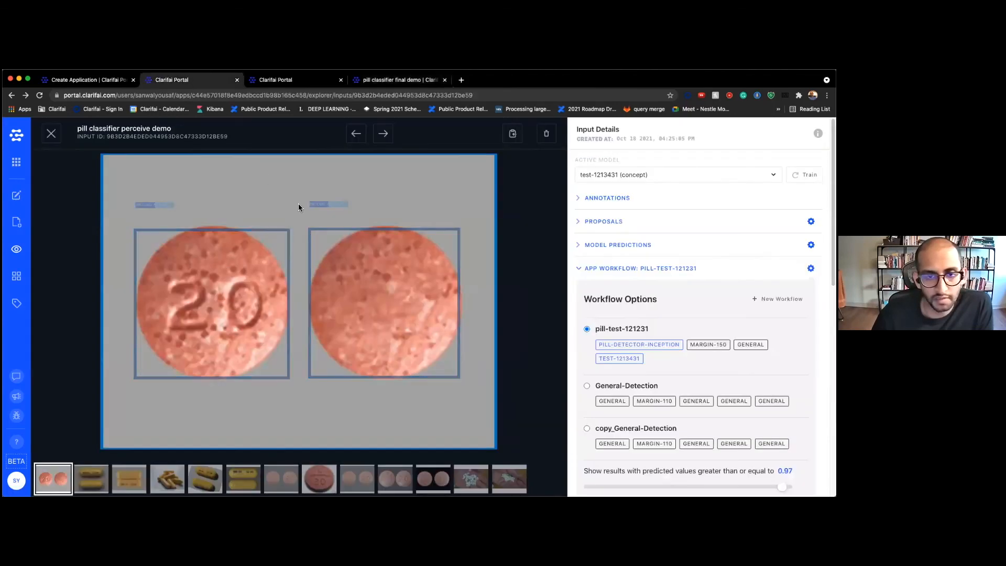
pyautogui.click(306, 81)
# Scroll the init app's pill photos and open its app details, glancing at the final demo tab
pyautogui.moveTo(250, 245)
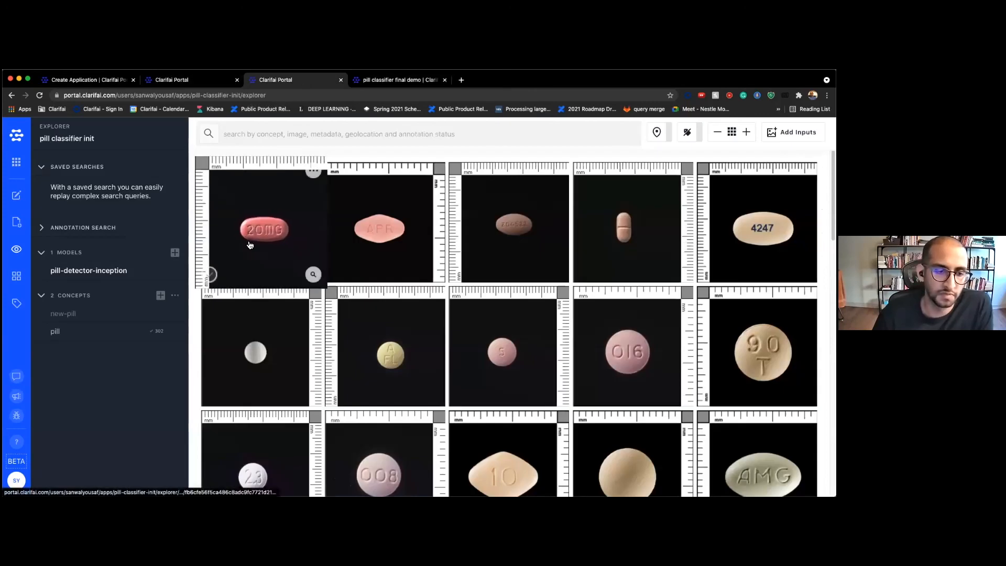
pyautogui.scroll(-5, 681, 257)
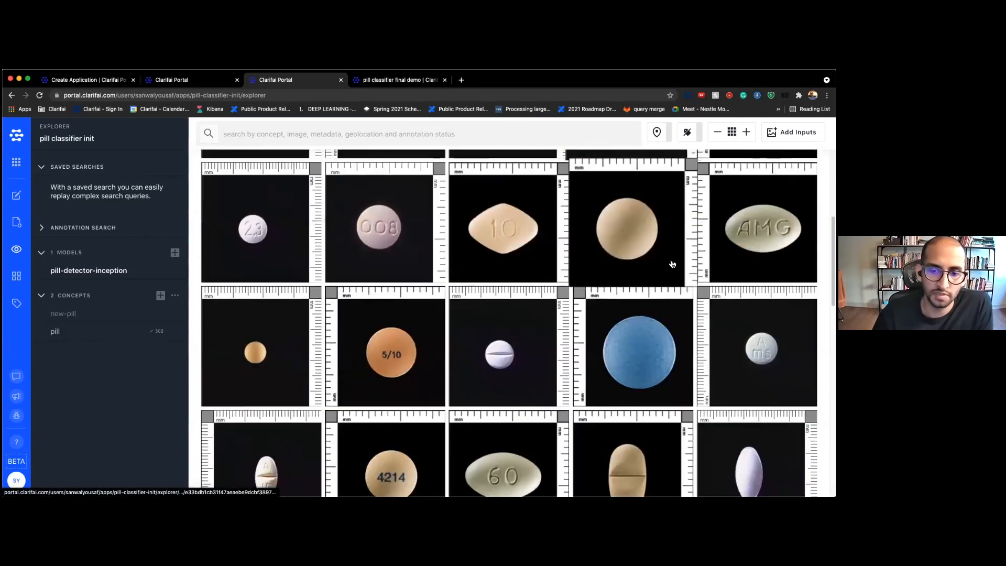
pyautogui.scroll(-5, 669, 284)
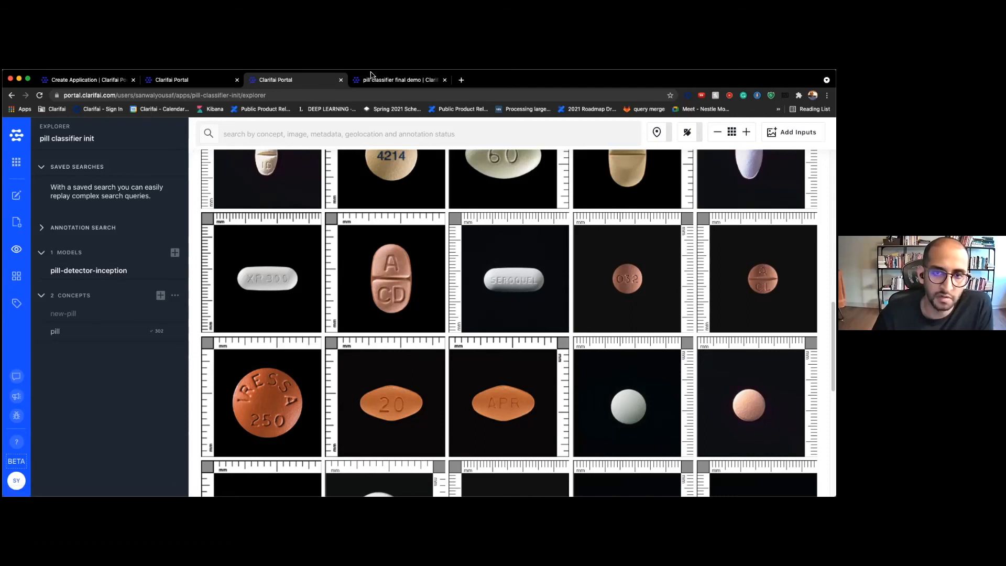
pyautogui.click(26, 196)
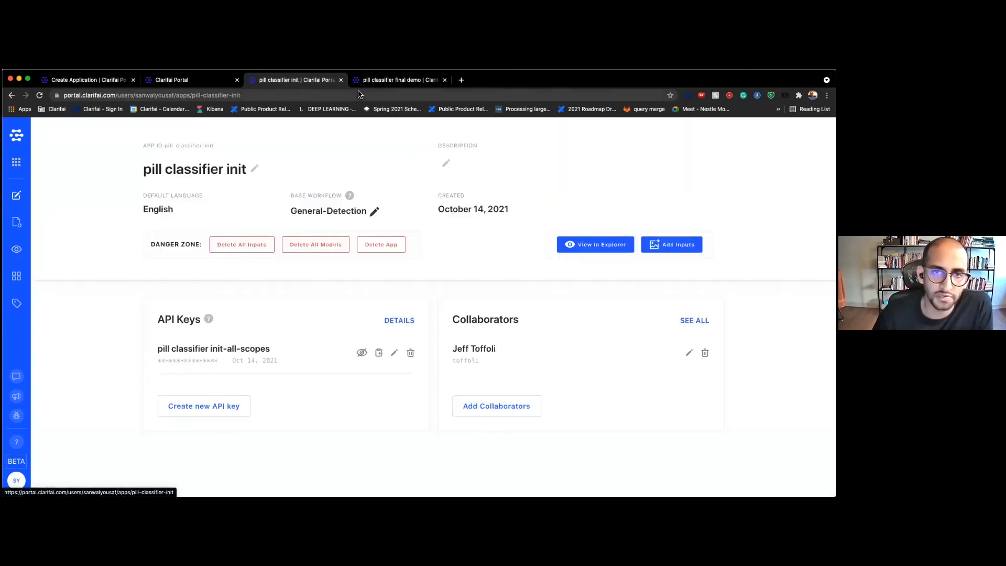
pyautogui.click(367, 80)
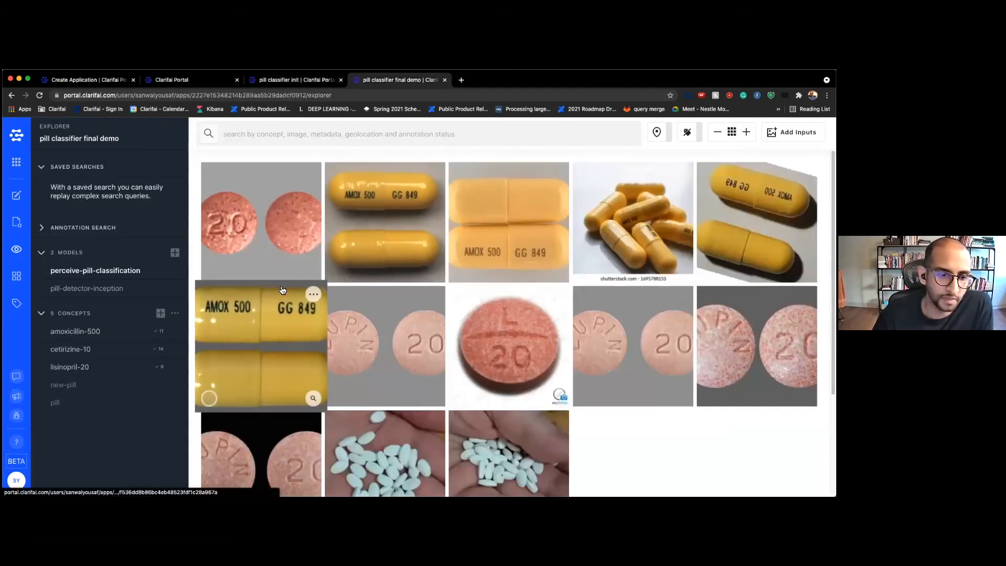
# Reopen the init app's images and overview, then return to the pill classifier final demo grid
pyautogui.click(314, 81)
pyautogui.click(596, 255)
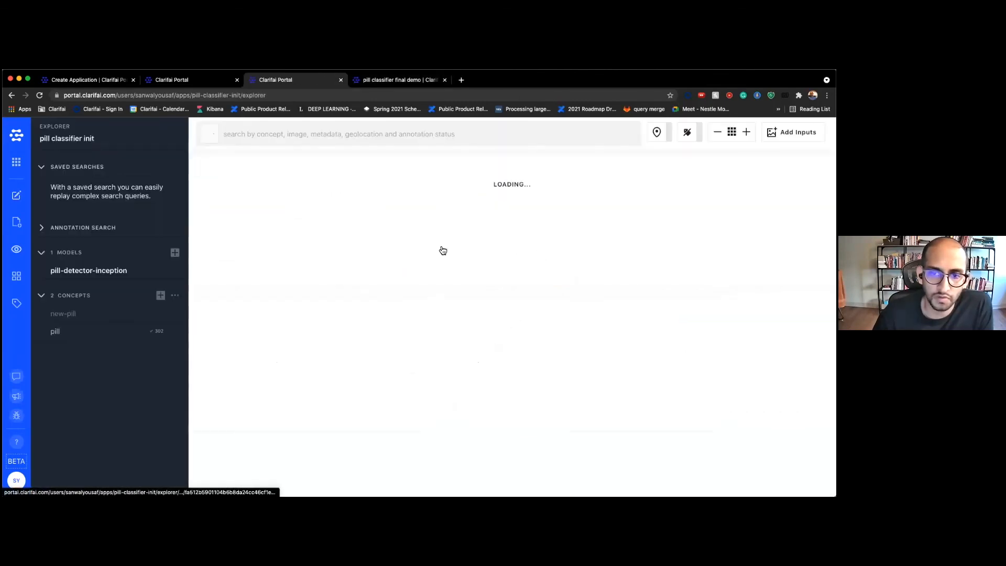
pyautogui.scroll(-5, 442, 252)
pyautogui.scroll(-3, 443, 252)
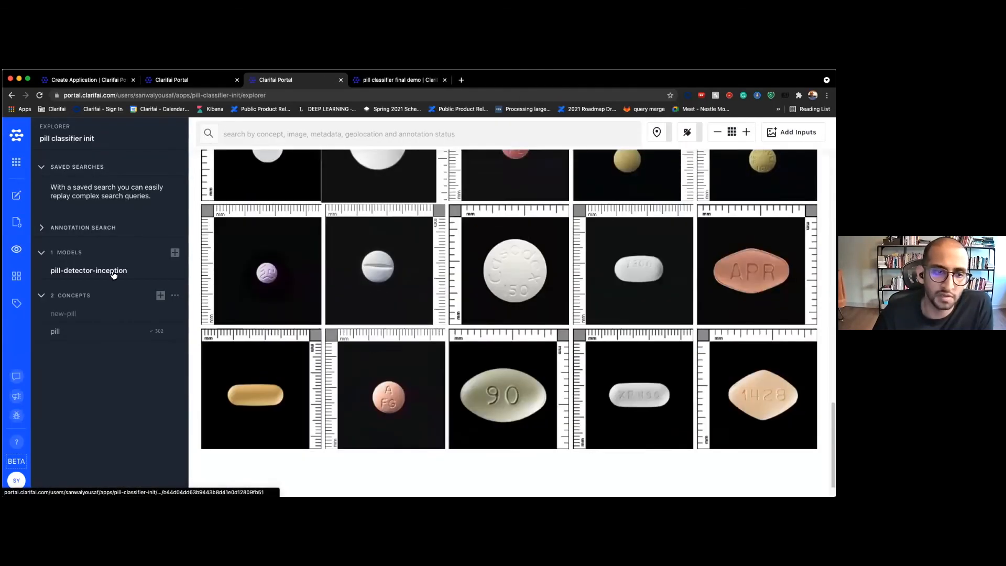
pyautogui.click(17, 195)
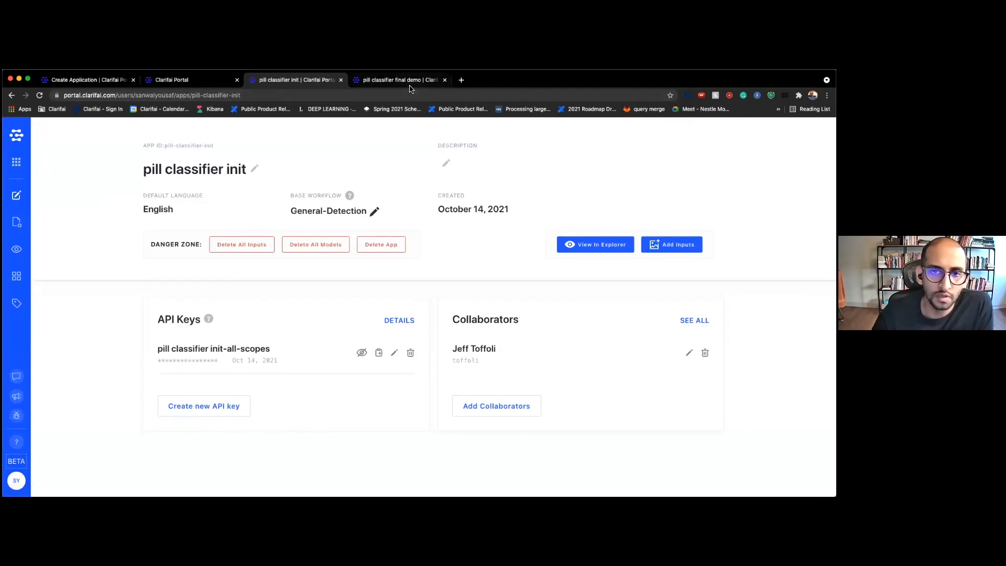
pyautogui.click(403, 81)
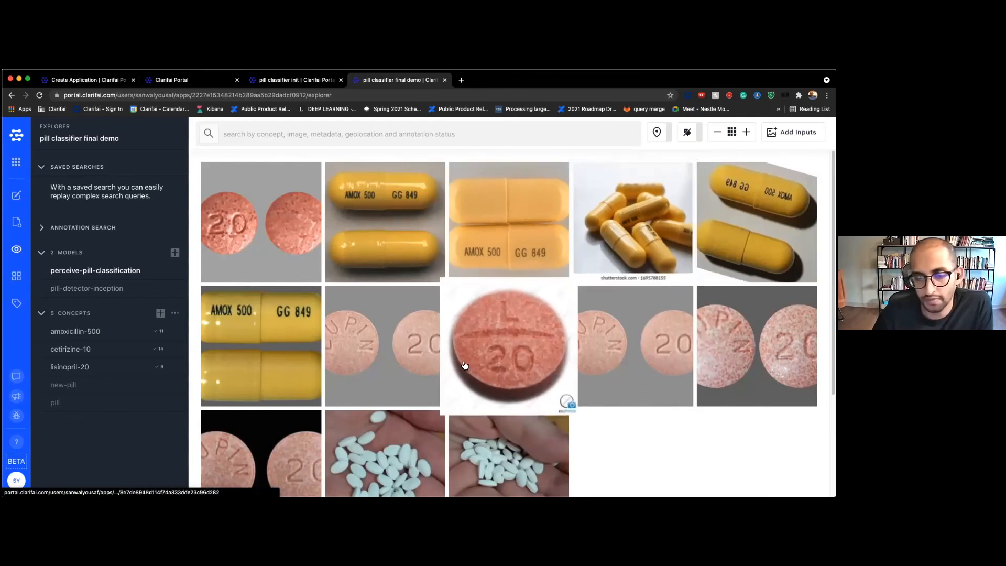
pyautogui.scroll(-3, 477, 366)
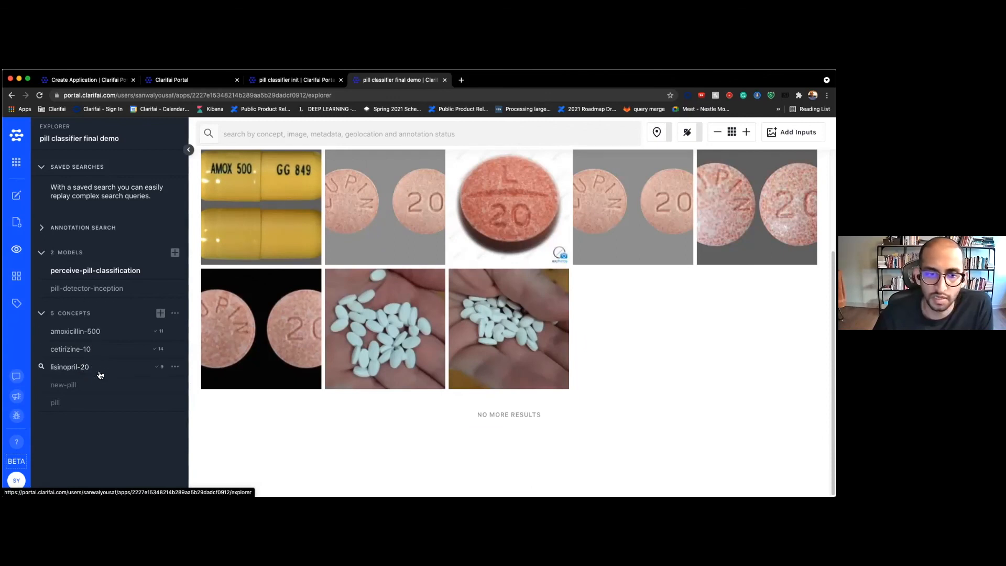
pyautogui.scroll(1, 307, 304)
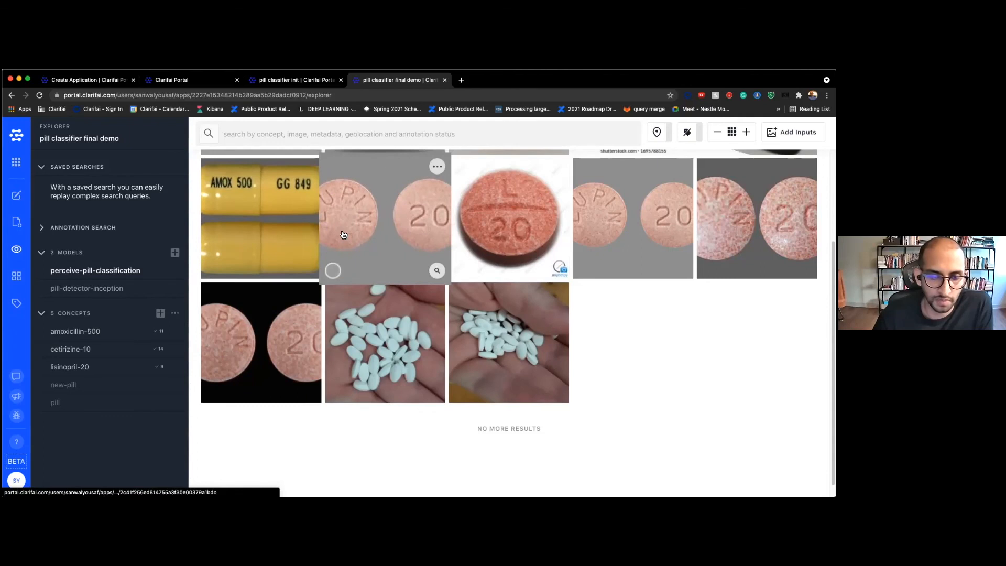
pyautogui.scroll(1, 209, 250)
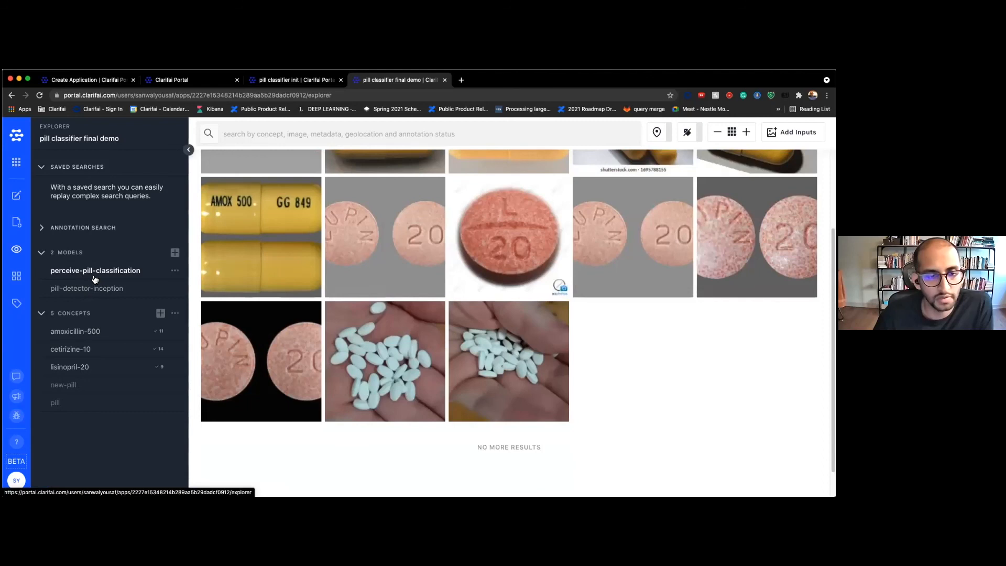
pyautogui.moveTo(314, 193)
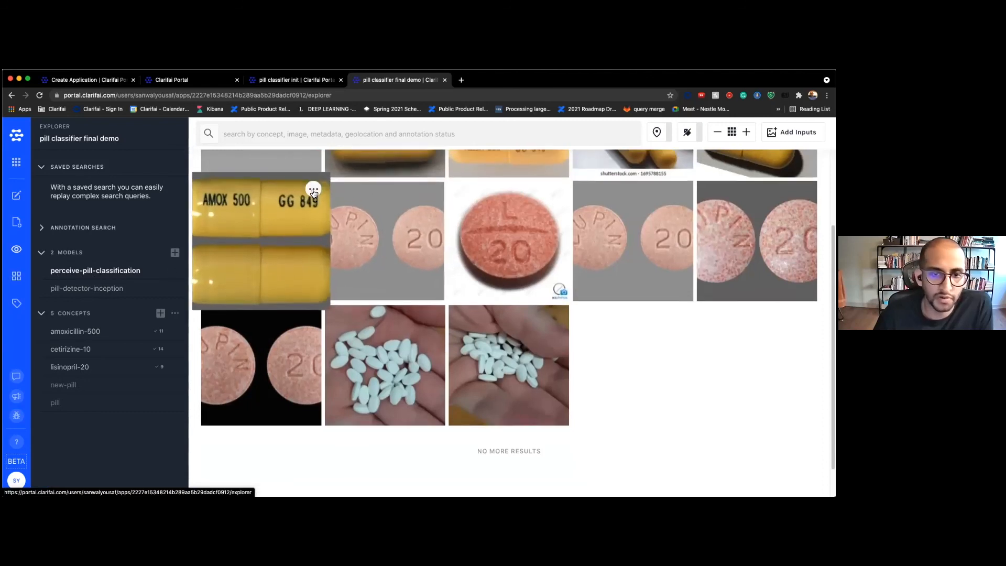
pyautogui.scroll(2, 313, 193)
pyautogui.click(299, 203)
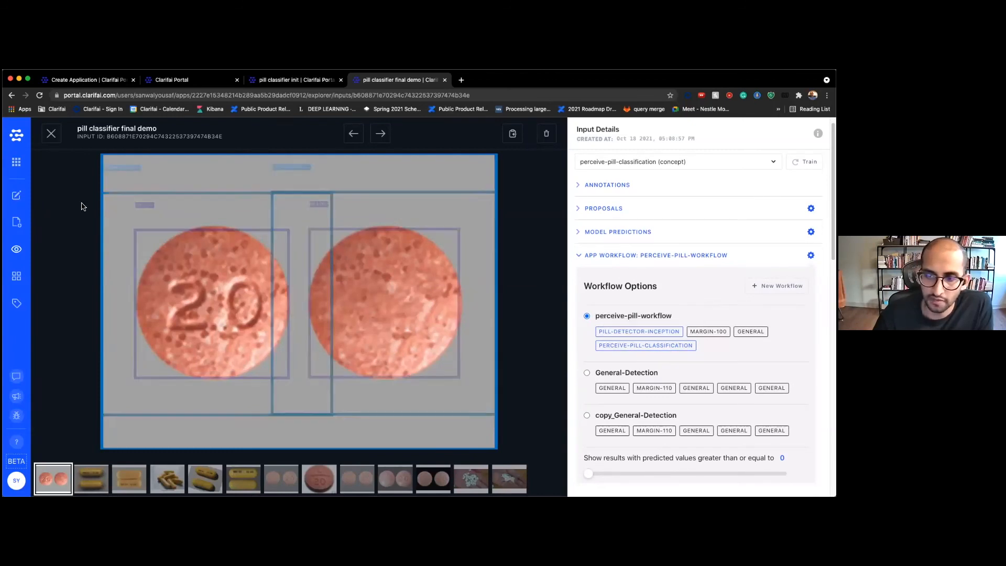
pyautogui.click(51, 133)
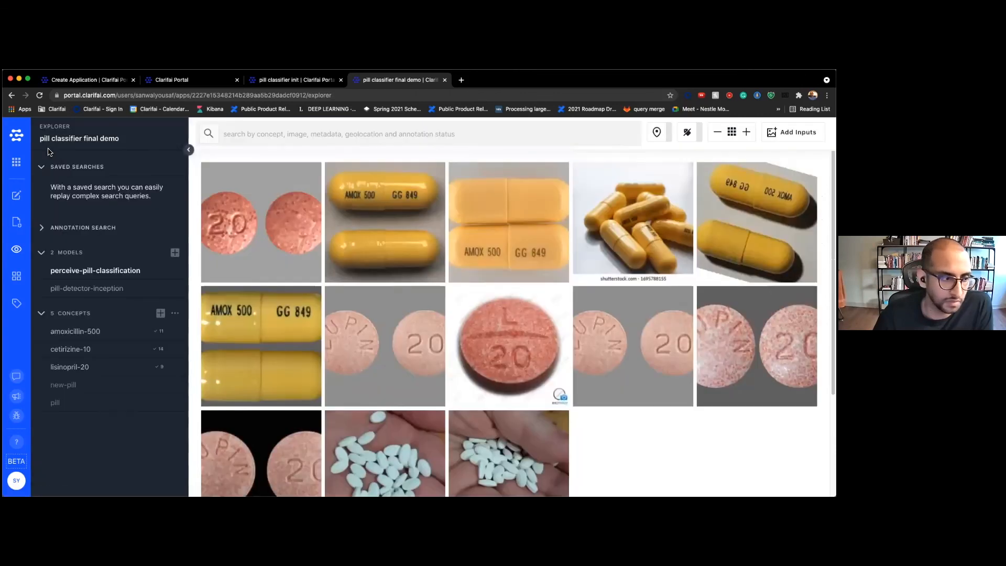